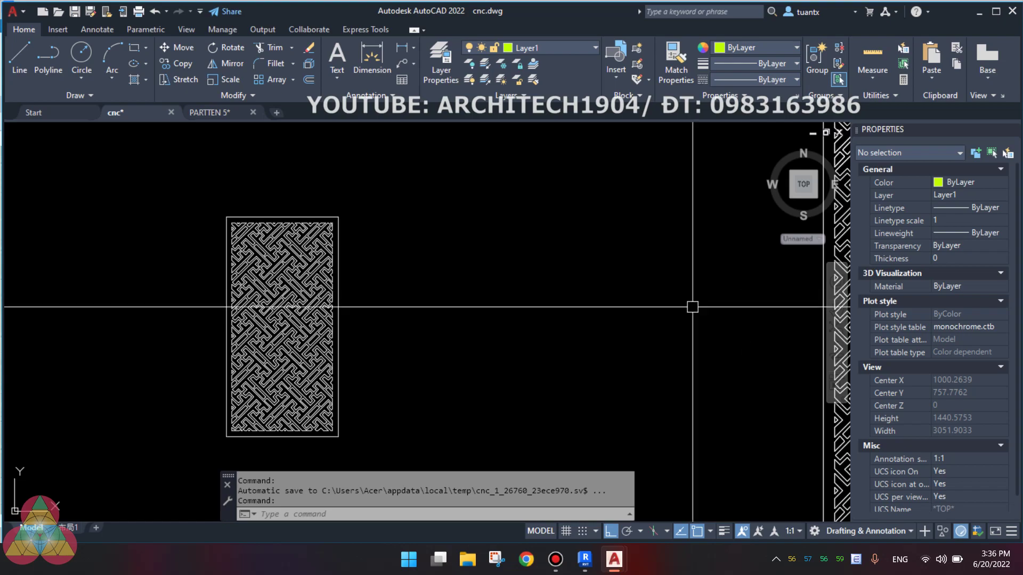
Switch from AutoCAD to the Revit 'phoi canh cua' 3D view of the lattice door
left_click(585, 560)
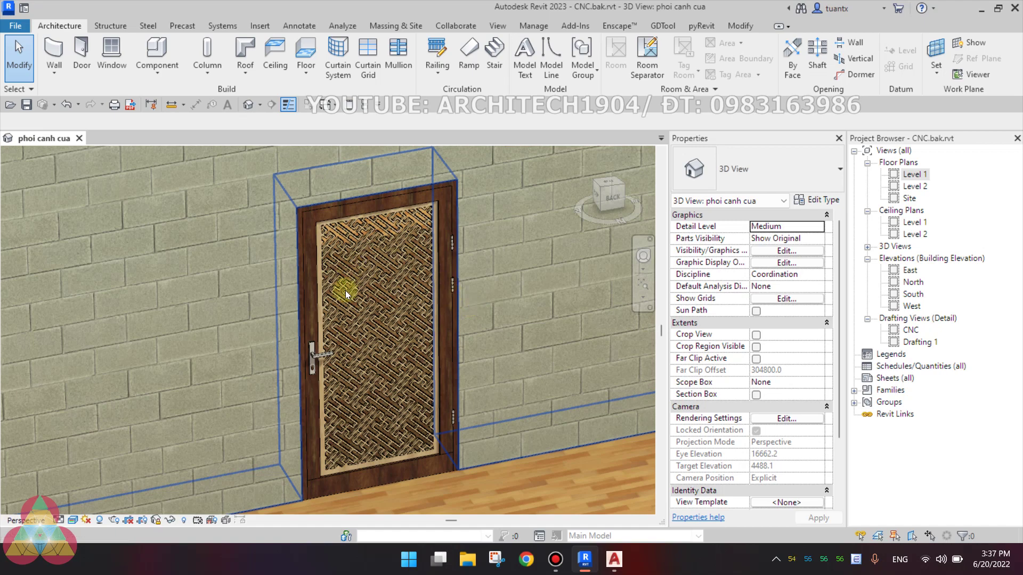
left_click(308, 219)
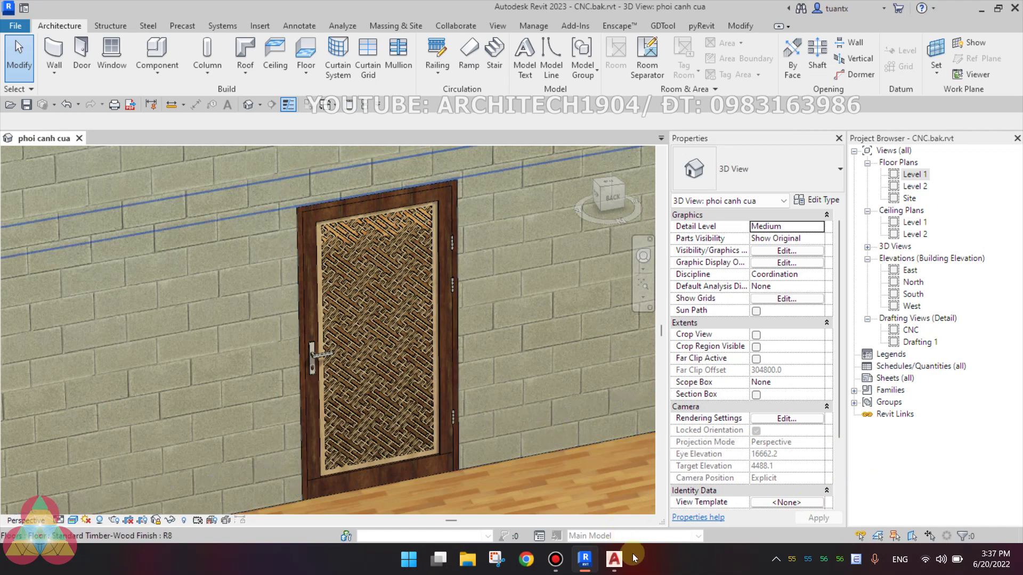
mouse_move(614, 559)
left_click(536, 494)
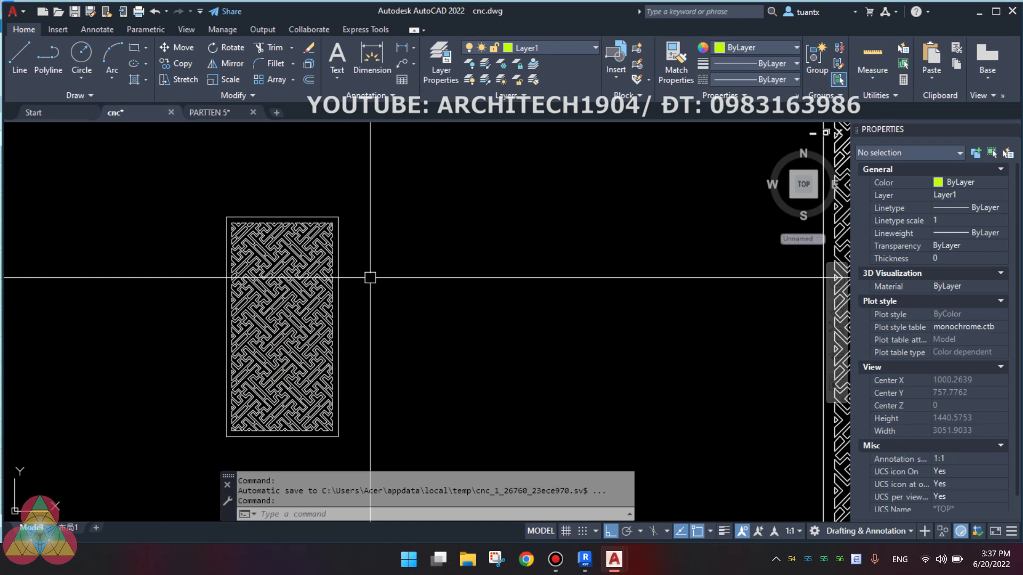
left_click(585, 560)
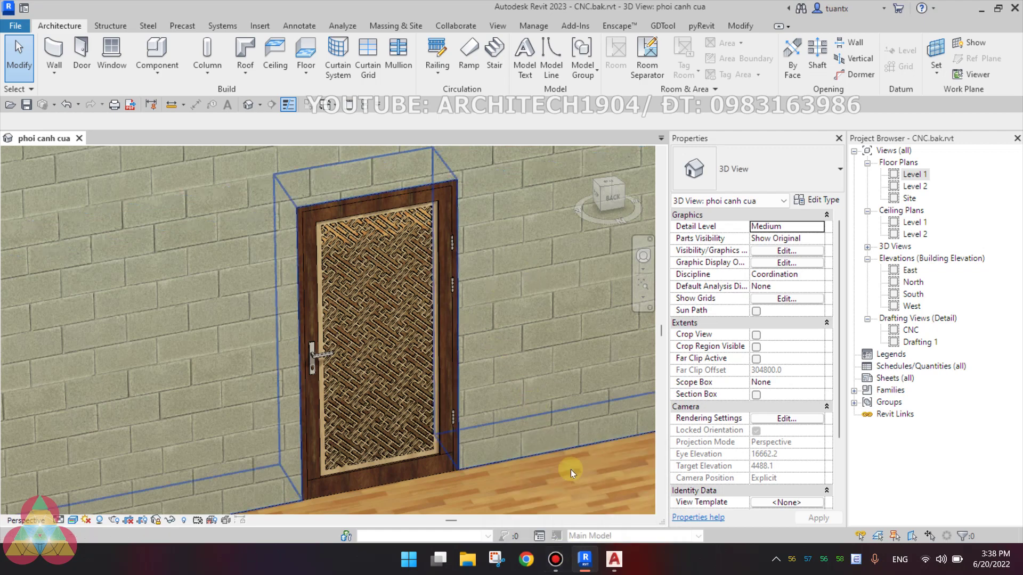
Switch to PARTTEN 5.dwg and zoom across its library of CNC lattice panels
mouse_move(613, 559)
left_click(685, 495)
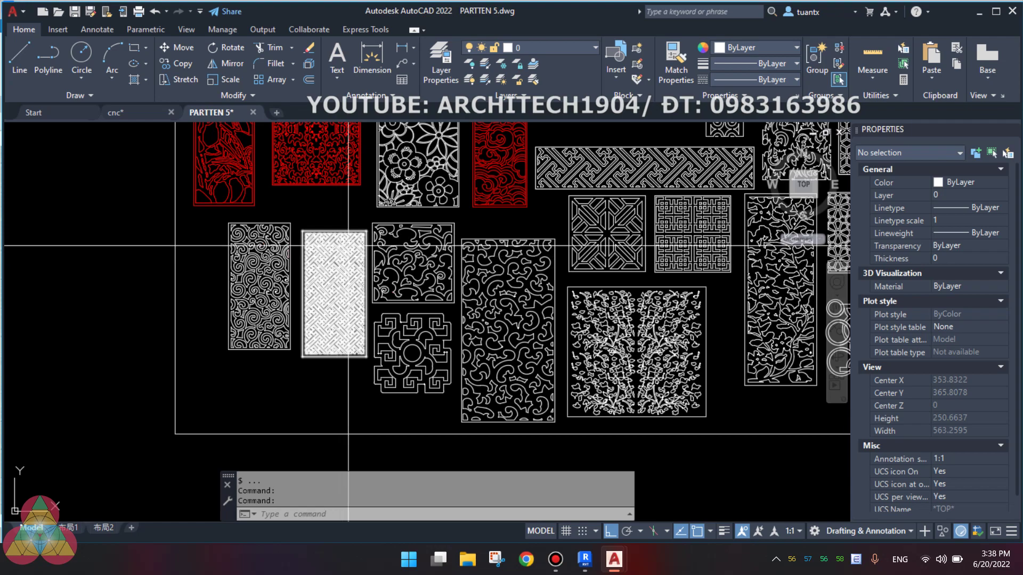
scroll(320, 246, "down", 3)
scroll(280, 305, "down", 2)
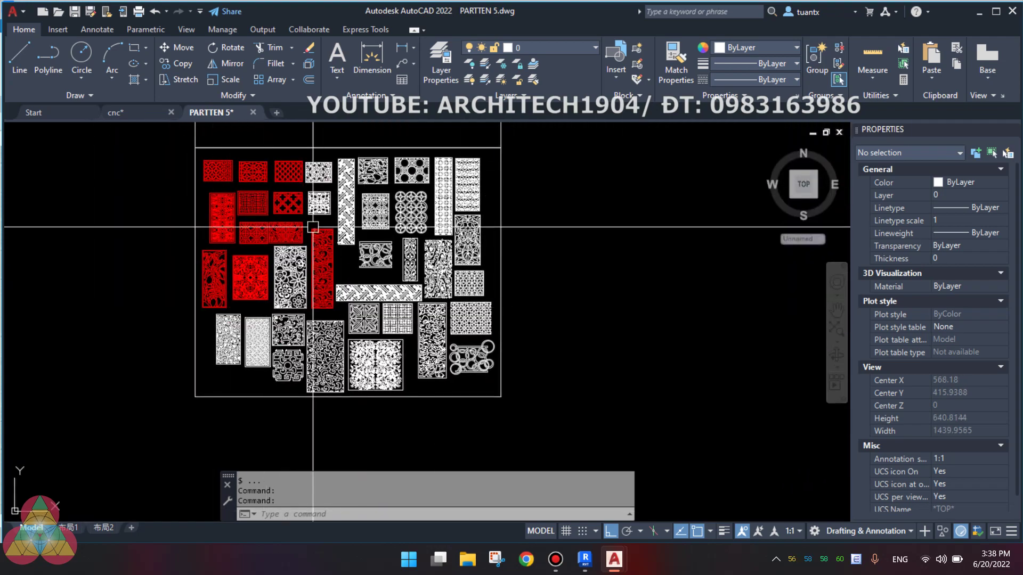
scroll(320, 251, "up", 2)
scroll(358, 260, "up", 1)
Pan and zoom to look over the maze-pattern lattice panel
middle_click_drag(358, 260, 345, 298)
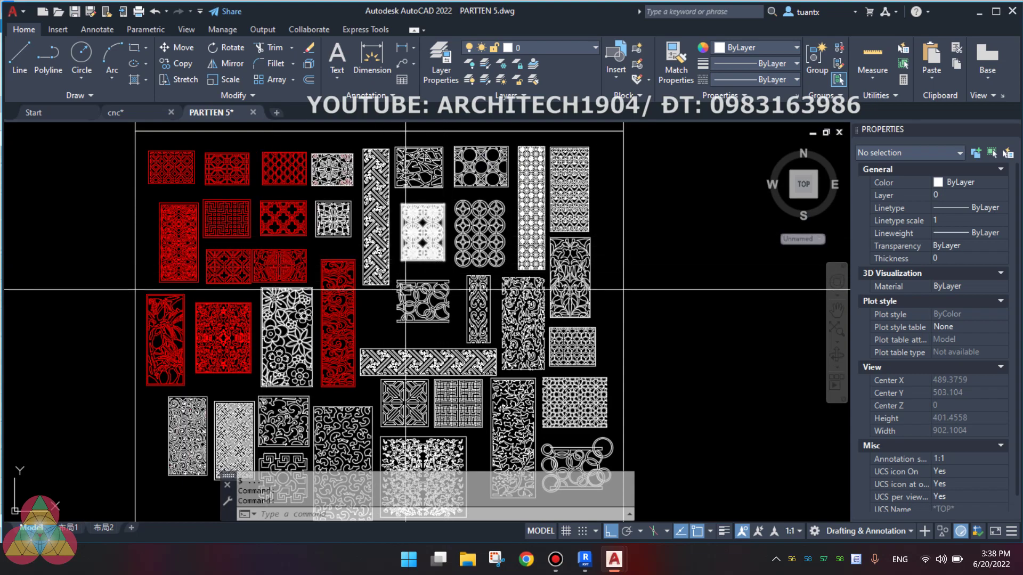
middle_click_drag(453, 262, 519, 185)
middle_click_drag(297, 313, 284, 336)
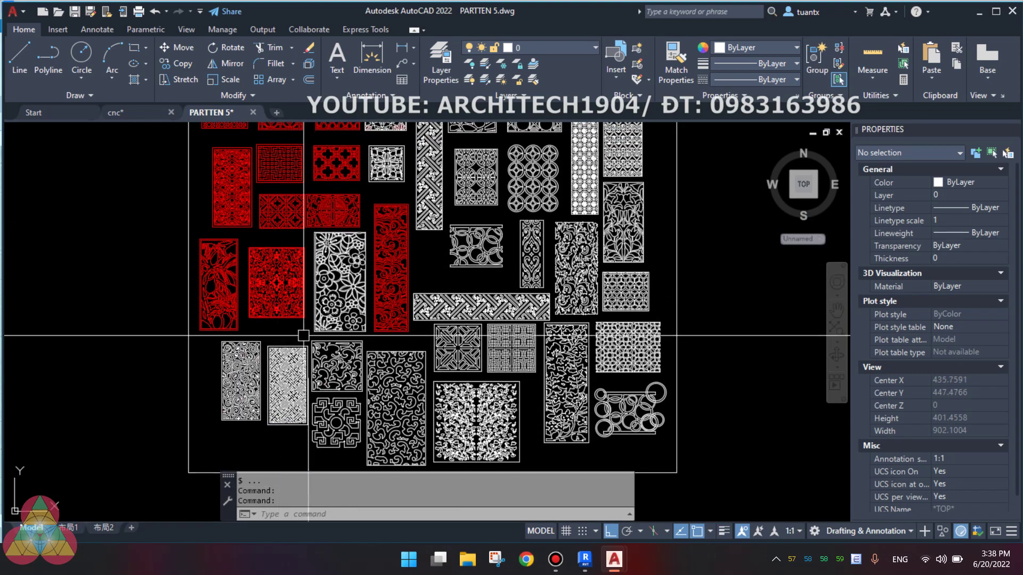
scroll(355, 335, "up", 1)
scroll(355, 334, "up", 1)
mouse_move(354, 334)
middle_mouse_down()
mouse_move(288, 325)
mouse_move(283, 301)
middle_mouse_up()
scroll(287, 325, "up", 1)
scroll(281, 319, "up", 1)
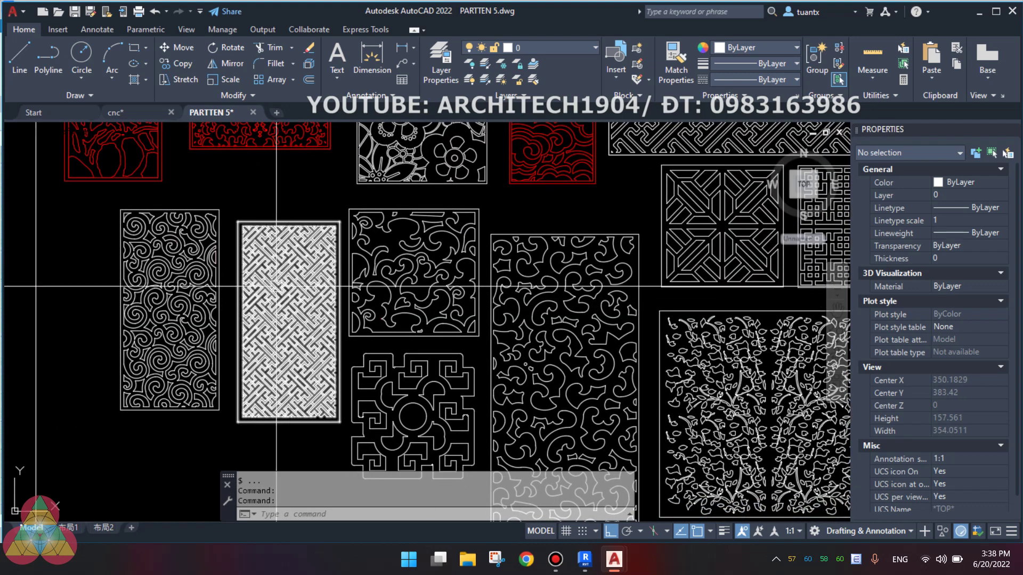
scroll(282, 293, "up", 1)
scroll(279, 290, "up", 1)
scroll(288, 248, "down", 2)
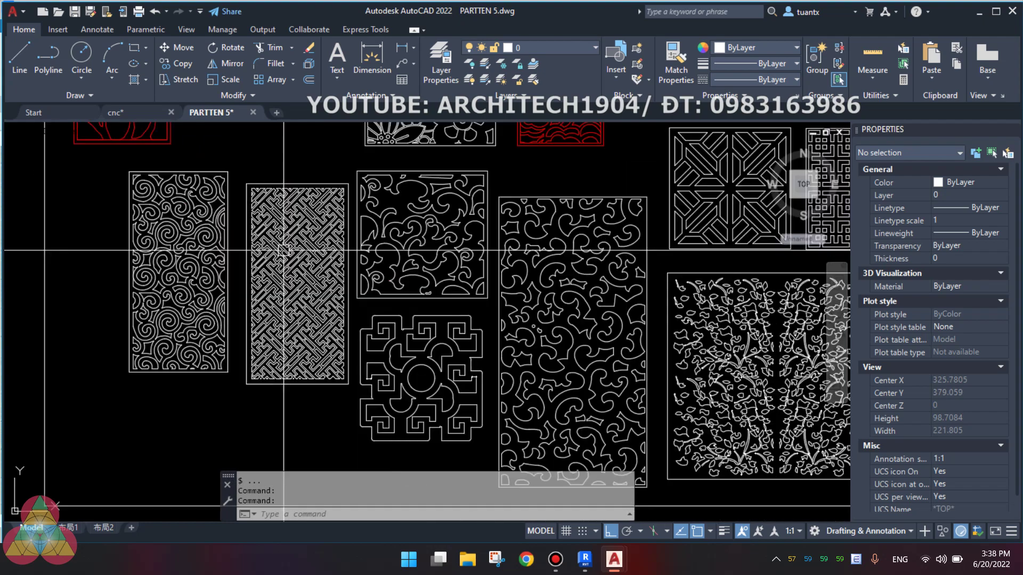
middle_click_drag(563, 234, 488, 297)
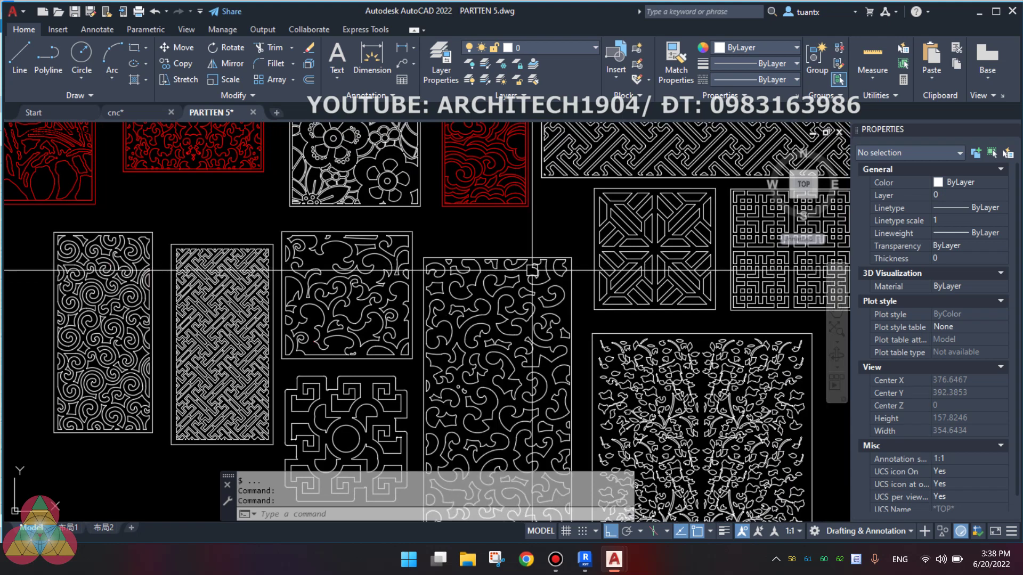
scroll(520, 287, "down", 1)
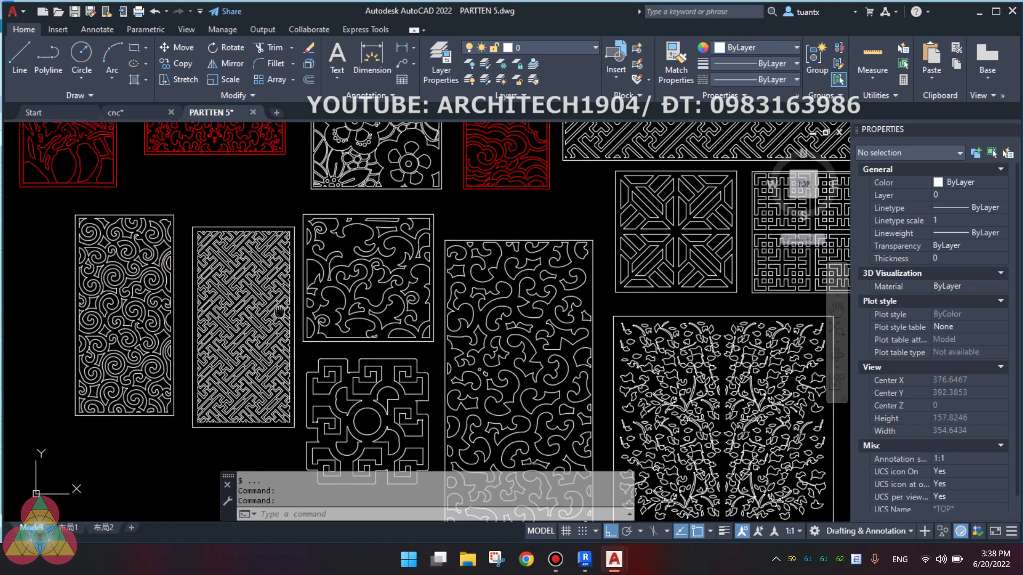
scroll(287, 297, "up", 1)
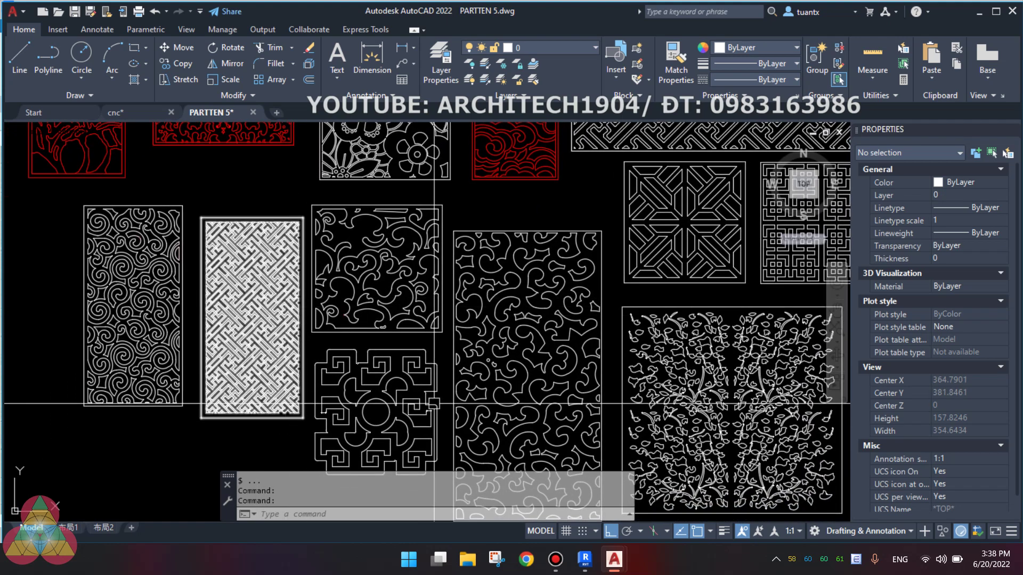
mouse_move(614, 560)
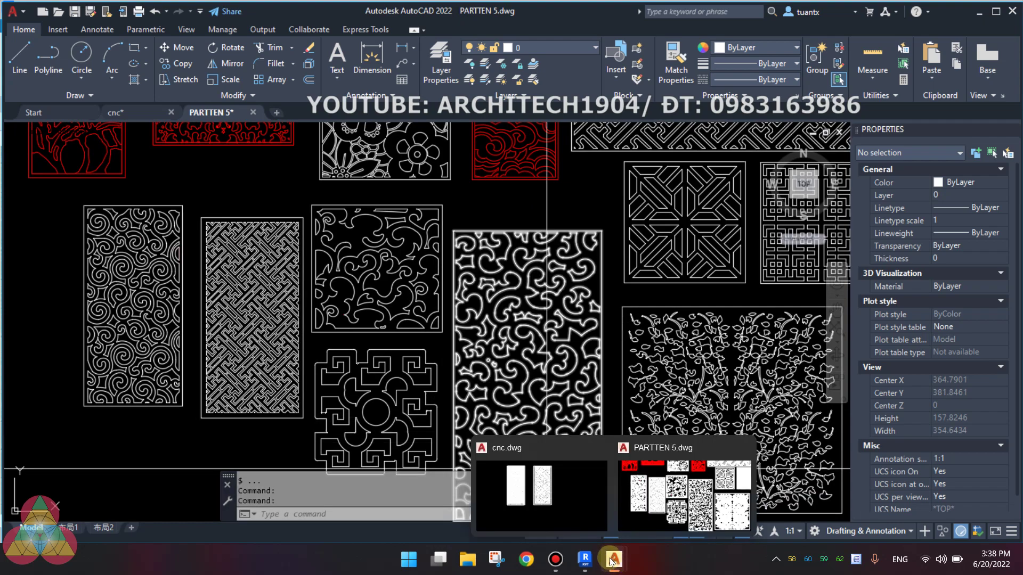
Return to cnc.dwg and centre the single maze lattice panel in view
left_click(548, 509)
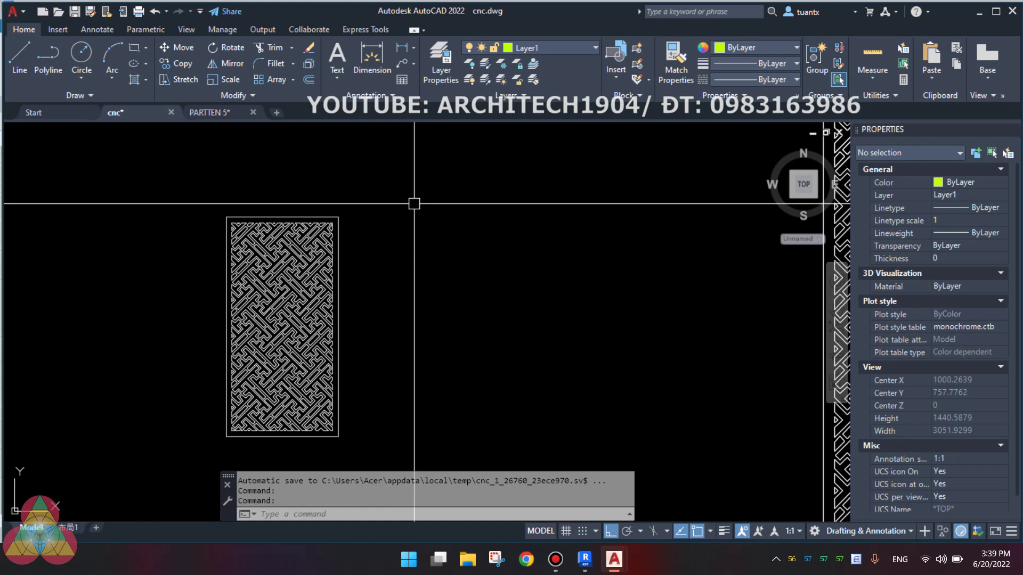
scroll(338, 202, "down", 2)
middle_click_drag(309, 208, 315, 240)
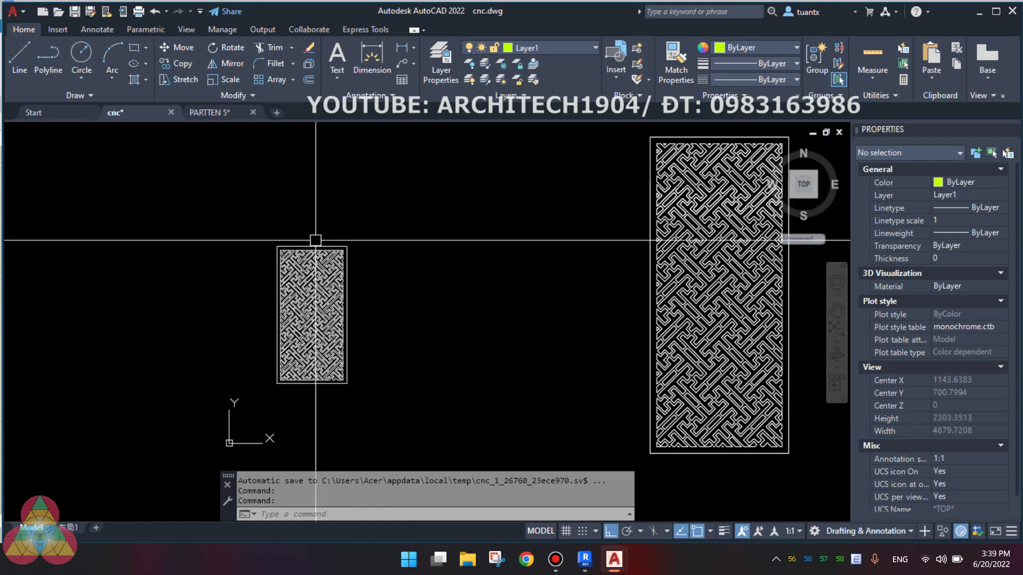
middle_click_drag(331, 294, 255, 304)
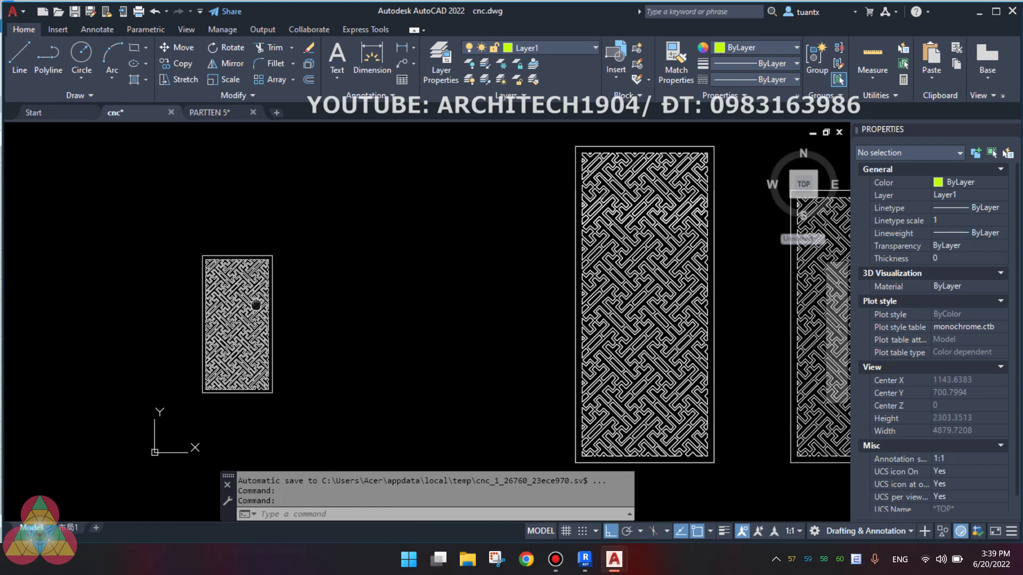
middle_click_drag(161, 273, 119, 262)
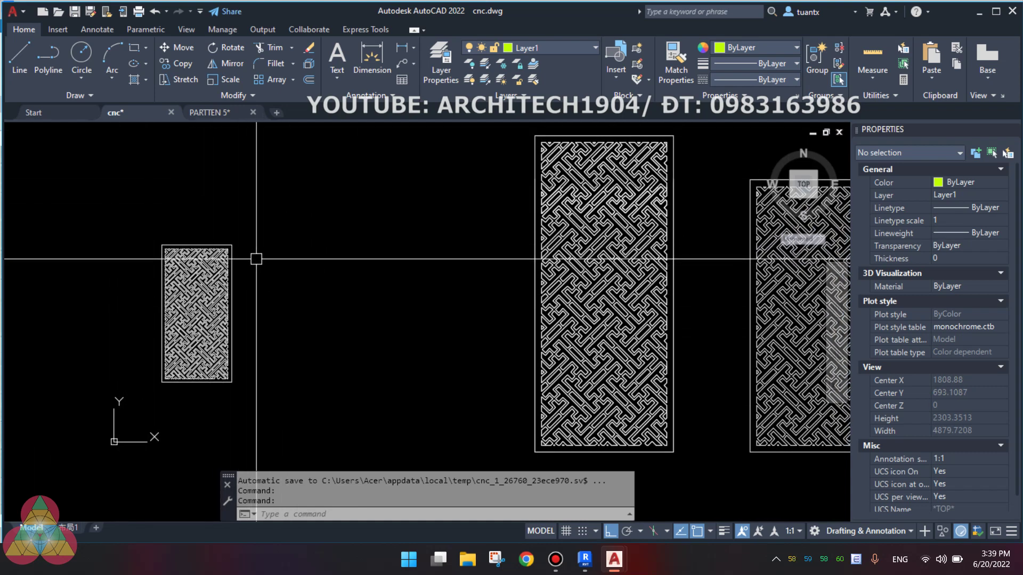
middle_click_drag(257, 259, 415, 256)
scroll(363, 210, "up", 2)
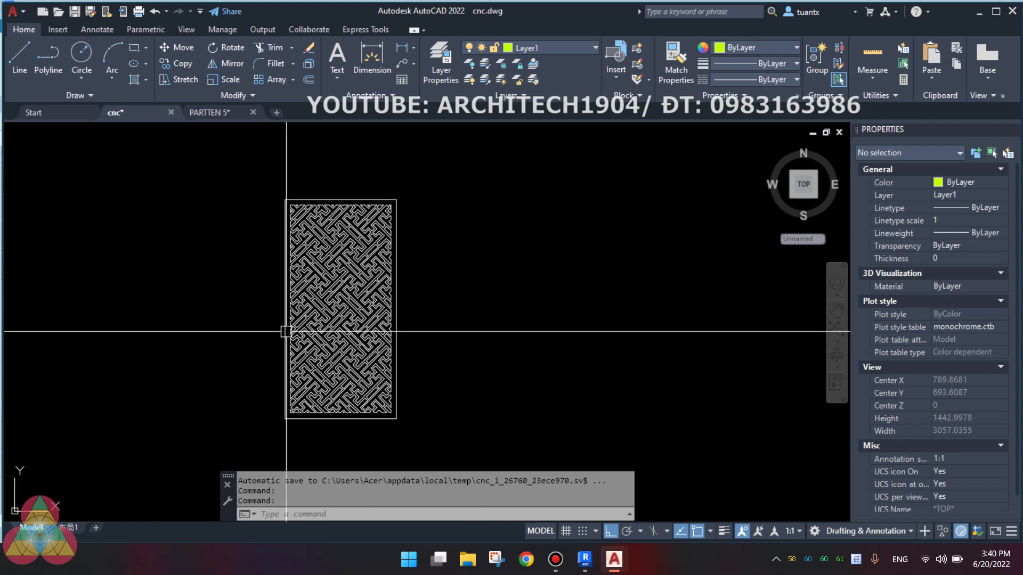
left_click(220, 112)
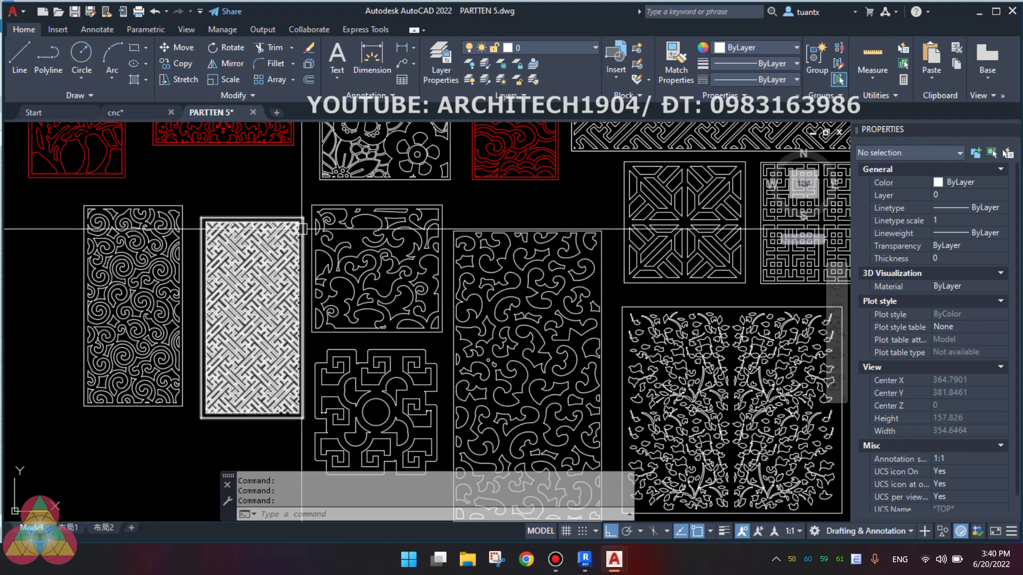
scroll(303, 229, "down", 2)
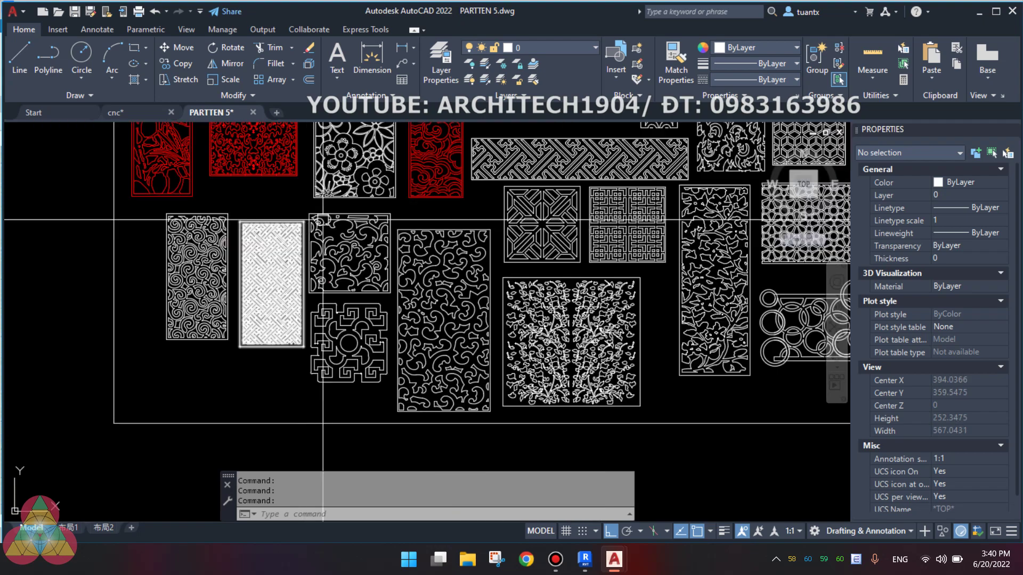
scroll(277, 240, "down", 1)
scroll(241, 258, "up", 1)
scroll(241, 258, "up", 4)
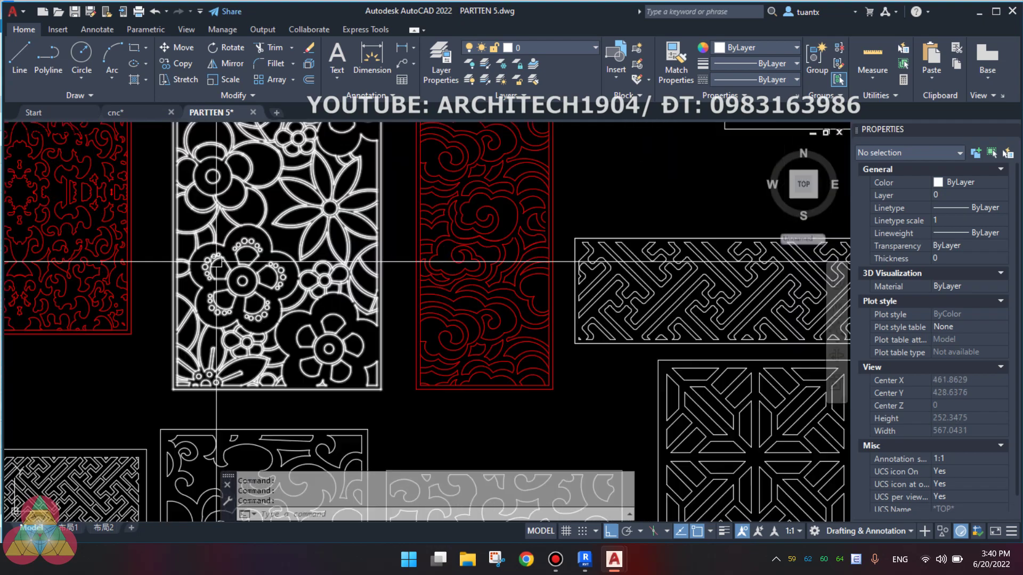
scroll(215, 270, "down", 4)
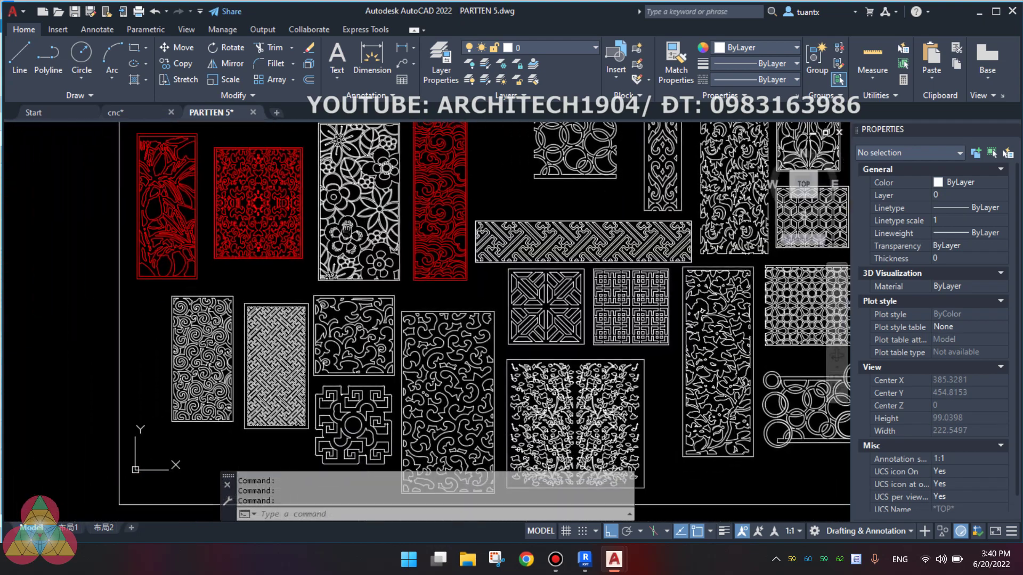
scroll(240, 203, "up", 2)
scroll(251, 173, "up", 1)
scroll(252, 171, "up", 1)
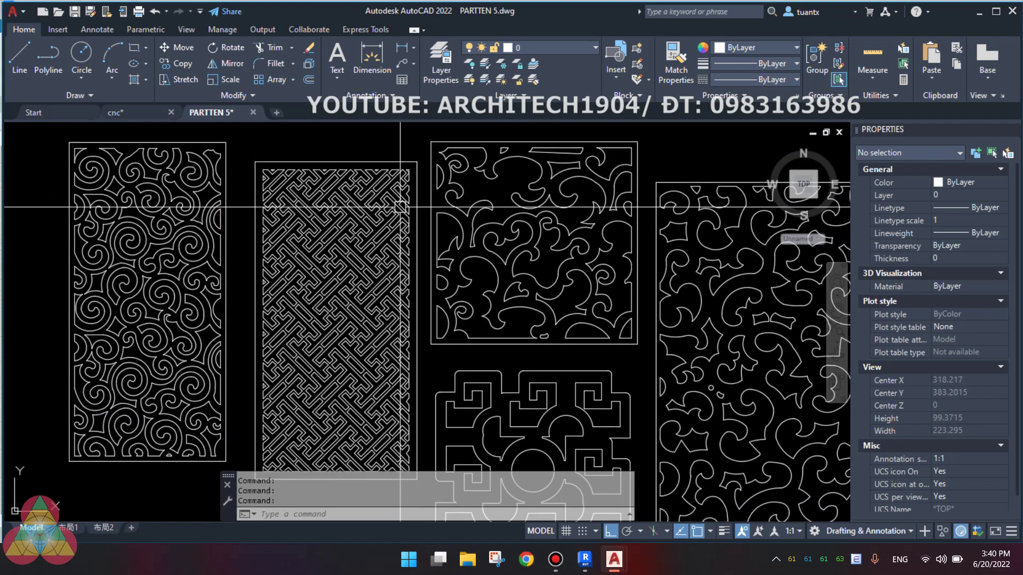
scroll(371, 242, "down", 4)
middle_click_drag(372, 242, 275, 274)
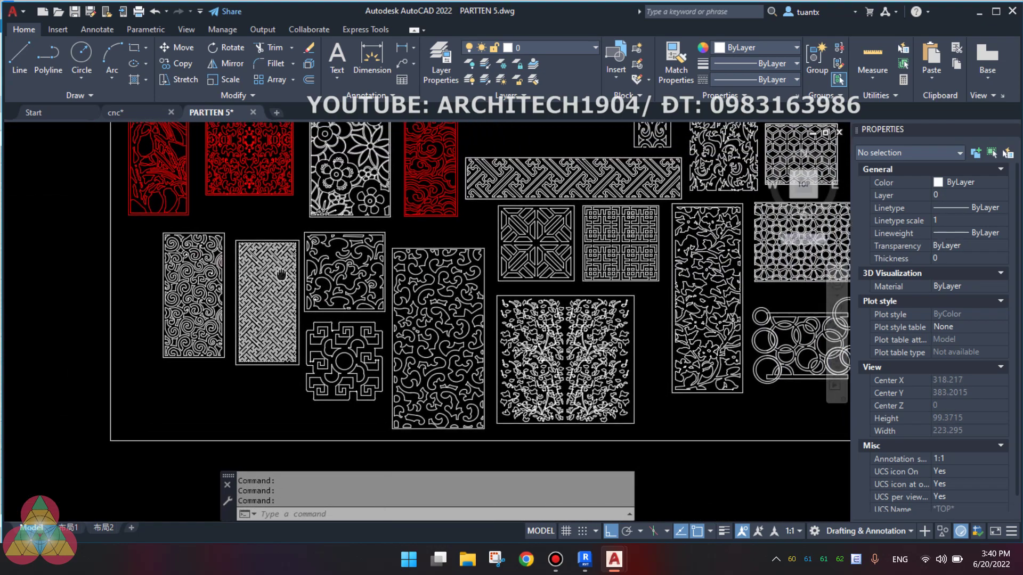
scroll(275, 245, "up", 2)
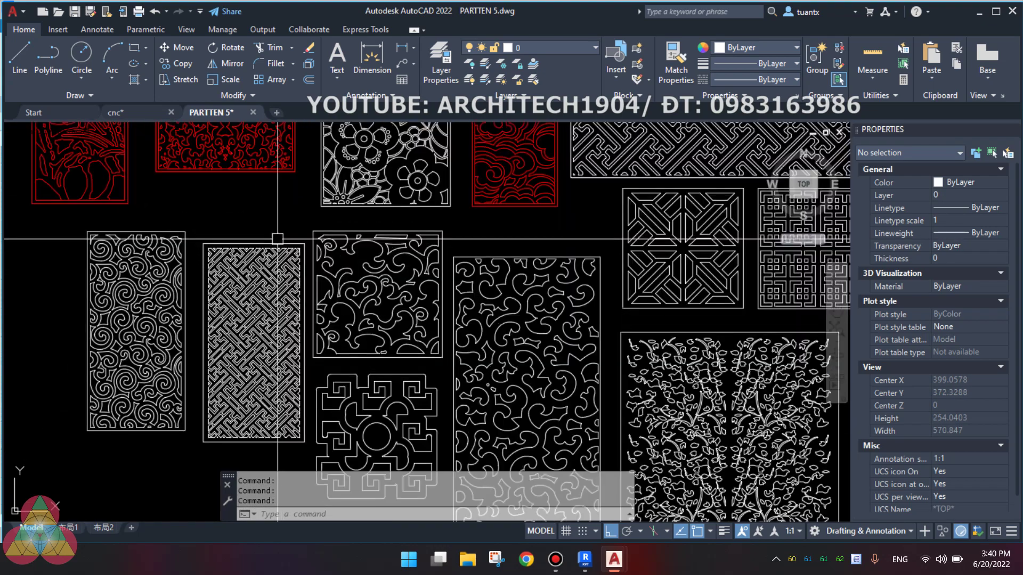
scroll(396, 229, "up", 6)
scroll(411, 252, "up", 2)
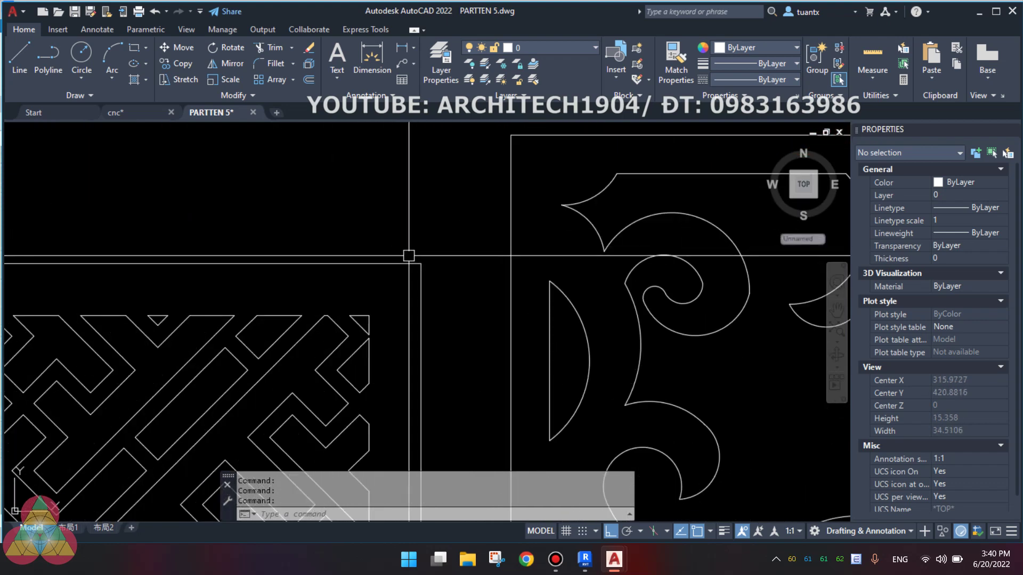
middle_click_drag(412, 253, 440, 245)
scroll(449, 225, "down", 2)
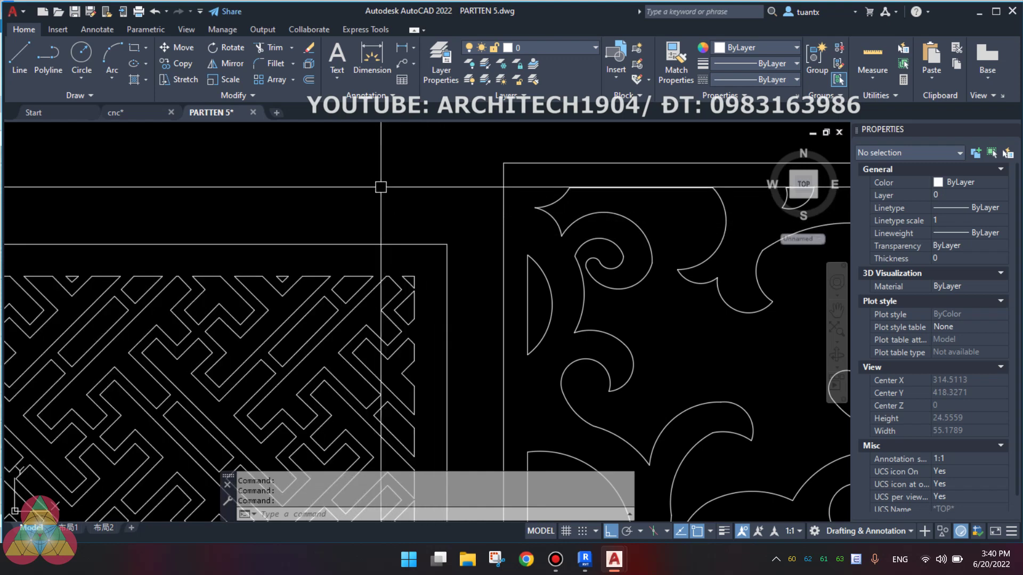
left_click(133, 113)
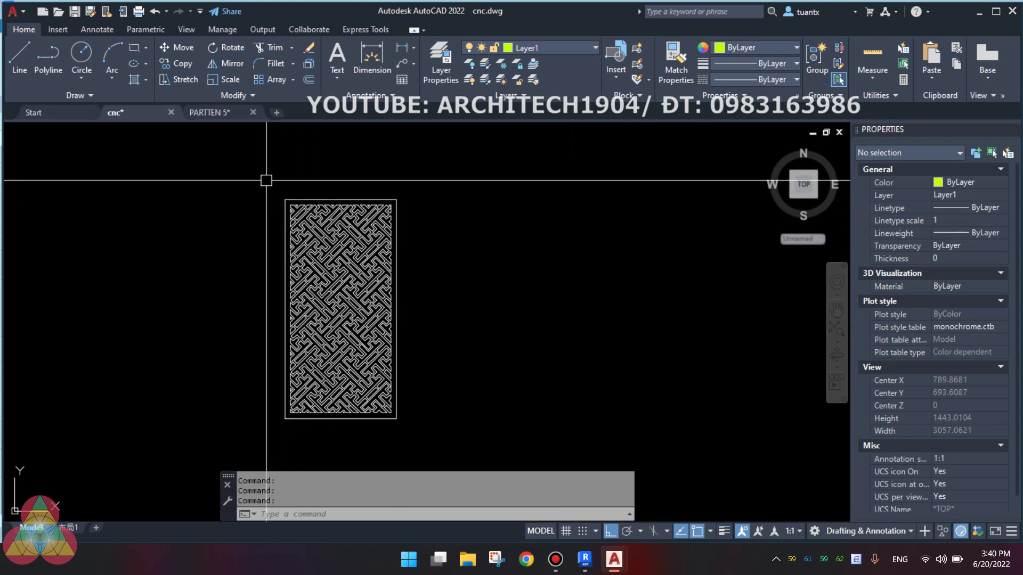
Flatten the window-selected 1348 lattice lines to 2D, keeping hidden lines
left_click(354, 30)
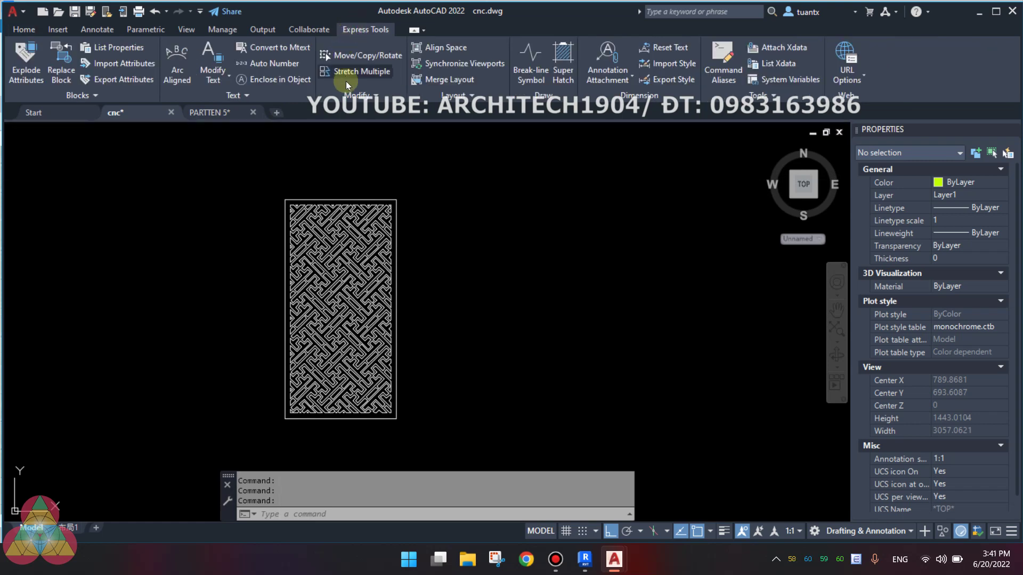
left_click(368, 96)
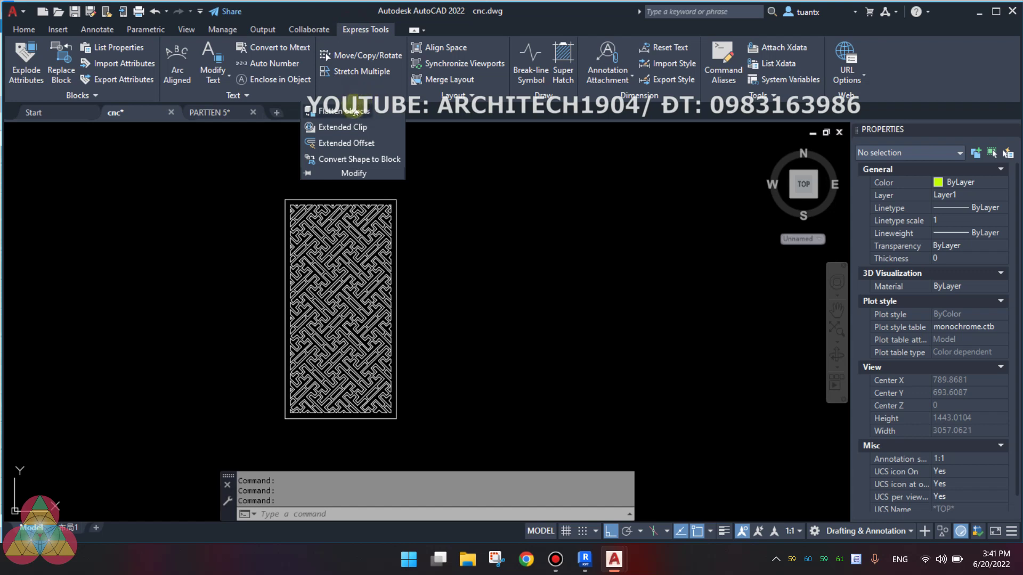
left_click(347, 113)
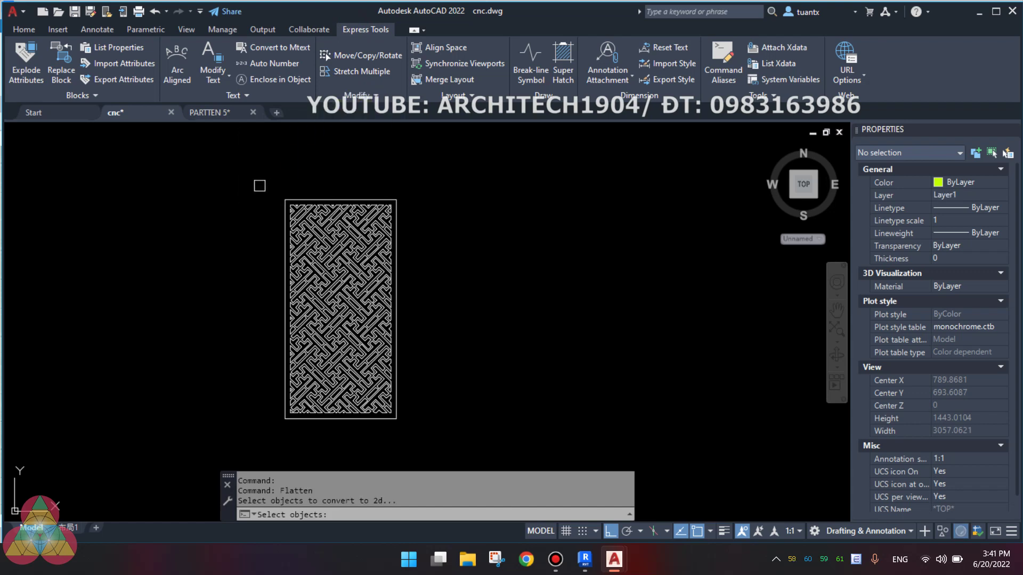
left_click(245, 166)
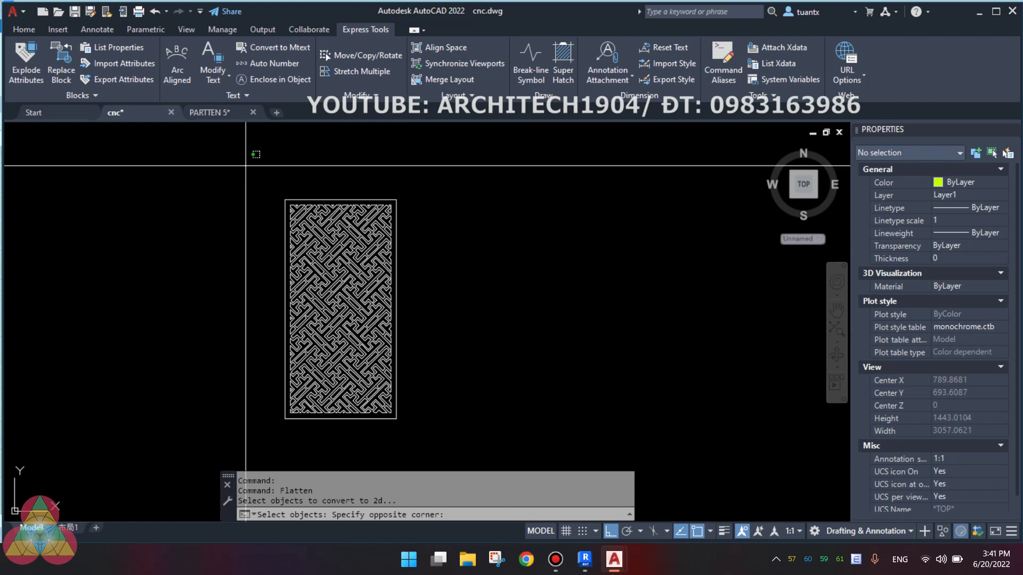
left_click(440, 461)
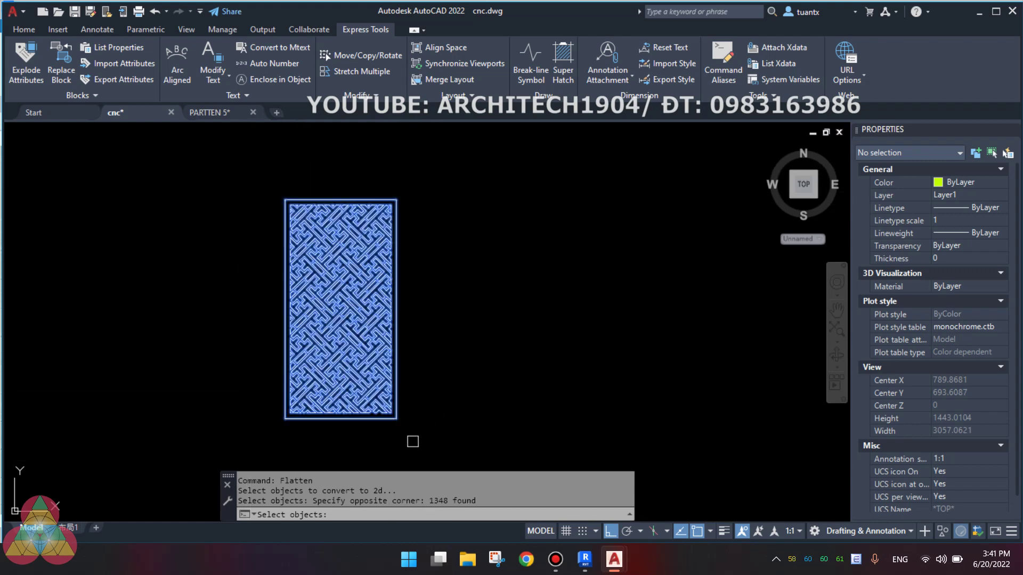
key("Return")
type("n")
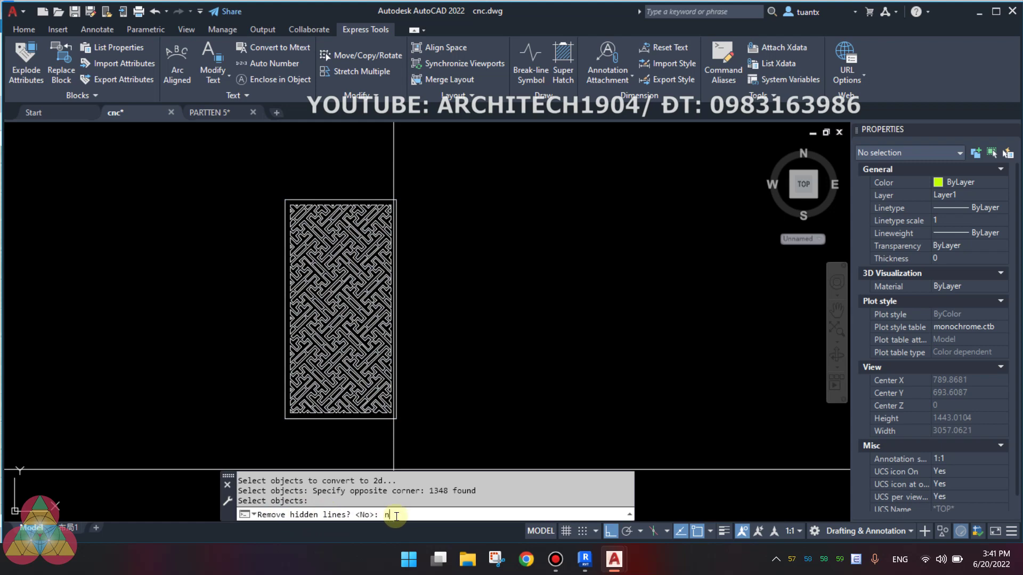
key("Return")
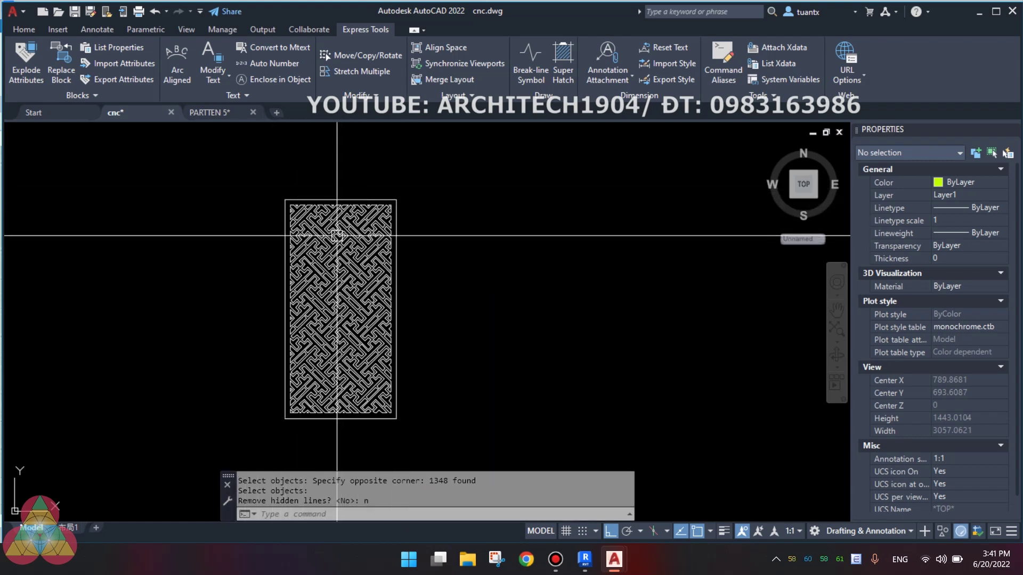
Zoom and pan across the flattened drawing to inspect the three lattice panels
scroll(292, 196, "up", 2)
scroll(274, 183, "up", 1)
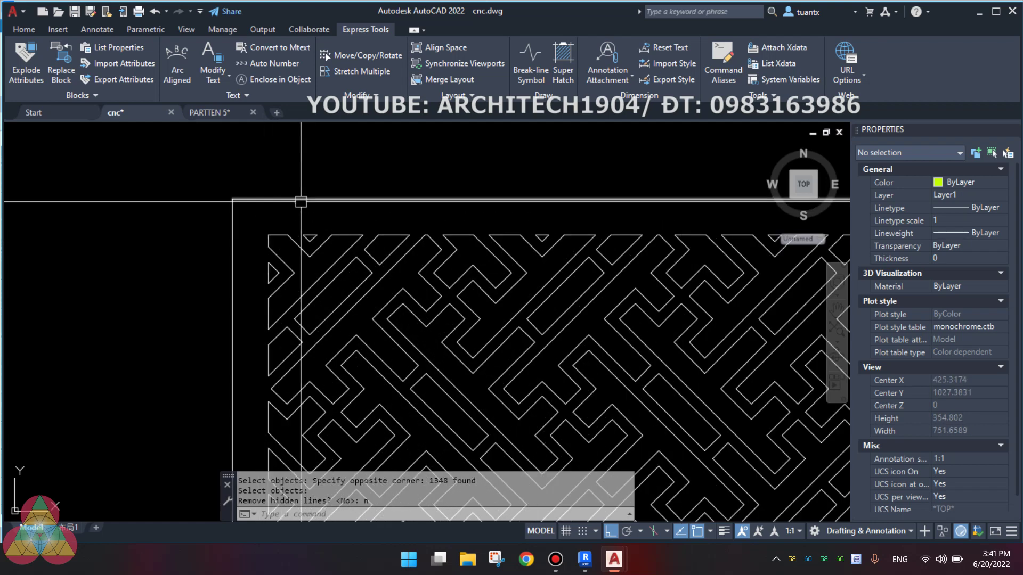
scroll(274, 183, "down", 3)
scroll(274, 182, "down", 1)
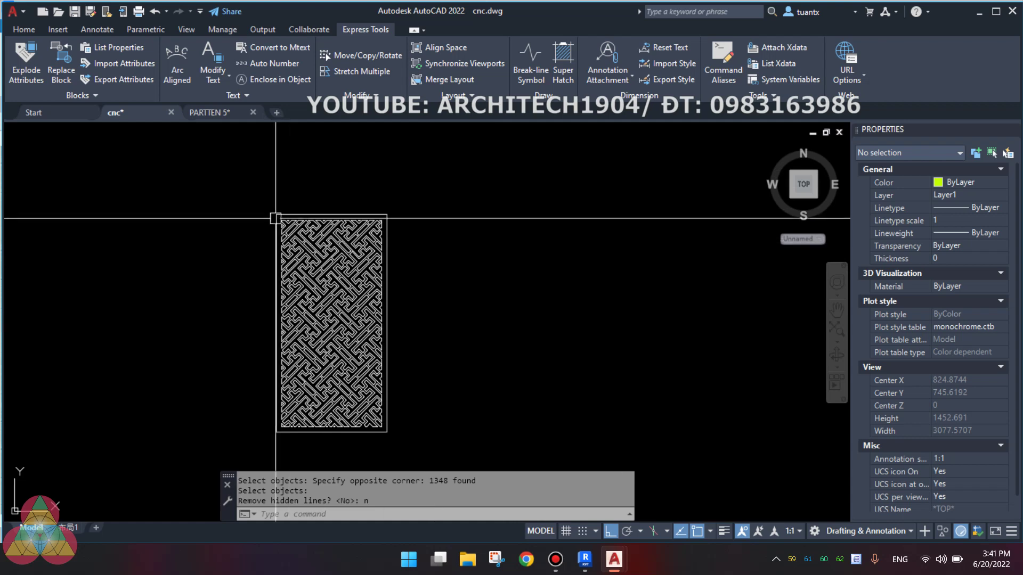
middle_click_drag(277, 216, 311, 219)
scroll(456, 194, "down", 2)
scroll(365, 230, "down", 2)
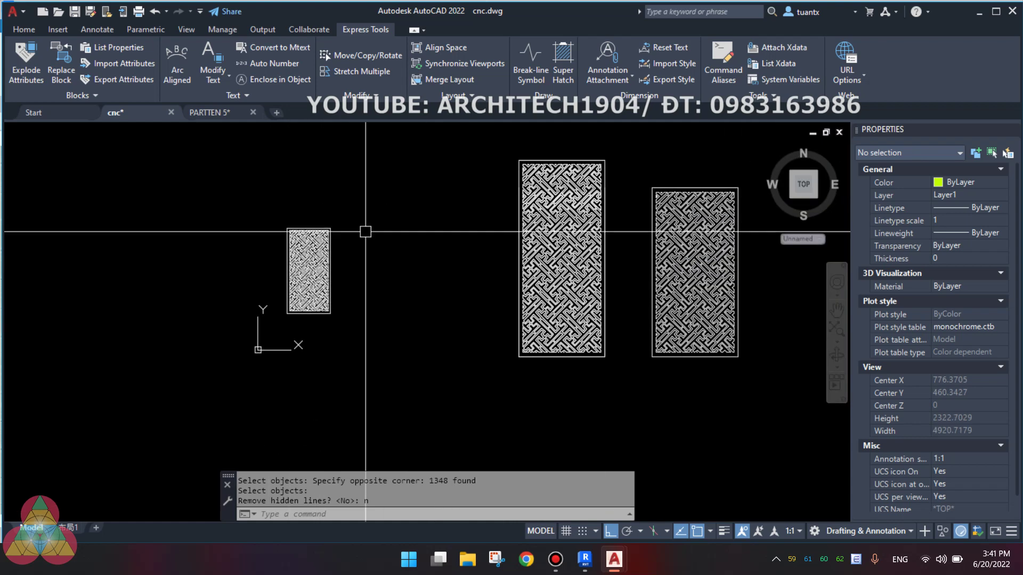
scroll(366, 230, "up", 2)
scroll(373, 232, "up", 2)
middle_click_drag(292, 276, 296, 281)
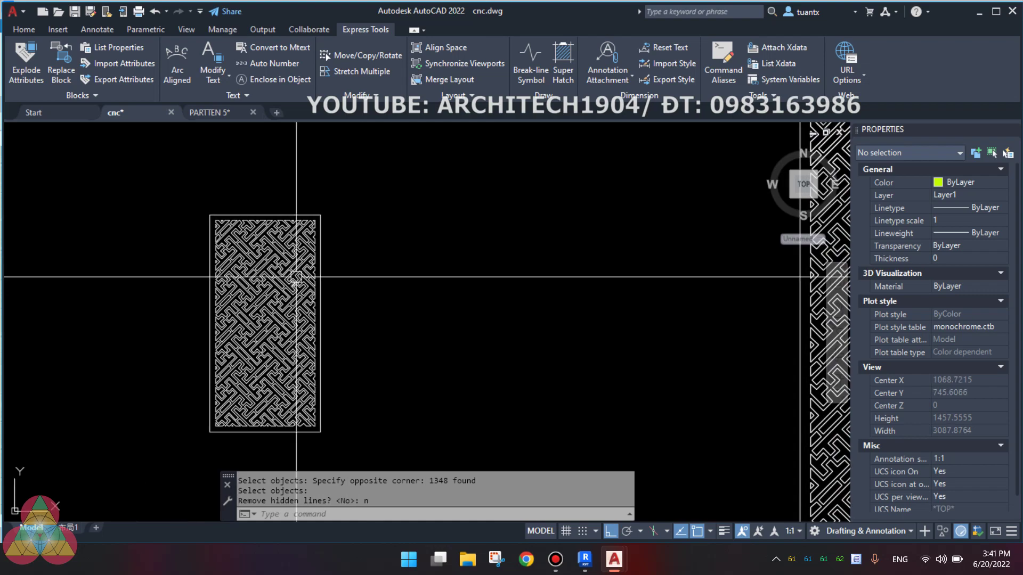
scroll(298, 282, "down", 1)
scroll(305, 293, "down", 1)
scroll(380, 171, "down", 2)
middle_click_drag(381, 171, 317, 231)
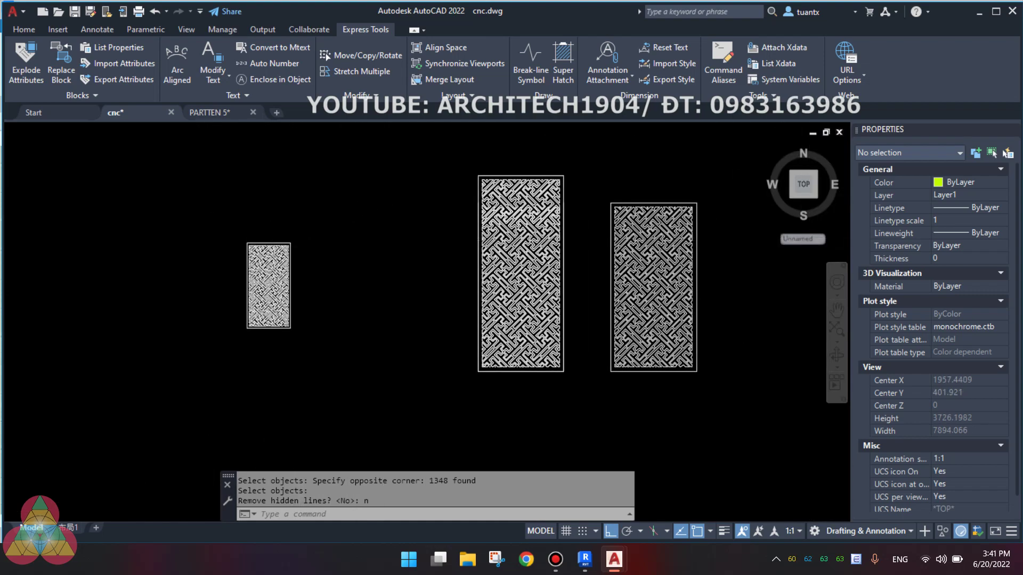
scroll(317, 231, "up", 4)
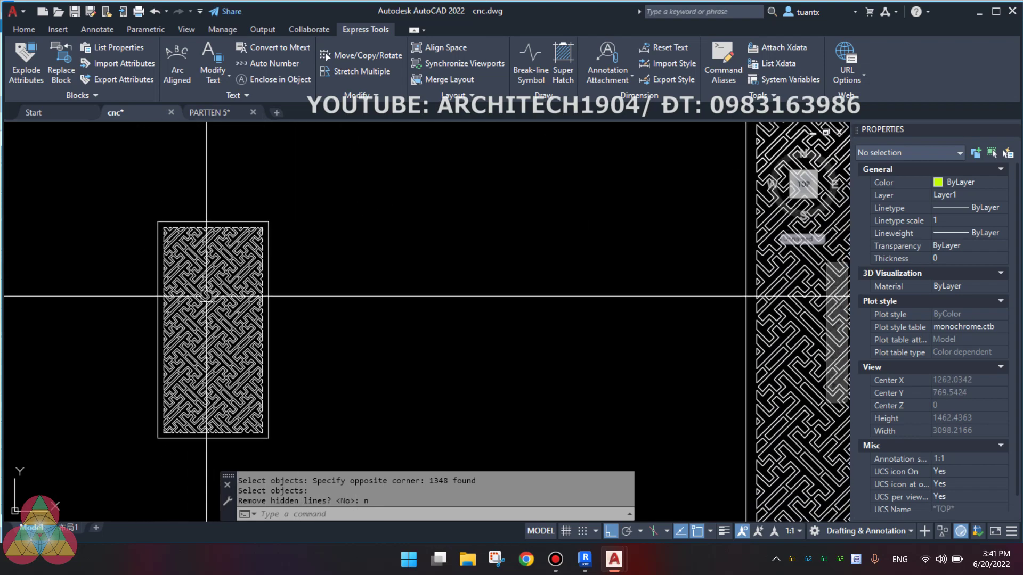
scroll(256, 272, "down", 6)
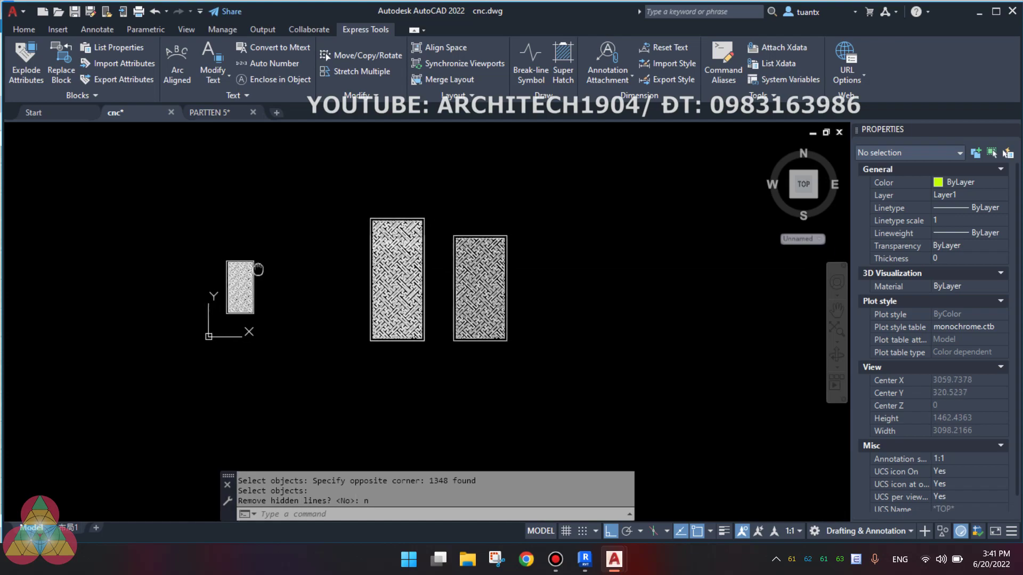
Check the Revit 'phoi canh cua' 3D door view, then bring up the open AutoCAD drawings
left_click(585, 560)
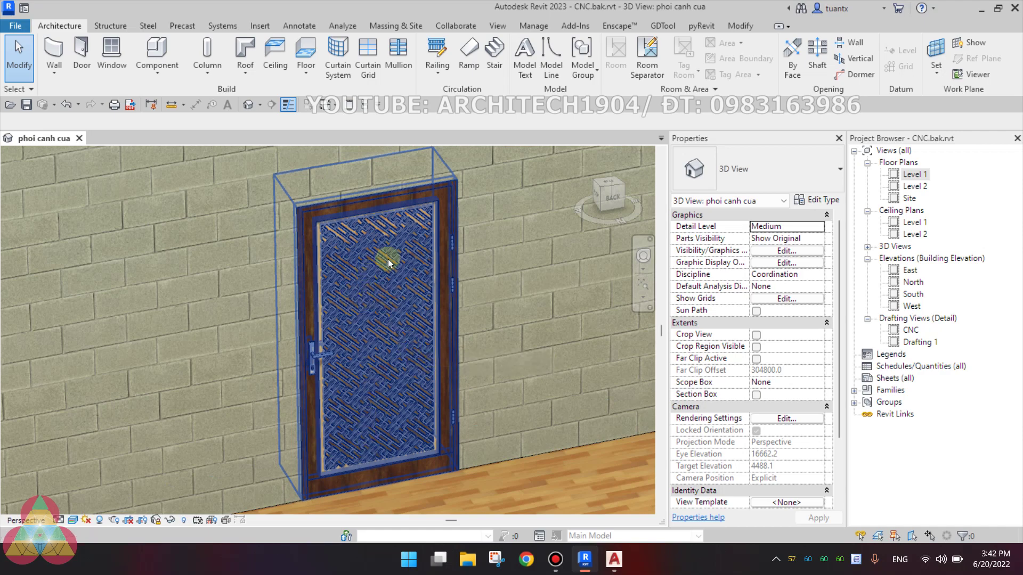
left_click(614, 557)
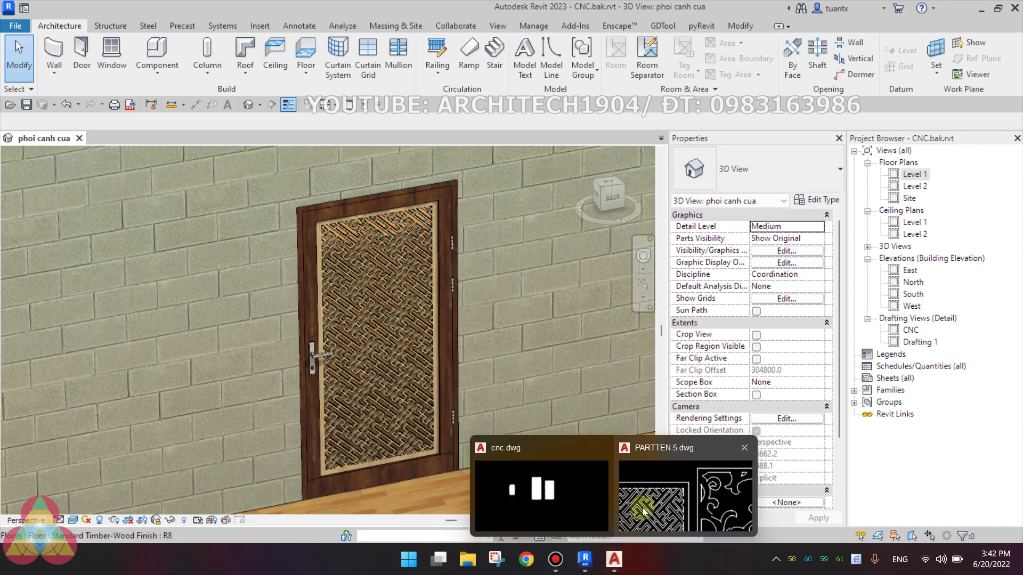
Draw an 800 x 1800 rectangle with REC beside the lattice panels in cnc.dwg
left_click(585, 513)
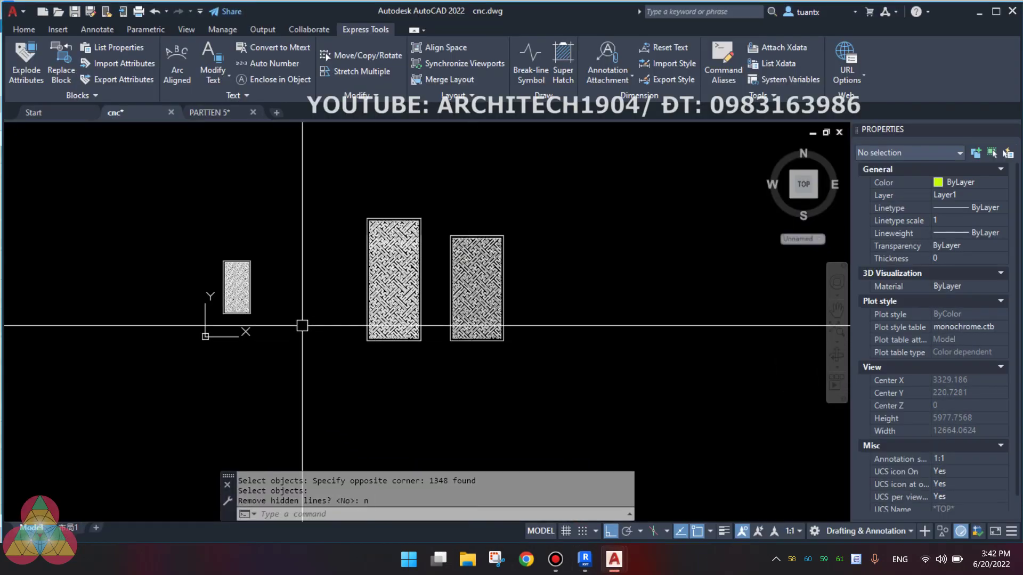
scroll(288, 314, "up", 4)
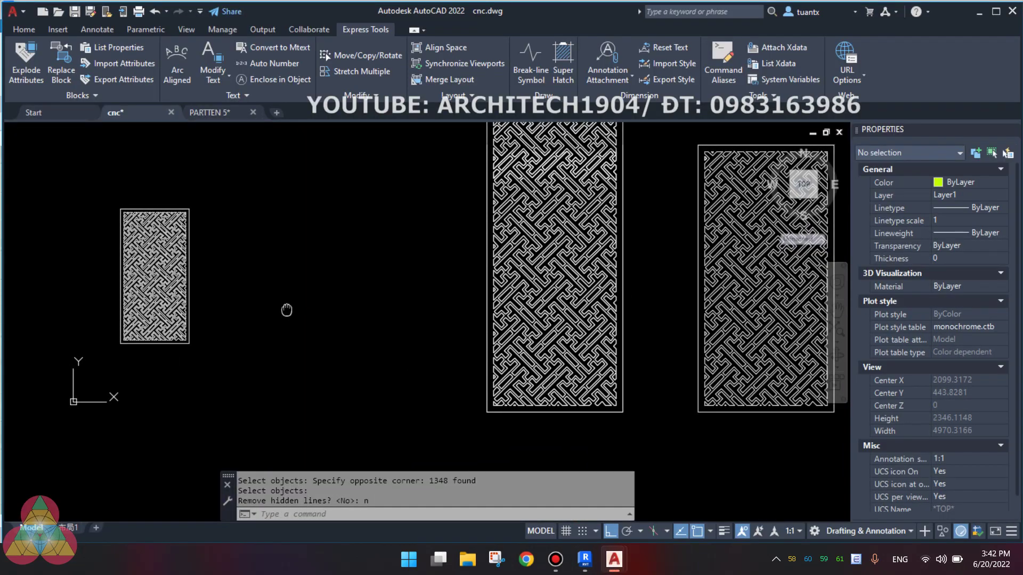
type("rec")
key("Return")
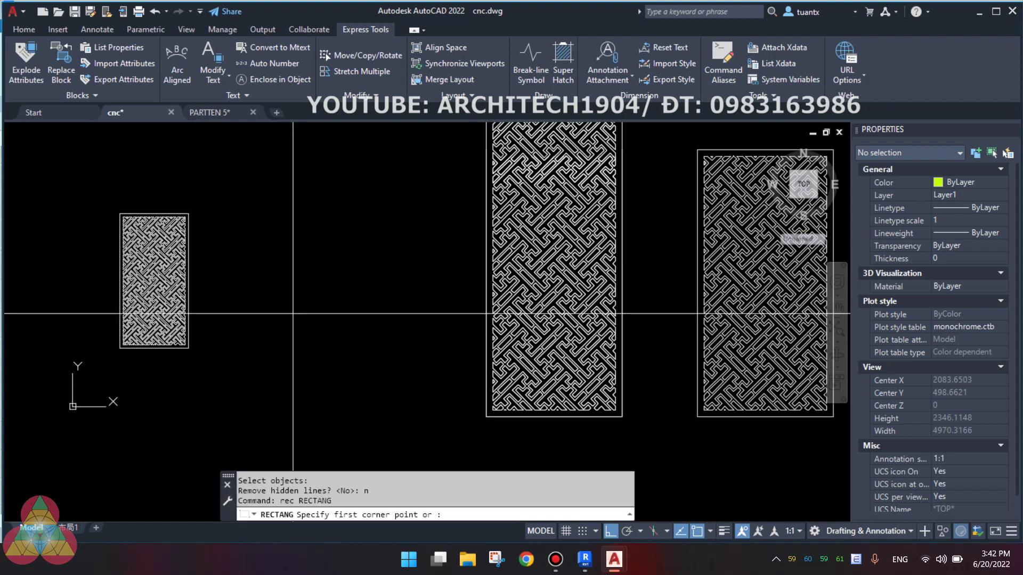
left_click(259, 380)
type("@800,18")
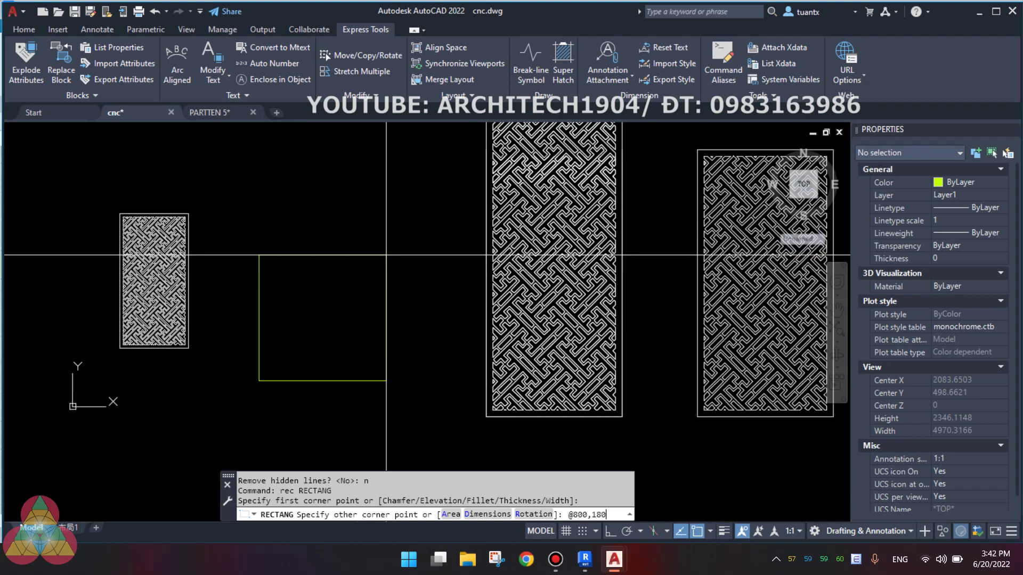
type("0")
key("Return")
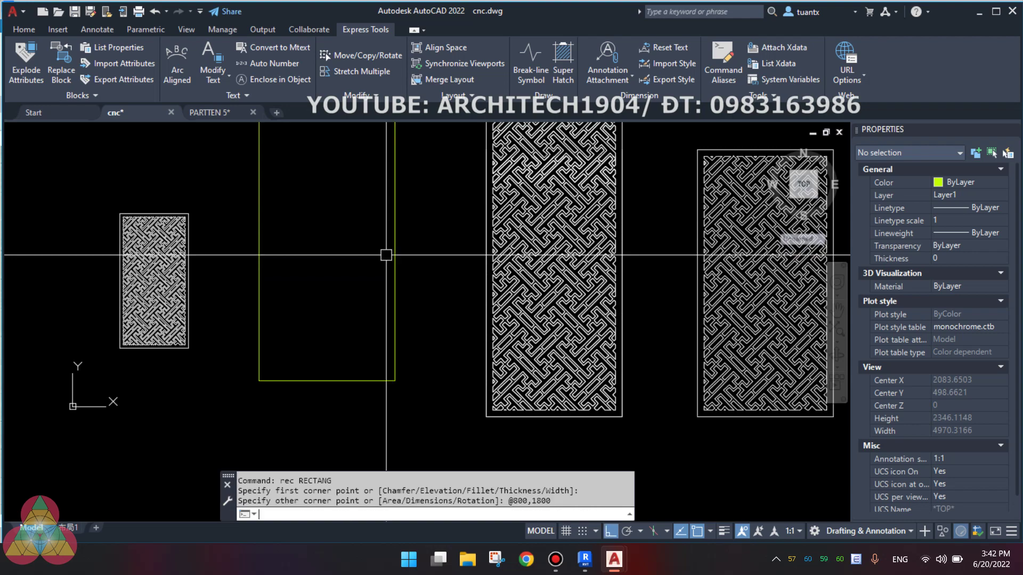
Window-select all 1348 lines of the small maze panel for aligning
scroll(197, 250, "down", 4)
scroll(158, 249, "up", 4)
middle_click_drag(158, 249, 223, 212)
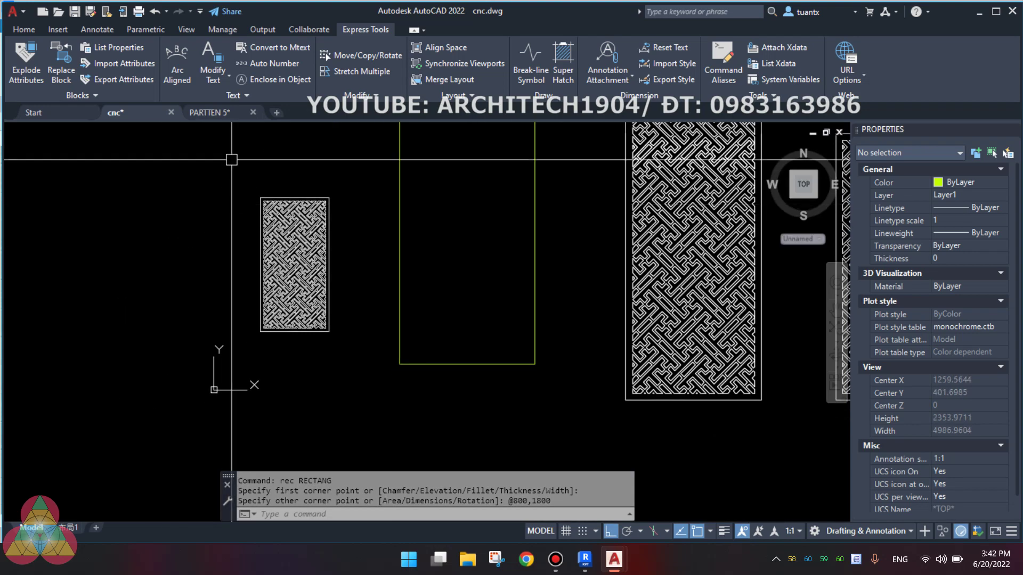
left_click(228, 160)
left_click(363, 361)
type("al")
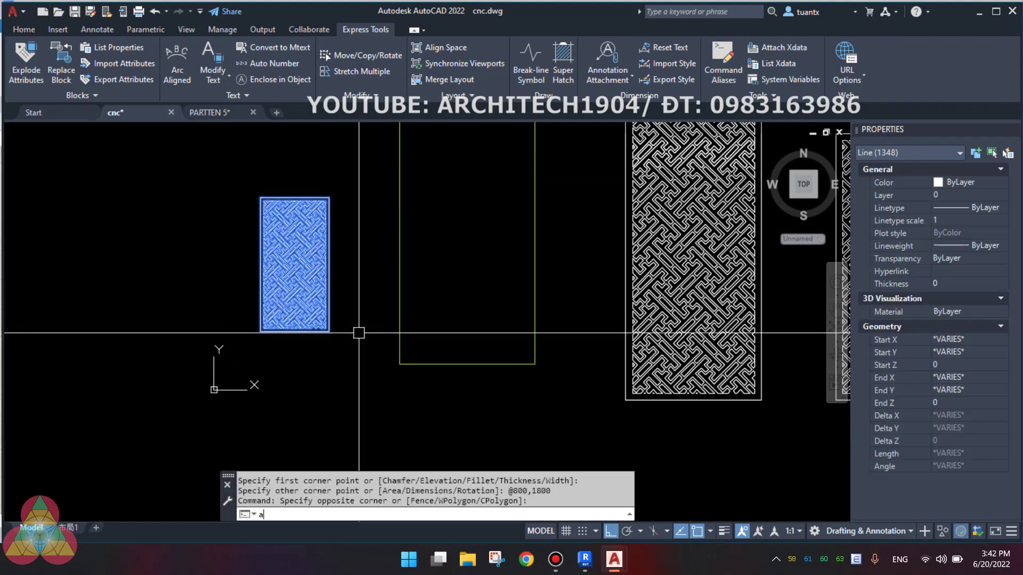
key("Return")
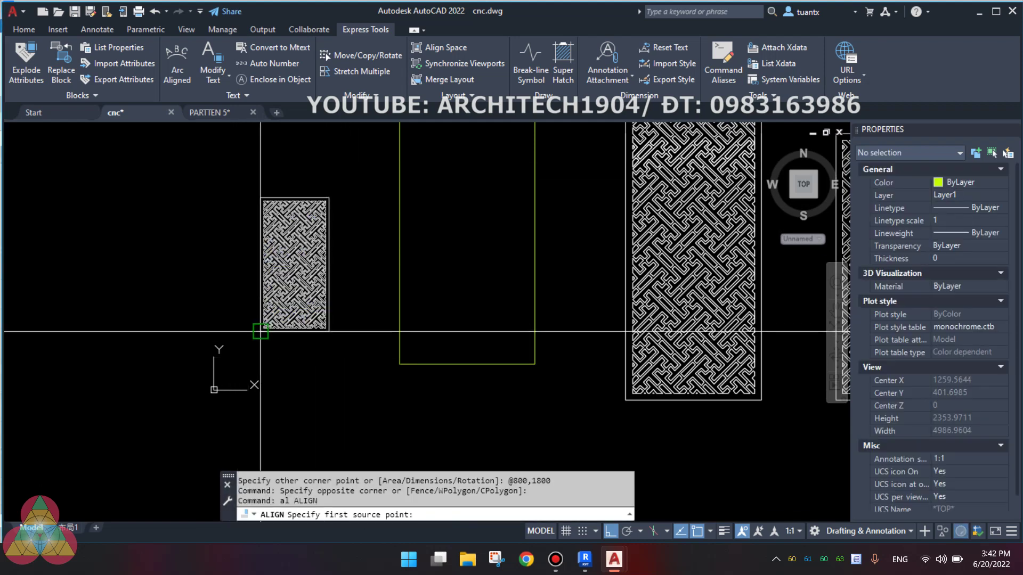
left_click(261, 332)
left_click(394, 358)
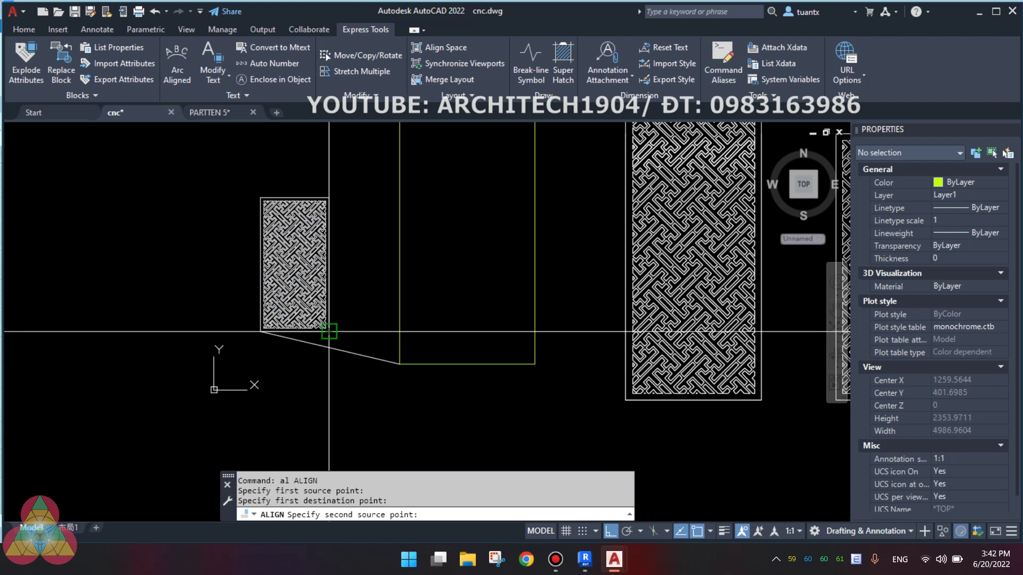
left_click(329, 331)
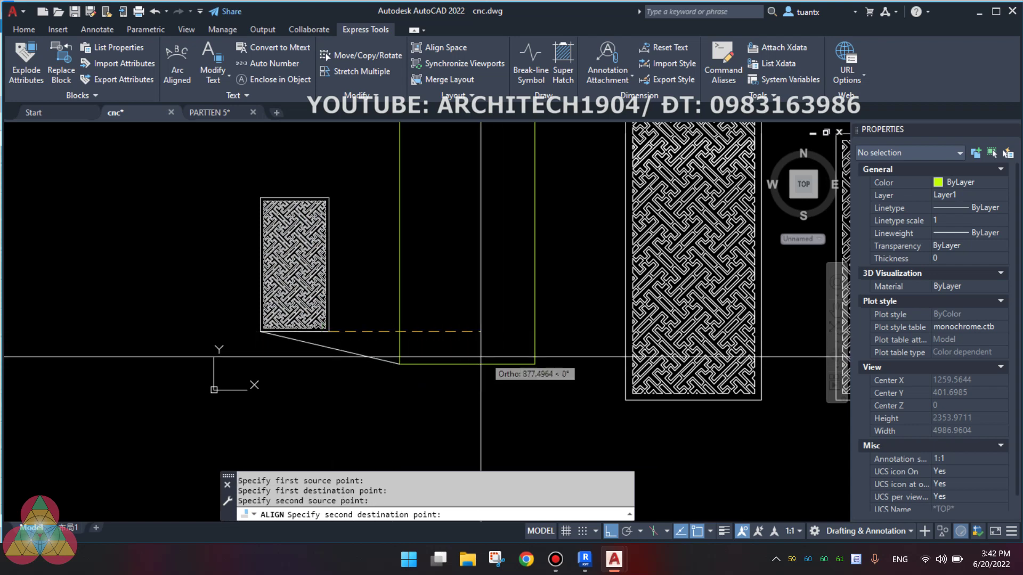
left_click(535, 364)
key("Return")
type("y")
key("Return")
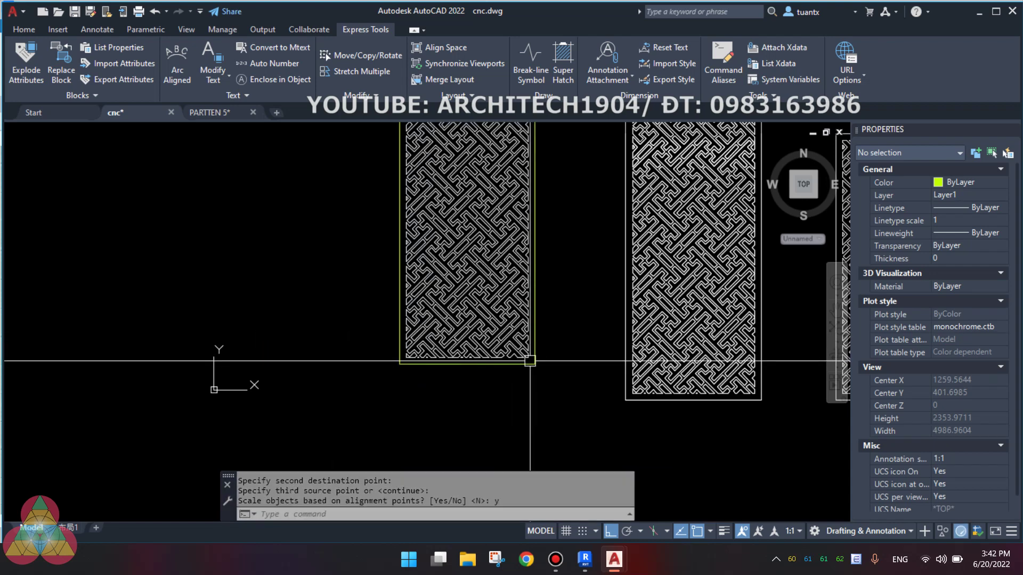
scroll(530, 361, "down", 3)
scroll(429, 277, "up", 5)
scroll(429, 278, "up", 1)
scroll(429, 277, "down", 4)
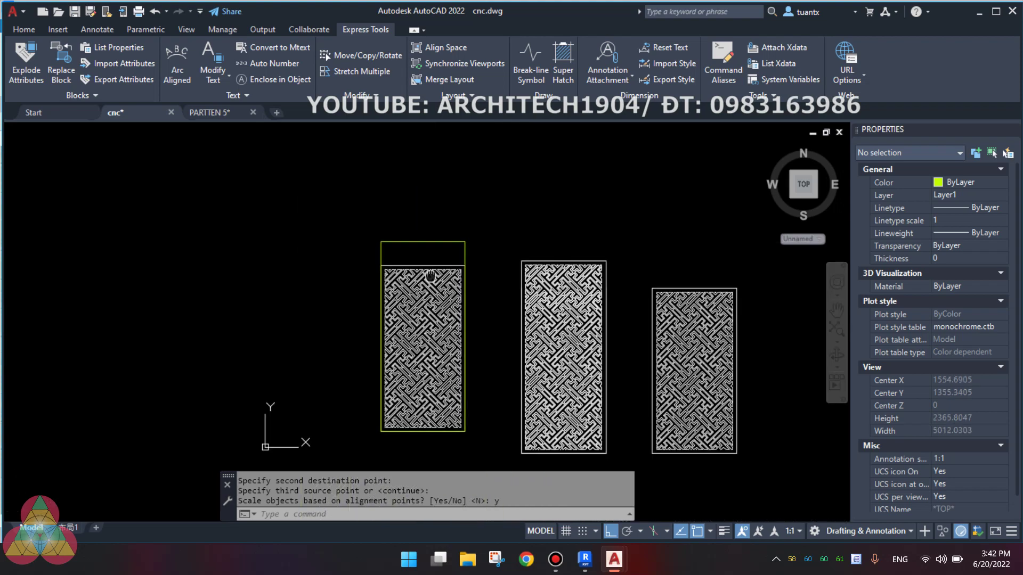
scroll(423, 274, "up", 3)
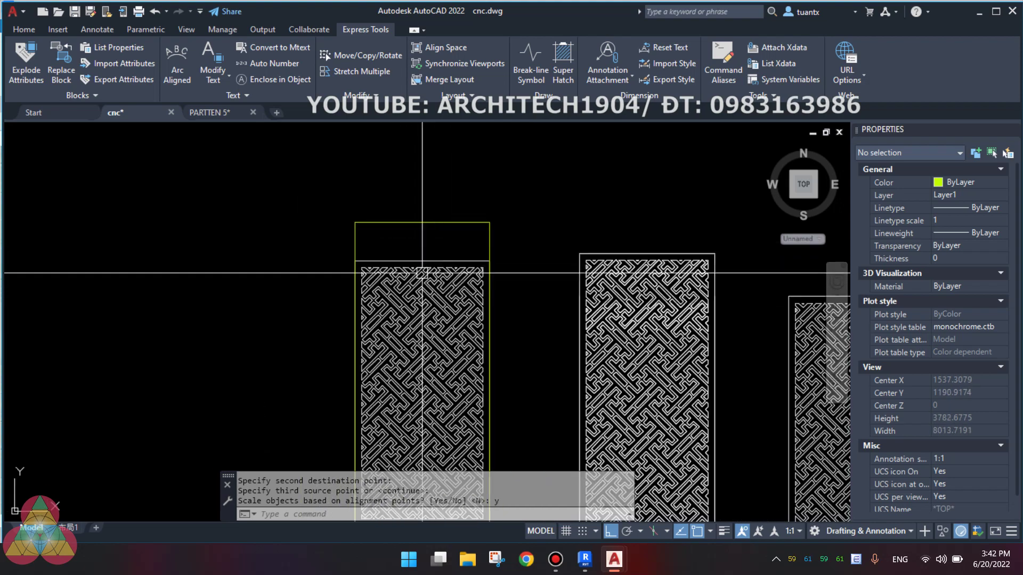
scroll(407, 282, "up", 2)
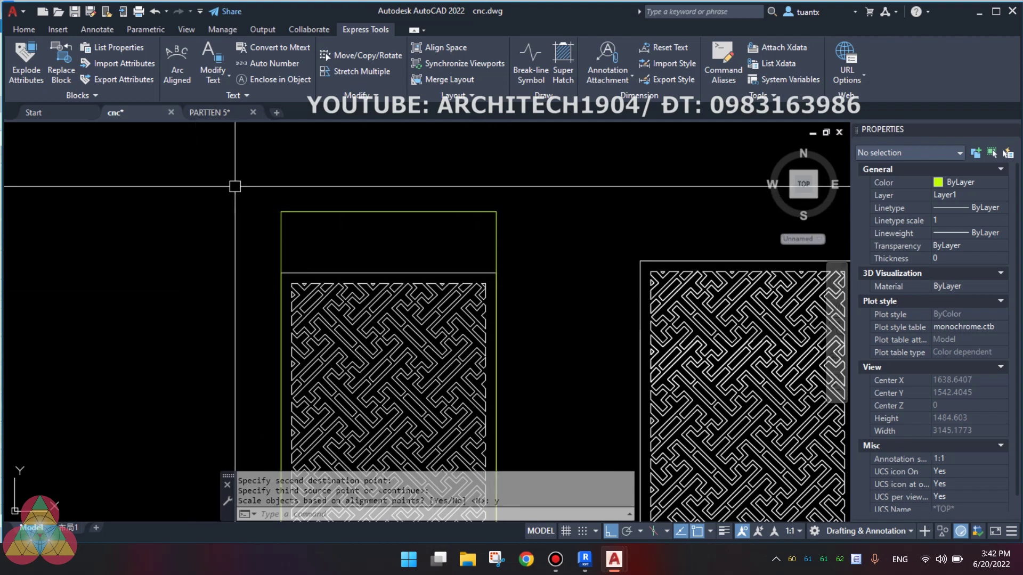
middle_click_drag(377, 337, 393, 233)
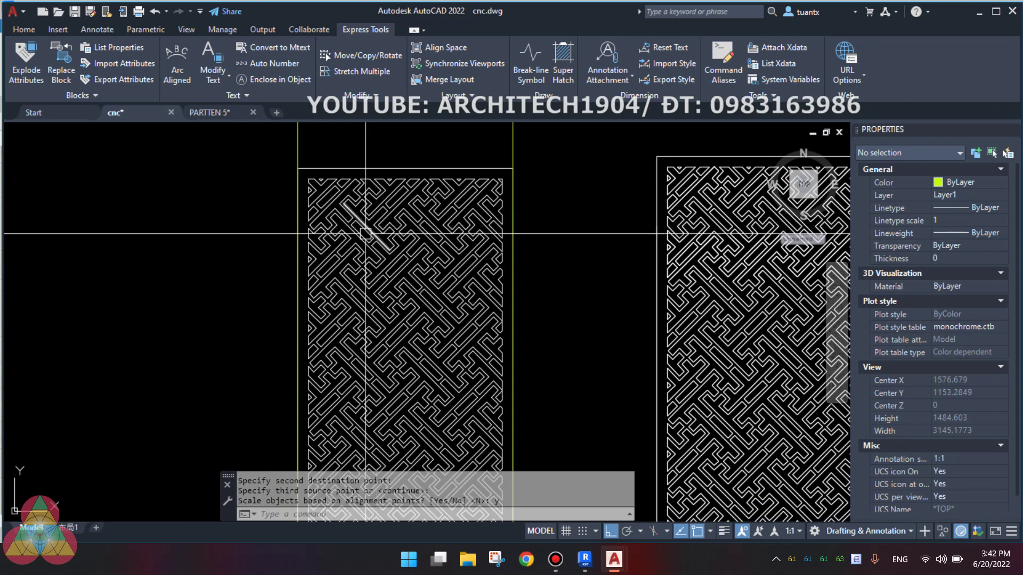
scroll(373, 240, "up", 2)
scroll(360, 246, "up", 3)
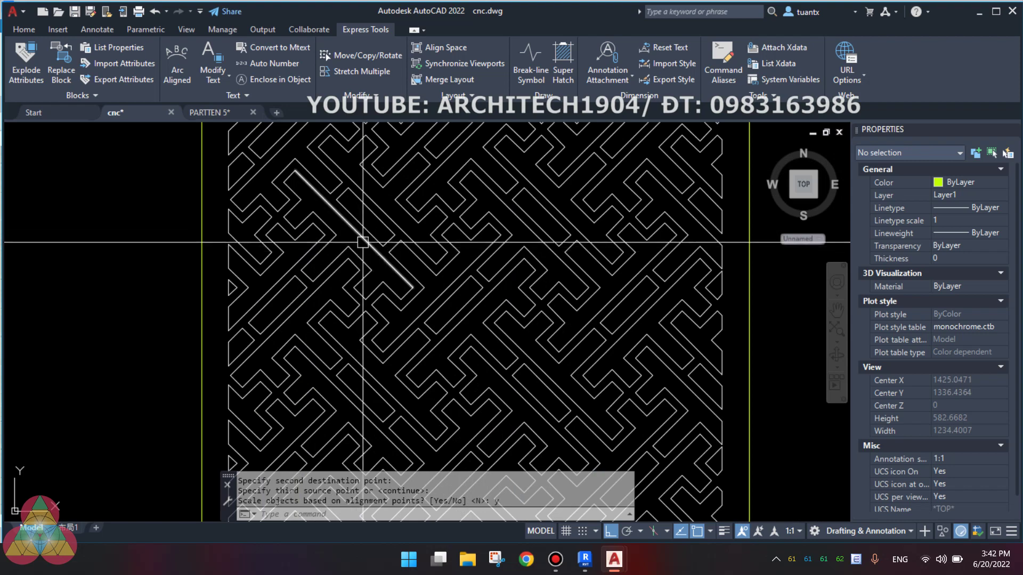
scroll(361, 246, "down", 2)
scroll(357, 261, "down", 1)
scroll(356, 264, "down", 1)
mouse_move(356, 263)
middle_mouse_down()
mouse_move(398, 287)
mouse_move(383, 311)
middle_mouse_up()
Copy the top band of lattice lines upward into the panel's empty top section
left_click(222, 198)
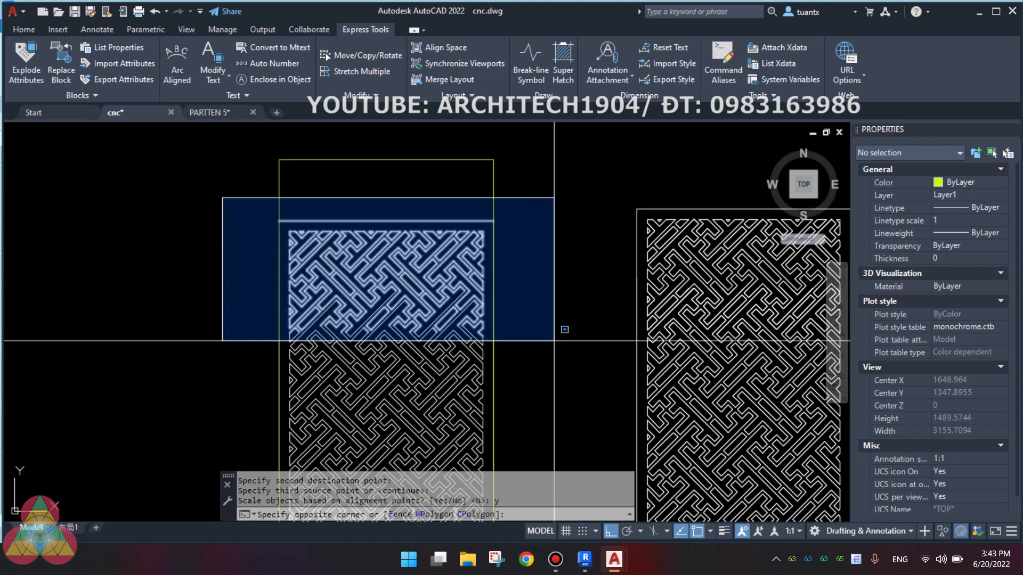
left_click(553, 352)
type("co")
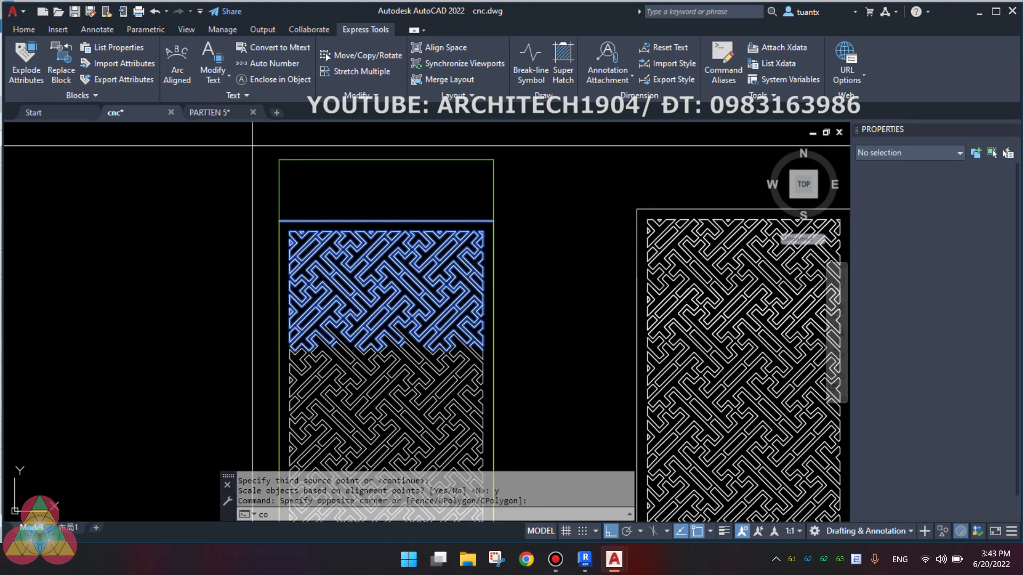
key("Return")
scroll(372, 347, "up", 4)
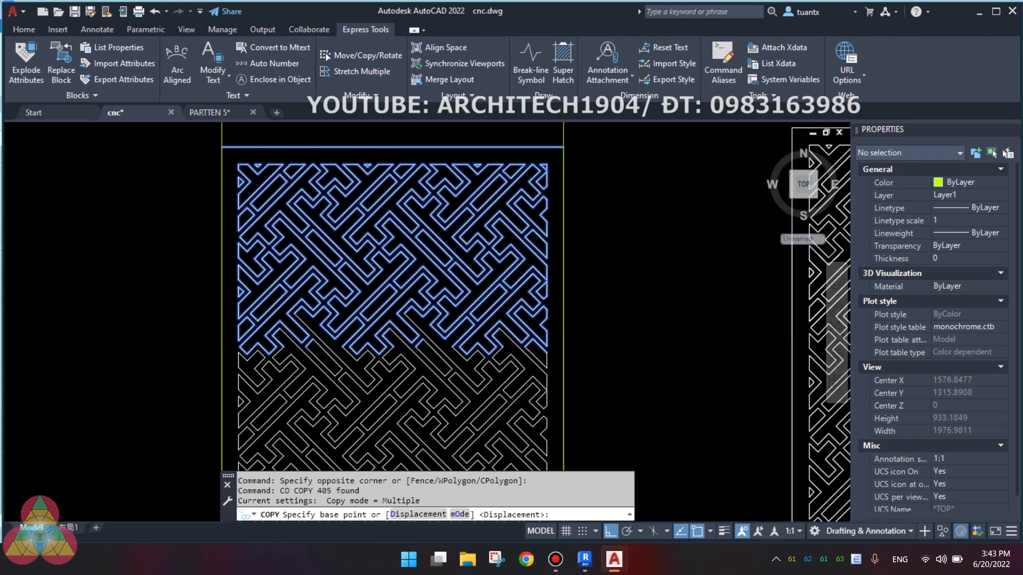
left_click(381, 360)
scroll(381, 360, "down", 3)
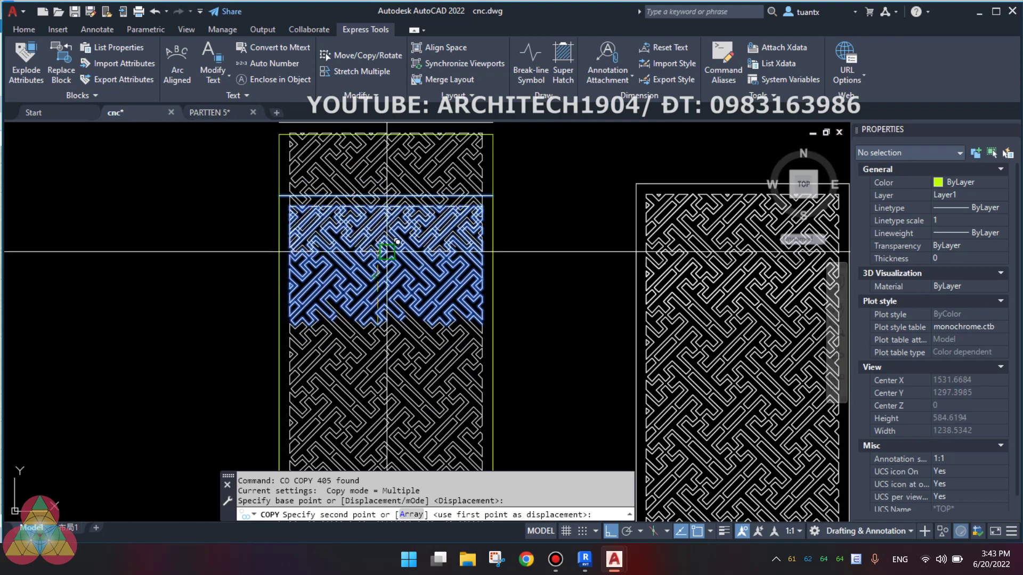
scroll(389, 252, "up", 1)
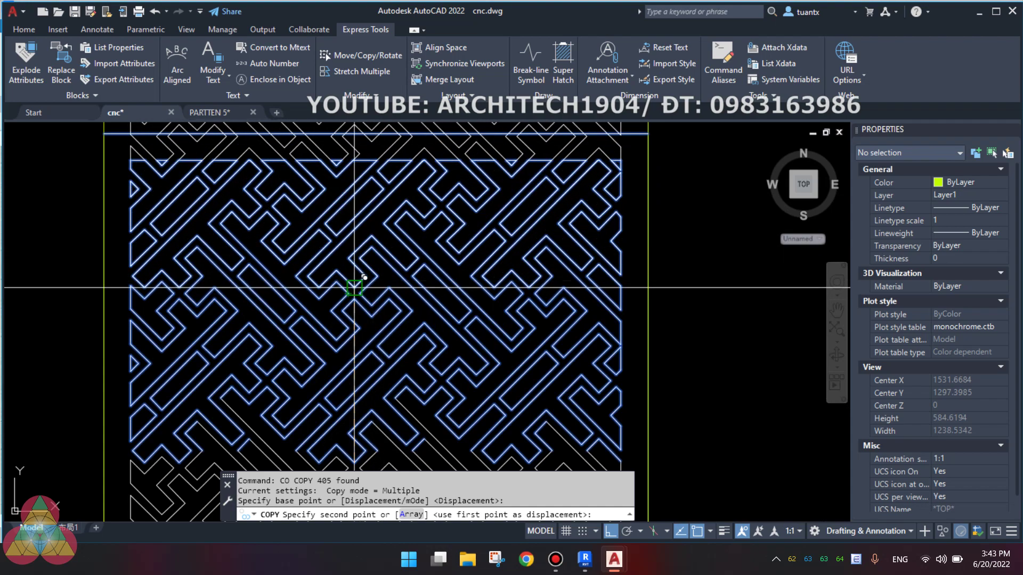
left_click(354, 288)
scroll(394, 209, "down", 4)
scroll(395, 209, "up", 1)
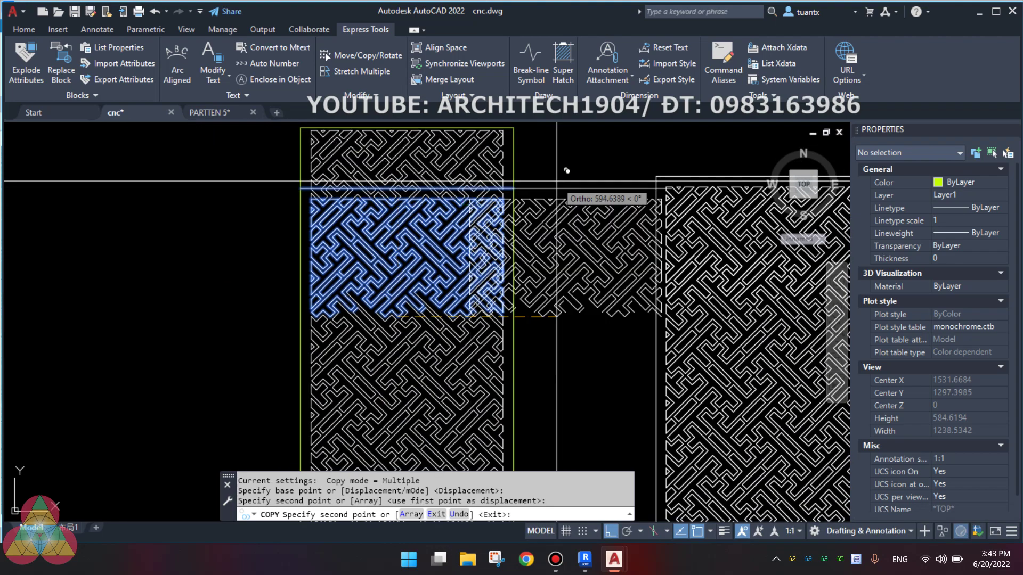
key("Escape")
scroll(578, 164, "down", 3)
scroll(464, 163, "up", 2)
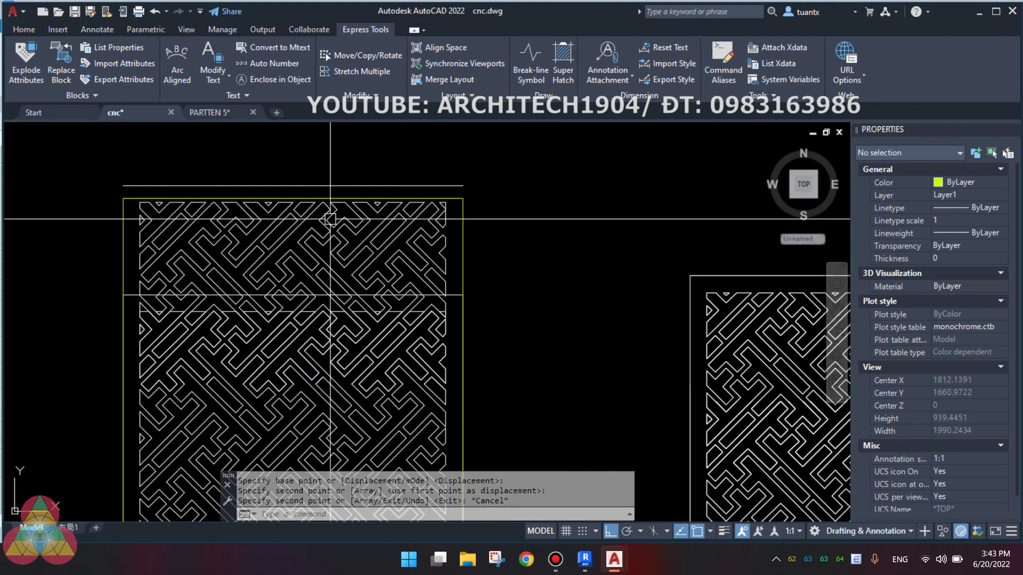
Pan over the left panel and cancel a stray selection window
middle_click_drag(368, 193, 398, 167)
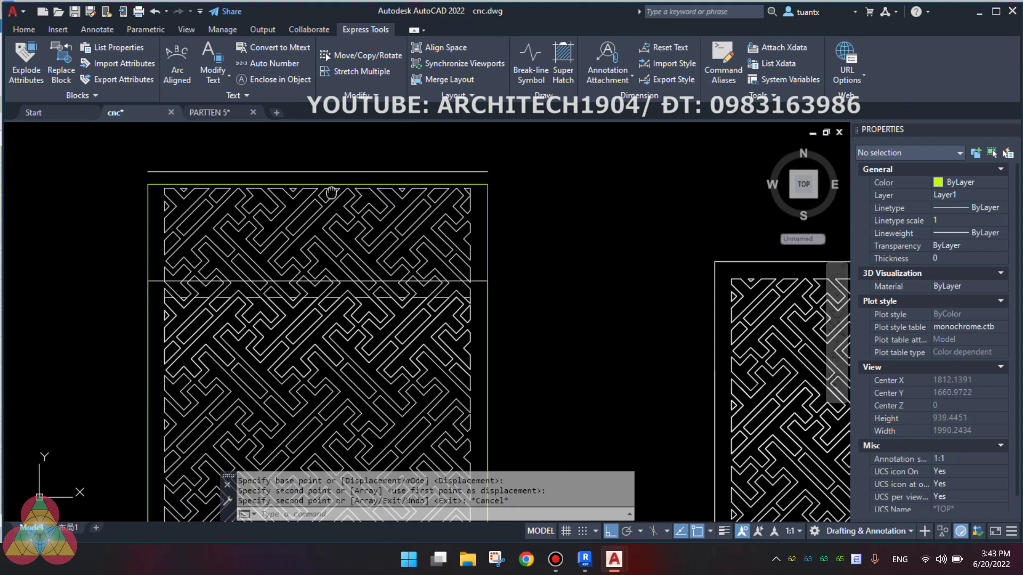
left_click(103, 242)
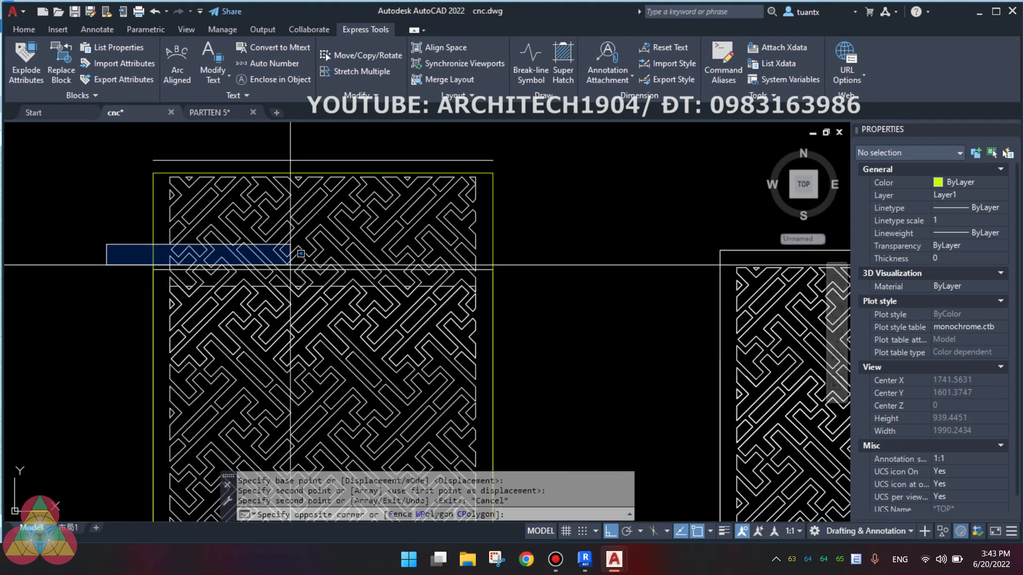
key("Escape")
scroll(514, 272, "up", 1)
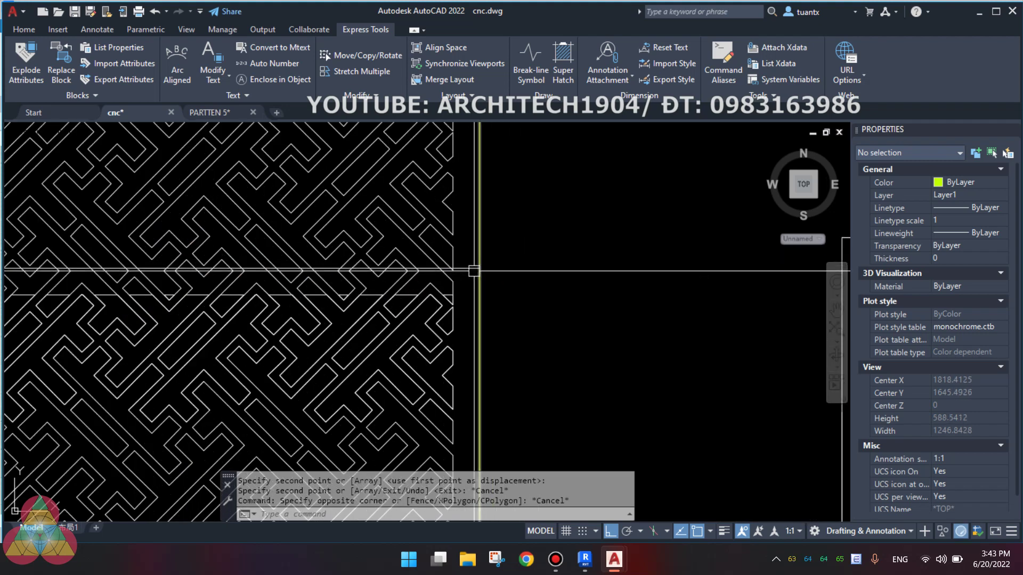
Delete the left panel's outer frame line
left_click(469, 270)
scroll(527, 192, "down", 4)
middle_click_drag(534, 193, 530, 178)
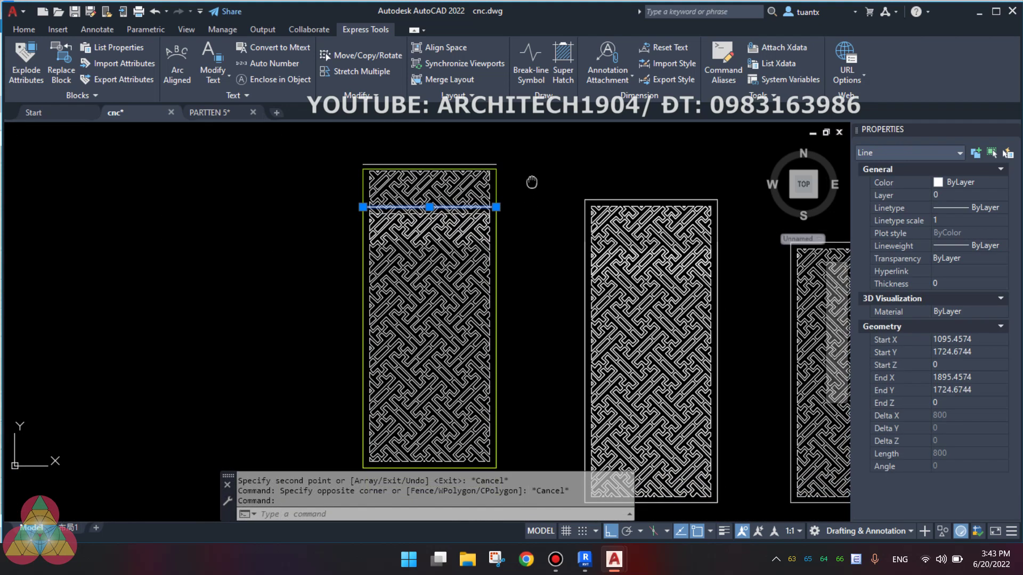
key("Escape")
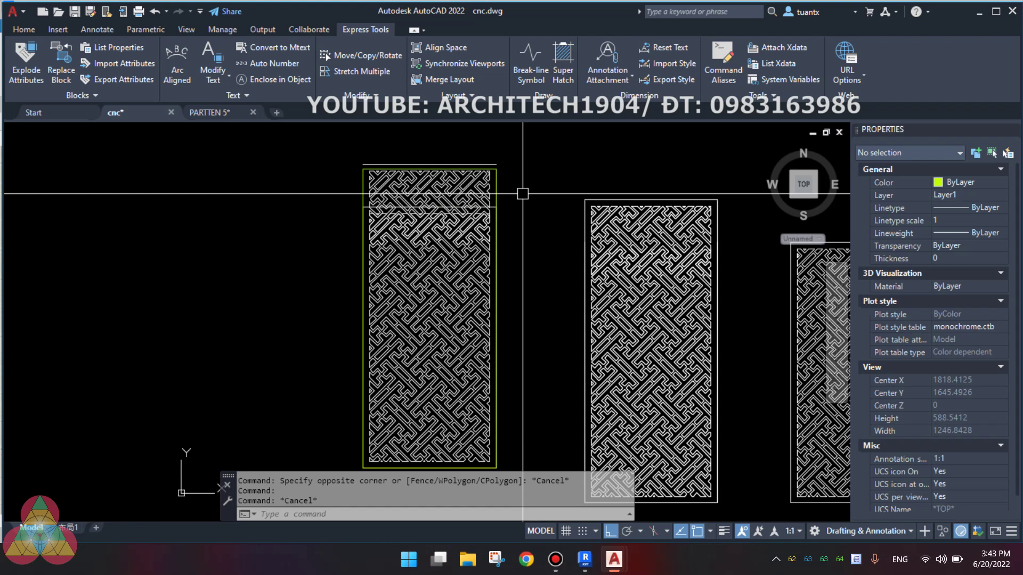
left_click(496, 176)
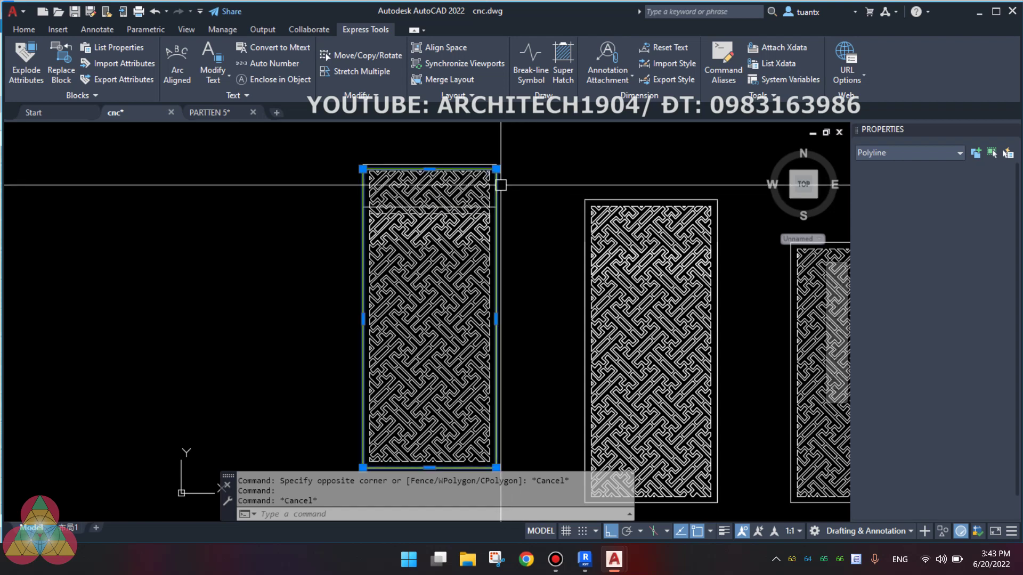
key("Delete")
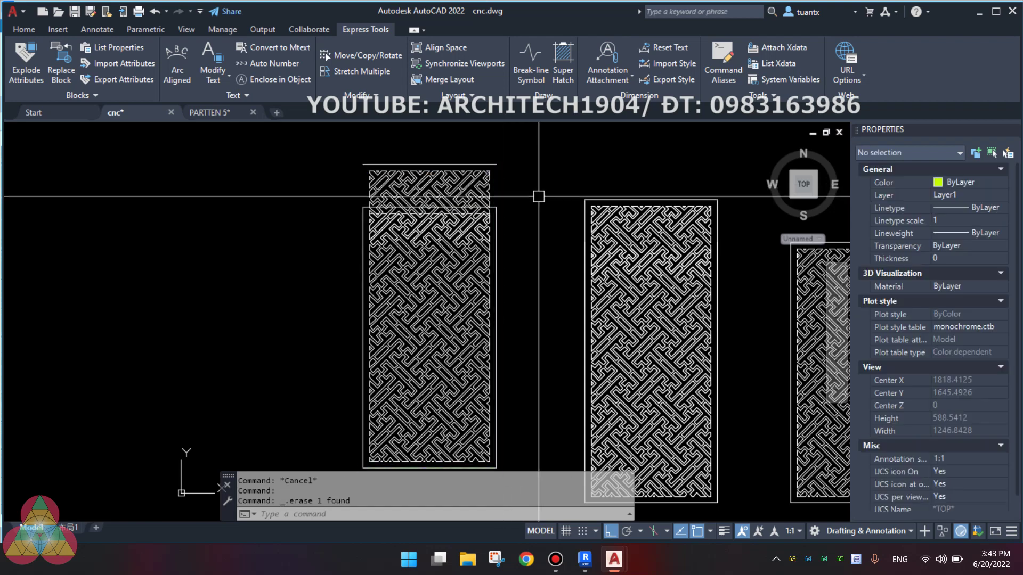
middle_click_drag(537, 188, 484, 192)
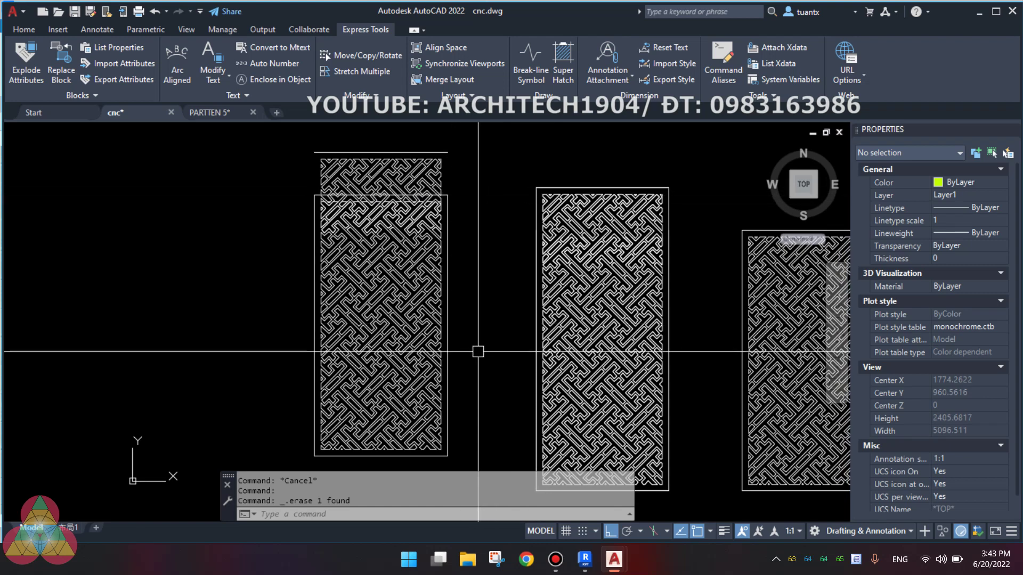
Window-select the left pattern panel and attempt an explode, then cancel it
left_click(296, 136)
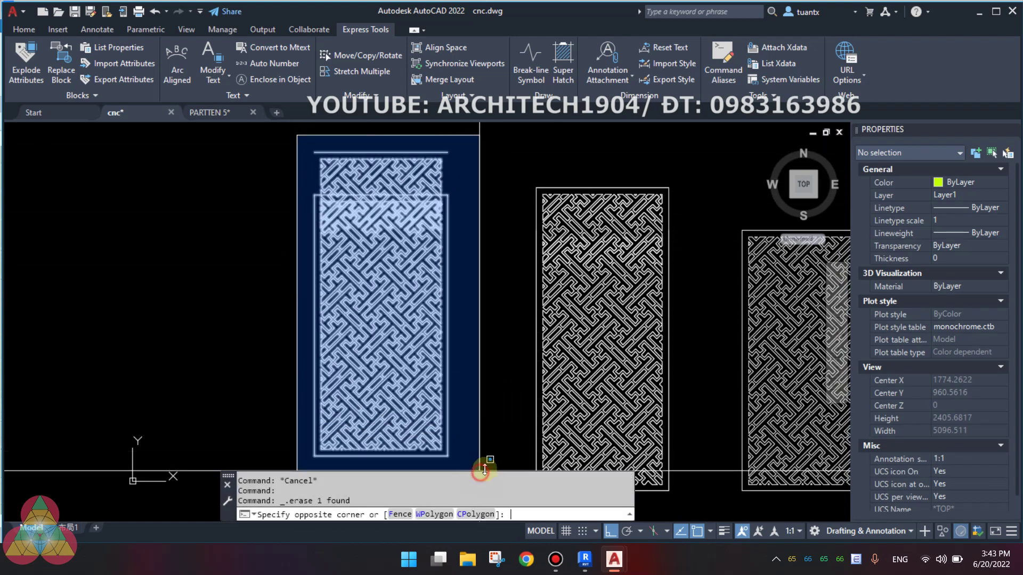
left_click(483, 467)
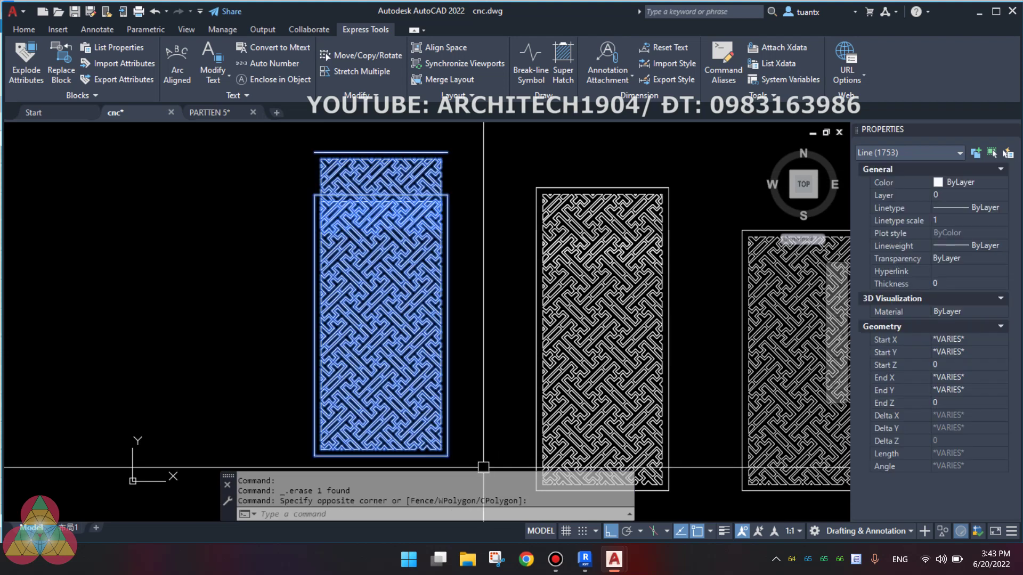
type("x")
key("Return")
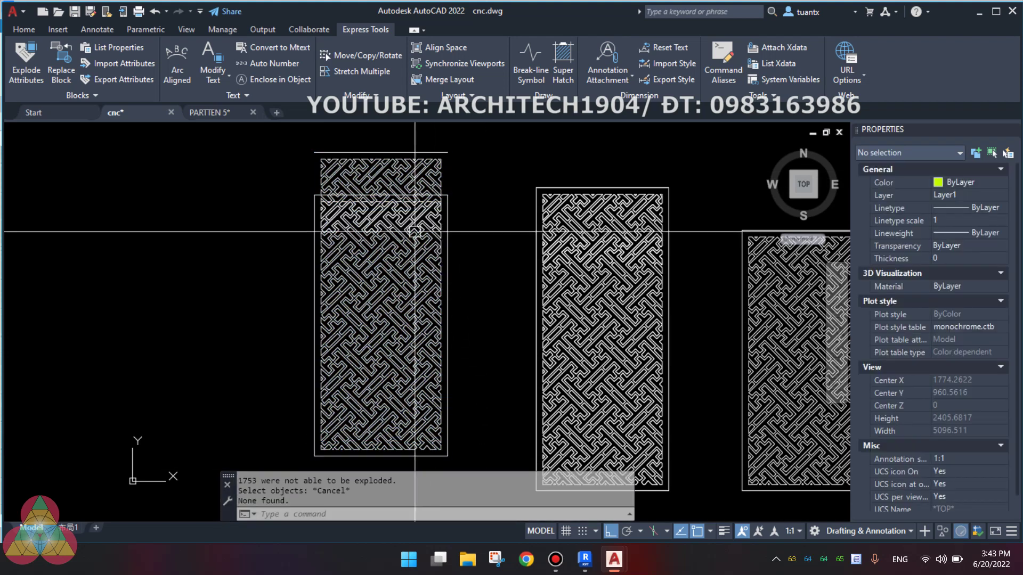
key("Escape")
key("Escape")
scroll(409, 165, "up", 2)
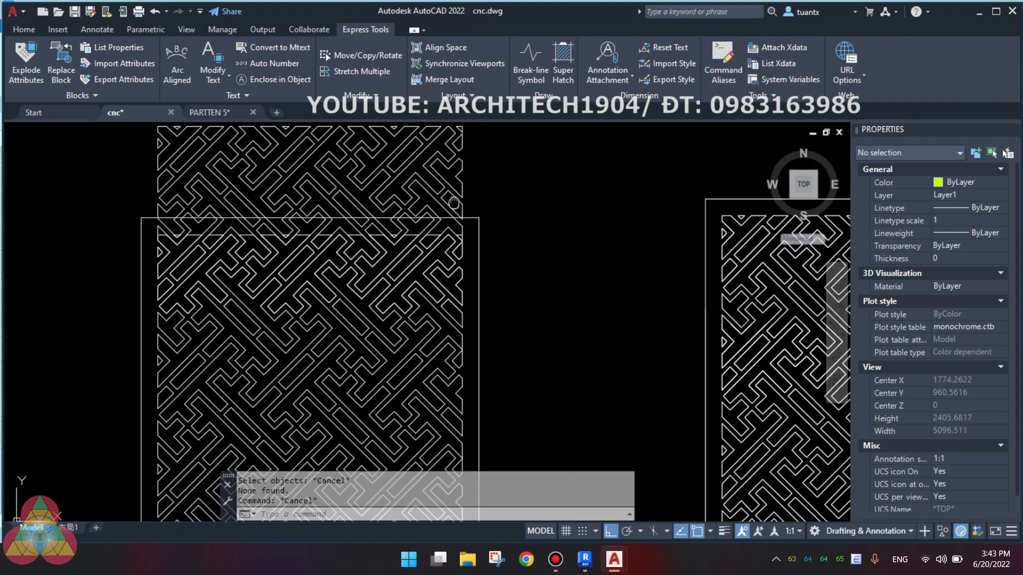
scroll(408, 160, "up", 2)
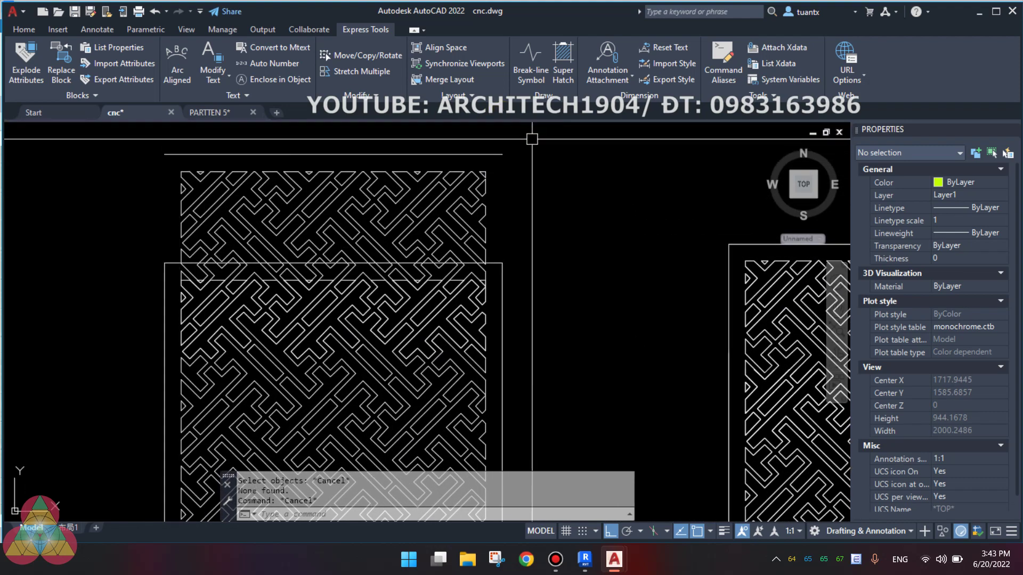
scroll(488, 242, "up", 1)
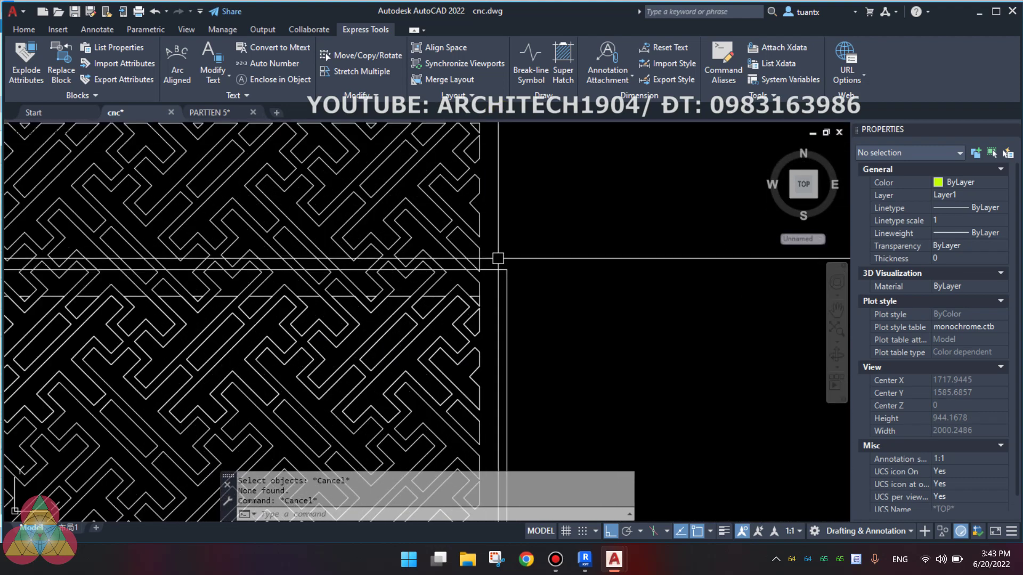
Delete the rectangle's top edge line
left_click(486, 271)
scroll(571, 232, "down", 1)
scroll(571, 233, "down", 1)
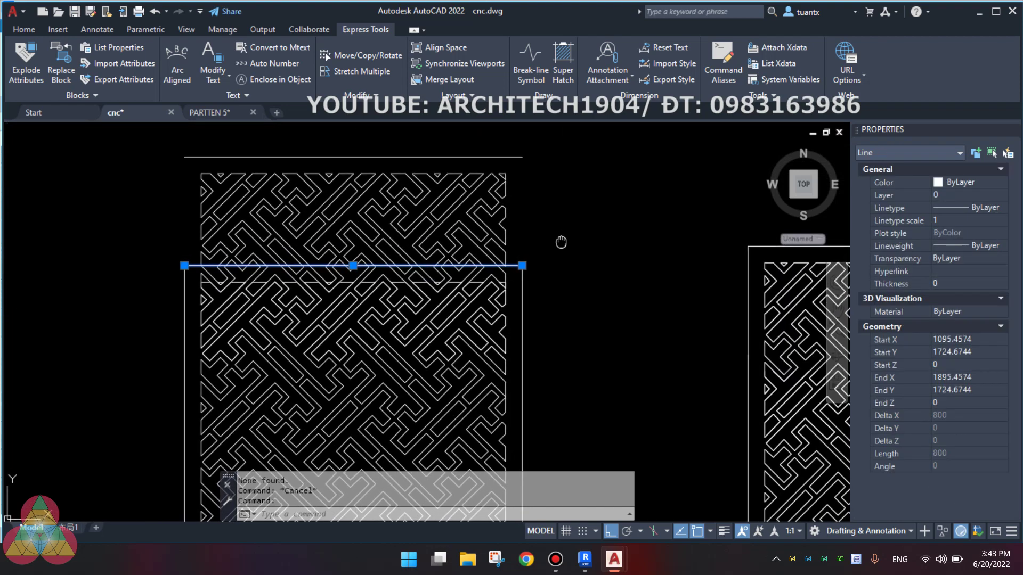
scroll(552, 247, "up", 1)
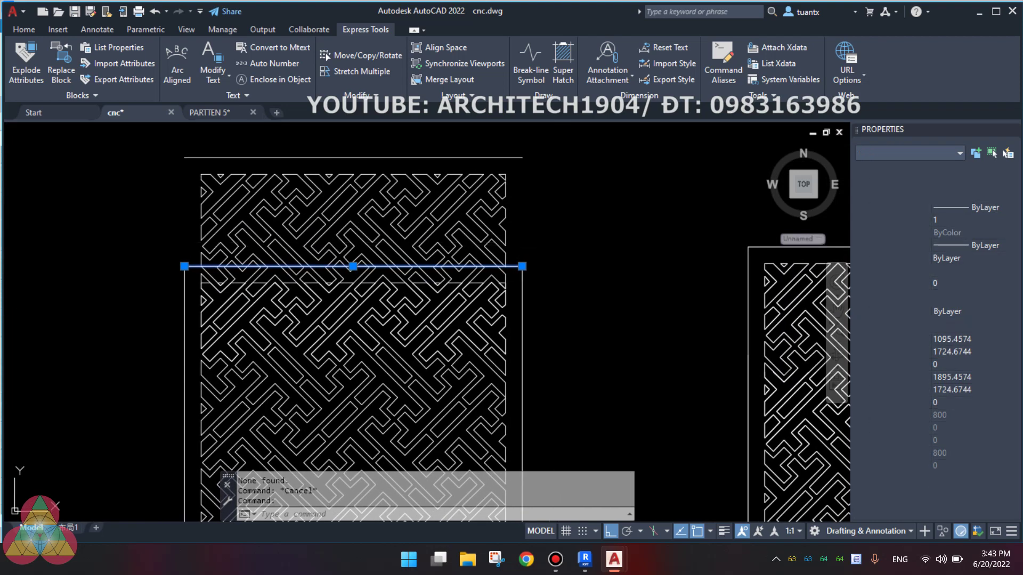
key("Delete")
left_click(520, 297)
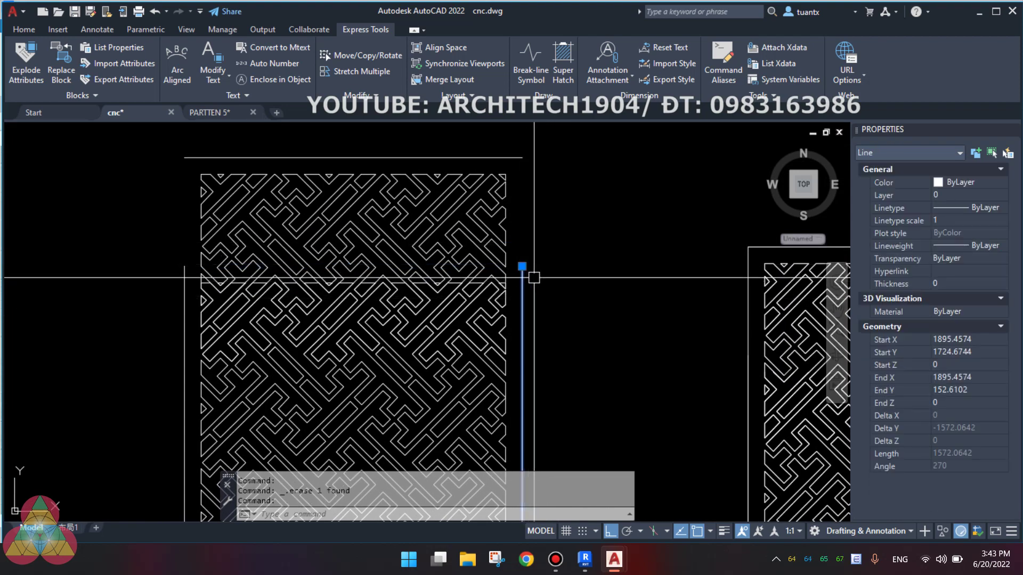
key("Escape")
Fillet the right vertical edge to the top line with radius 0
key("f")
key("Return")
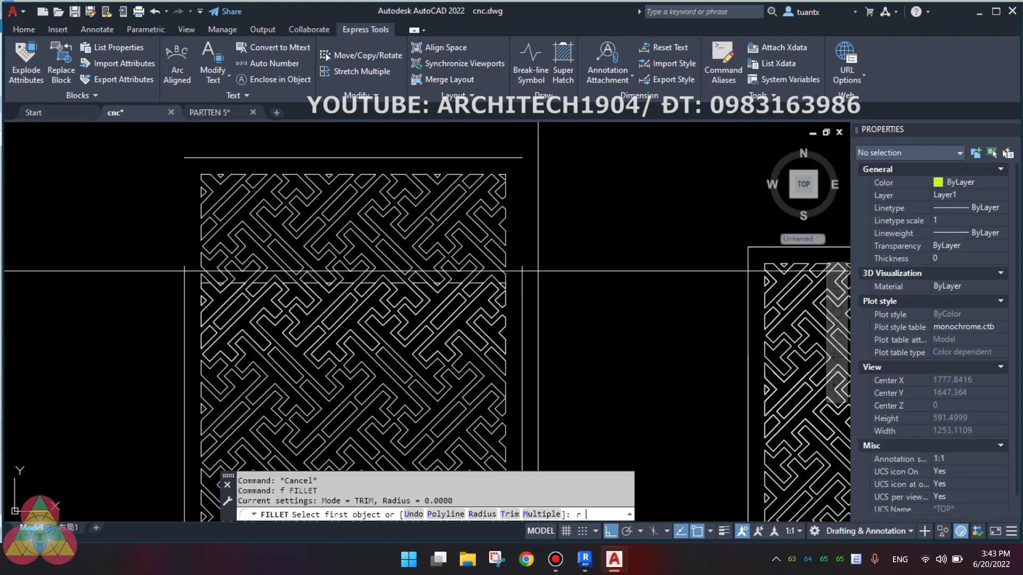
key("r")
key("Return")
key("0")
key("Return")
left_click(521, 264)
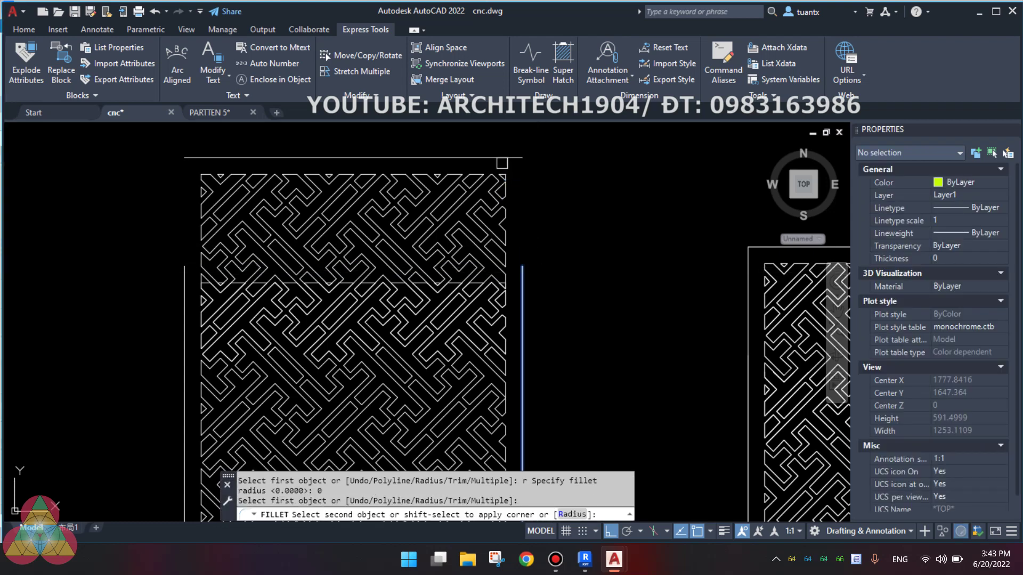
left_click(502, 158)
key("Return")
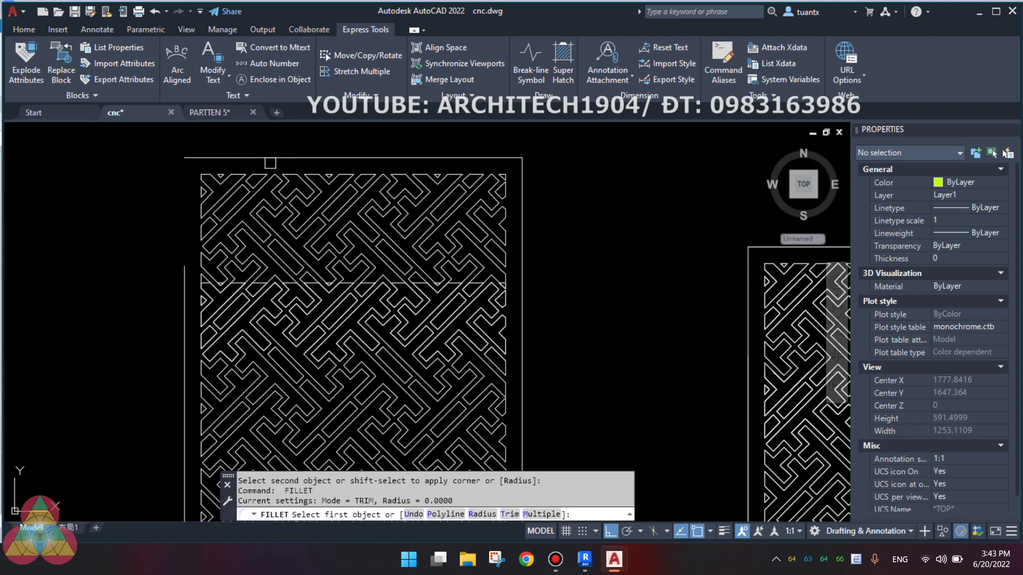
left_click(266, 162)
key("Escape")
key("Escape")
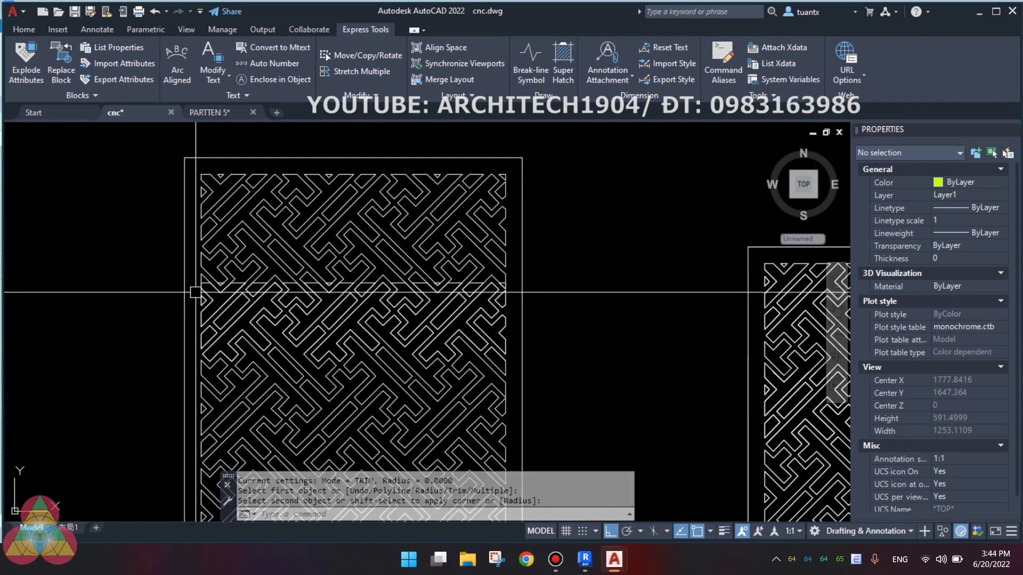
Window-select and erase the horizontal lines crossing the lattice panel
scroll(191, 285, "up", 4)
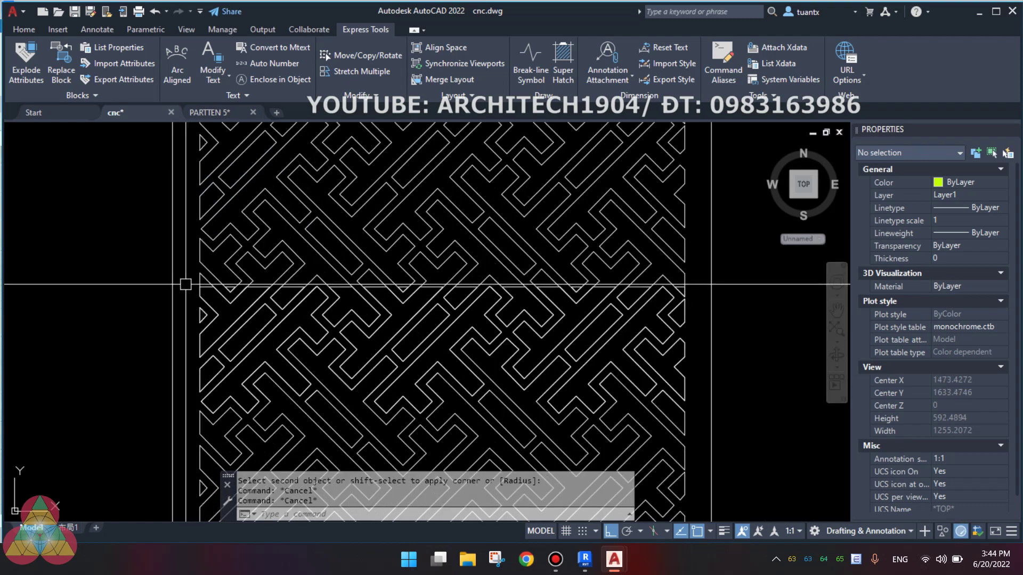
left_click(186, 284)
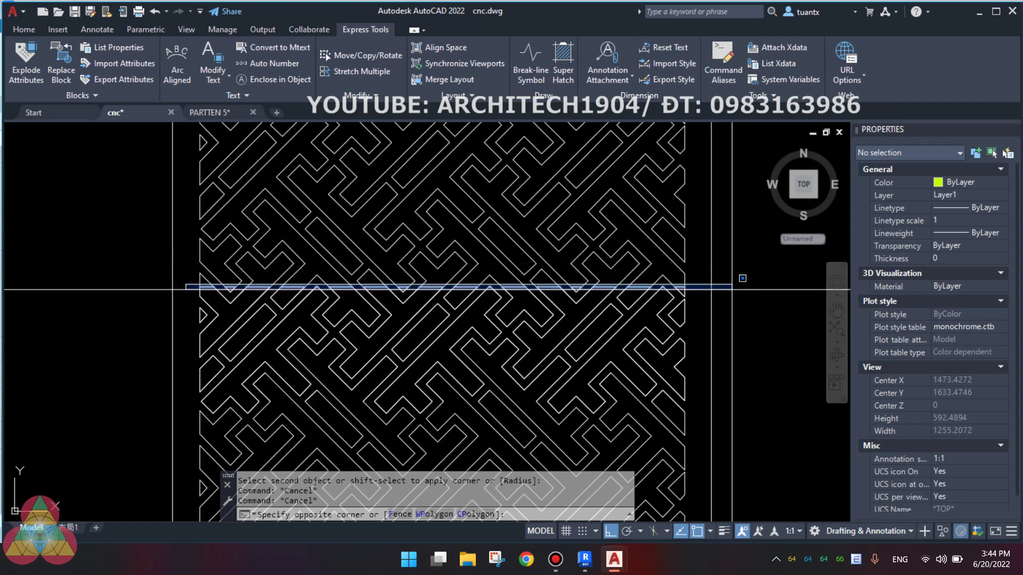
left_click(731, 289)
key("Delete")
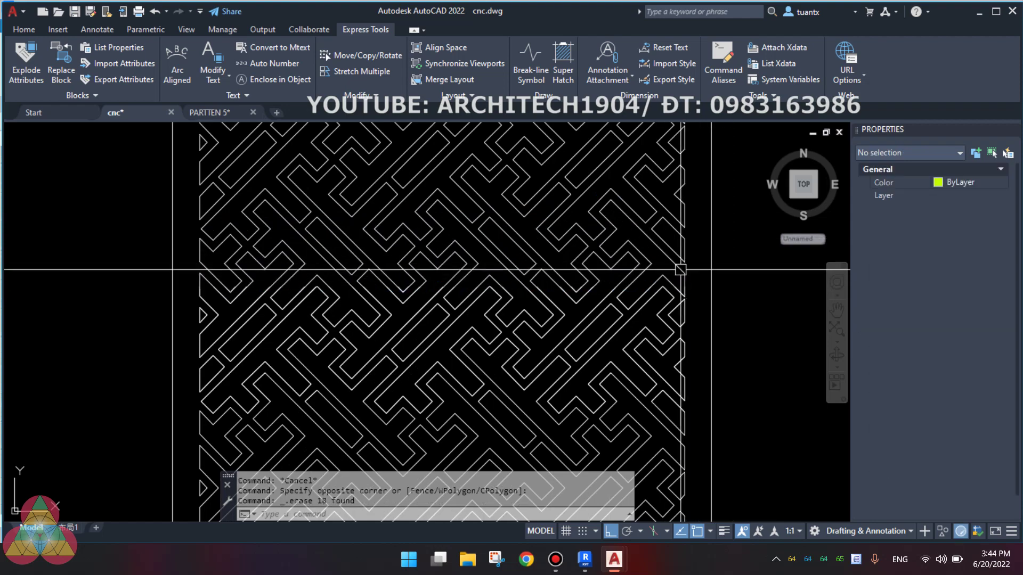
scroll(612, 275, "down", 2)
scroll(498, 283, "down", 2)
scroll(488, 242, "down", 2)
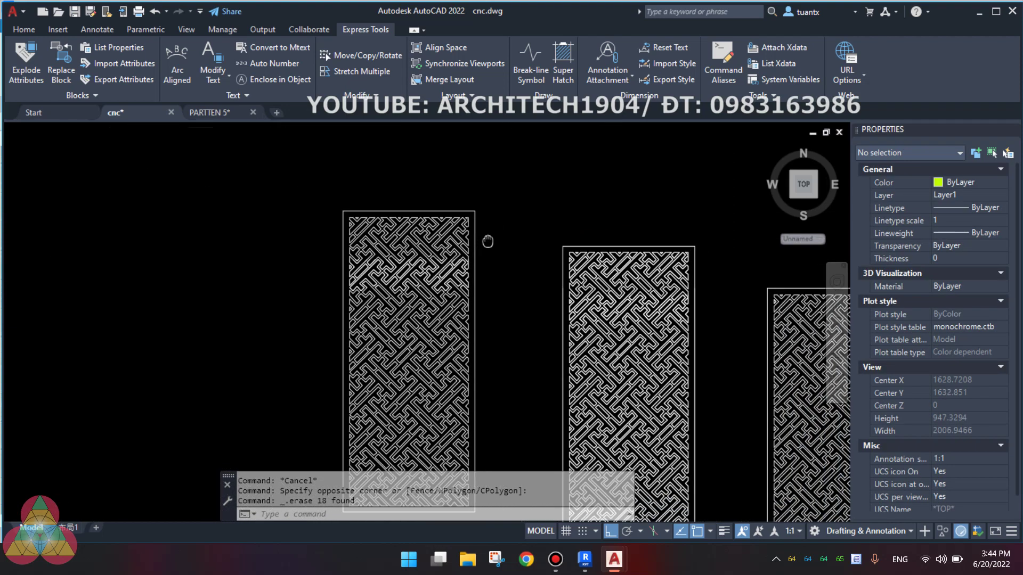
scroll(488, 242, "down", 3)
scroll(417, 263, "up", 1)
scroll(417, 263, "up", 3)
scroll(416, 264, "up", 4)
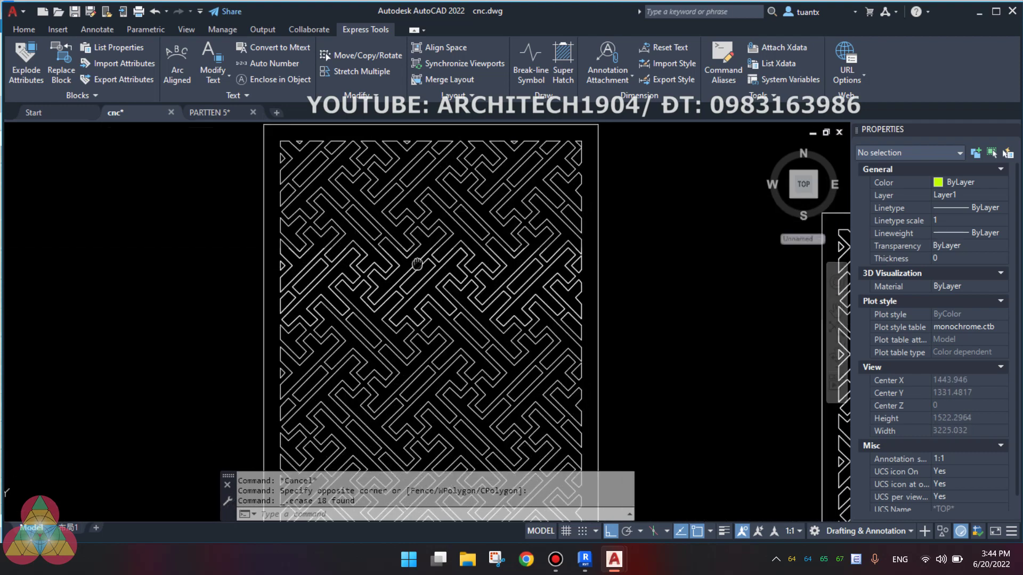
Pan and zoom to inspect the cleaned panel and its top edge
middle_click_drag(417, 263, 419, 250)
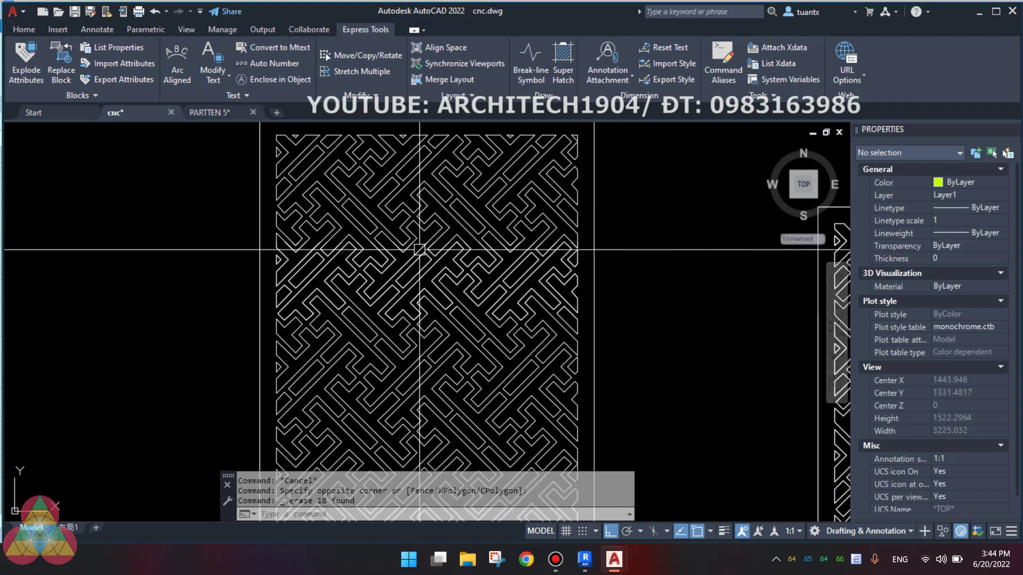
scroll(419, 249, "down", 3)
scroll(357, 254, "up", 1)
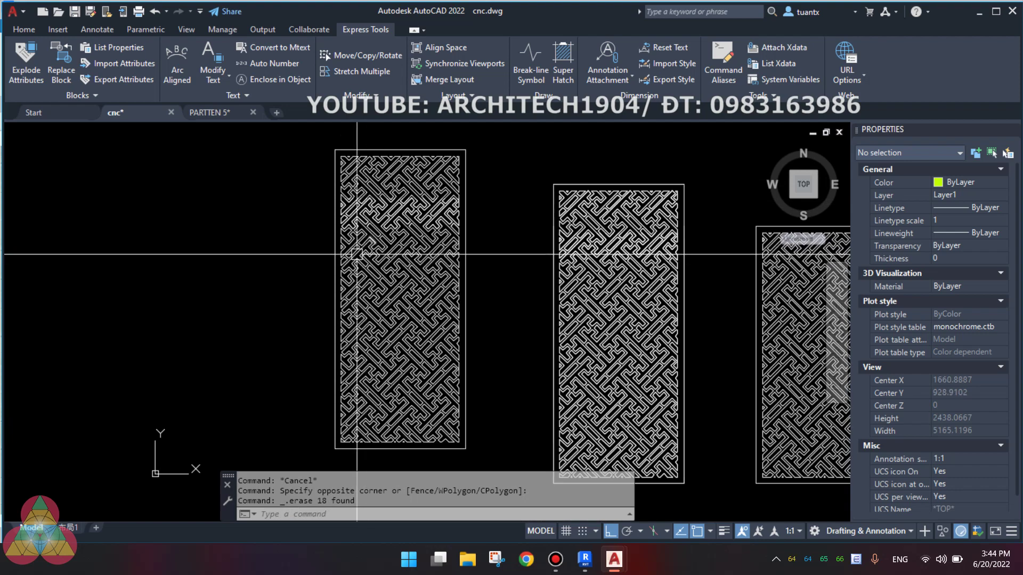
scroll(429, 212, "up", 5)
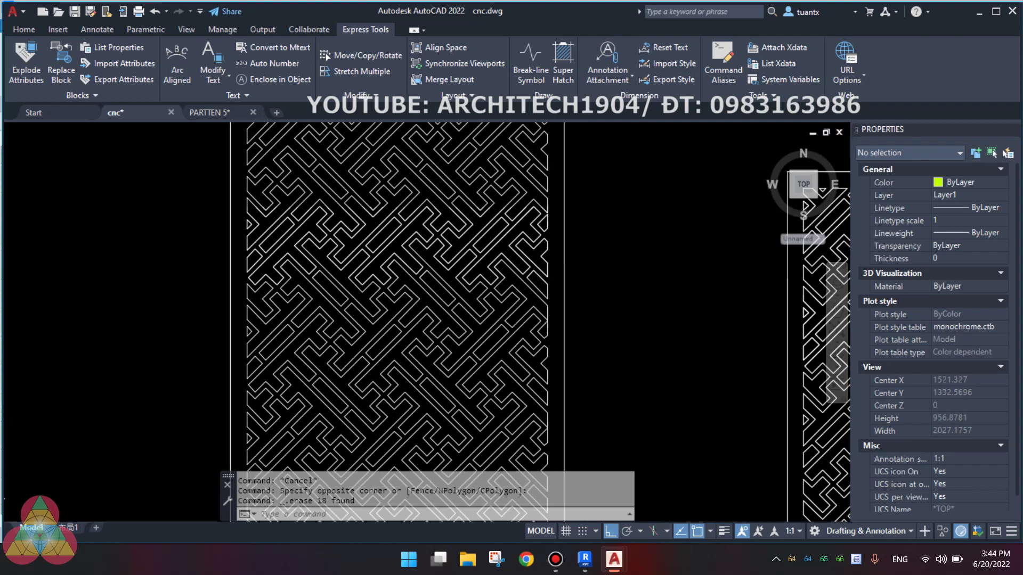
middle_click_drag(408, 250, 364, 246)
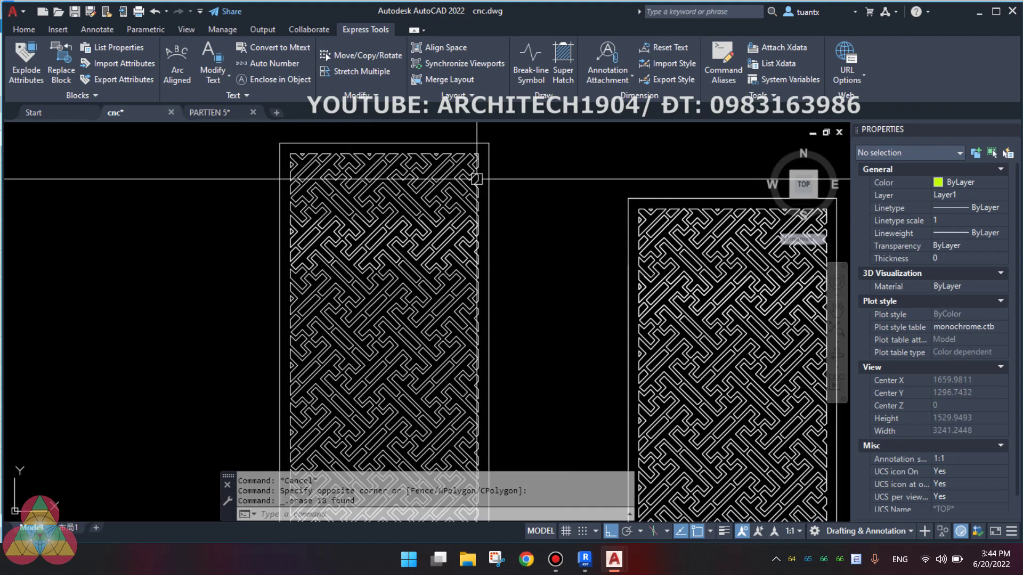
mouse_move(298, 218)
middle_mouse_down()
mouse_move(275, 248)
mouse_move(280, 240)
middle_mouse_up()
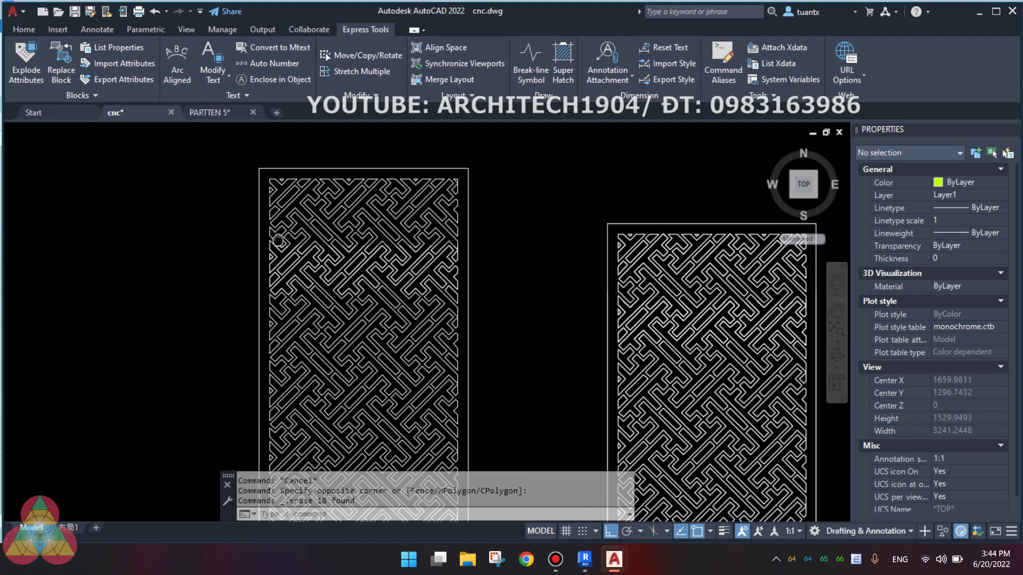
scroll(288, 201, "down", 4)
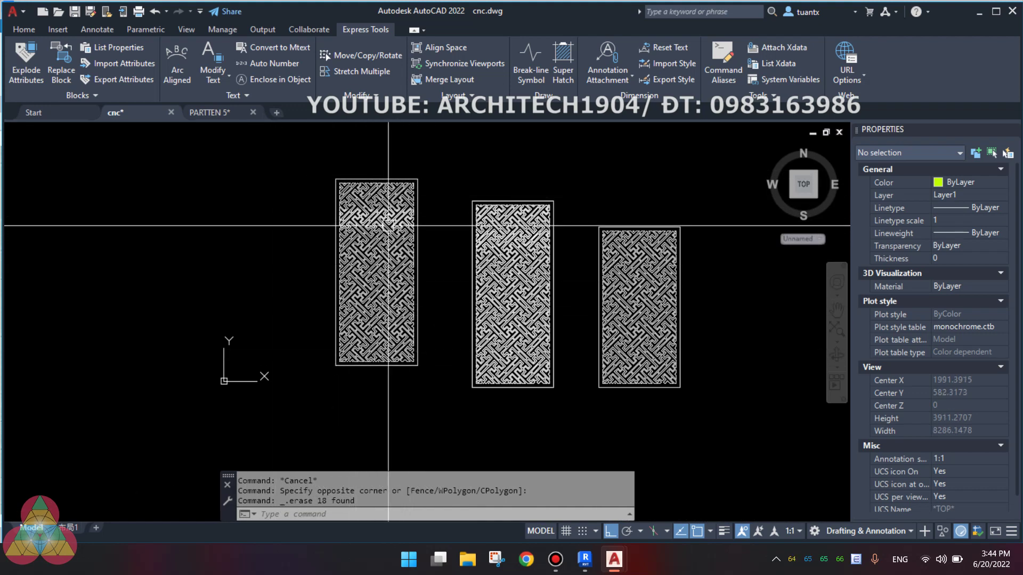
scroll(388, 226, "up", 6)
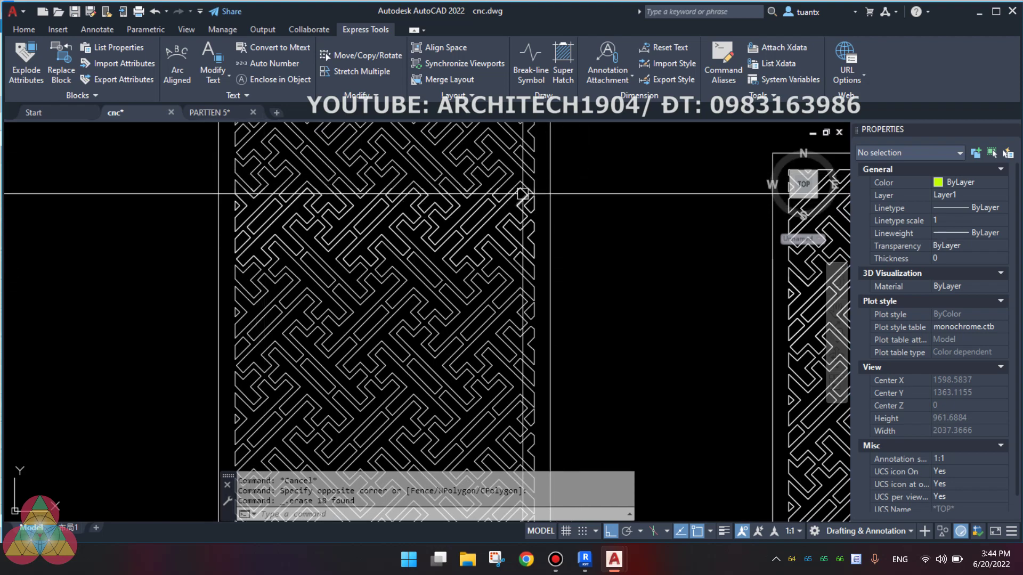
middle_click_drag(522, 194, 505, 228)
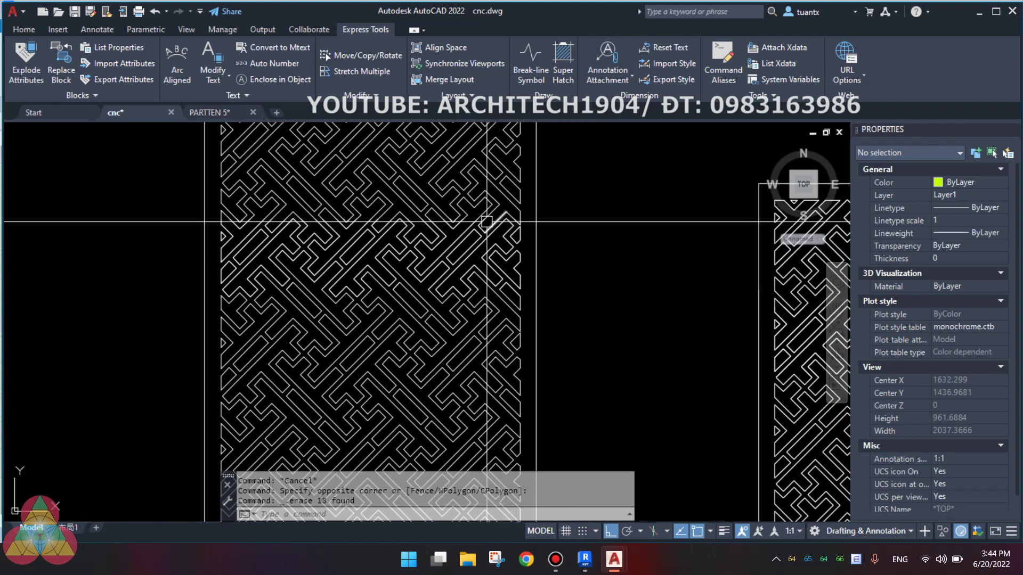
scroll(480, 231, "down", 1)
scroll(421, 253, "down", 1)
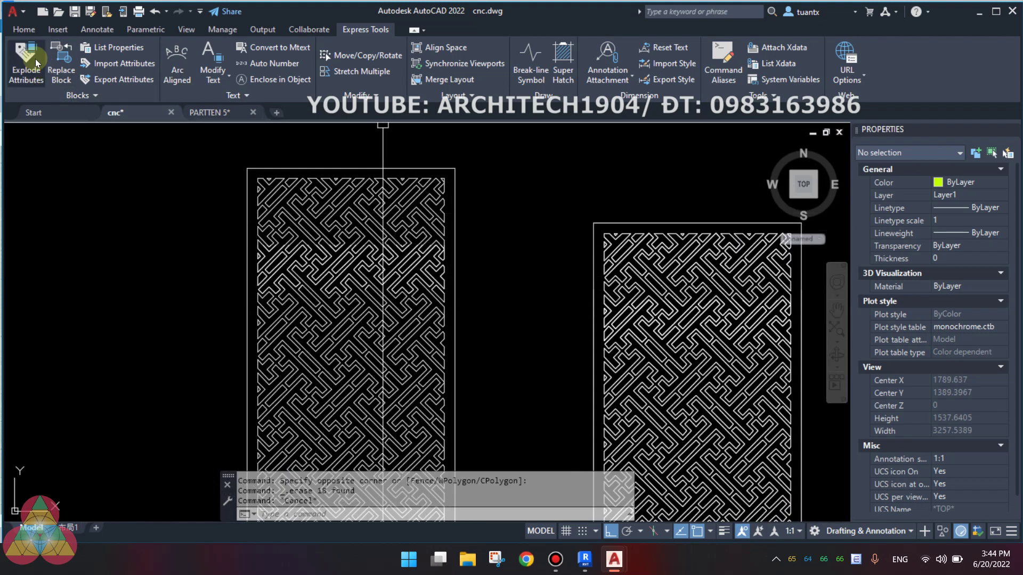
Make Layer1 the current layer from the Home tab layer list
left_click(31, 32)
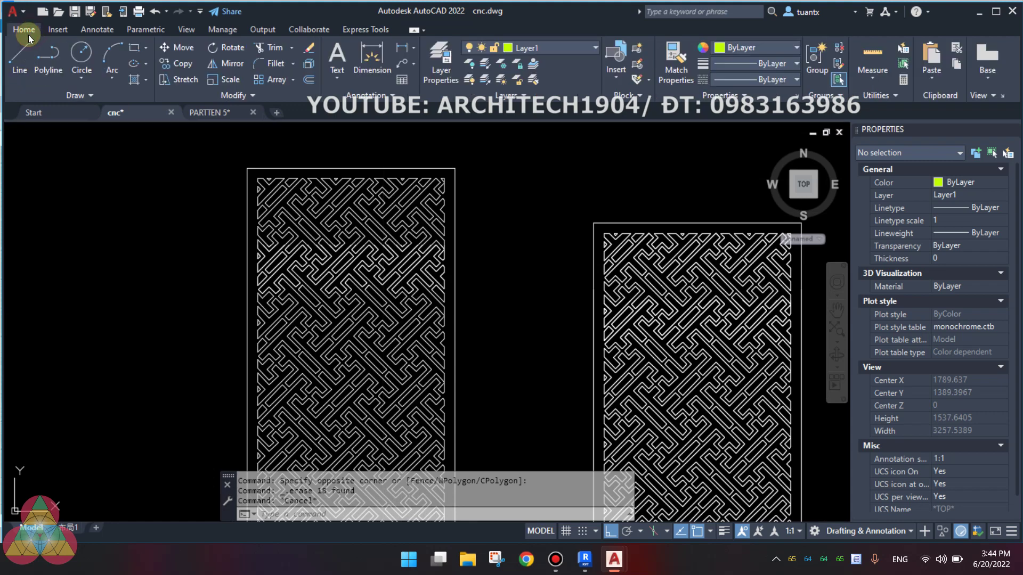
left_click(542, 47)
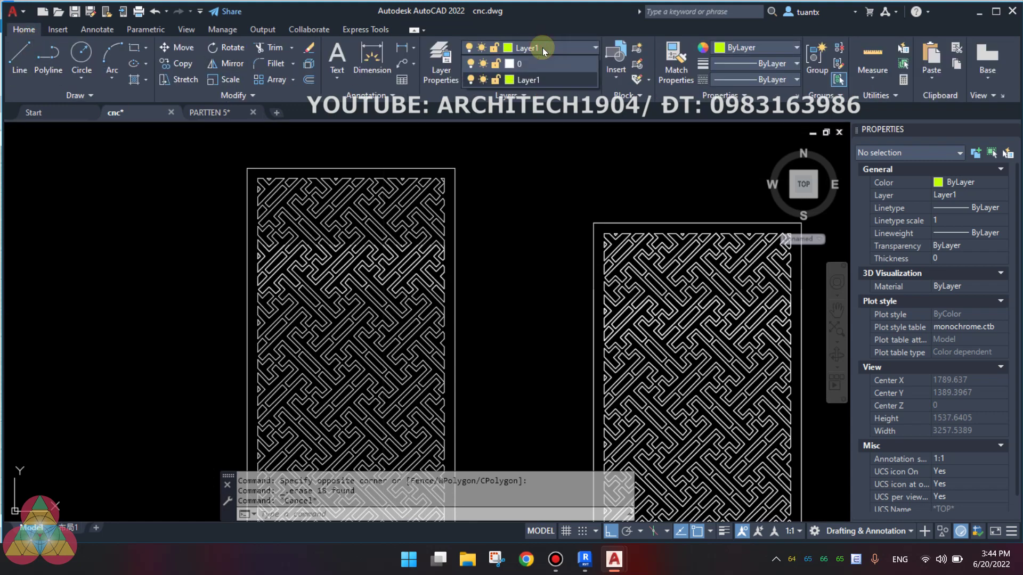
left_click(403, 180)
left_click(508, 60)
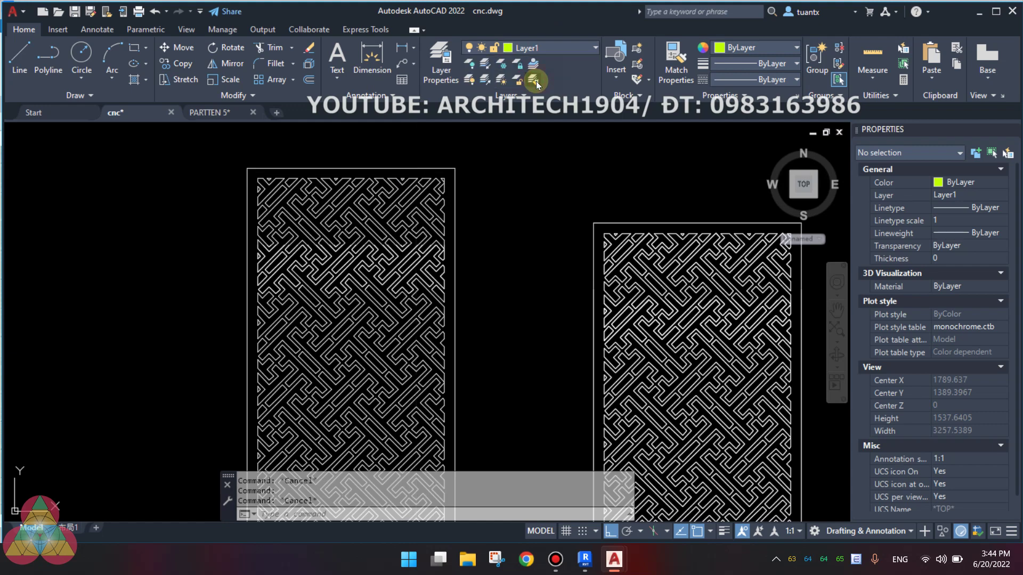
Run BOUNDARY with a pick point inside the left lattice panel; dismiss the no-boundary error
key("Escape")
type("bo")
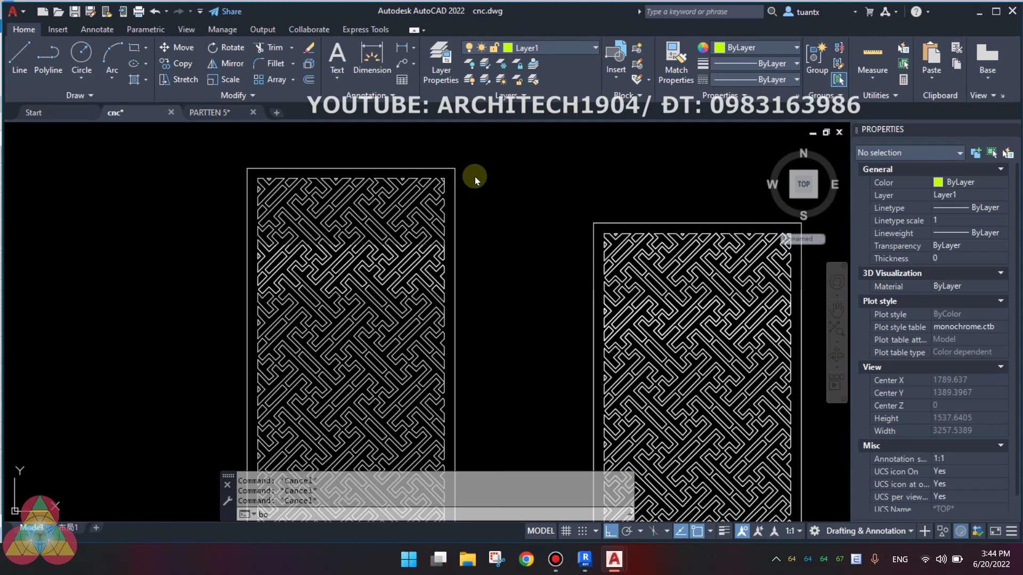
key("Return")
left_click_drag(277, 136, 165, 169)
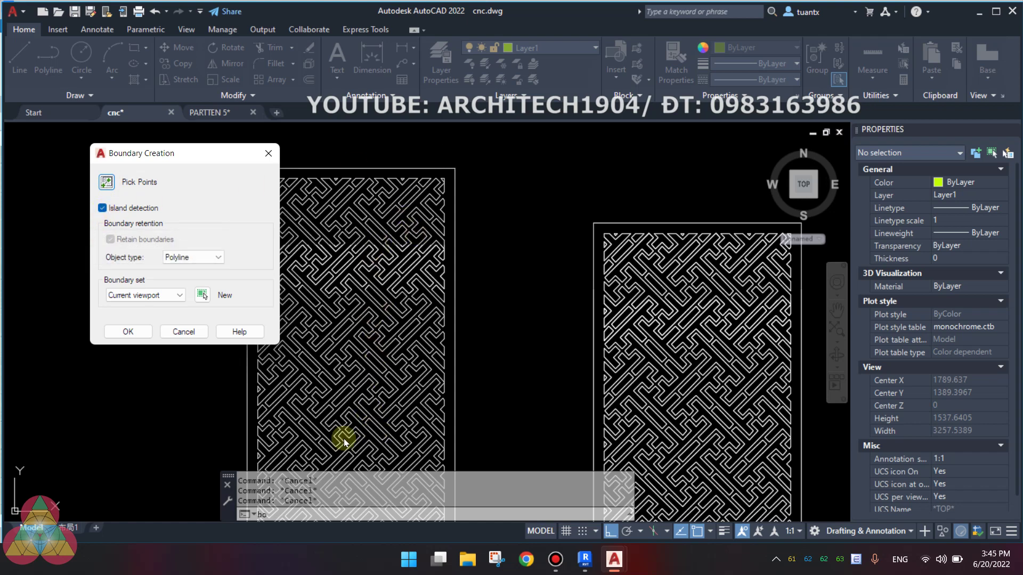
left_click(108, 183)
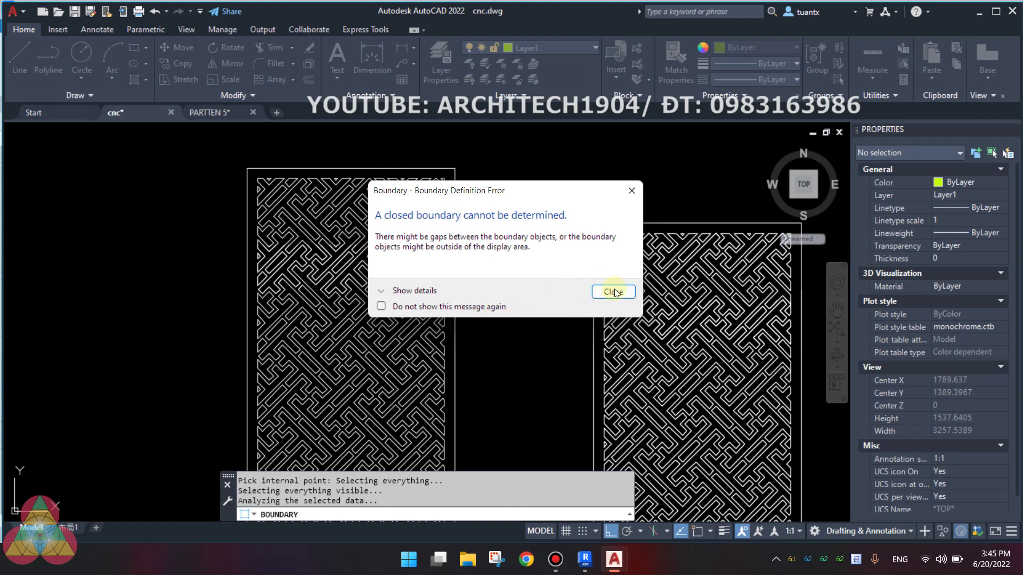
left_click(613, 292)
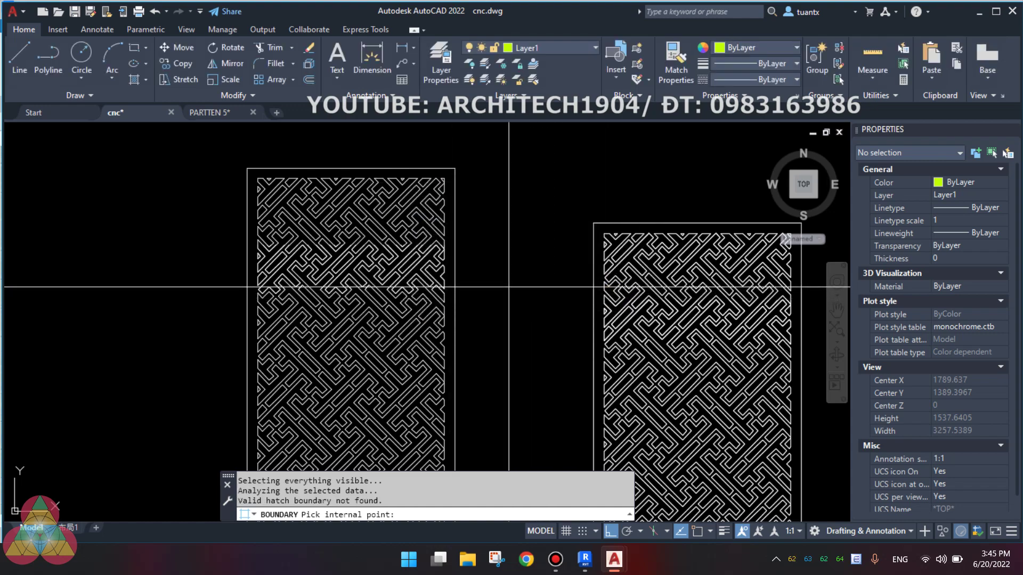
Frame the left lattice panel's corner and cancel the failed boundary pick
middle_click_drag(613, 288, 587, 236)
middle_click_drag(468, 238, 452, 253)
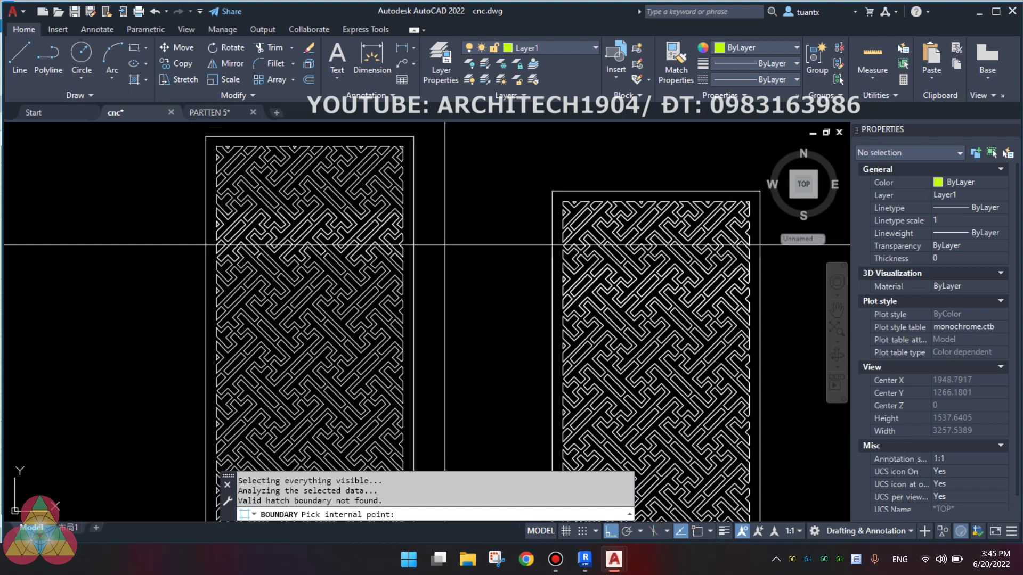
scroll(373, 200, "up", 2)
scroll(373, 200, "up", 1)
scroll(373, 200, "up", 1)
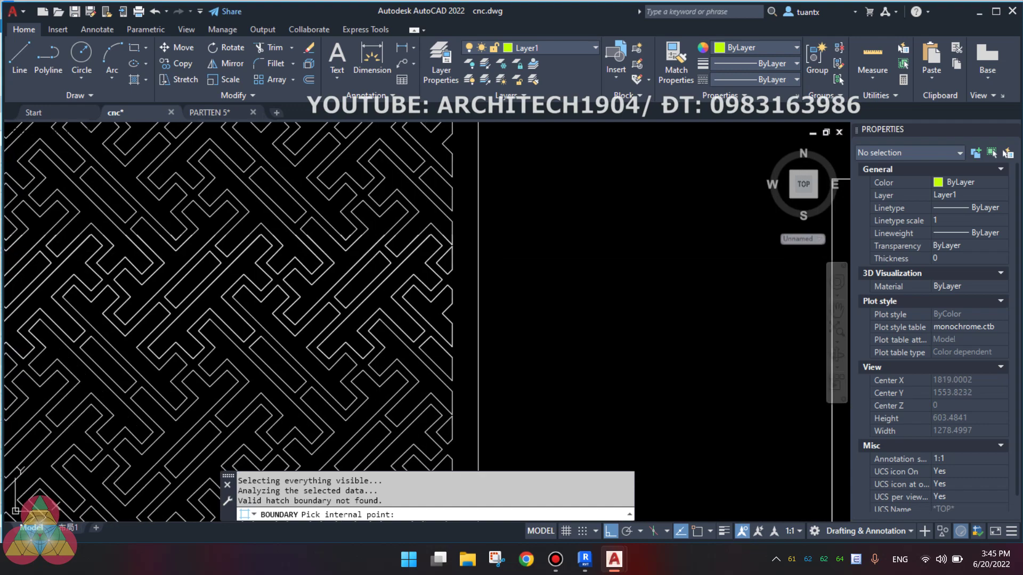
scroll(266, 298, "up", 1)
scroll(266, 298, "down", 1)
scroll(266, 298, "down", 1)
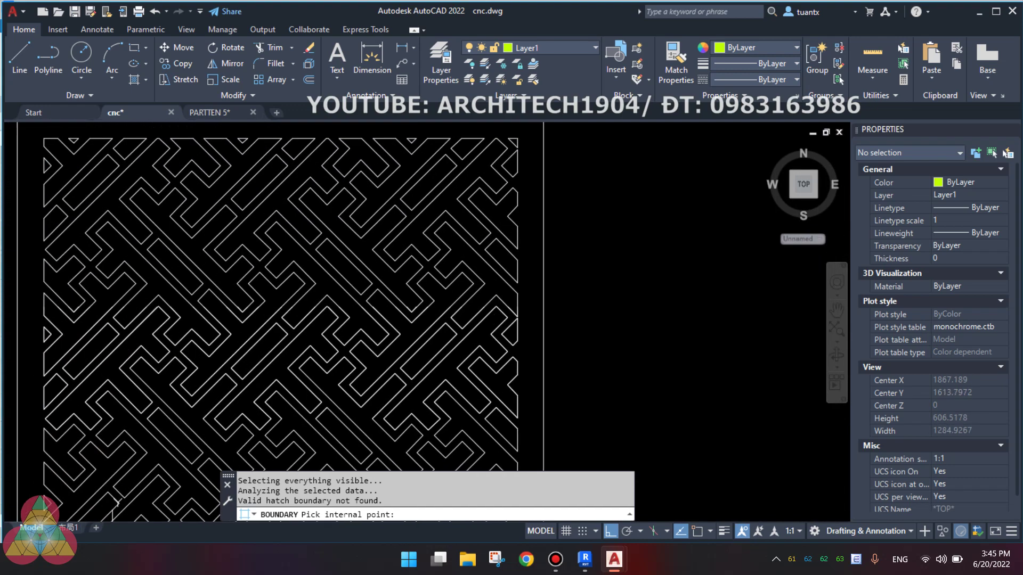
scroll(378, 206, "down", 4)
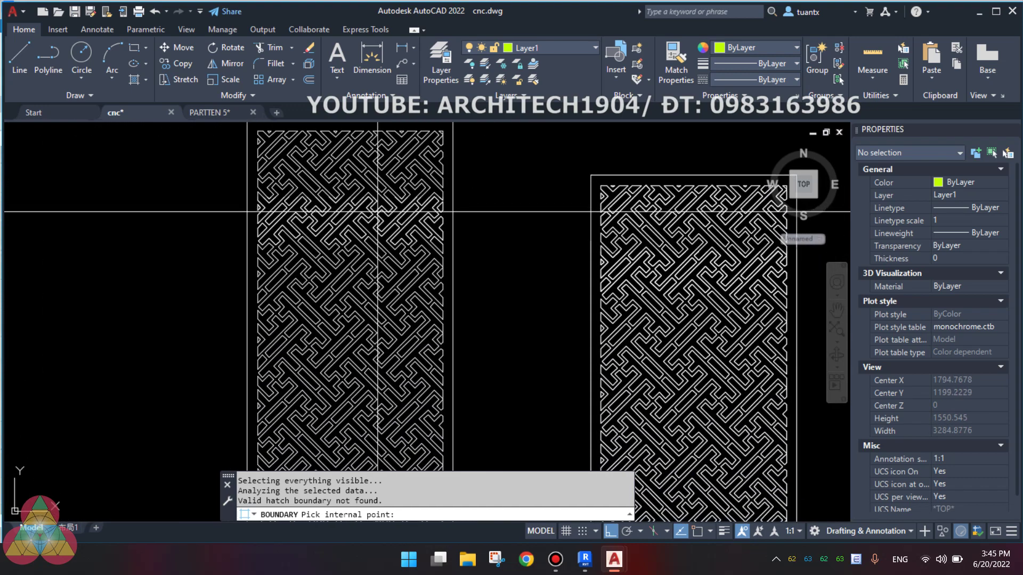
scroll(388, 242, "down", 4)
middle_click_drag(388, 246, 387, 238)
scroll(346, 370, "up", 2)
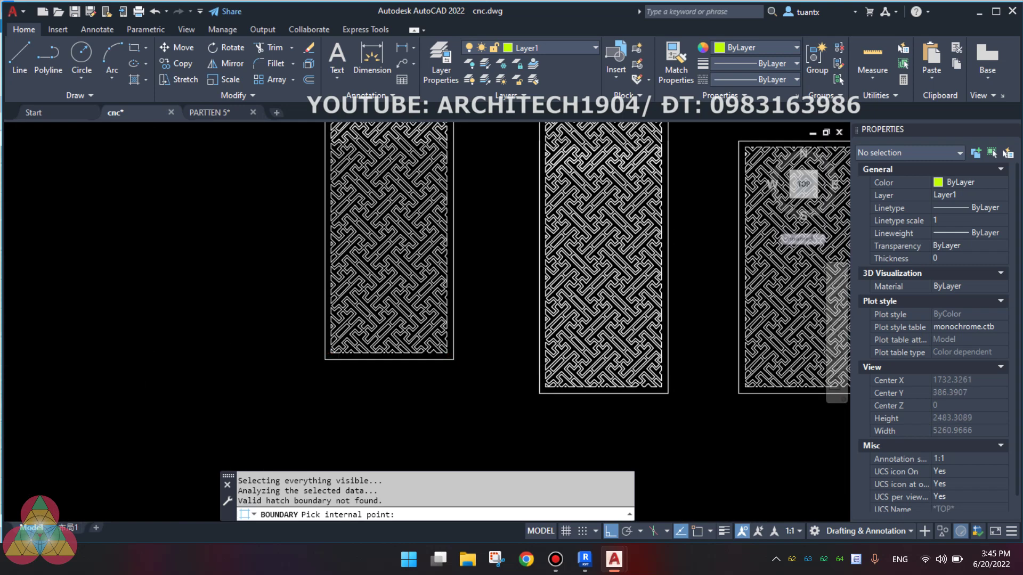
scroll(344, 369, "up", 6)
scroll(341, 369, "up", 2)
scroll(248, 369, "down", 2)
middle_click_drag(248, 368, 29, 369)
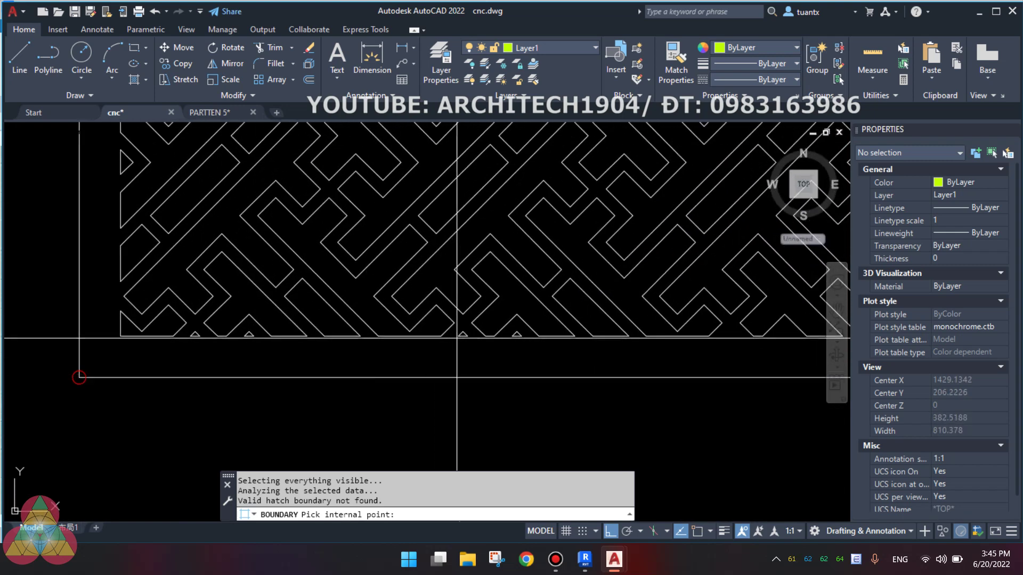
key("Escape")
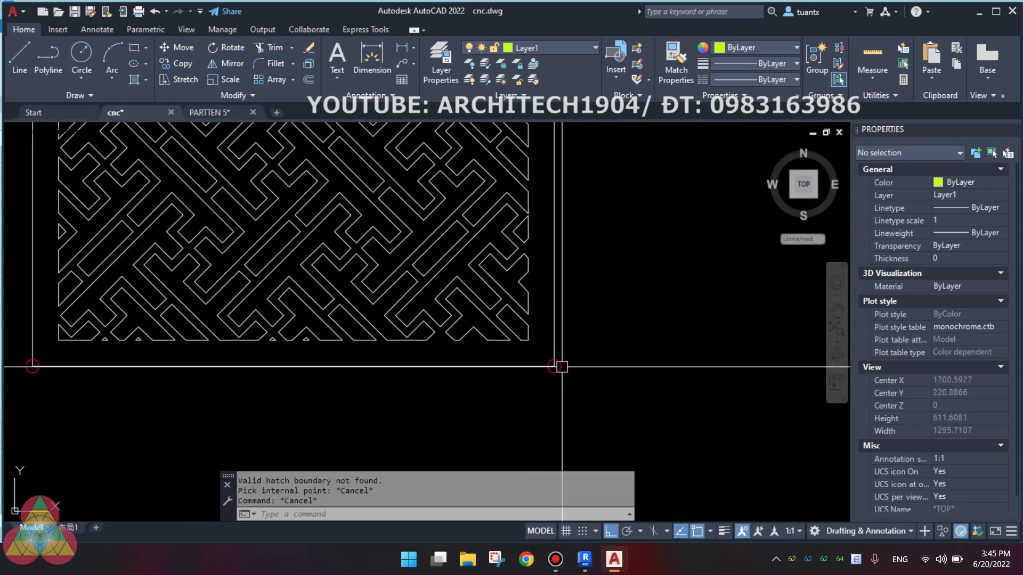
key("Escape")
scroll(598, 349, "up", 1)
scroll(651, 306, "up", 1)
key("Escape")
scroll(533, 322, "up", 2)
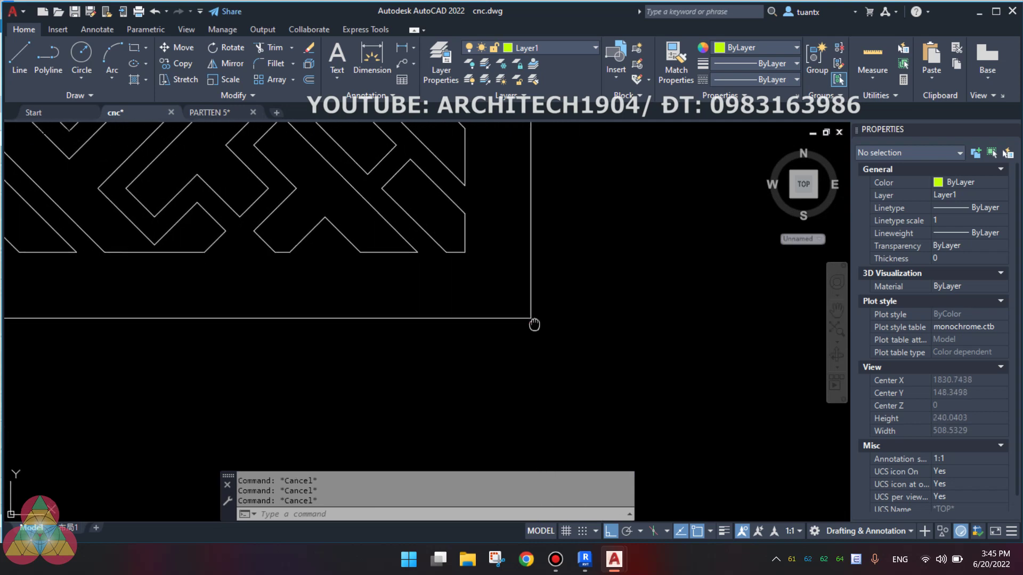
scroll(527, 324, "up", 2)
Close the frame's bottom-right corner with a zero-radius fillet of its bottom and right edges
type("f")
key("Return")
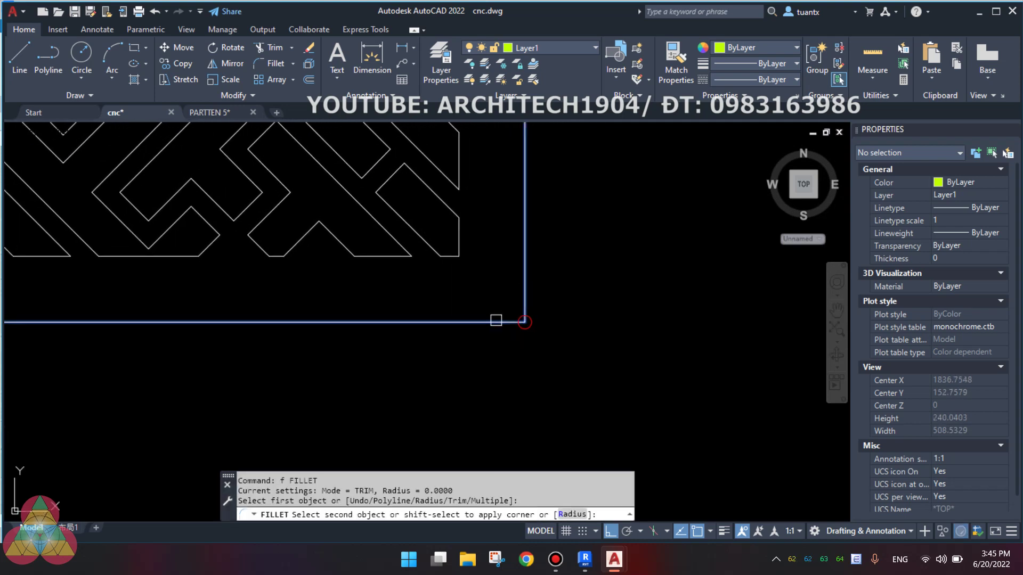
scroll(496, 321, "down", 3)
left_click(242, 293)
key("Return")
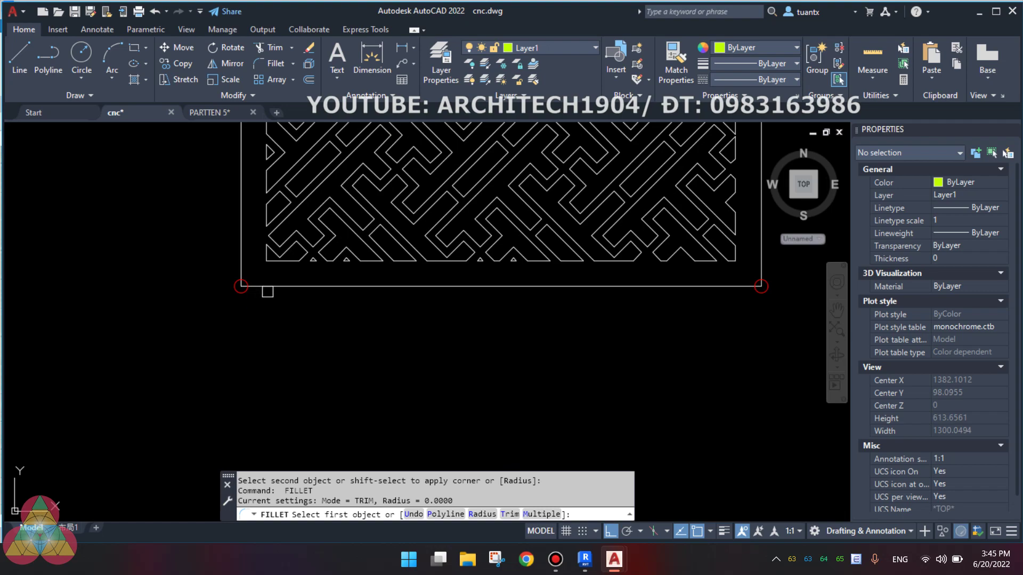
left_click(268, 290)
scroll(274, 298, "down", 5)
scroll(282, 305, "down", 5)
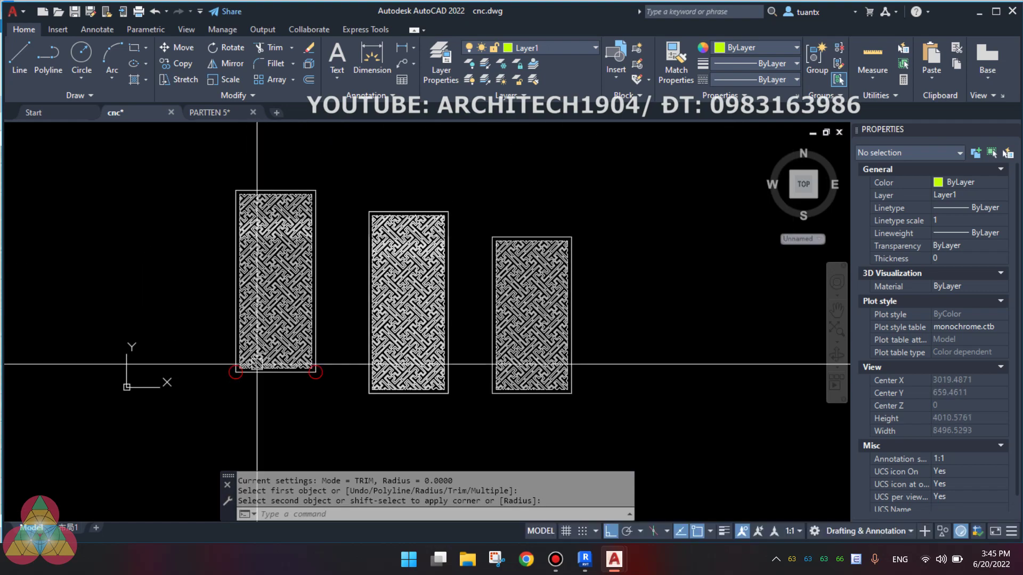
key("Escape")
scroll(320, 291, "up", 2)
key("Escape")
type("bo")
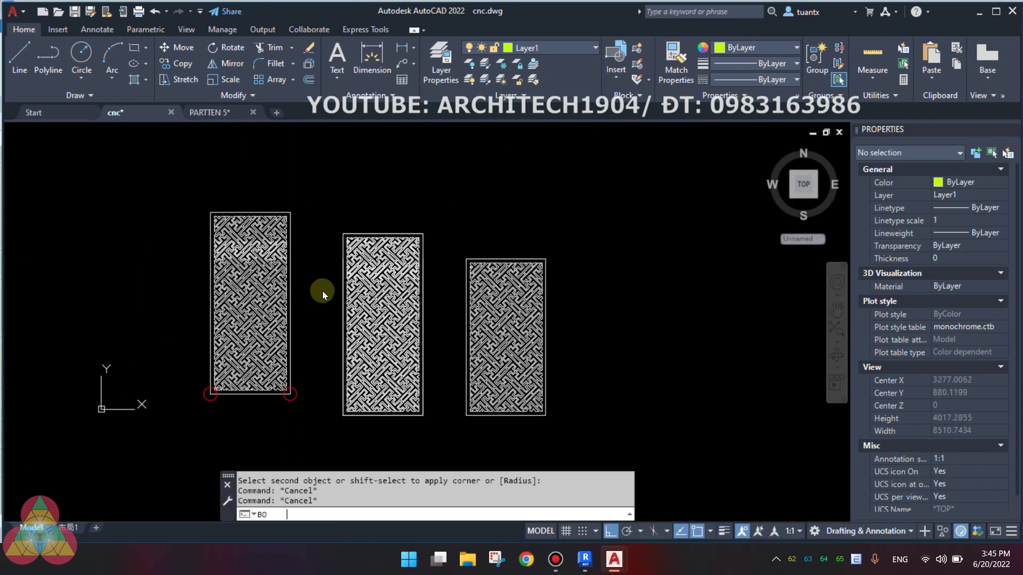
key("Return")
Pick inside the left lattice panel to create 169 boundary polylines on Layer1
left_click(107, 163)
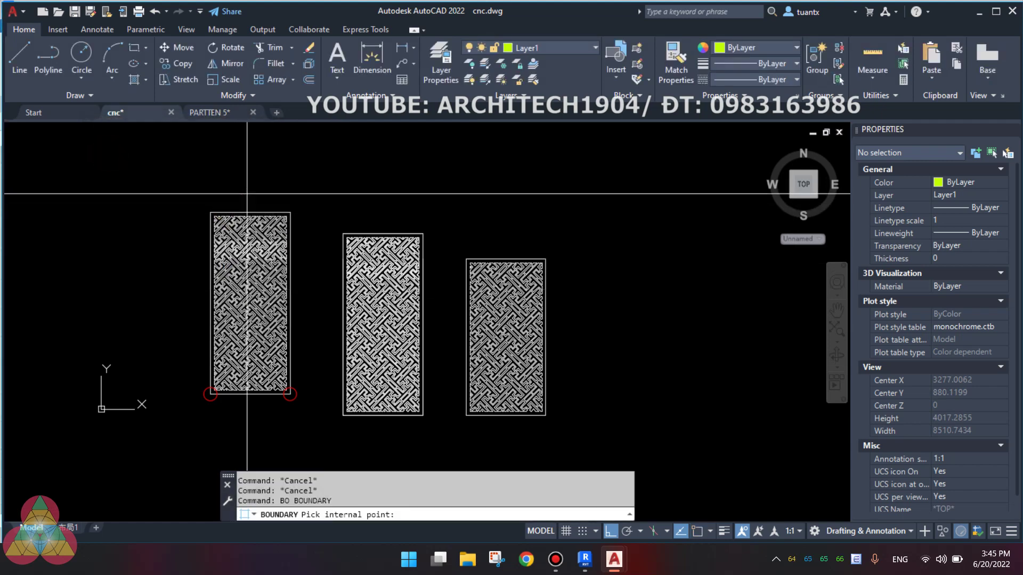
scroll(234, 288, "up", 2)
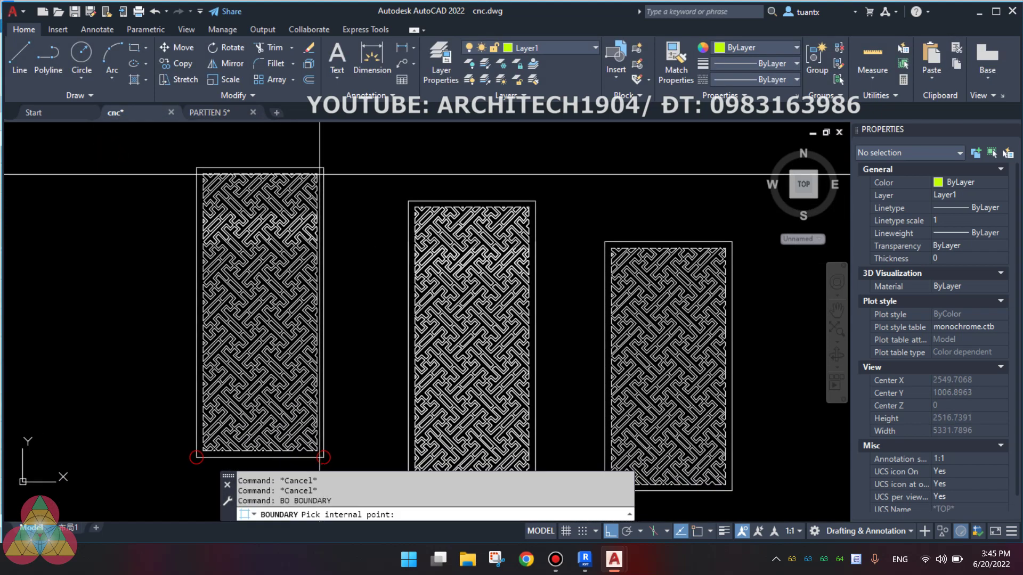
left_click(318, 175)
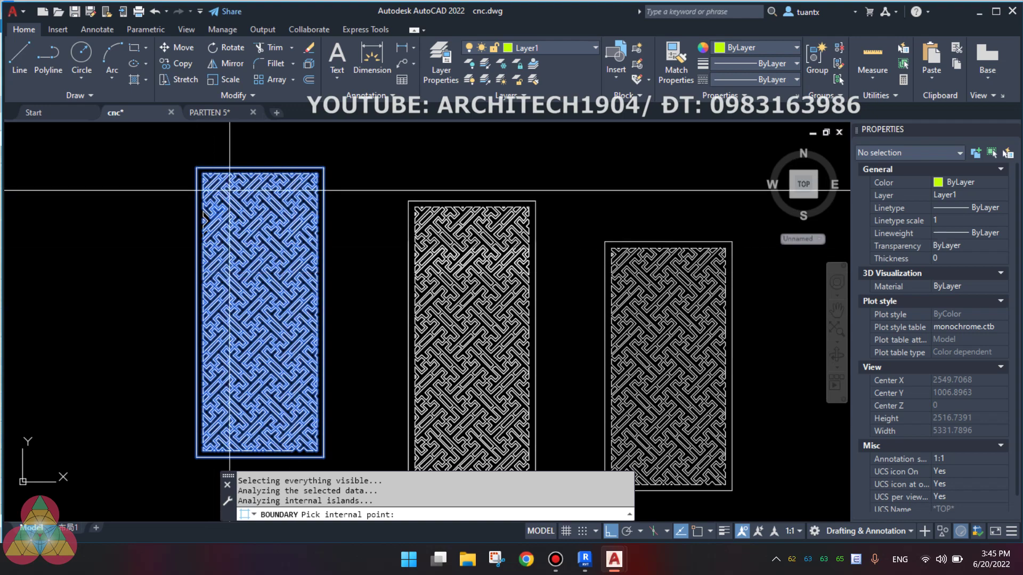
key("Return")
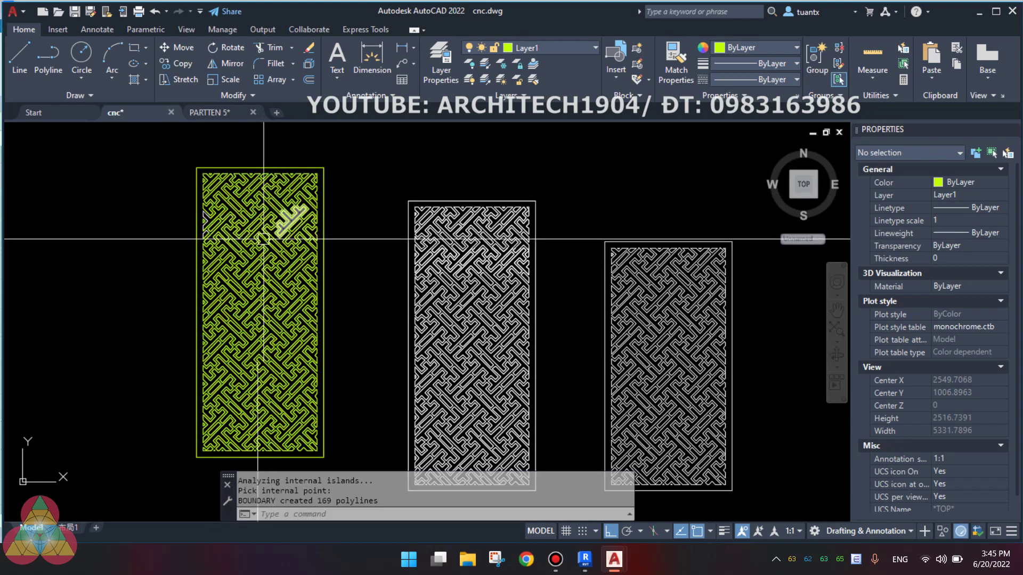
scroll(264, 239, "up", 2)
scroll(259, 242, "up", 3)
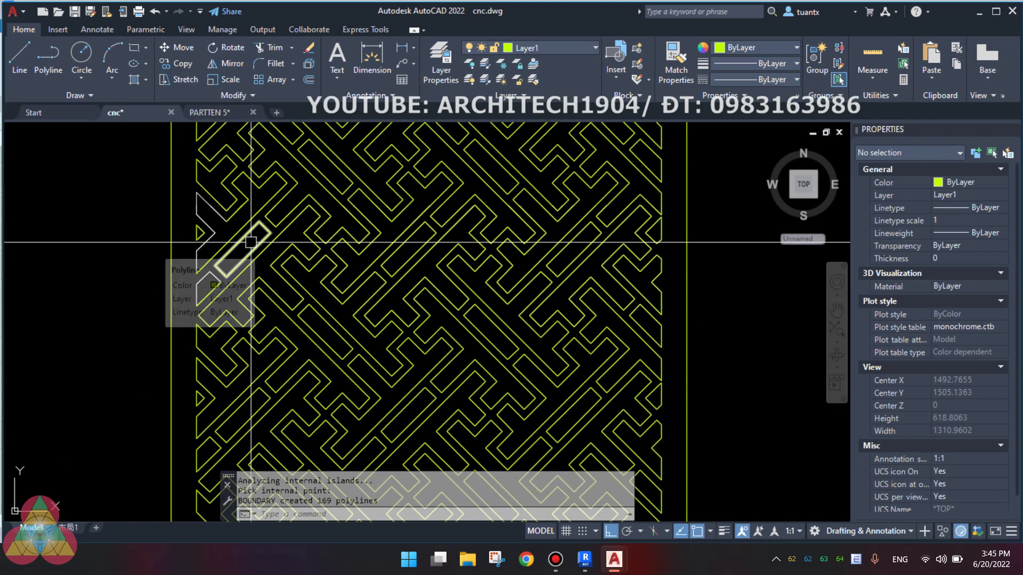
scroll(453, 170, "down", 5)
scroll(454, 167, "down", 1)
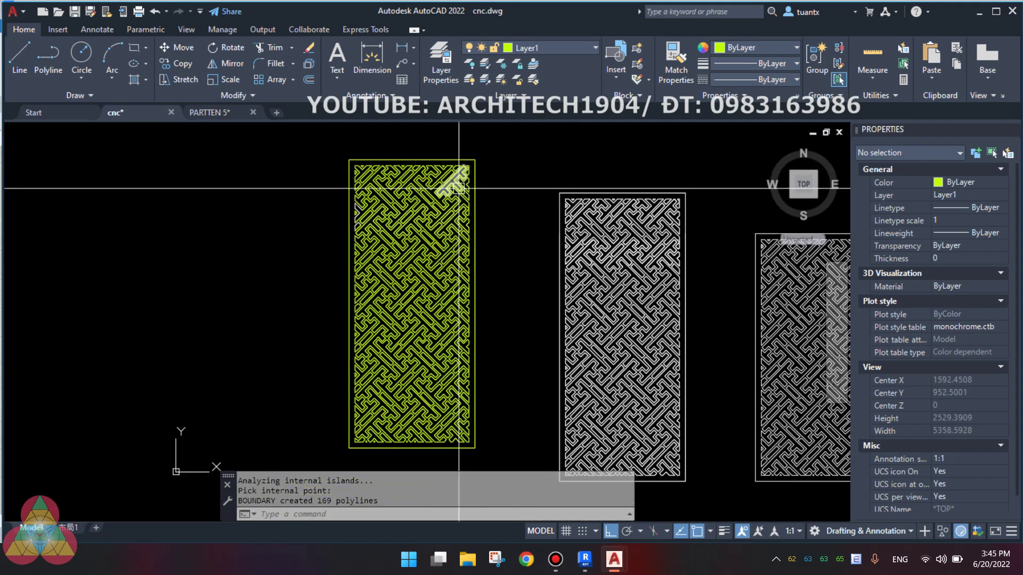
Turn off layer 0 to hide the original lattice linework
left_click(538, 50)
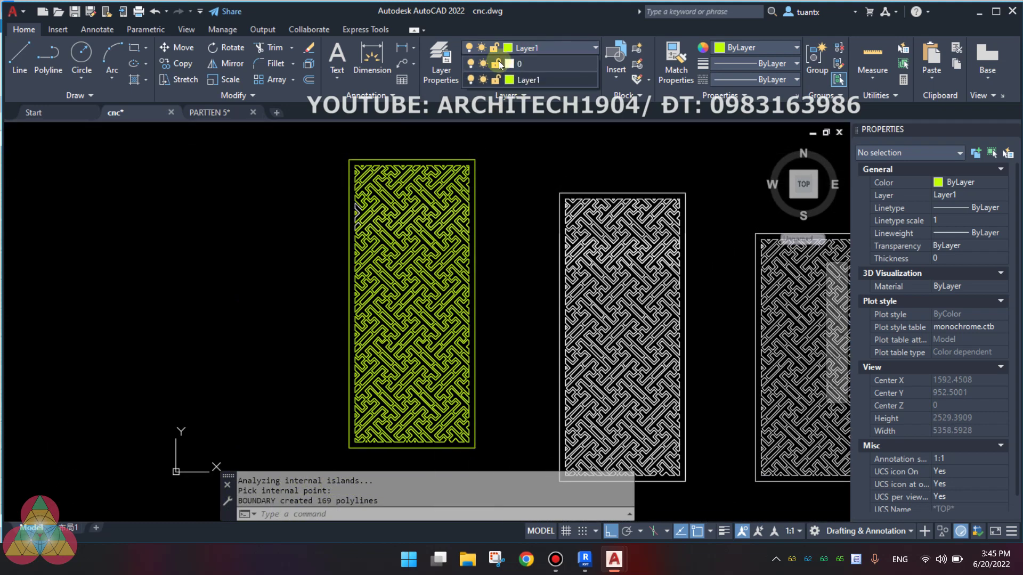
left_click(472, 64)
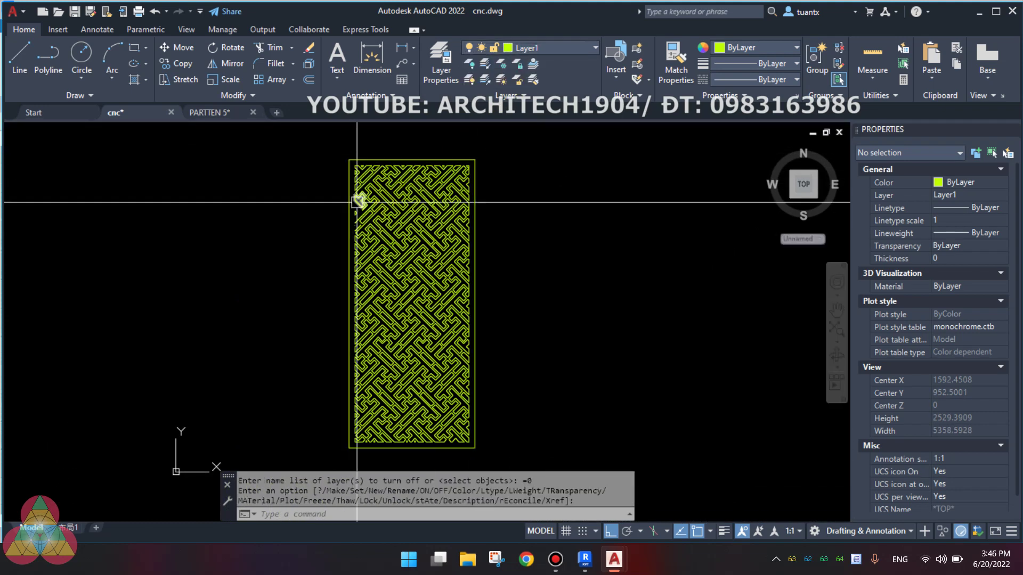
scroll(357, 202, "up", 3)
scroll(348, 205, "up", 3)
scroll(331, 239, "up", 2)
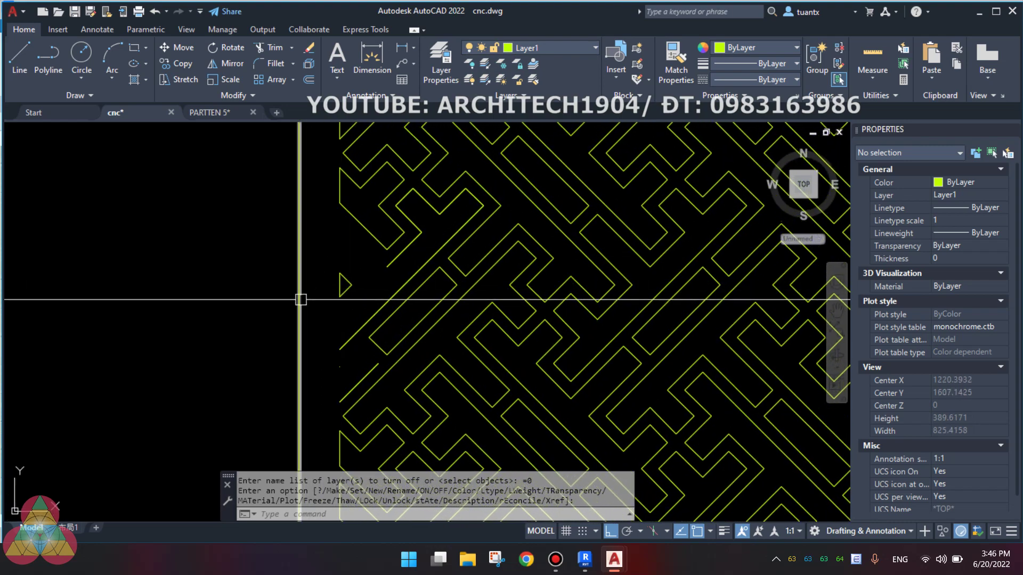
left_click(531, 53)
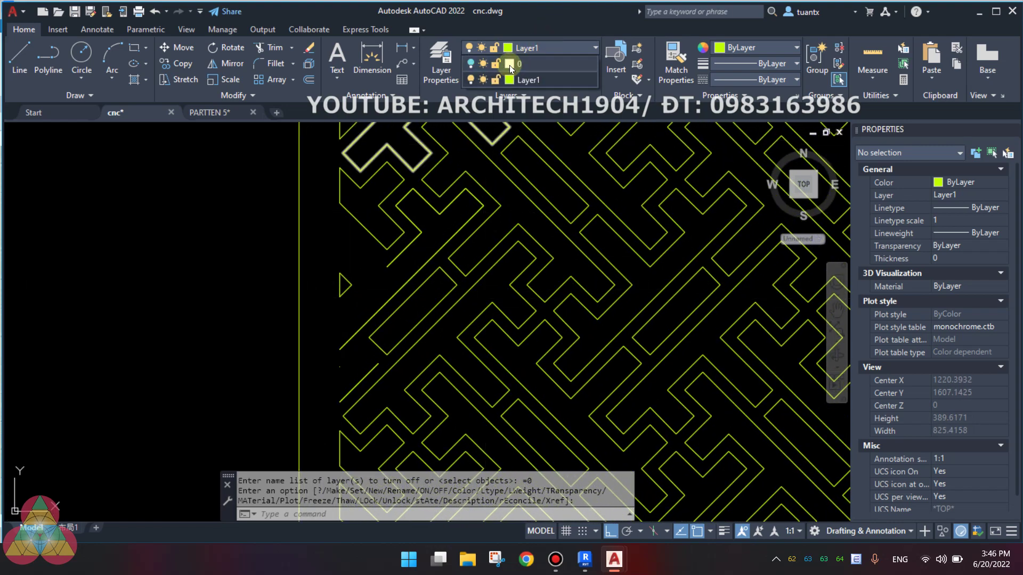
left_click(509, 65)
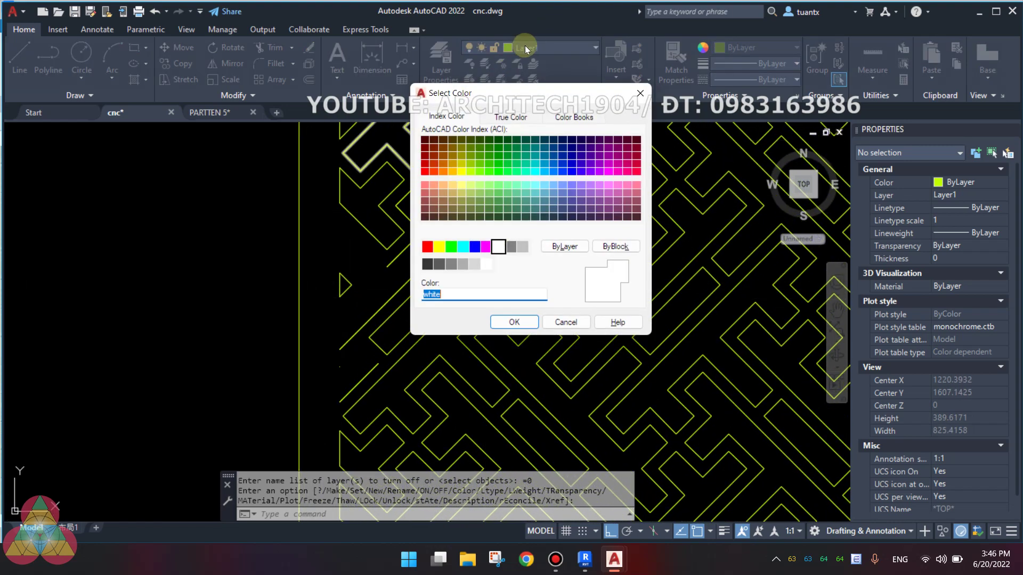
Dismiss the colour picker and turn layer 0 back on
left_click(628, 86)
left_click(573, 49)
left_click(472, 64)
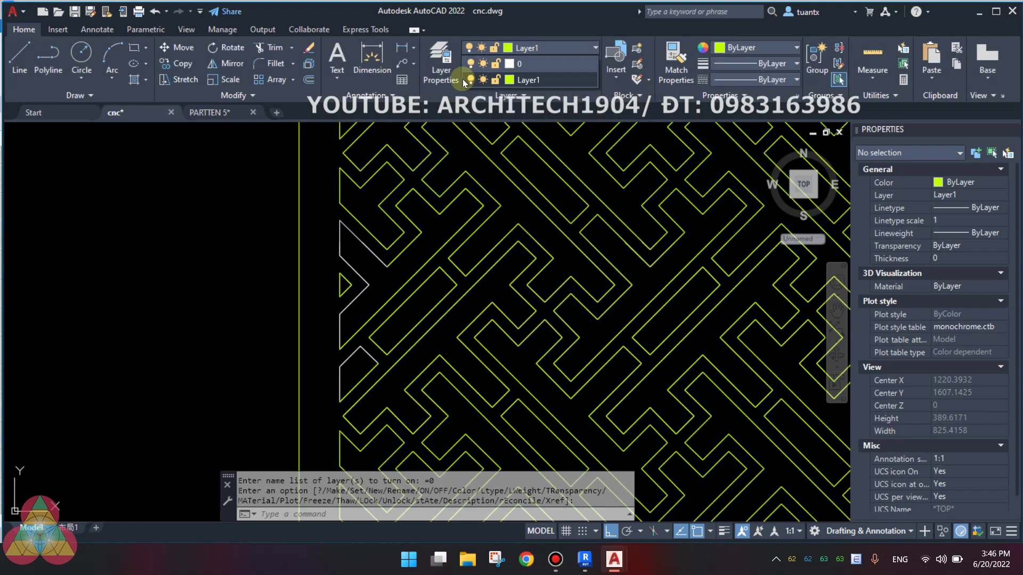
Draw short closing lines around the partial shapes along the left panel's edge
type("l")
key("Return")
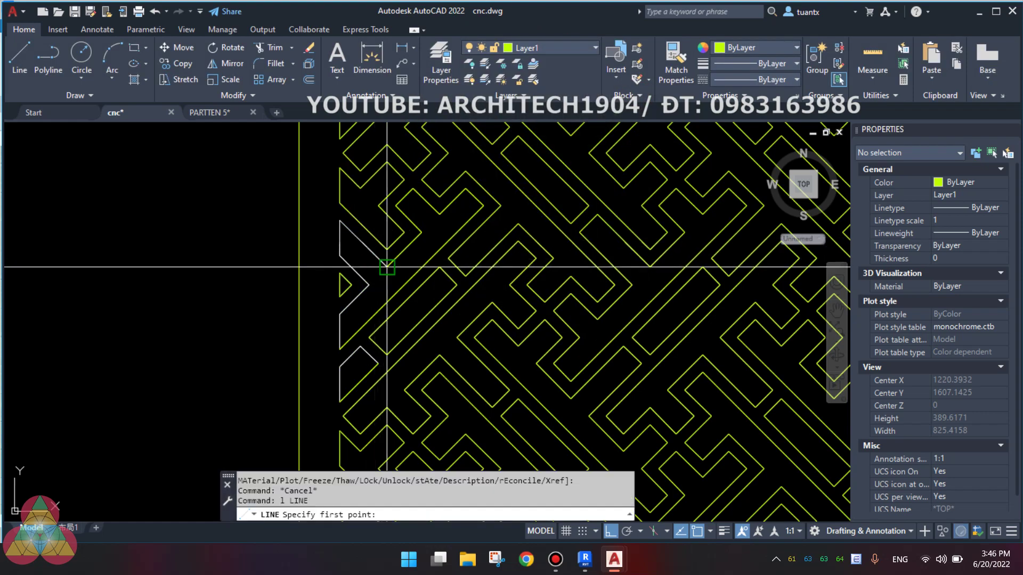
left_click(373, 252)
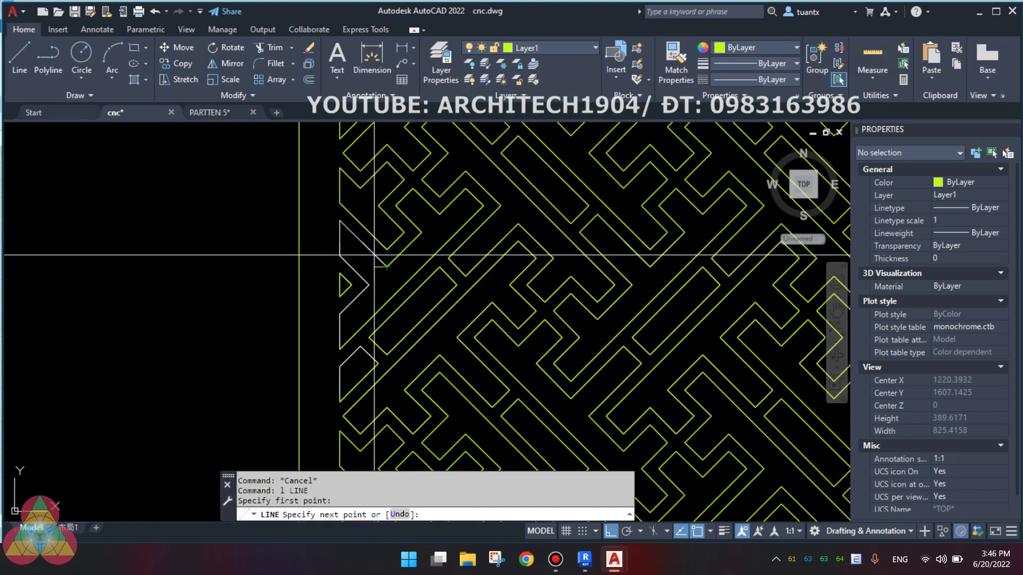
left_click(339, 220)
left_click(340, 255)
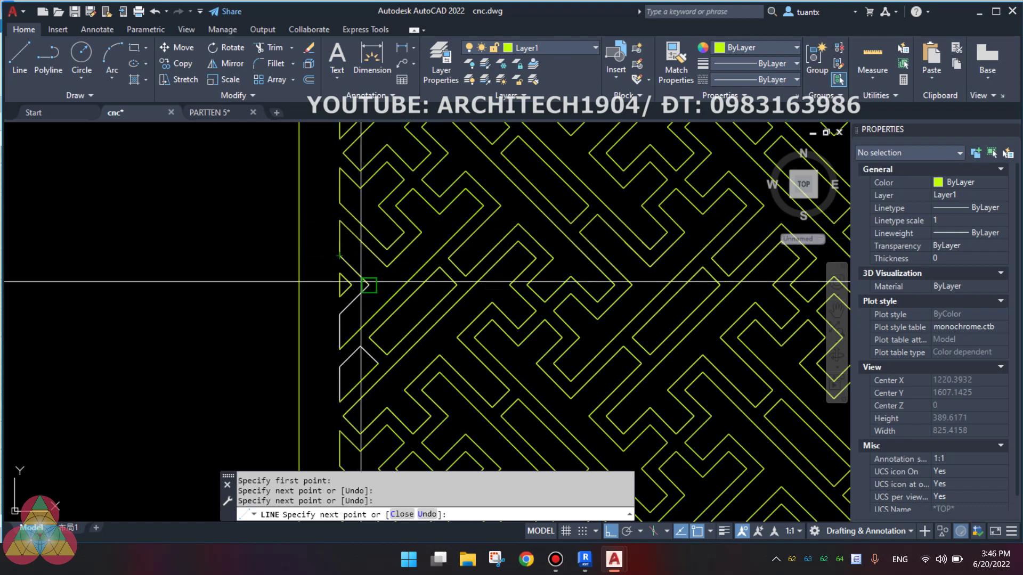
left_click(368, 285)
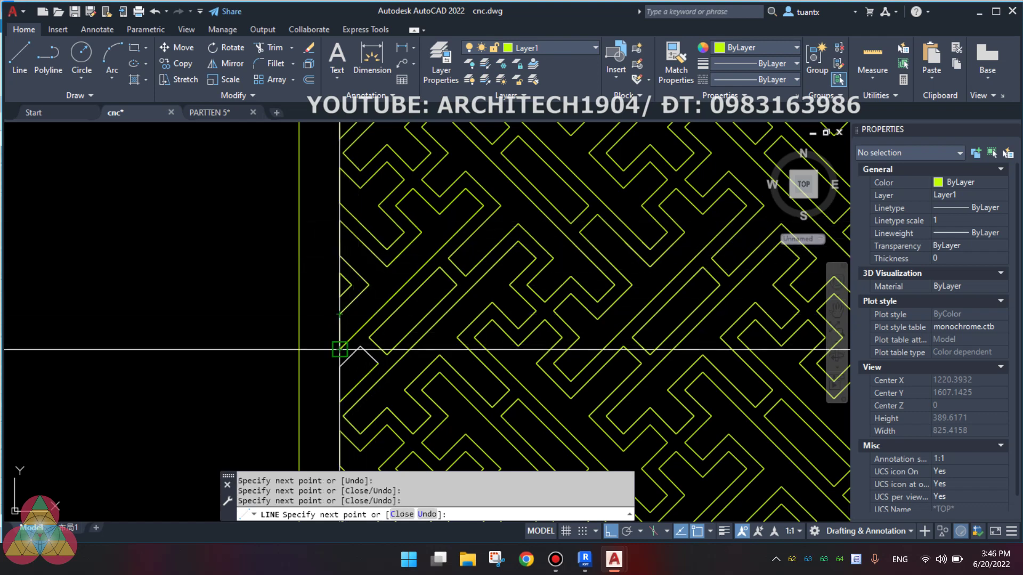
middle_click_drag(333, 302, 331, 210)
key("Escape")
key("space")
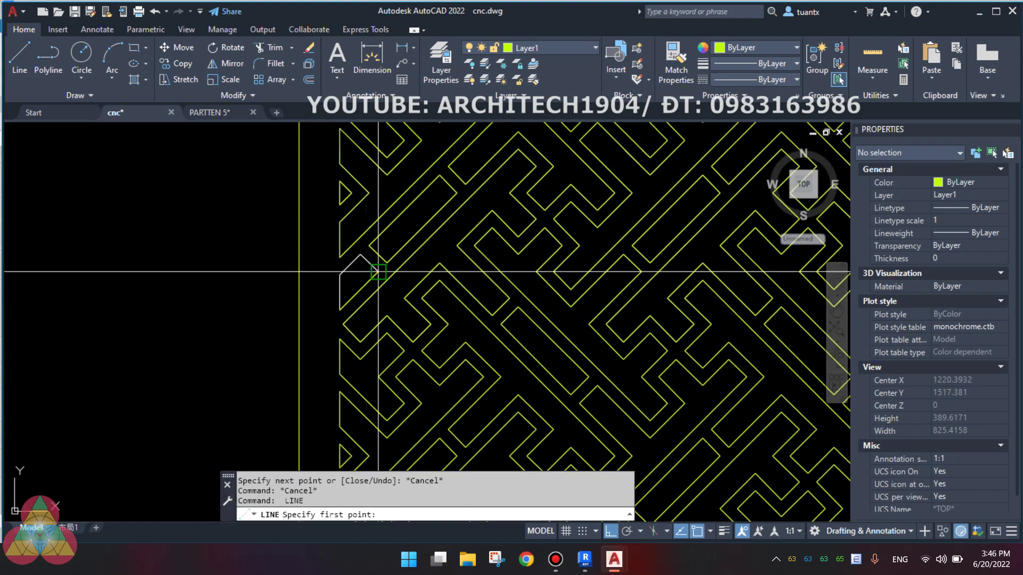
left_click(369, 262)
left_click(339, 274)
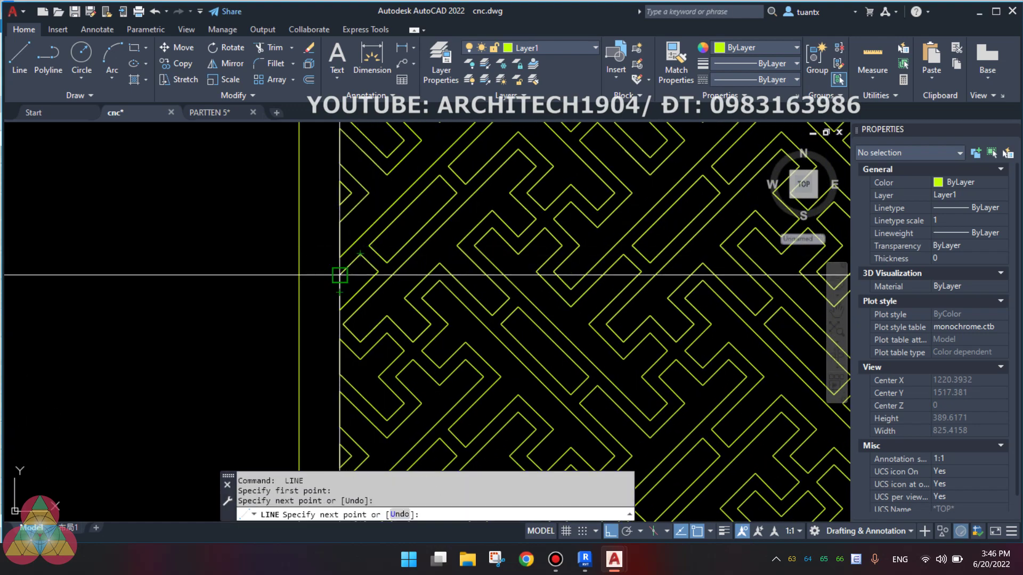
left_click(339, 297)
End the line drawing and hide layer 0's original linework
scroll(420, 222, "down", 6)
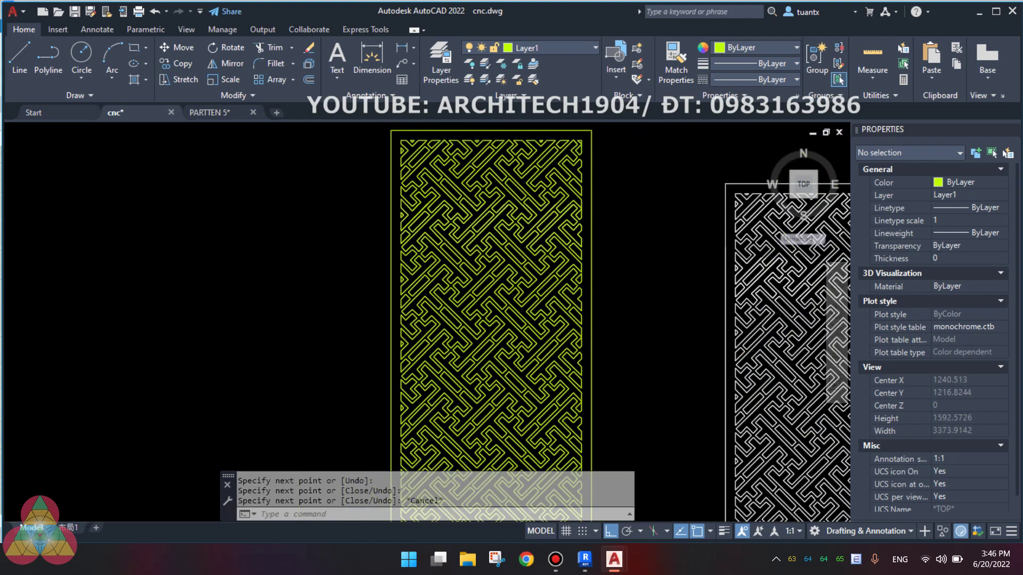
key("Escape")
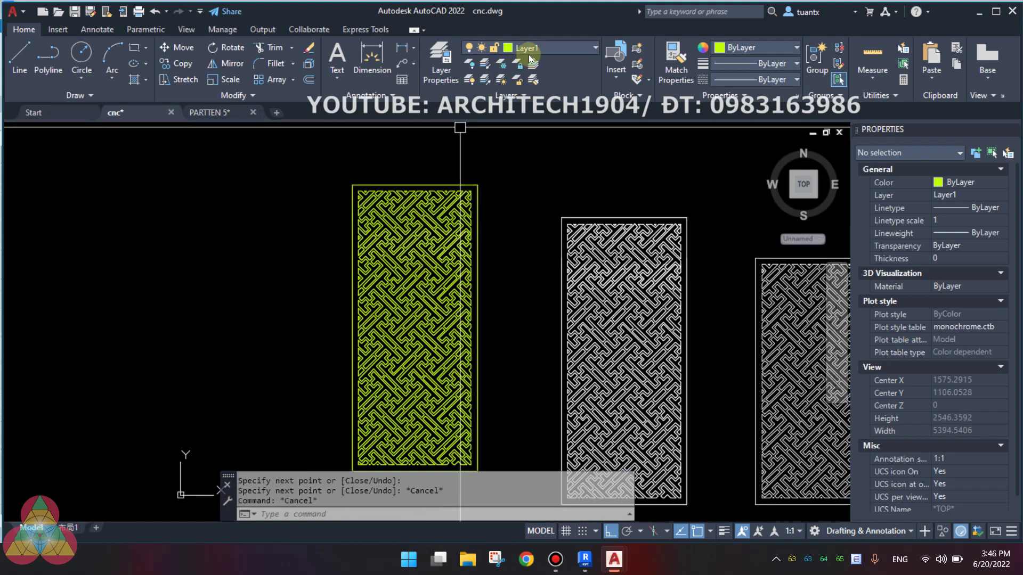
left_click(472, 65)
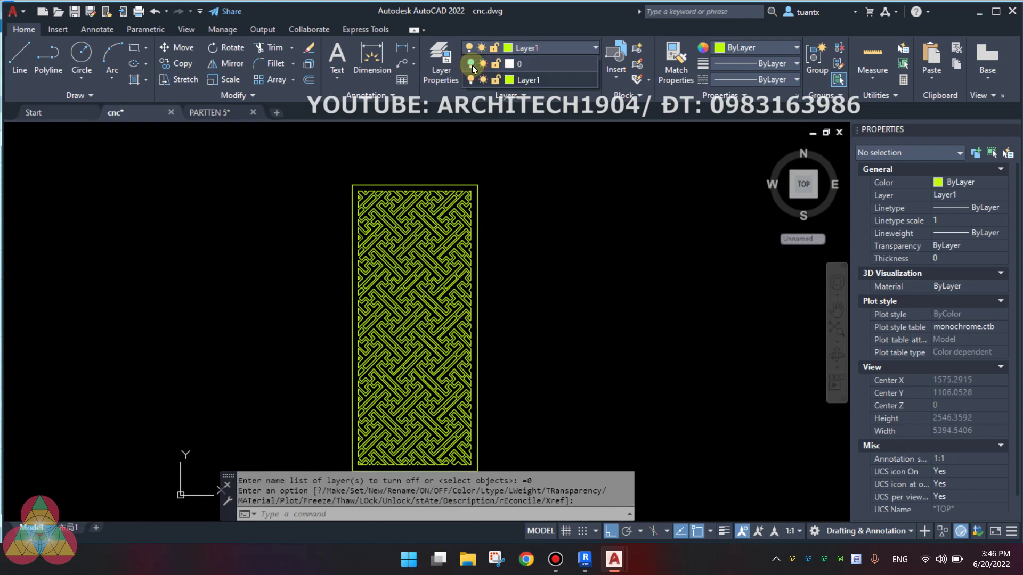
scroll(494, 206, "down", 2)
key("Escape")
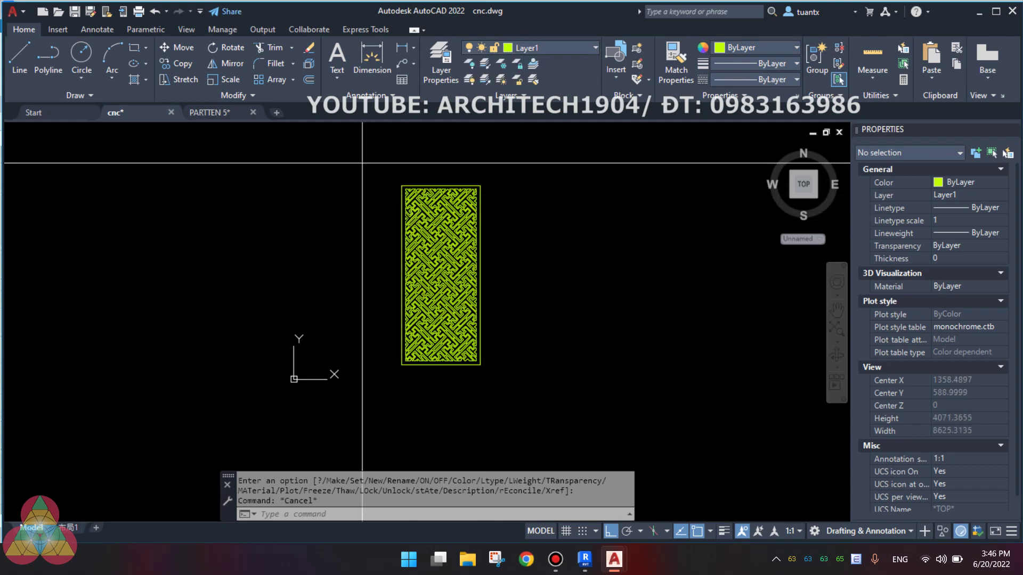
Window-select the traced lattice panel and start a move, then cancel it
left_click(362, 163)
left_click(513, 398)
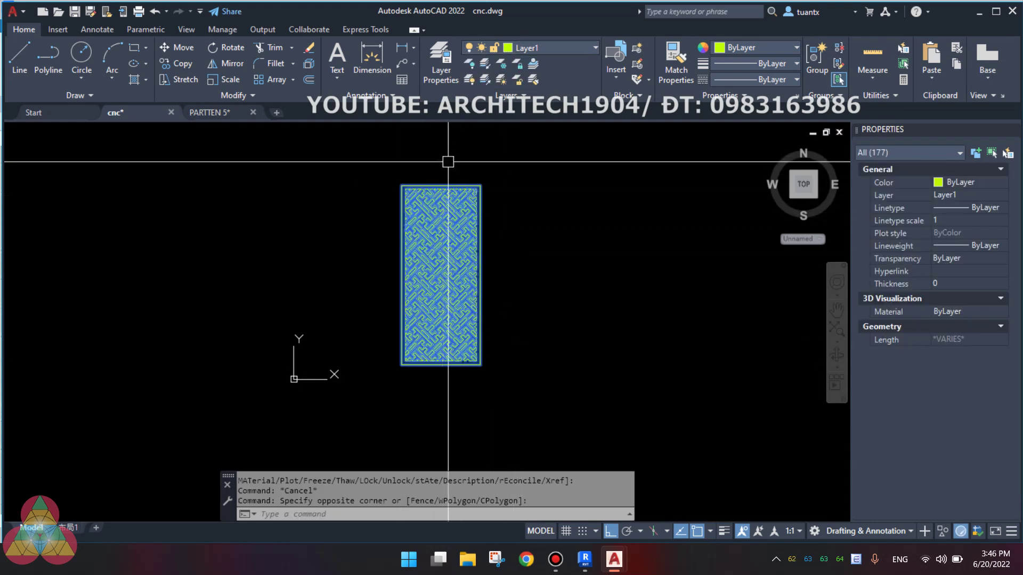
type("m")
key("Return")
left_click(440, 185)
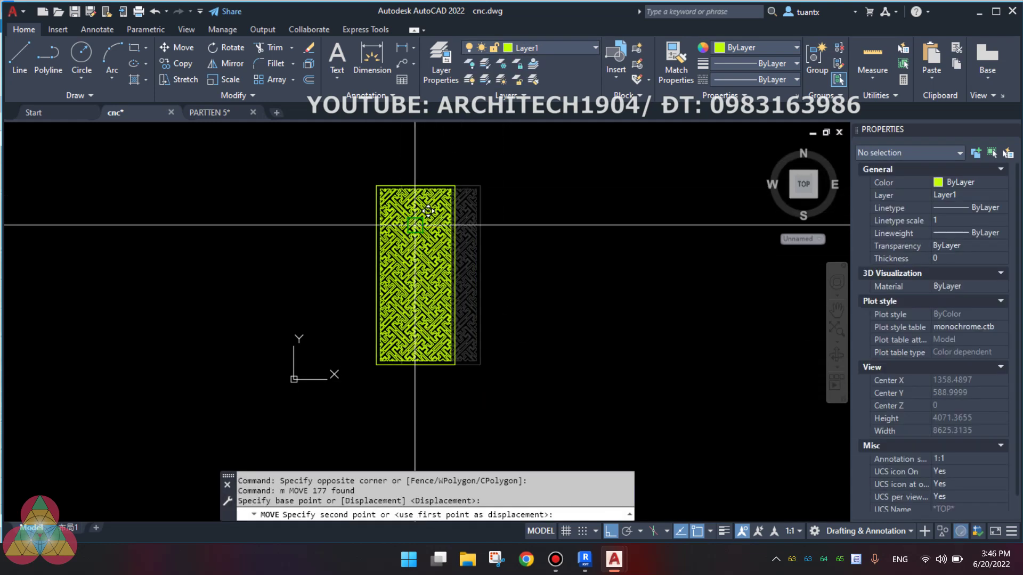
scroll(421, 214, "down", 4)
scroll(412, 221, "up", 4)
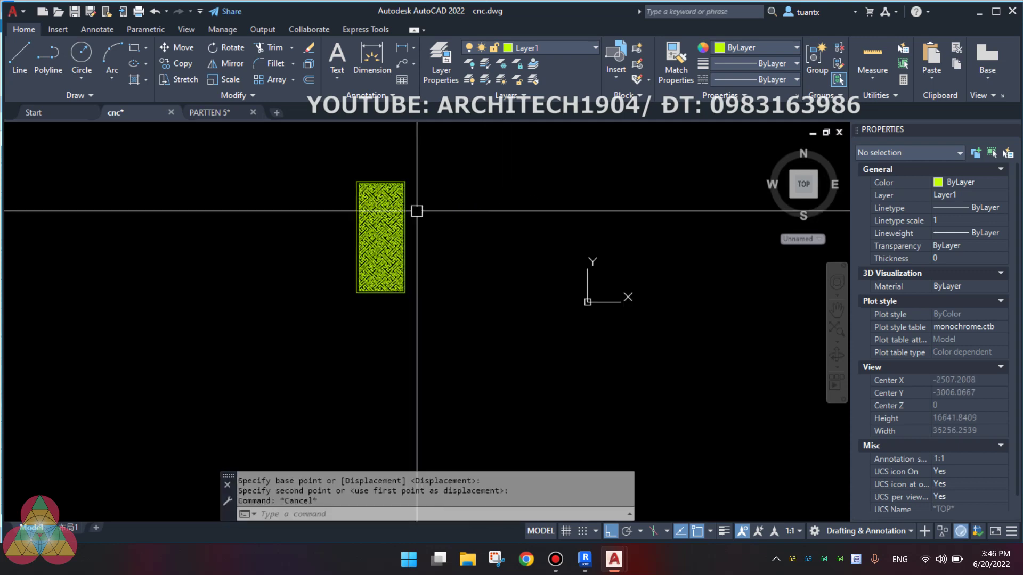
key("Escape")
key("Escape")
scroll(417, 158, "up", 2)
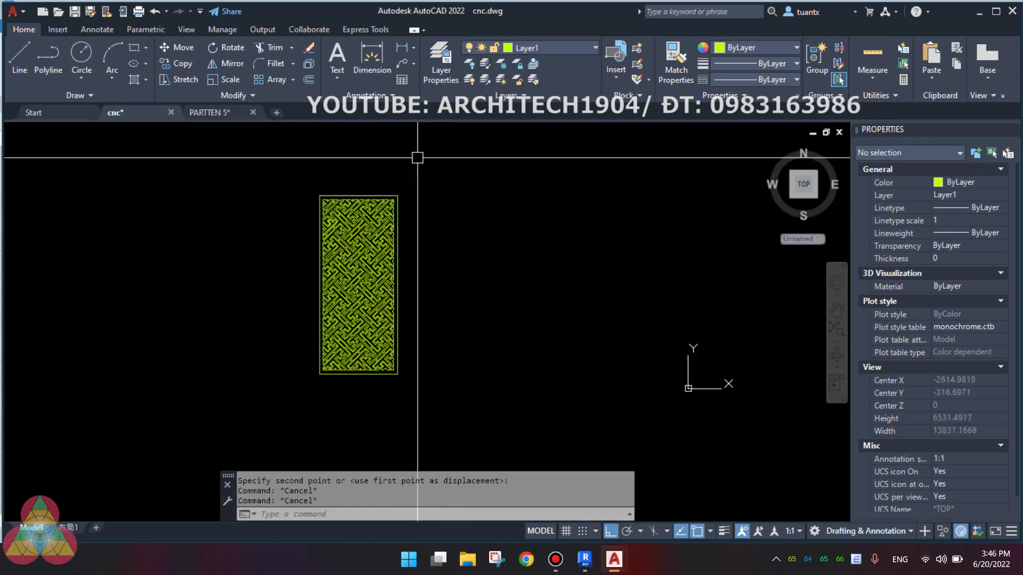
Turn layer 0 back on from the Layer dropdown
left_click(529, 49)
left_click(471, 64)
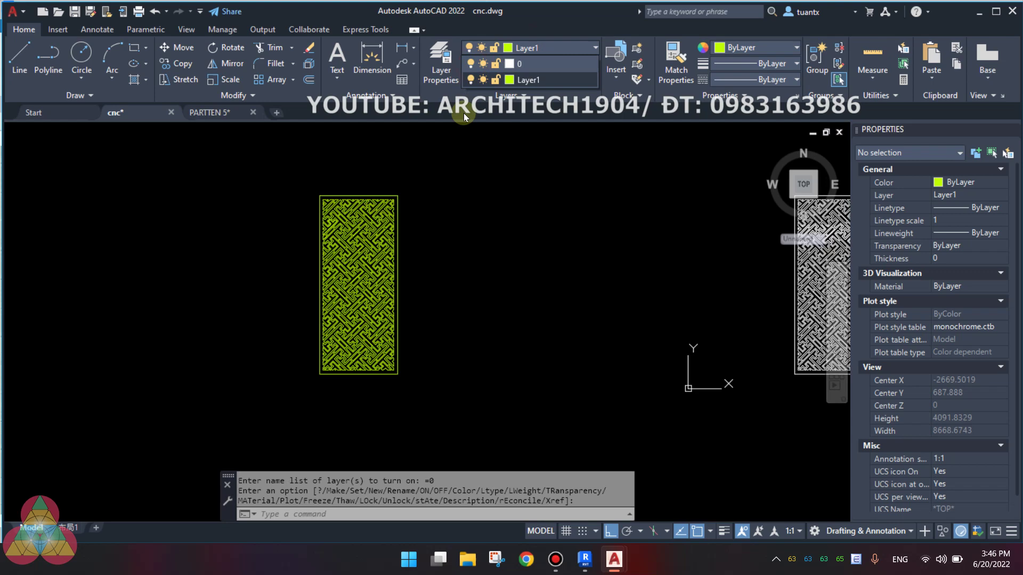
left_click(483, 231)
Zoom and pan across the white and green lattice panels to inspect them
scroll(489, 218, "down", 4)
middle_click_drag(489, 200, 411, 208)
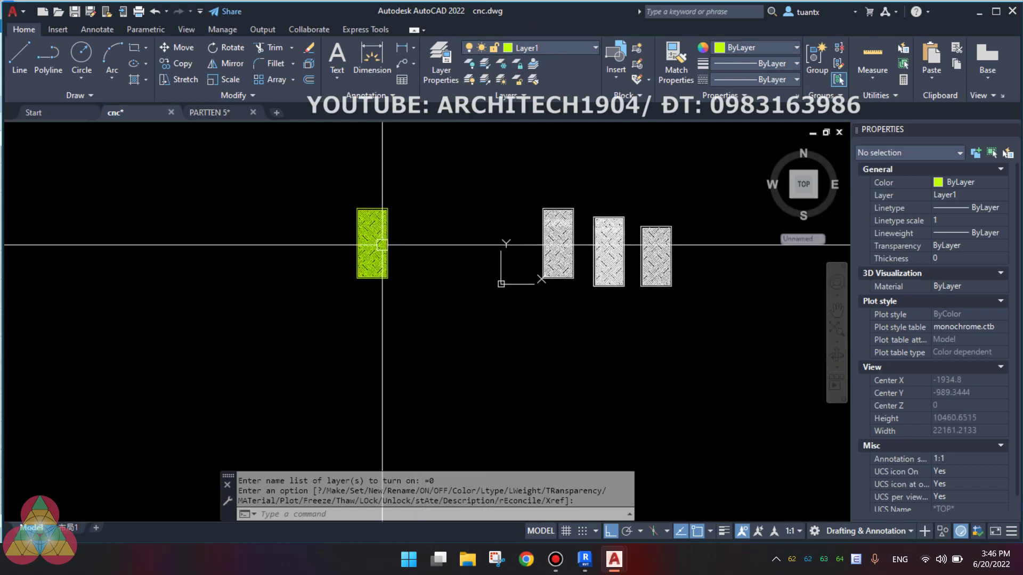
scroll(376, 250, "up", 2)
scroll(352, 267, "up", 4)
middle_click_drag(338, 270, 339, 301)
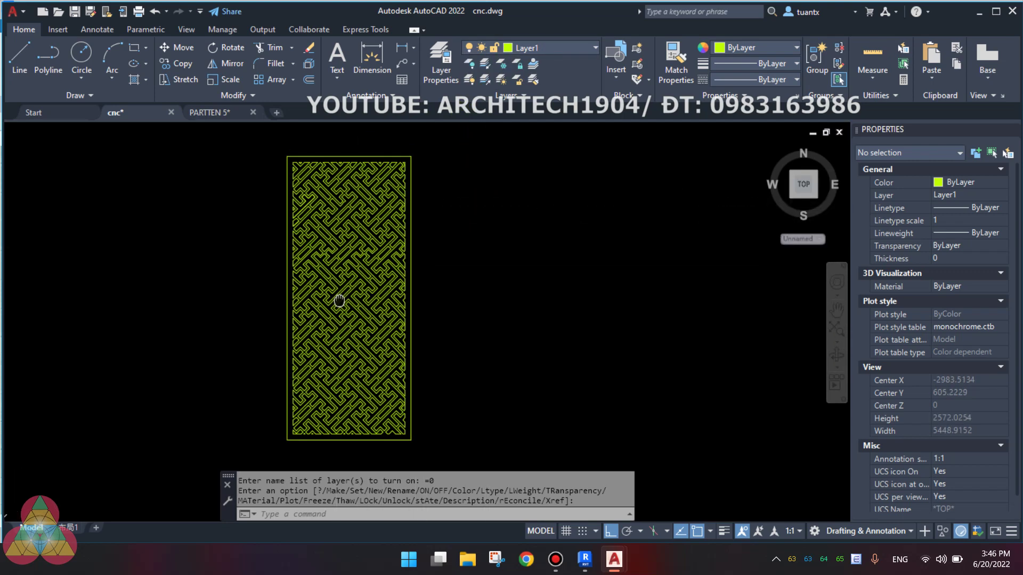
scroll(366, 240, "up", 3)
scroll(365, 240, "up", 2)
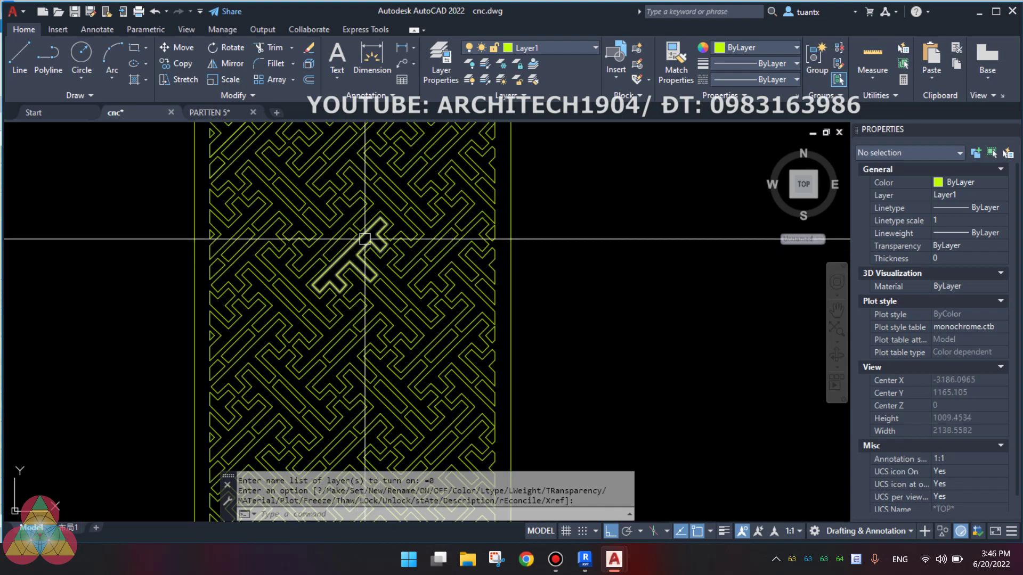
scroll(365, 239, "down", 1)
scroll(317, 304, "down", 2)
mouse_move(289, 281)
middle_mouse_down()
mouse_move(304, 230)
mouse_move(297, 212)
middle_mouse_up()
scroll(302, 235, "down", 2)
scroll(297, 216, "down", 2)
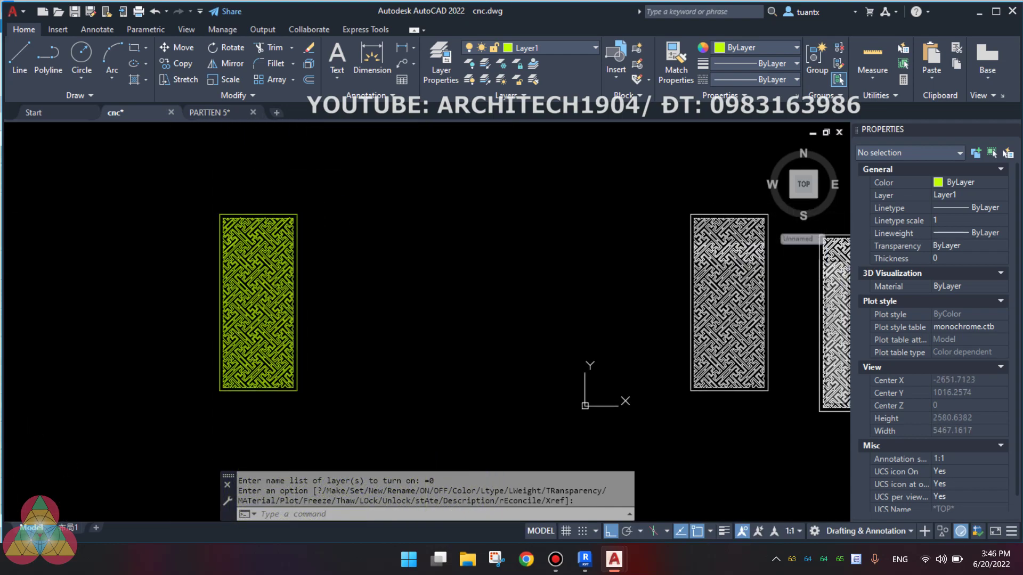
key("Escape")
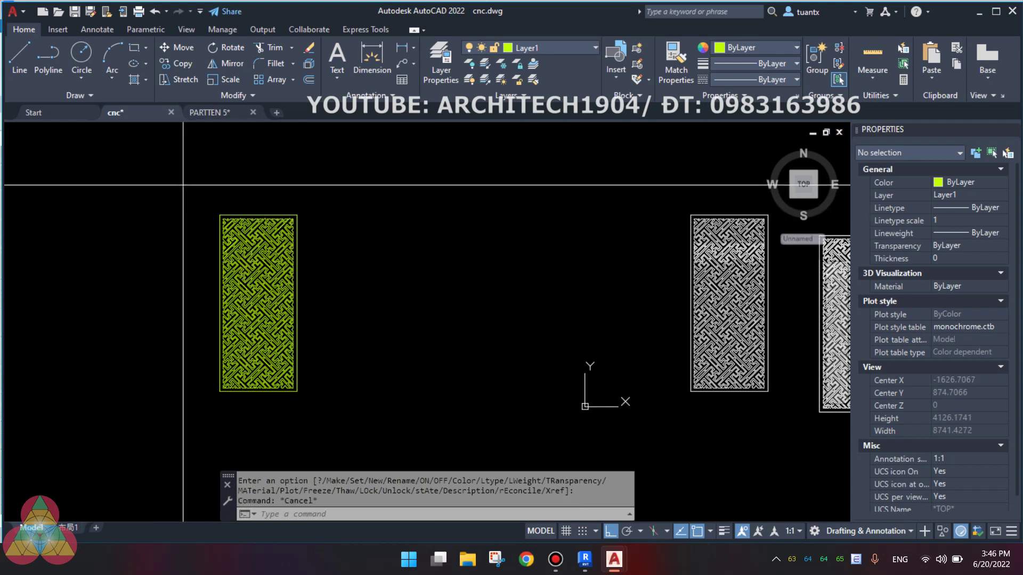
Window-select the green panel's 177 objects and move them onto layer 0
left_click(183, 185)
left_click(411, 436)
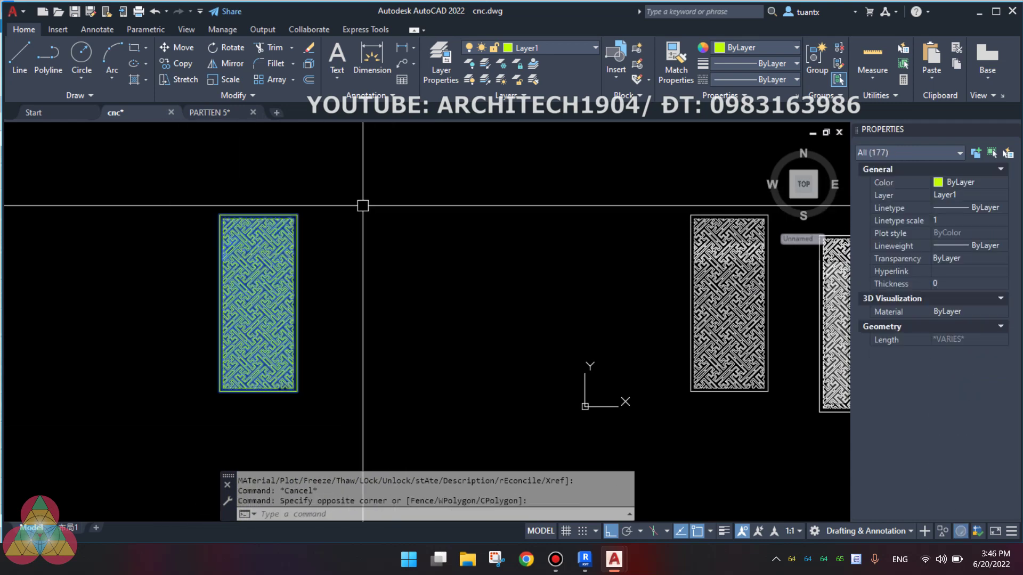
left_click(525, 47)
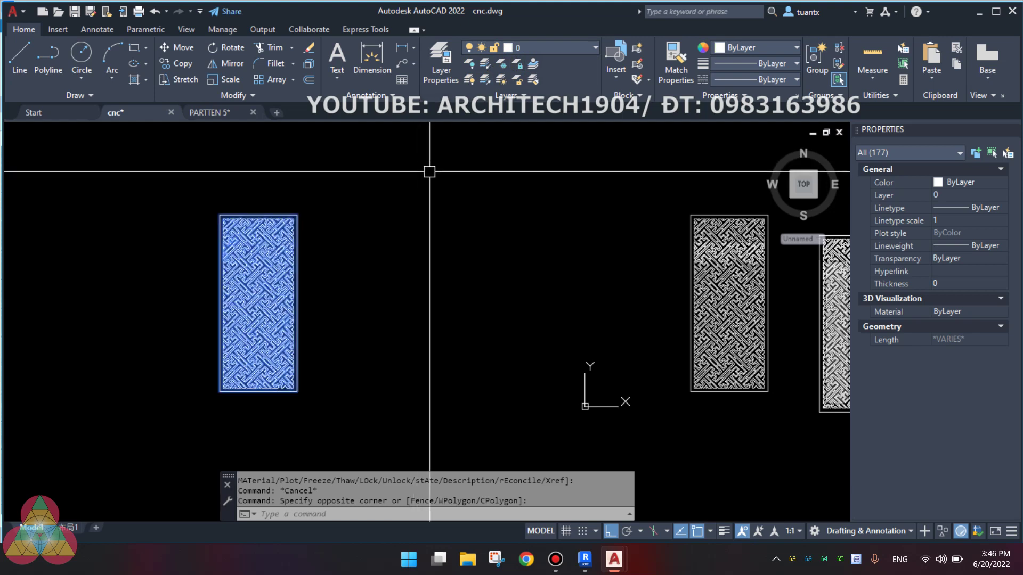
key("Escape")
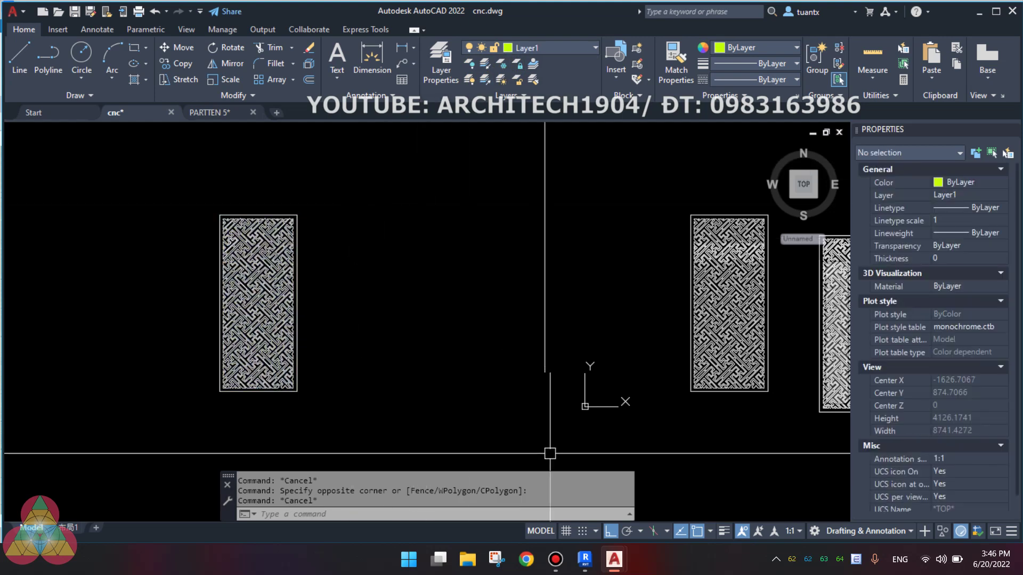
Check the Revit project, return to cnc.dwg, and window-select the left lattice panel
left_click(476, 519)
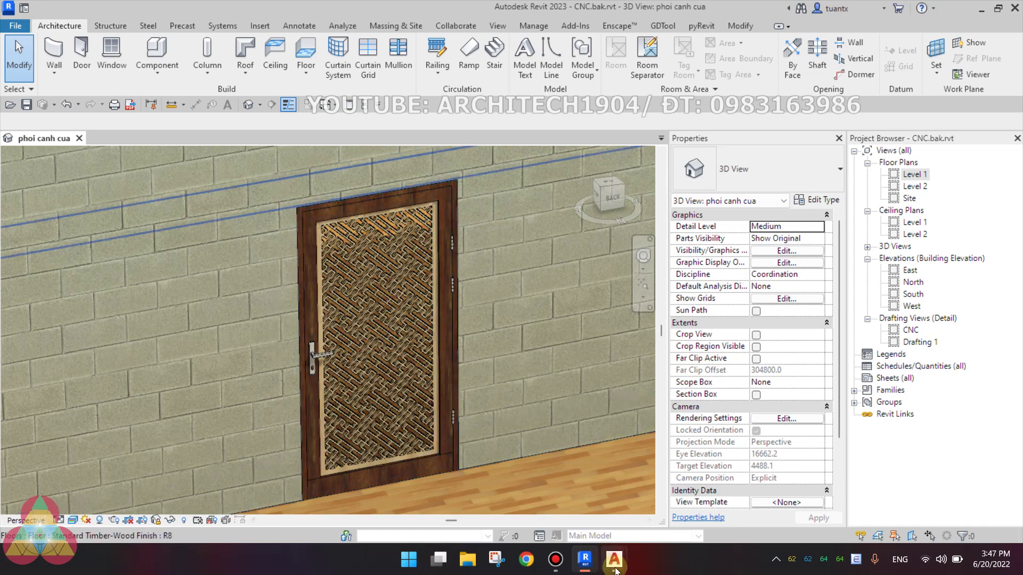
mouse_move(614, 559)
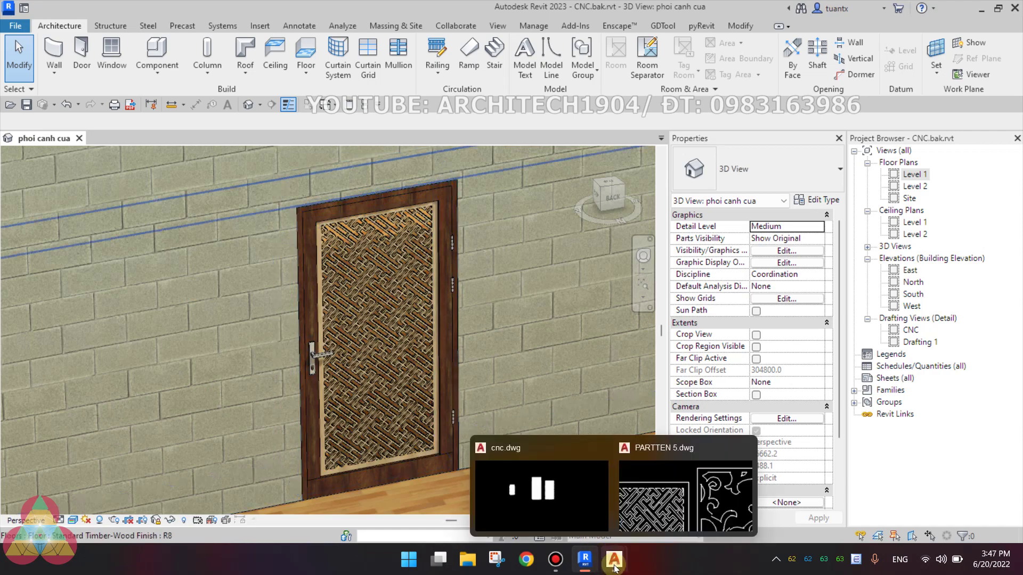
mouse_move(540, 487)
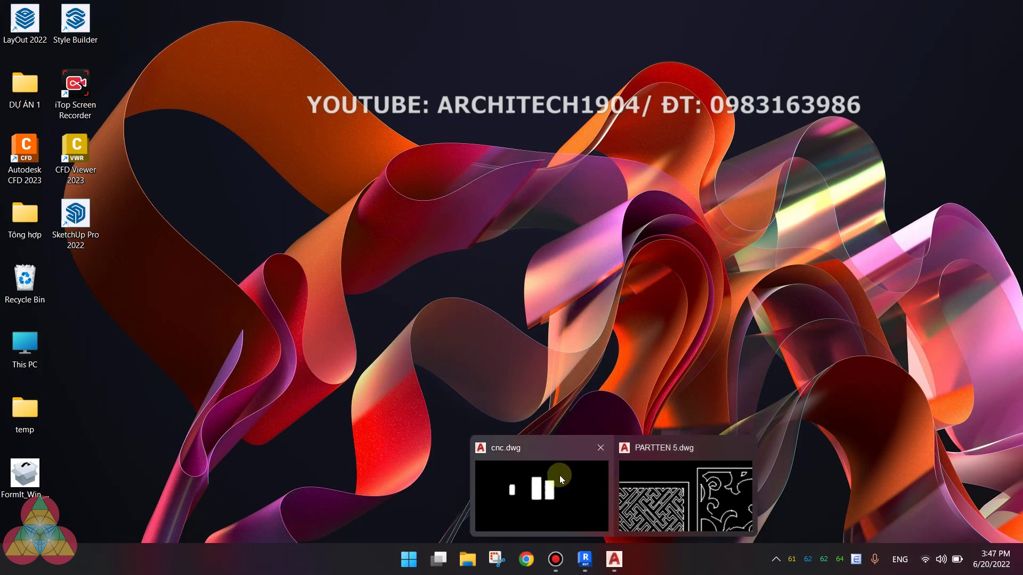
left_click(559, 473)
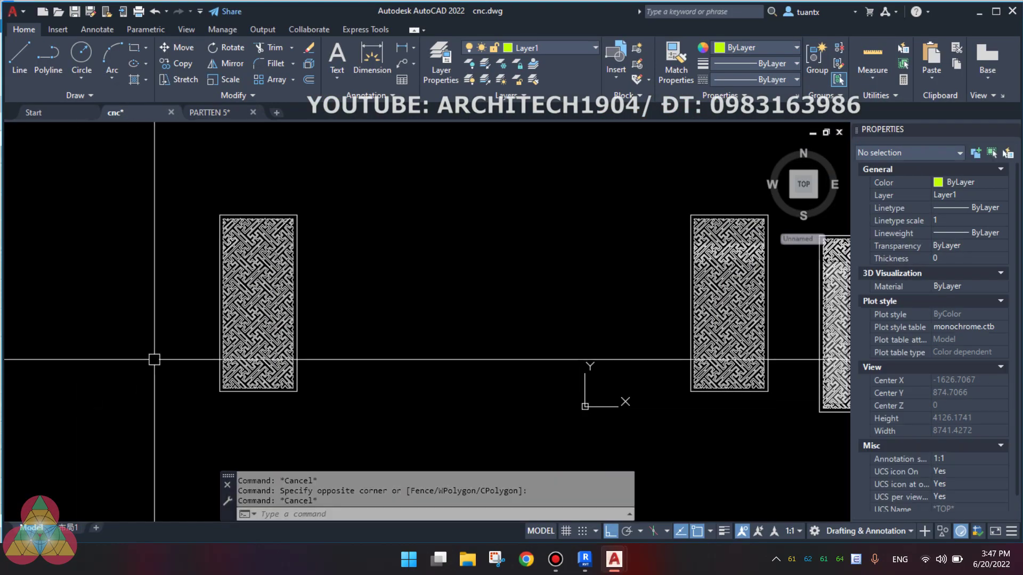
key("Escape")
scroll(189, 213, "up", 5)
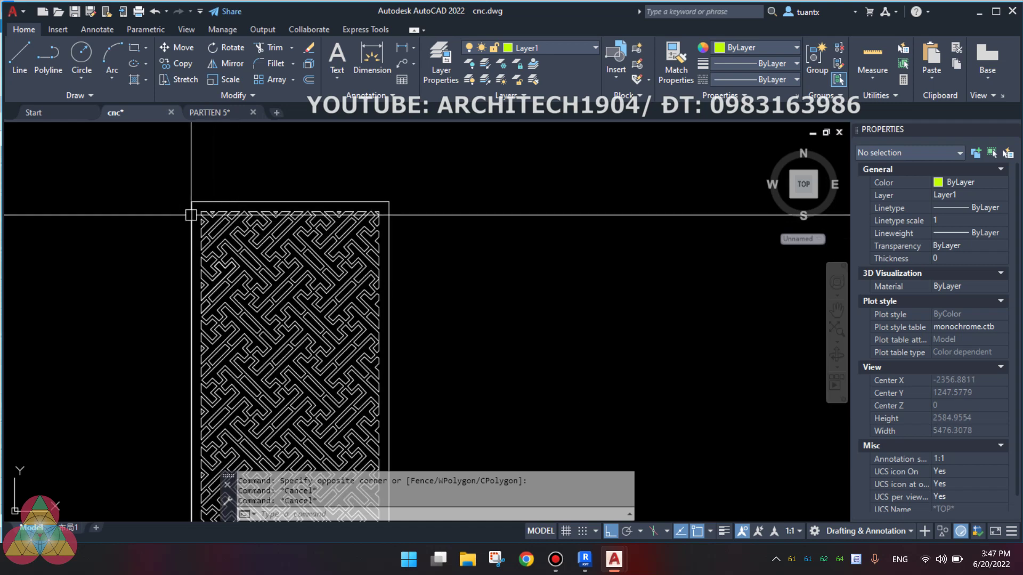
scroll(213, 165, "down", 5)
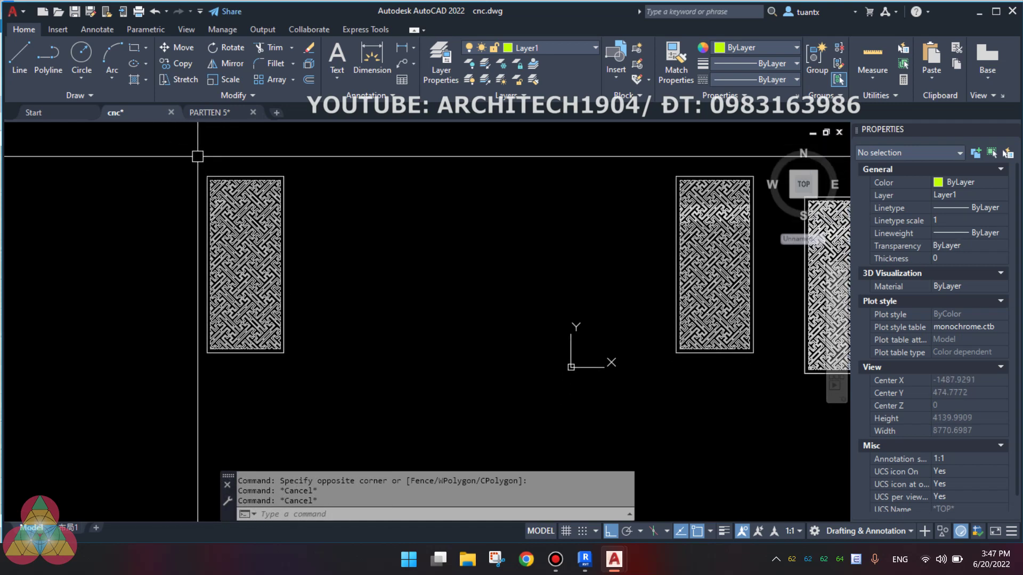
middle_click_drag(383, 383, 329, 308)
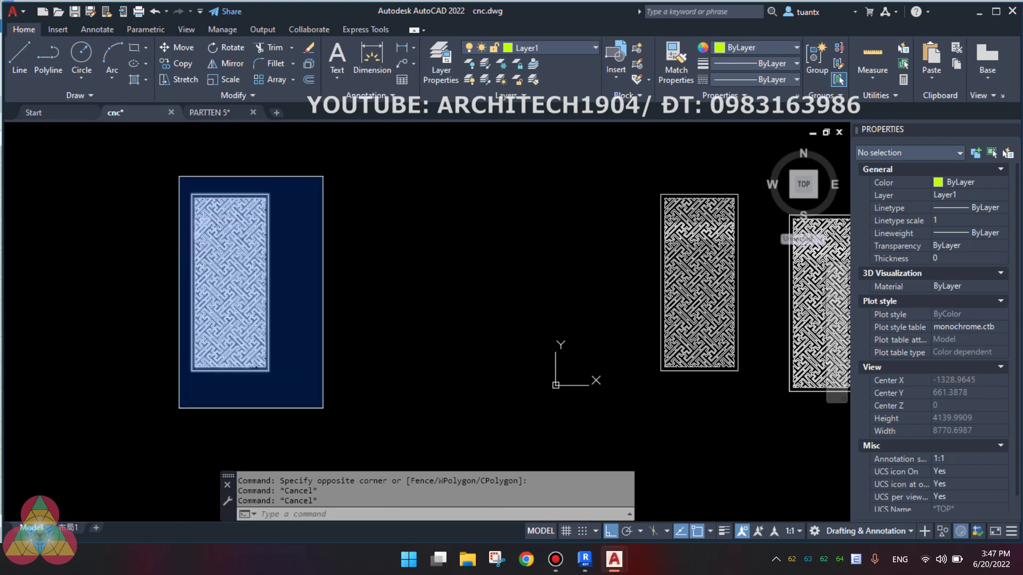
left_click_drag(179, 178, 319, 384)
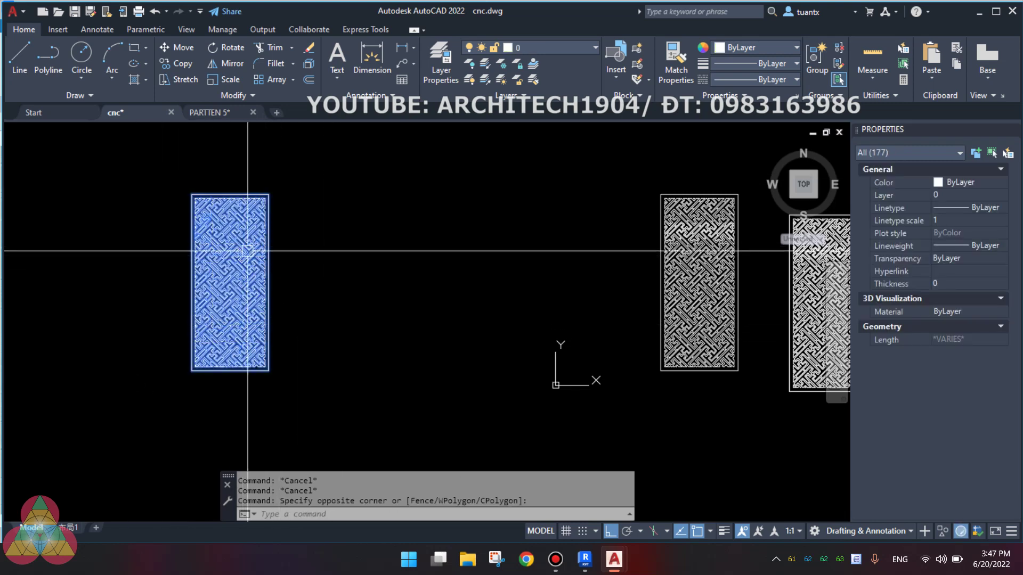
key("Escape")
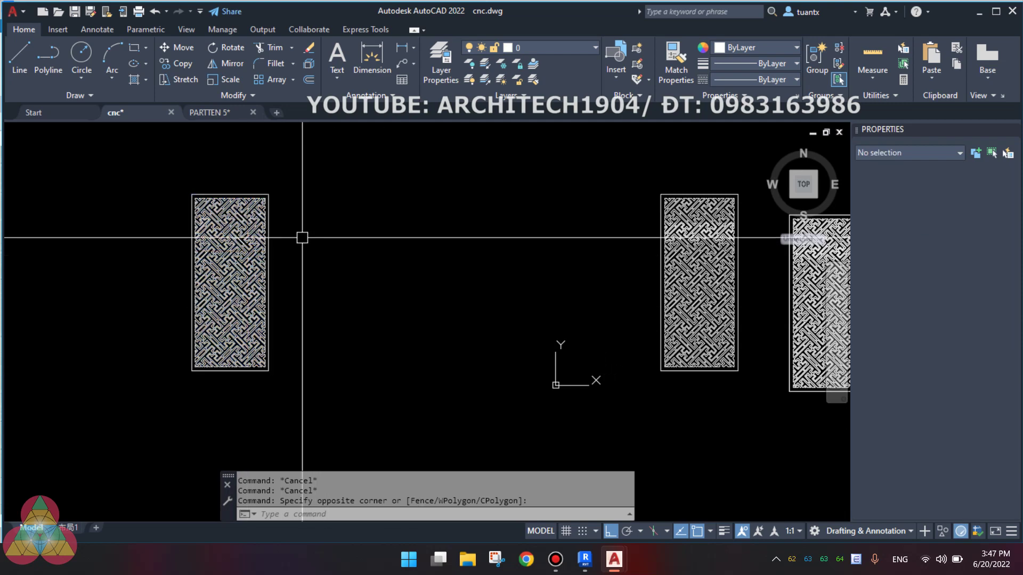
left_click(126, 142)
left_click(393, 391)
type("w")
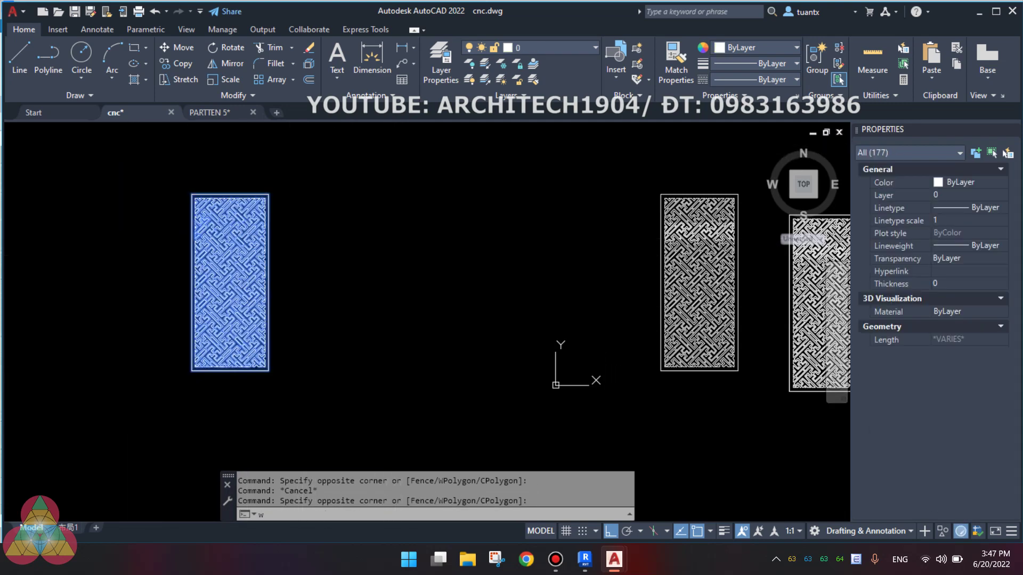
key("Return")
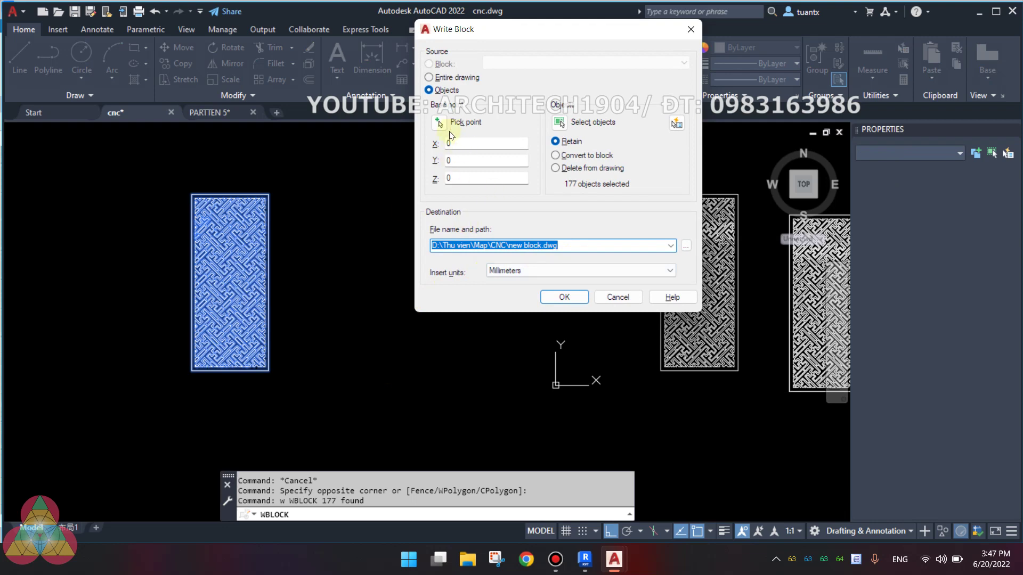
left_click(446, 122)
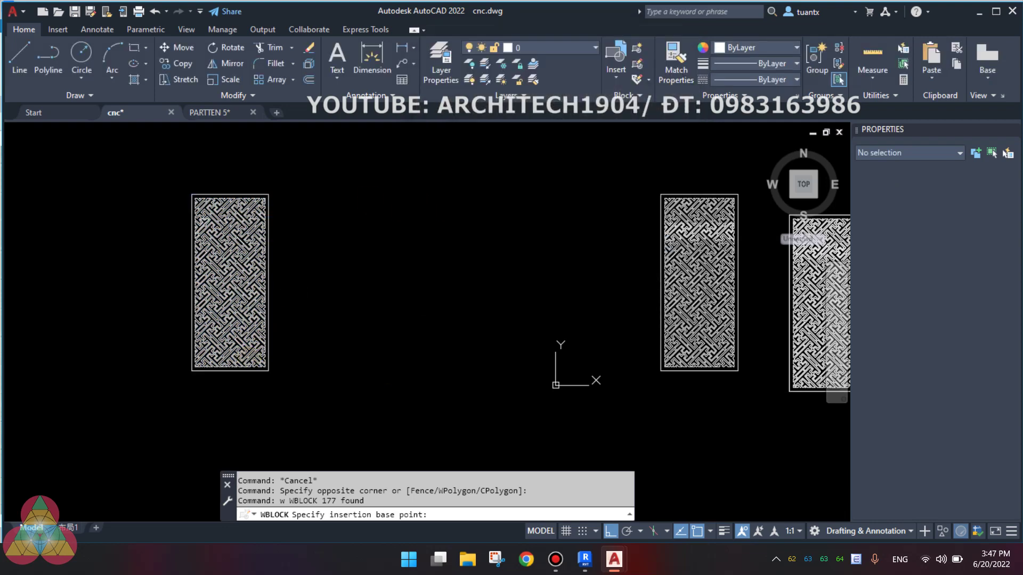
left_click(191, 370)
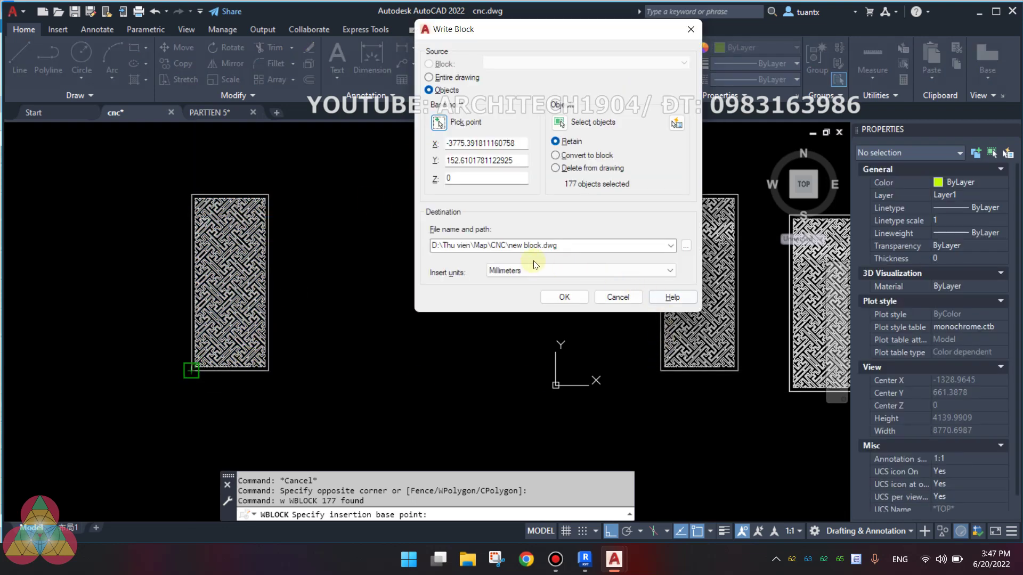
left_click(682, 245)
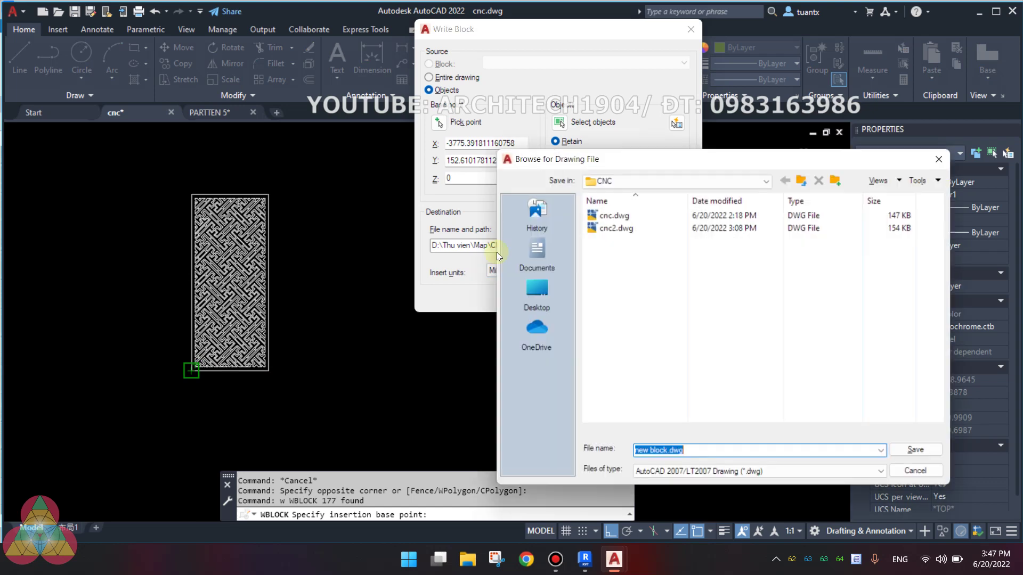
left_click(634, 229)
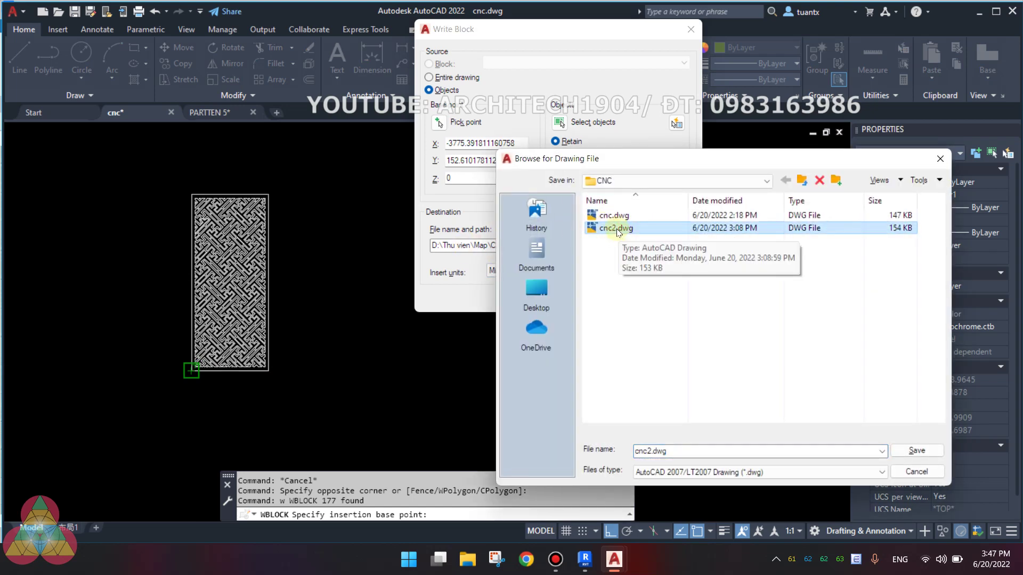
left_click(932, 473)
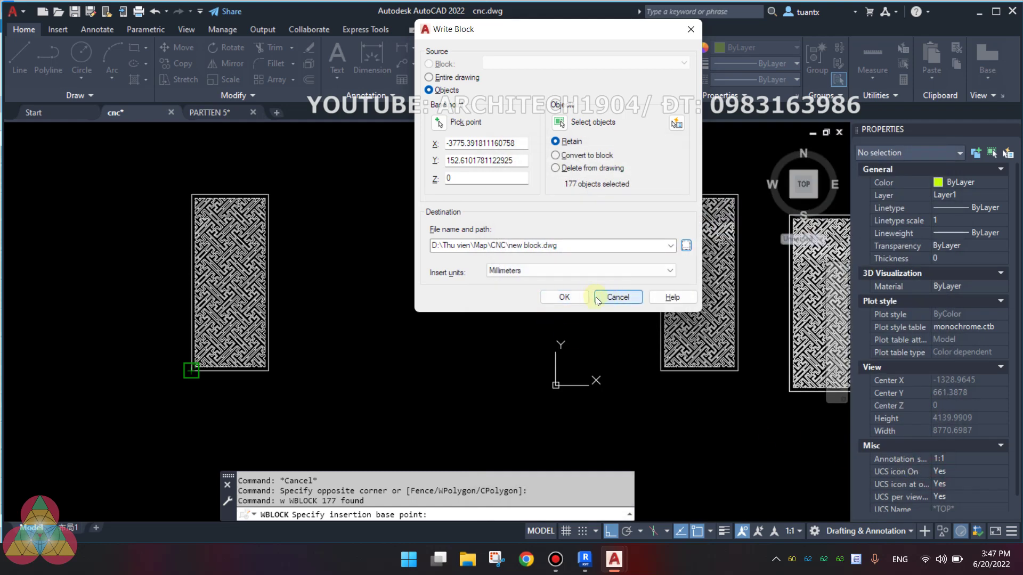
left_click(622, 304)
Pan and zoom over the CNC lattice panels, then bring Revit's 3D door view forward
scroll(494, 314, "down", 2)
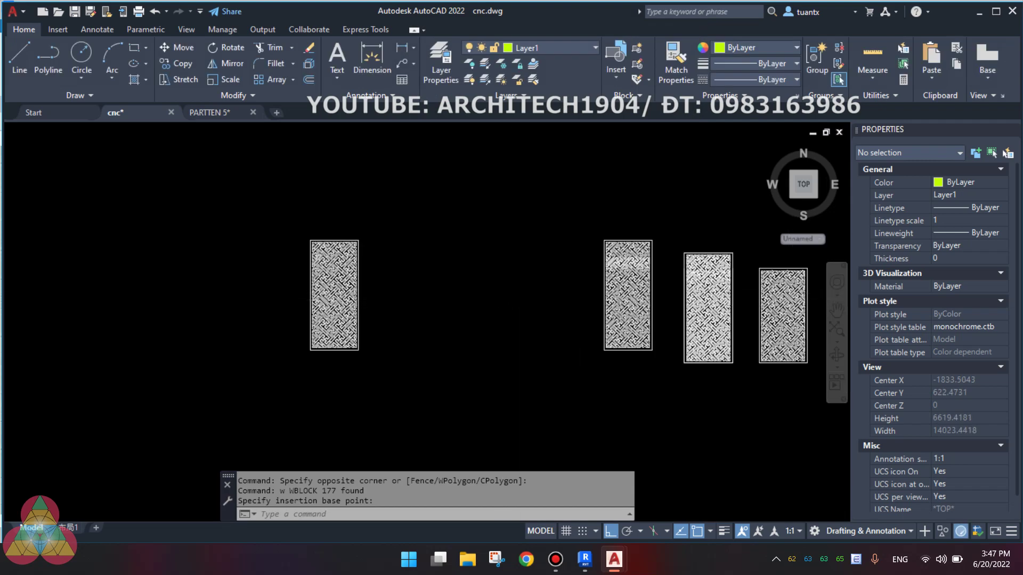
scroll(494, 314, "down", 2)
middle_click_drag(491, 312, 354, 318)
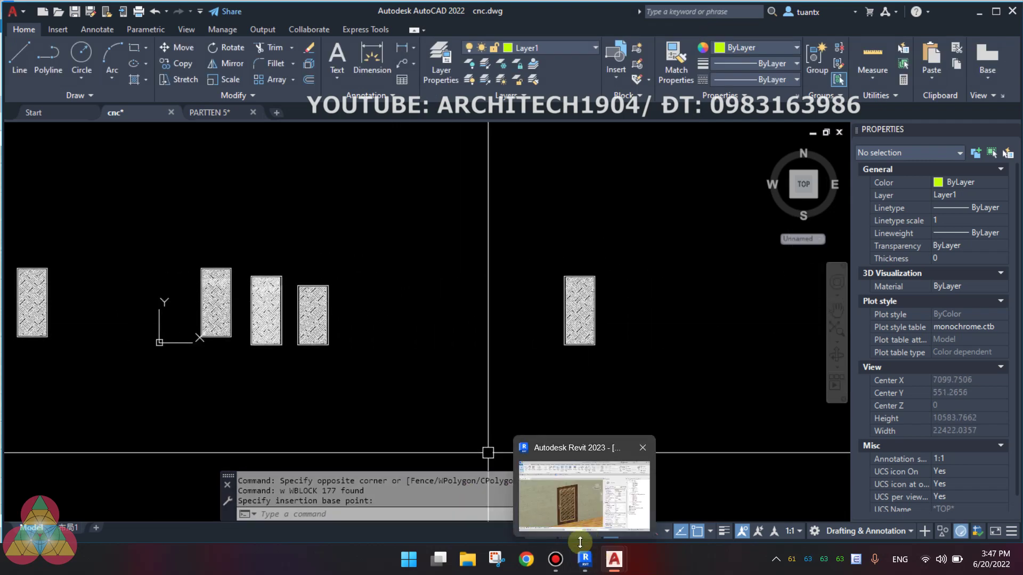
mouse_move(338, 376)
middle_mouse_down()
mouse_move(459, 368)
mouse_move(465, 378)
middle_mouse_up()
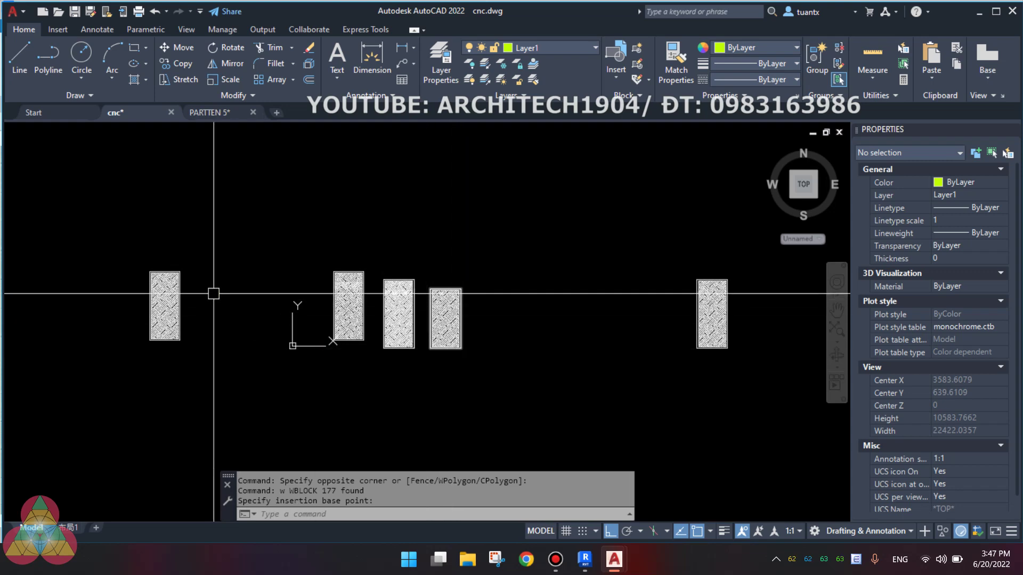
scroll(223, 290, "up", 2)
scroll(213, 293, "up", 2)
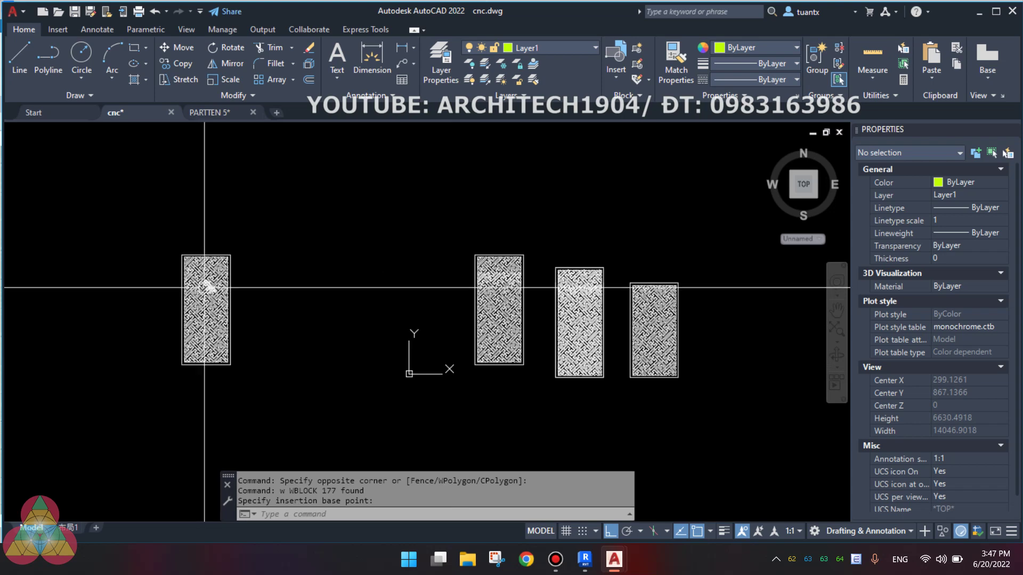
middle_click_drag(322, 306, 353, 297)
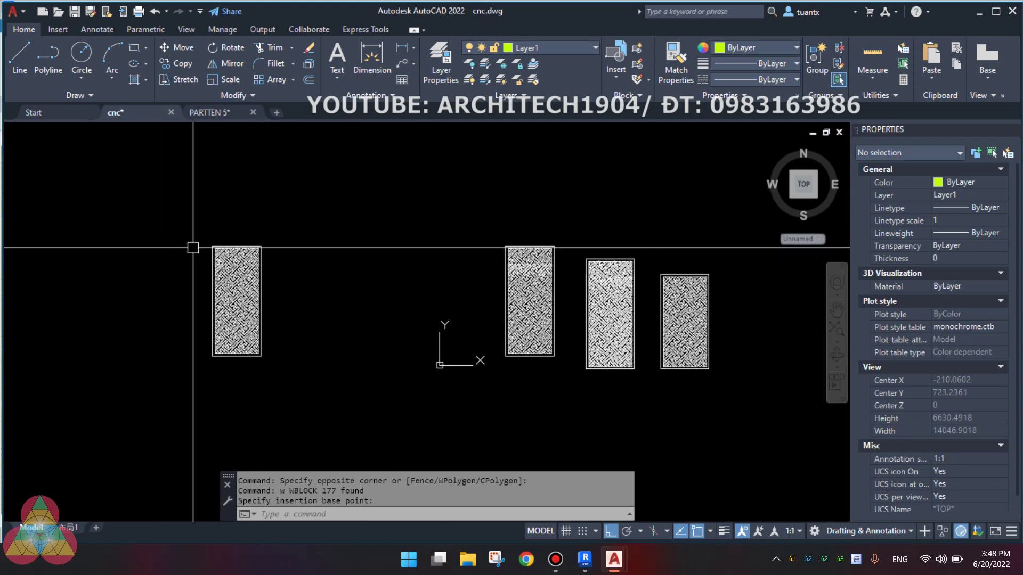
scroll(231, 255, "up", 2)
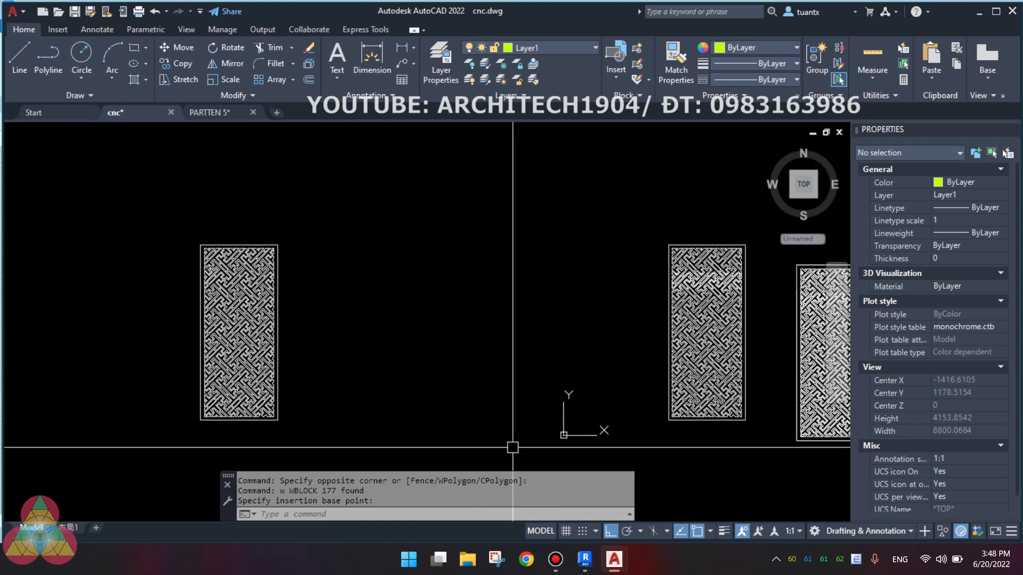
left_click(586, 566)
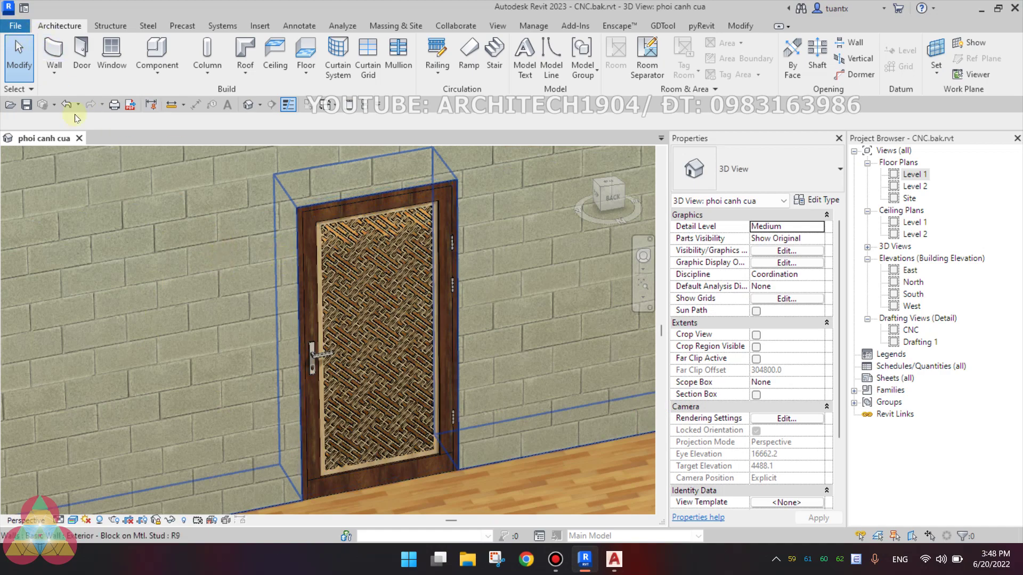
Open xingfa single door.rfa from Recent Documents and show its {3D} view
left_click(12, 28)
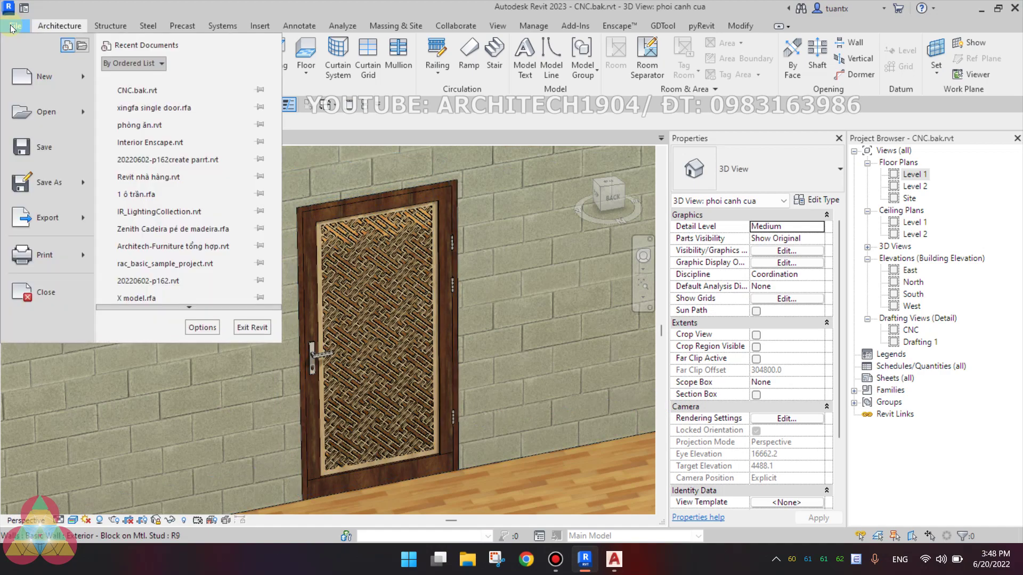
left_click(143, 110)
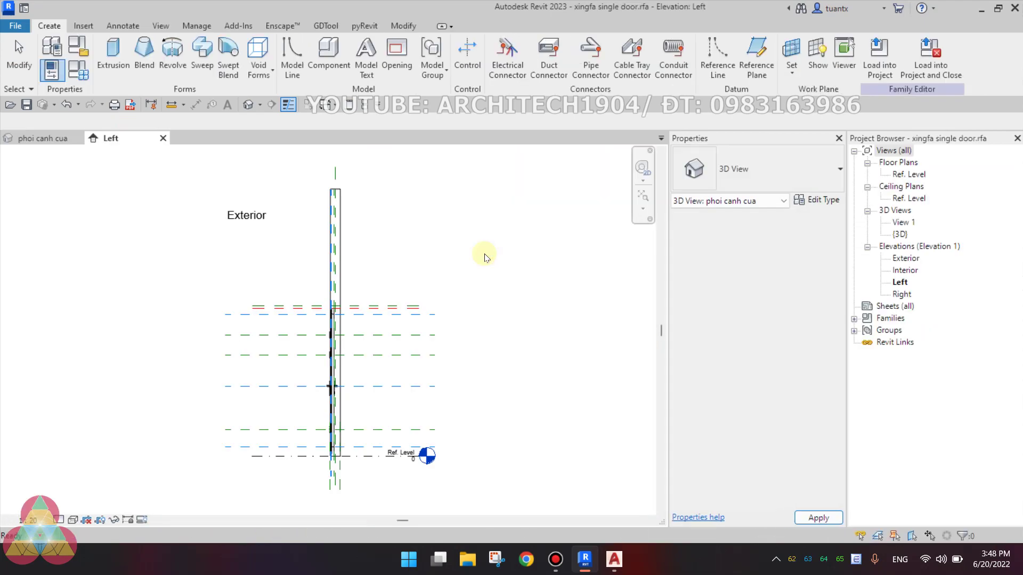
left_click(249, 106)
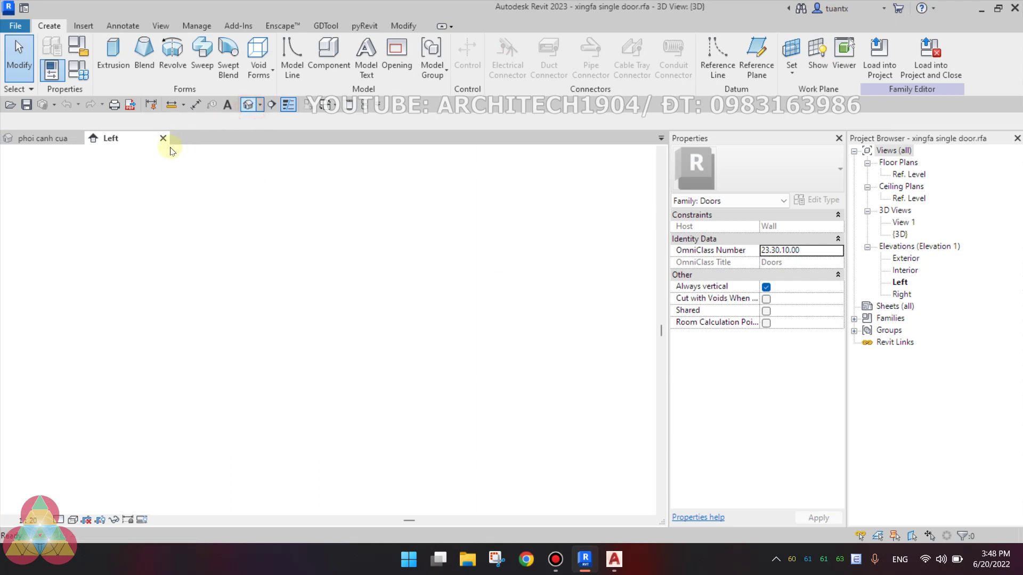
Orbit and zoom around the door, then select its Glass extrusion panel
scroll(349, 370, "up", 1)
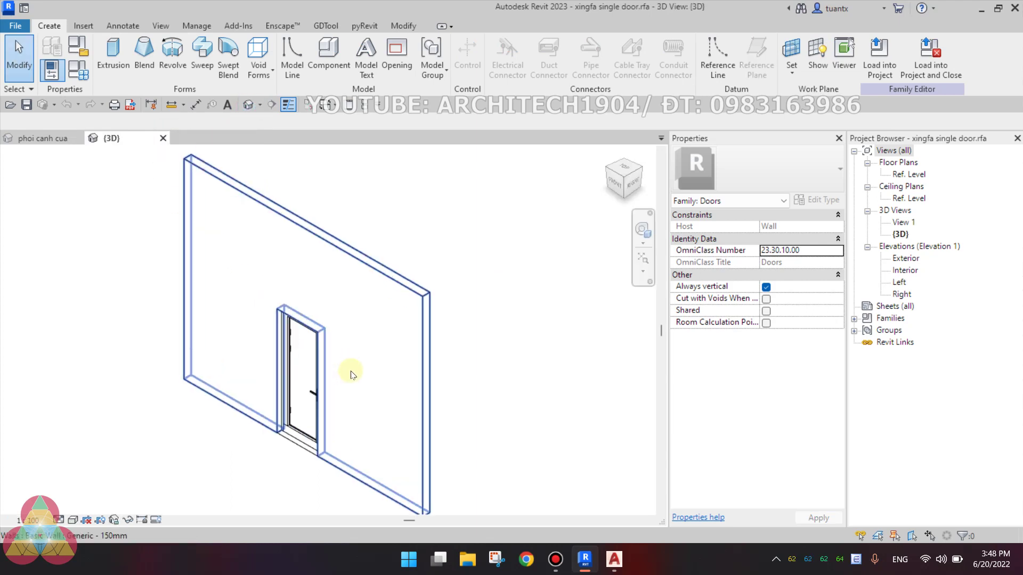
mouse_move(349, 370)
middle_mouse_down("shift")
mouse_move(201, 425)
mouse_move(278, 350)
middle_mouse_up("shift")
scroll(341, 317, "up", 3)
mouse_move(341, 318)
middle_mouse_down("shift")
mouse_move(319, 319)
mouse_move(331, 360)
mouse_move(522, 324)
mouse_move(267, 349)
mouse_move(463, 367)
middle_mouse_up("shift")
scroll(522, 324, "up", 3)
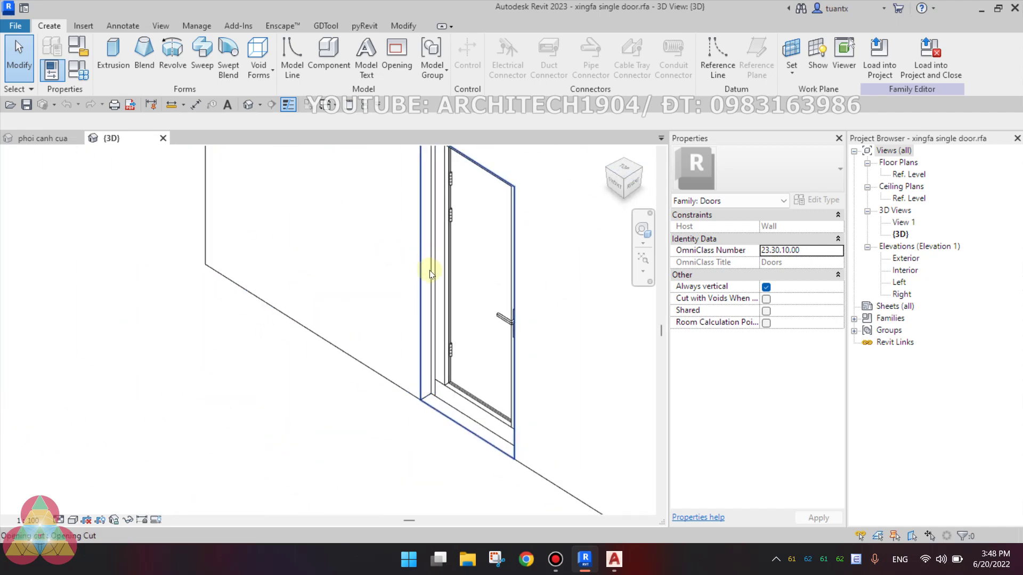
left_click(479, 354)
Open the door's Exterior elevation and zoom in on the hinges
key("Escape")
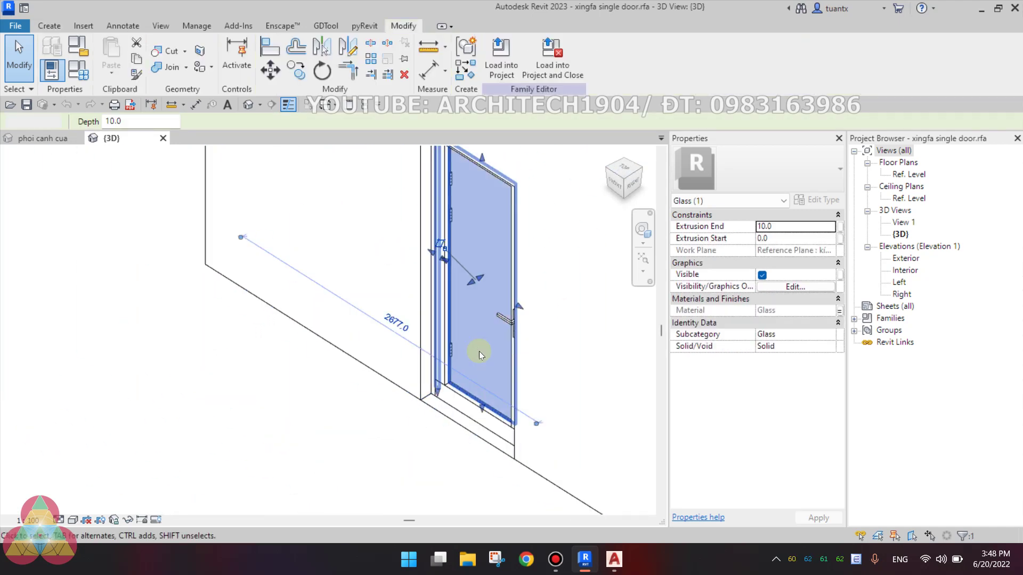
double_click(916, 260)
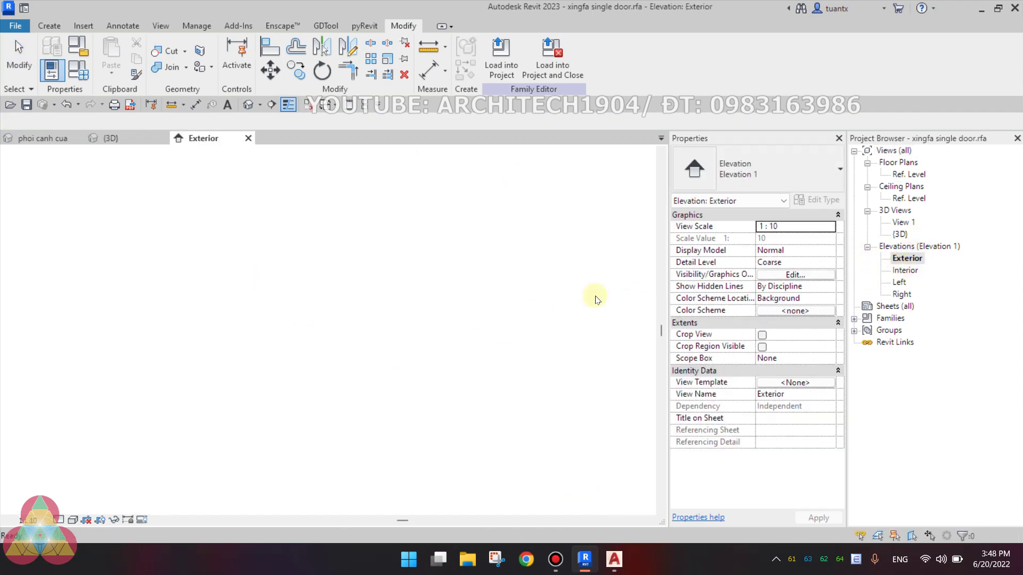
scroll(334, 361, "up", 2)
scroll(331, 355, "up", 1)
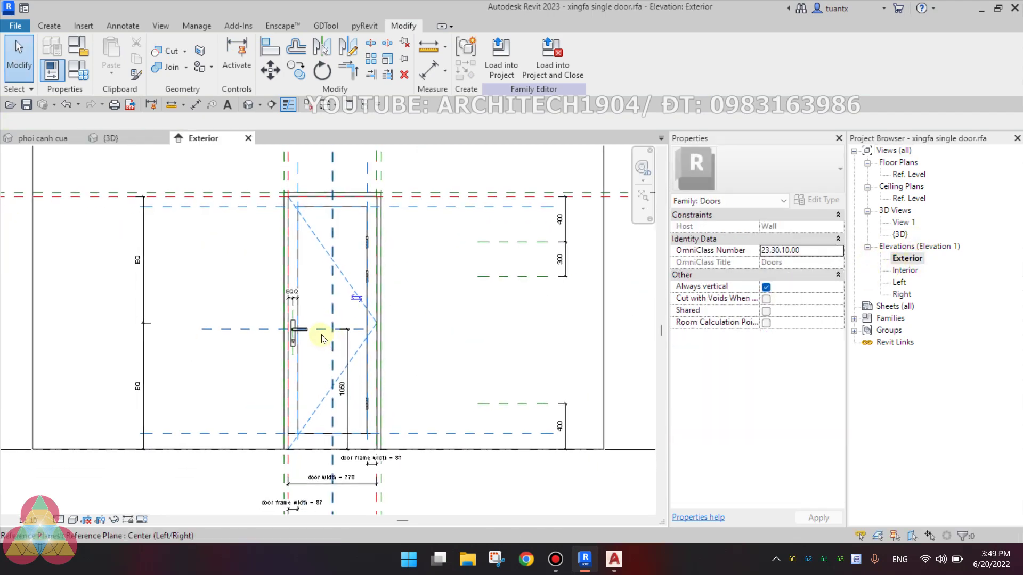
scroll(331, 354, "up", 1)
scroll(331, 349, "up", 2)
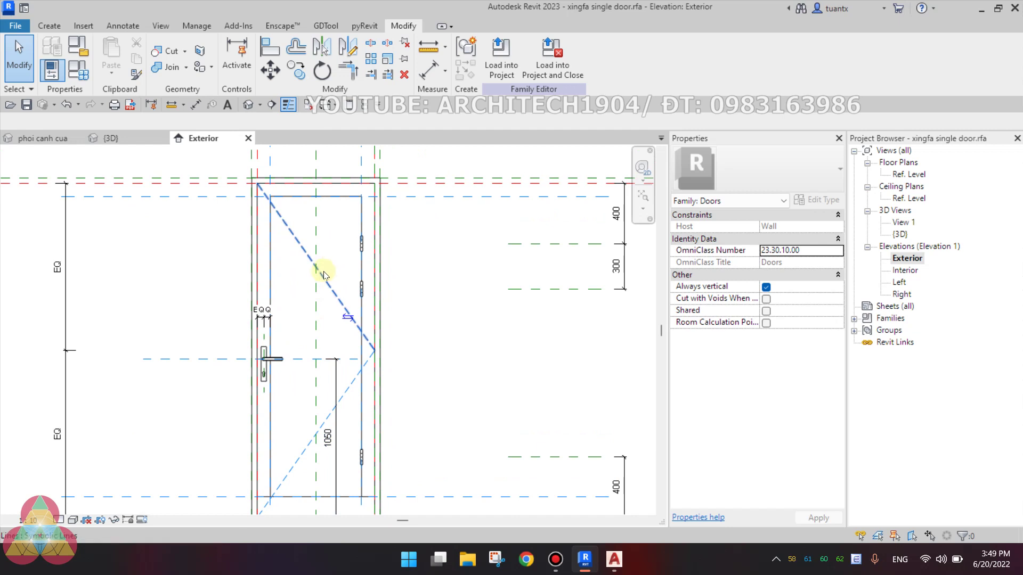
Align the upper hinge to the door width reference plane, removing the conflicting constraints
key("l")
scroll(356, 230, "up", 1)
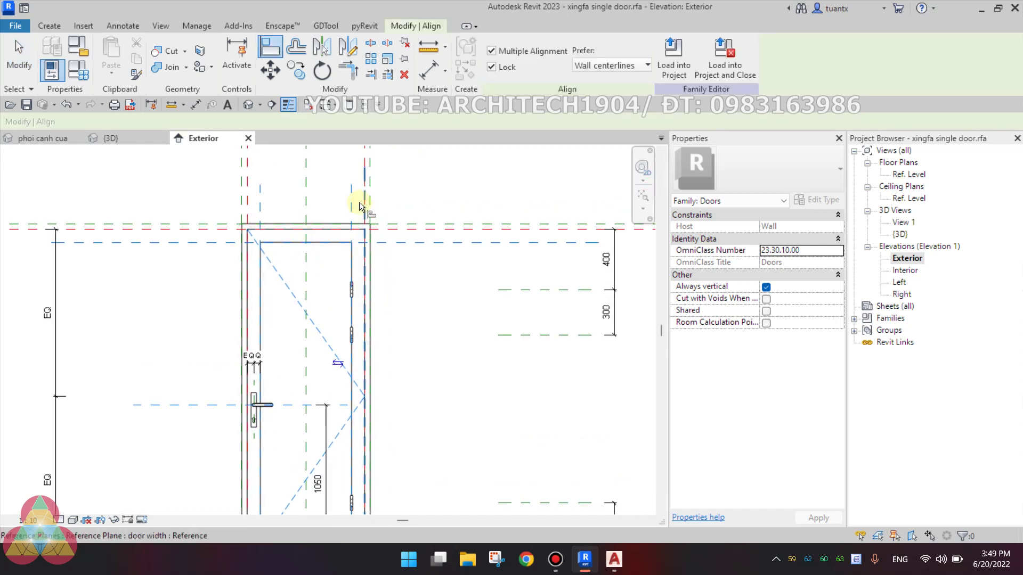
scroll(359, 202, "up", 1)
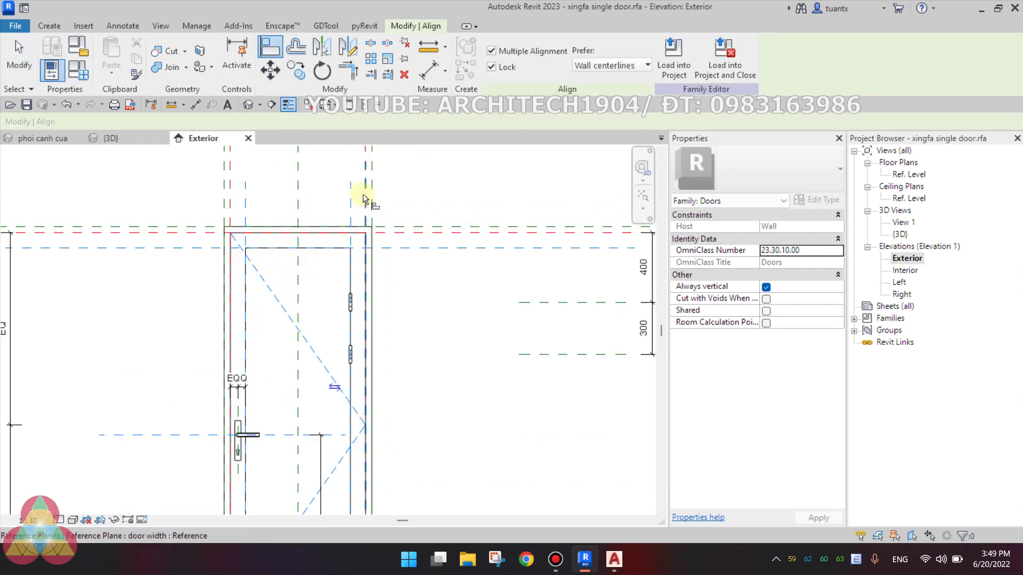
left_click(350, 302)
left_click(762, 524)
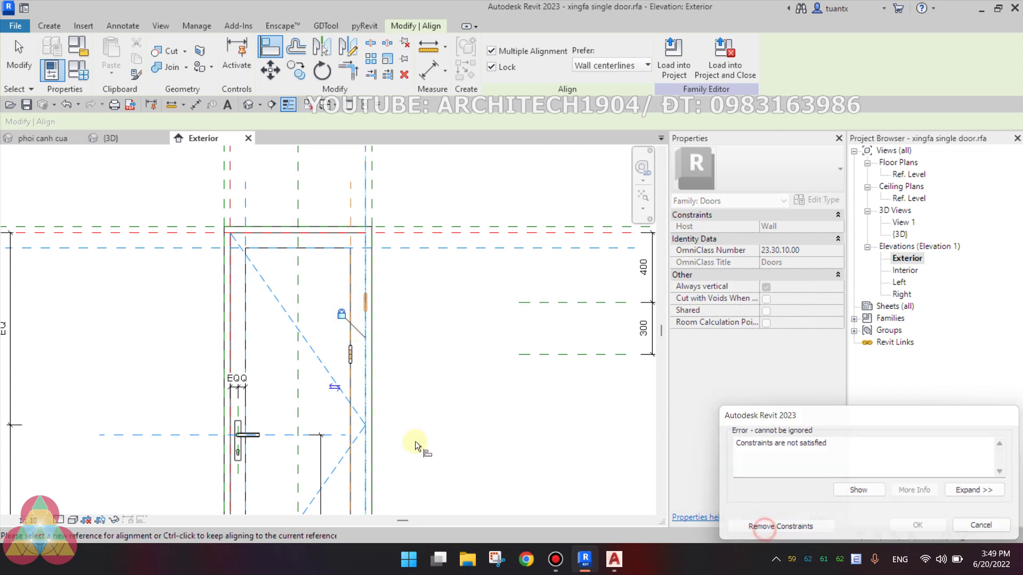
scroll(349, 353, "up", 2)
left_click(349, 354)
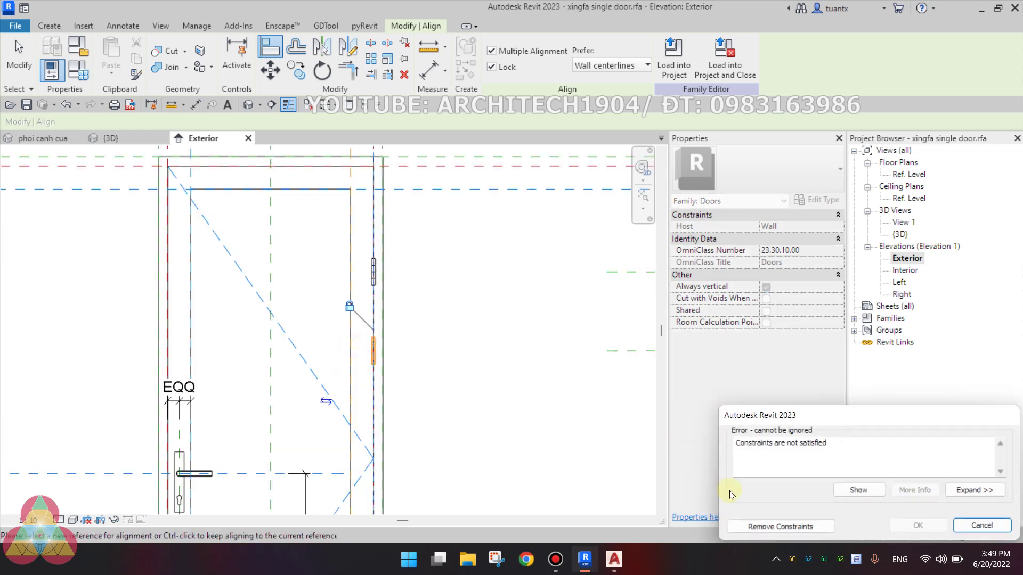
left_click(788, 527)
Align the lower hinge to the same reference plane, again removing the blocking constraints
middle_click_drag(412, 395, 399, 270)
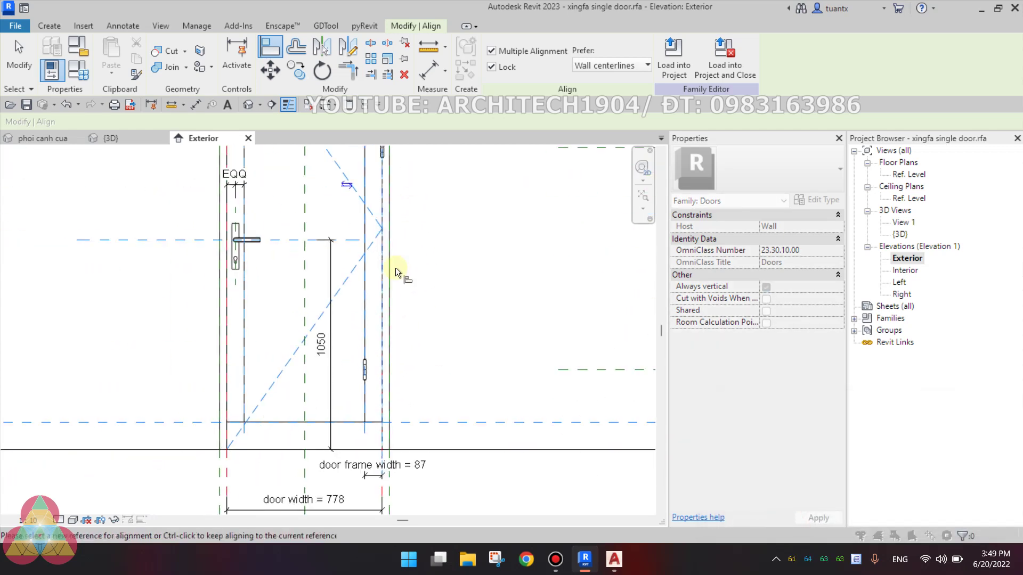
left_click(367, 371)
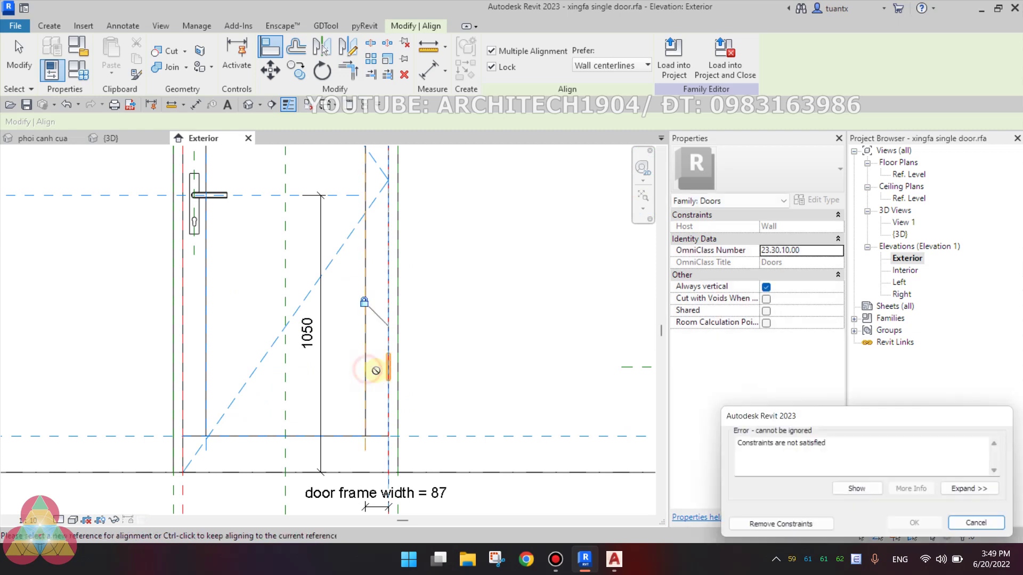
left_click(769, 528)
scroll(491, 372, "down", 2)
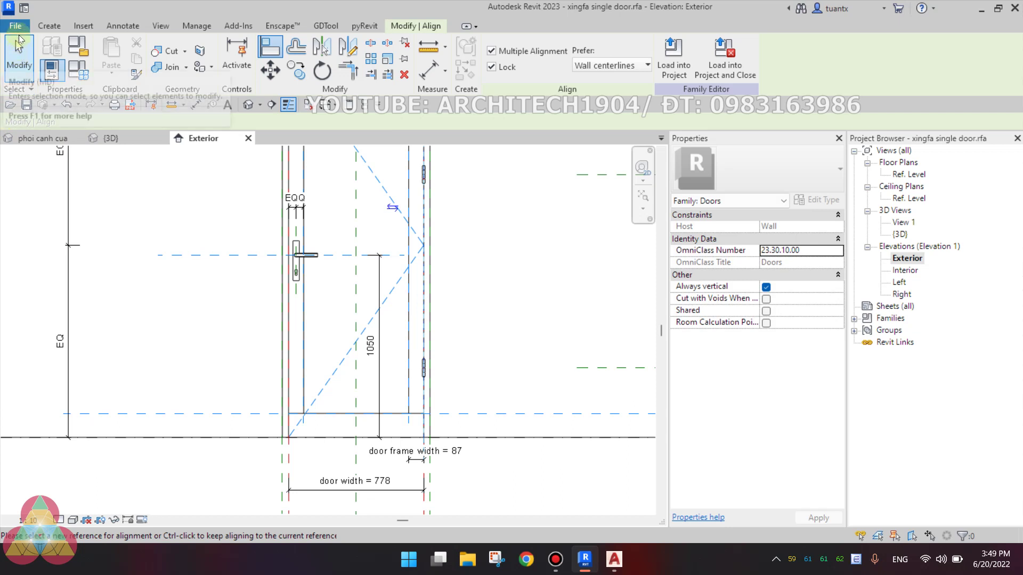
left_click(18, 28)
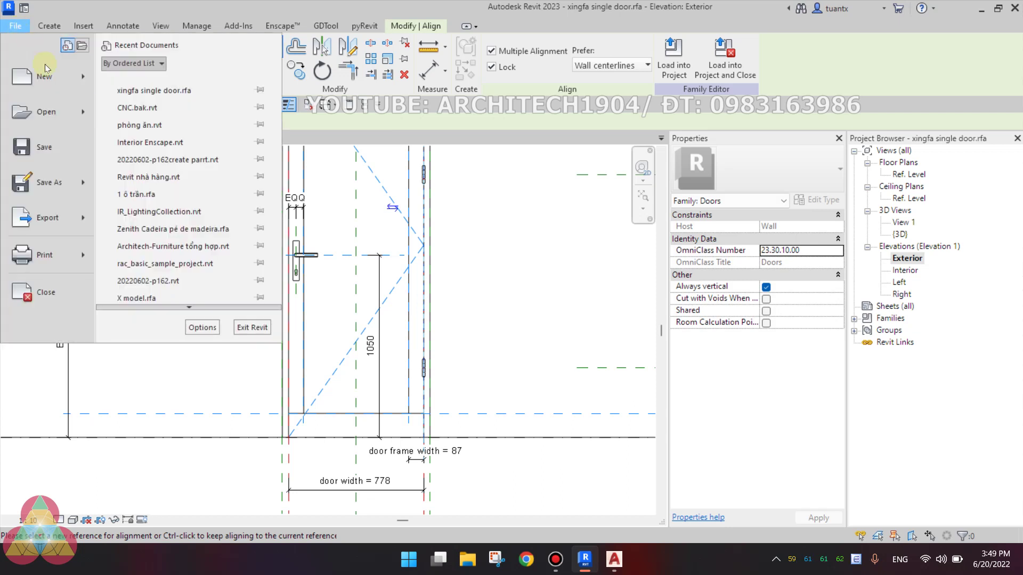
mouse_move(45, 77)
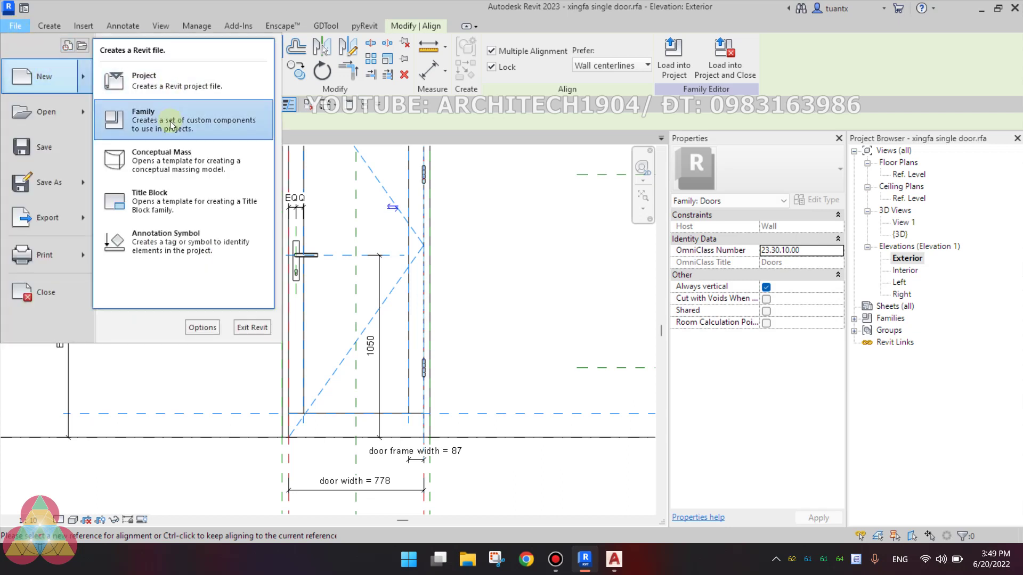
Start a new family from Metric Generic Model.rft in the English templates folder
left_click(171, 125)
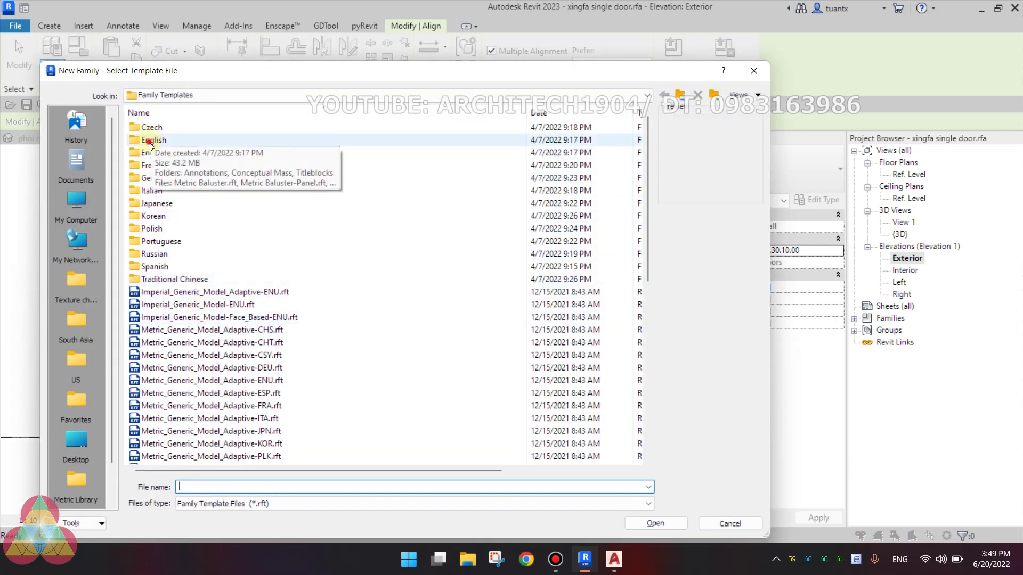
double_click(149, 140)
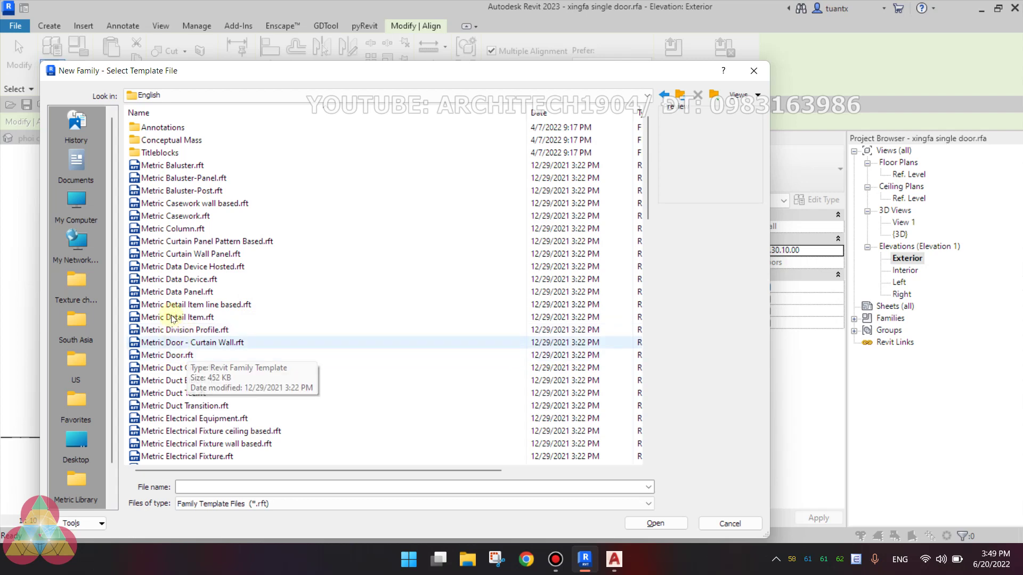
left_click(176, 254)
scroll(187, 297, "down", 1)
scroll(213, 309, "down", 2)
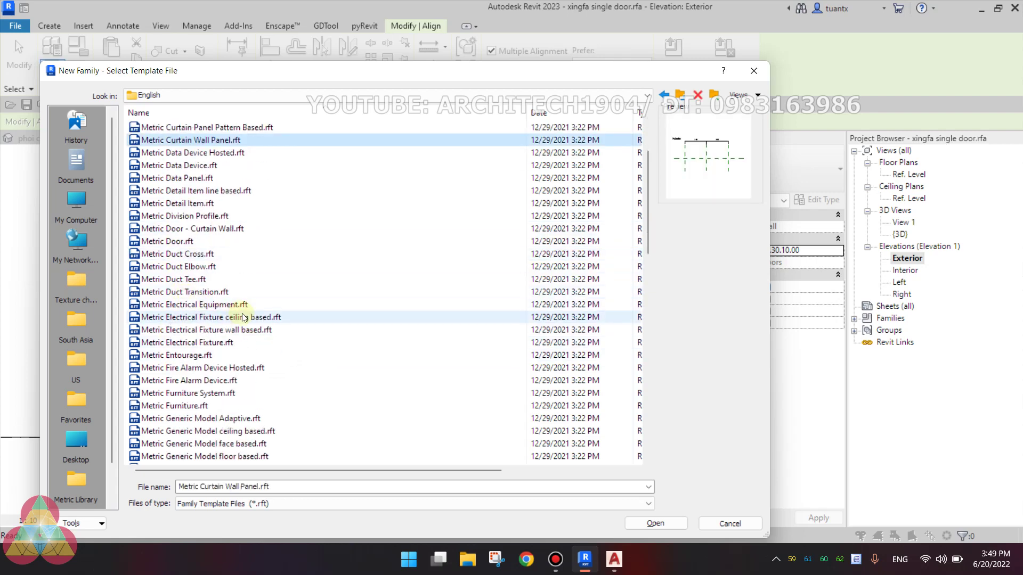
scroll(186, 298, "down", 1)
scroll(200, 327, "down", 1)
scroll(208, 332, "down", 1)
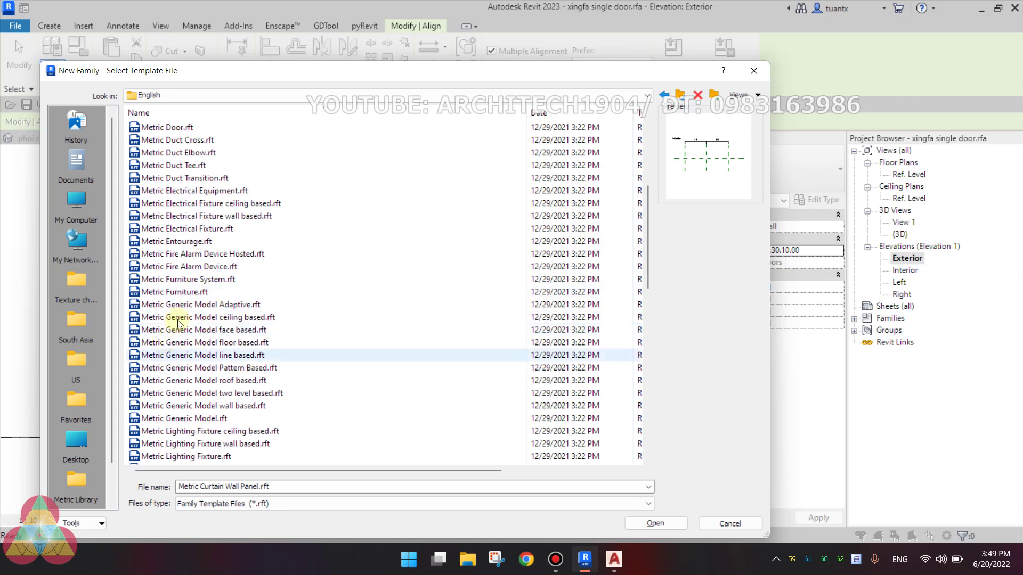
left_click(173, 419)
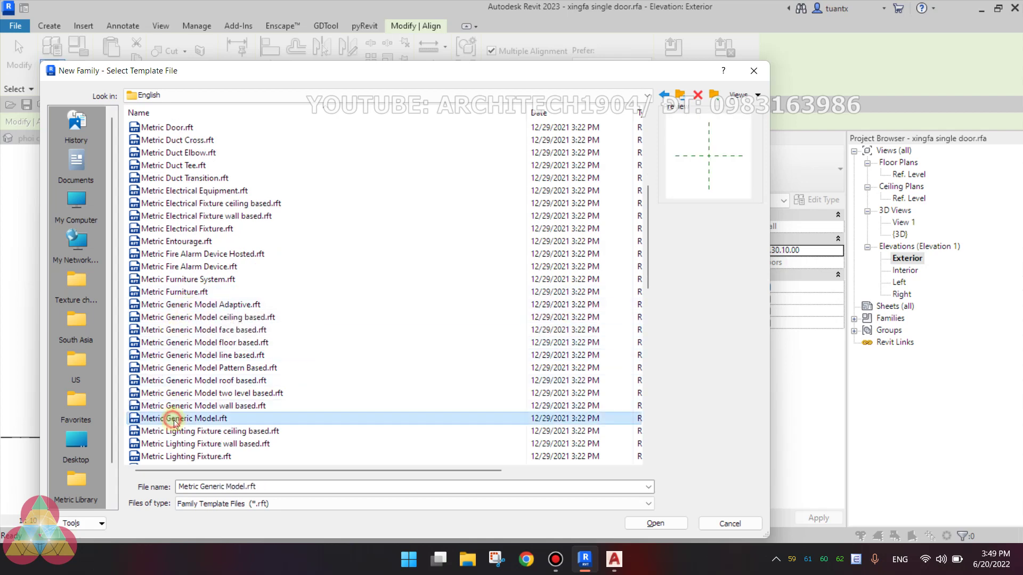
left_click(644, 525)
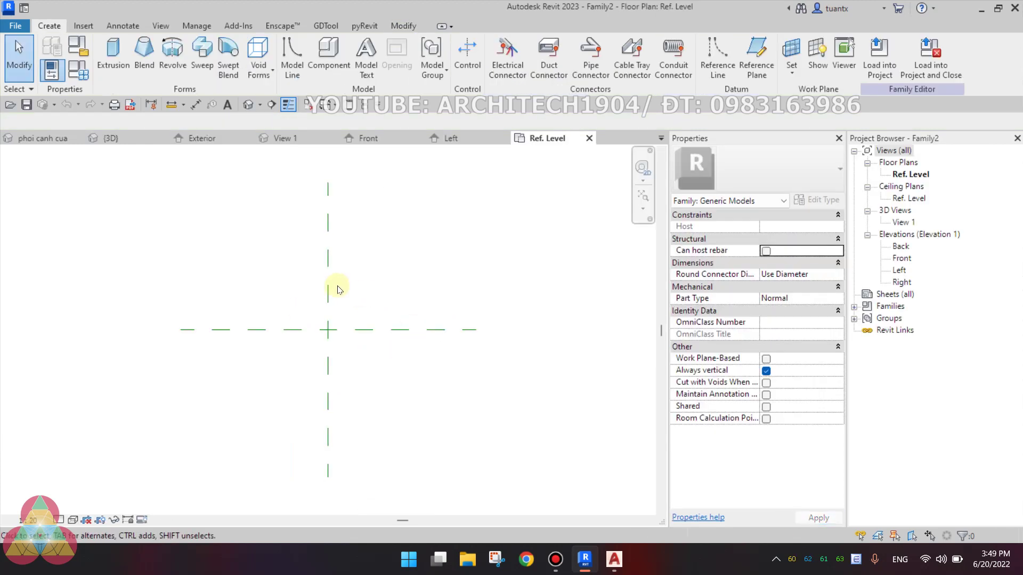
Set Family2's category to Doors in Family Category and Parameters
scroll(348, 329, "up", 2)
middle_click_drag(363, 352, 368, 358)
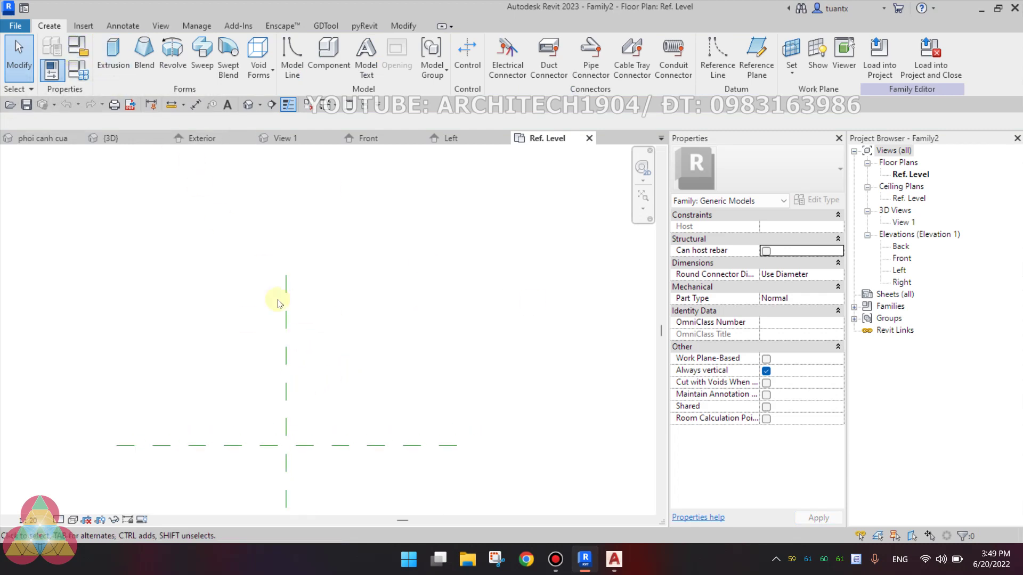
left_click(313, 105)
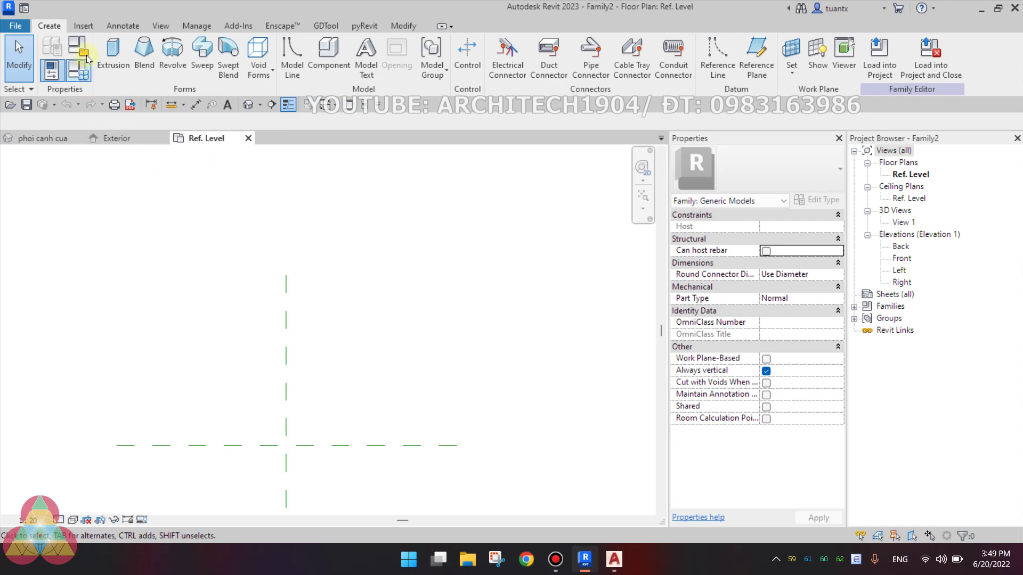
left_click(78, 48)
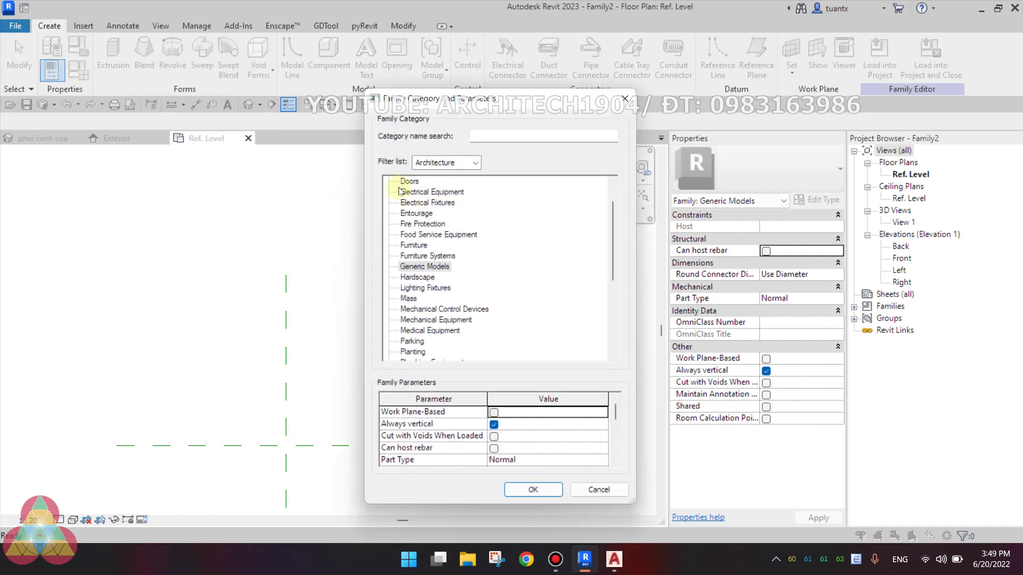
left_click(409, 183)
left_click(533, 489)
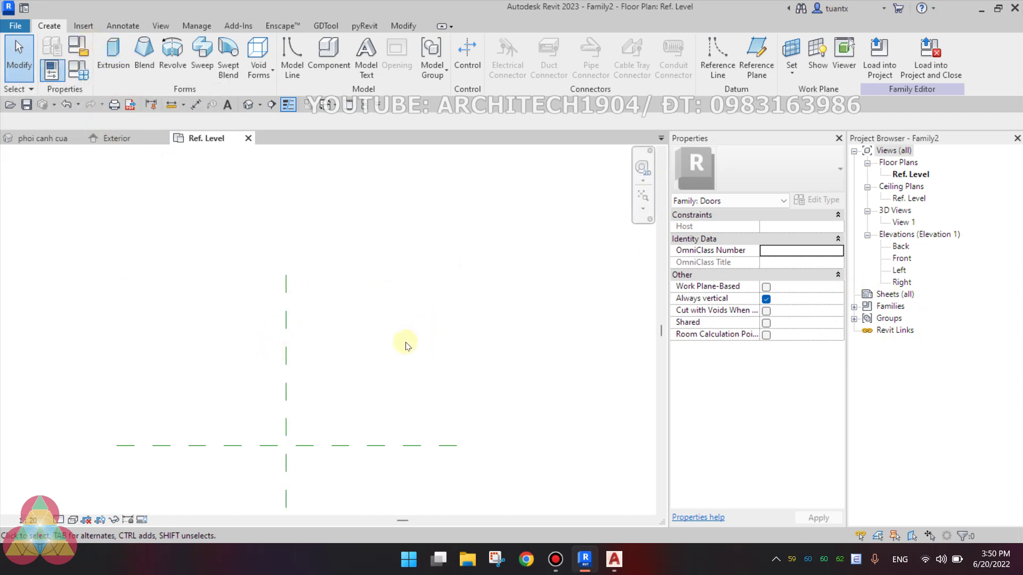
Check Family Types without changes, then open Elevations > Front from the Project Browser
left_click(83, 54)
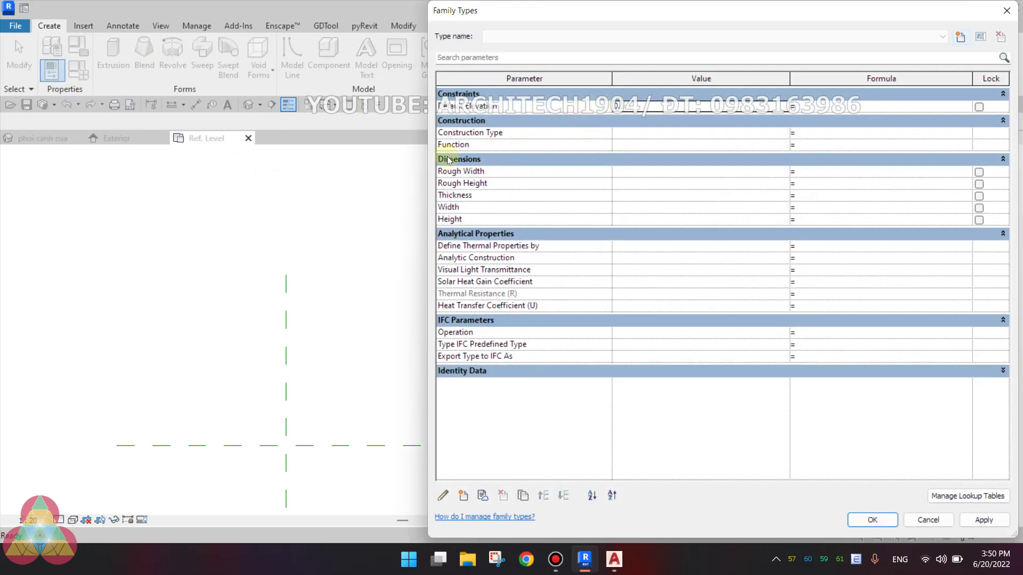
left_click(929, 520)
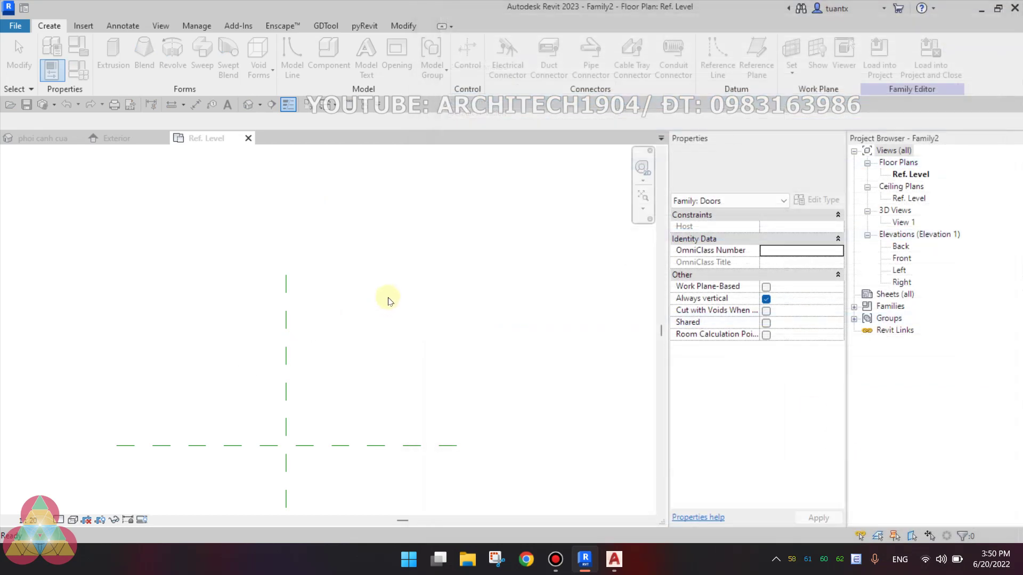
left_click(388, 297)
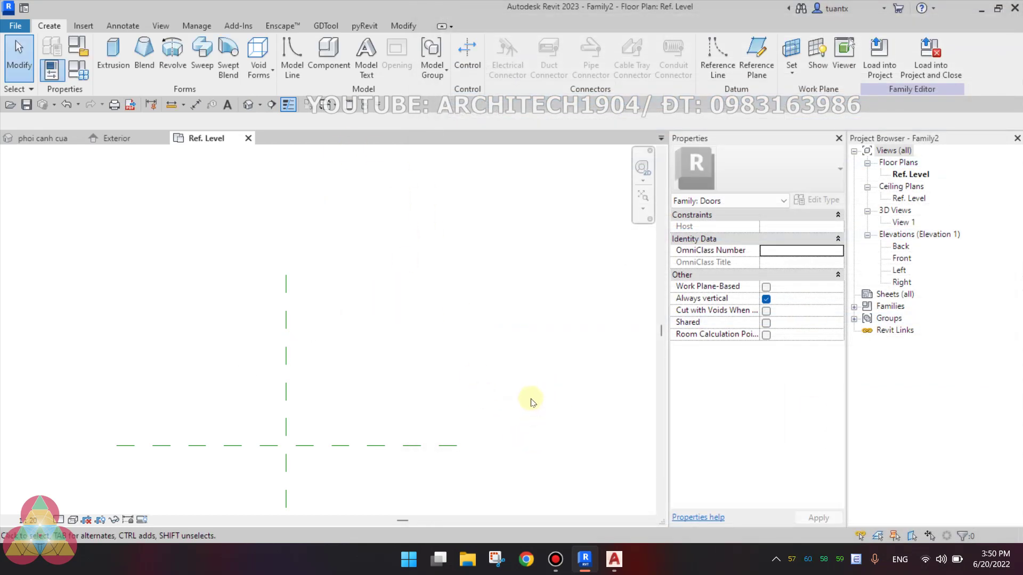
double_click(903, 260)
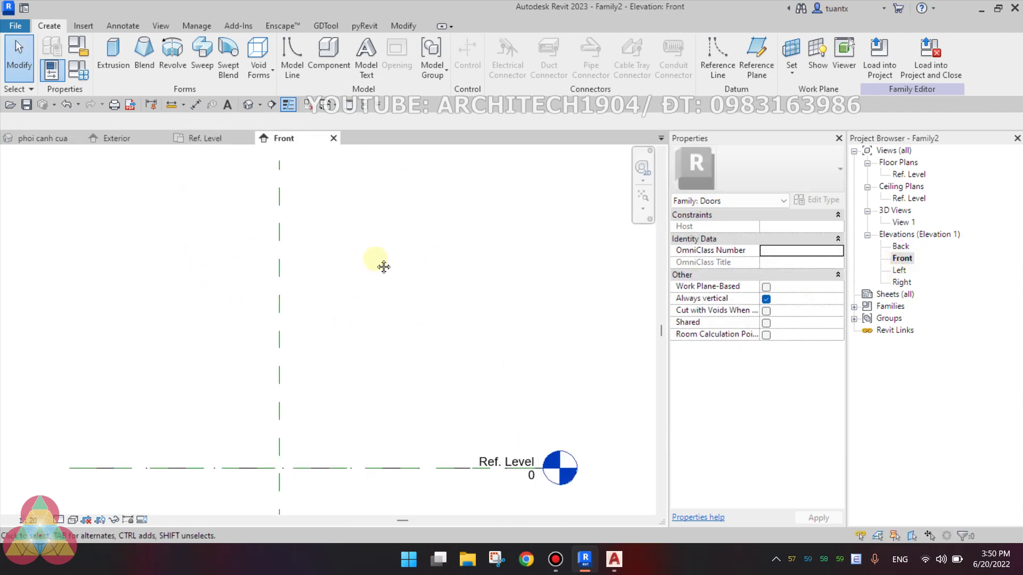
Select the Front view and start an extrusion sketch with 250.0 depth
middle_click_drag(369, 255, 394, 281)
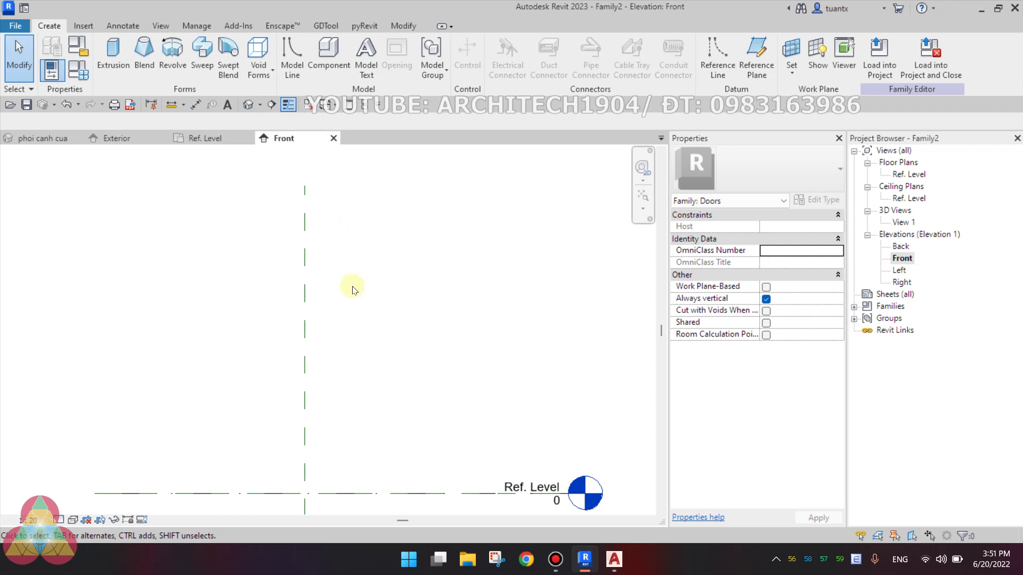
left_click(905, 259)
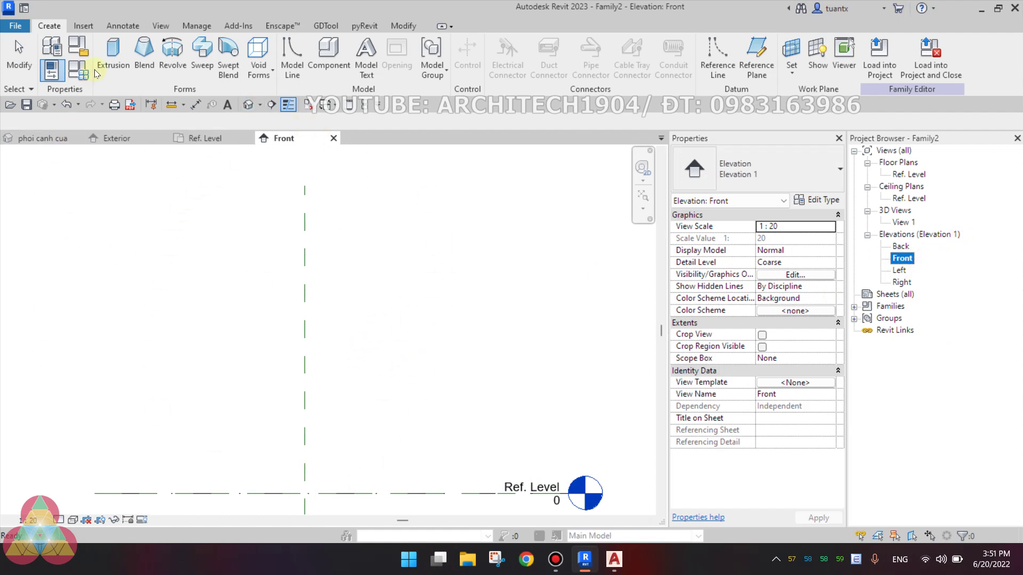
left_click(113, 49)
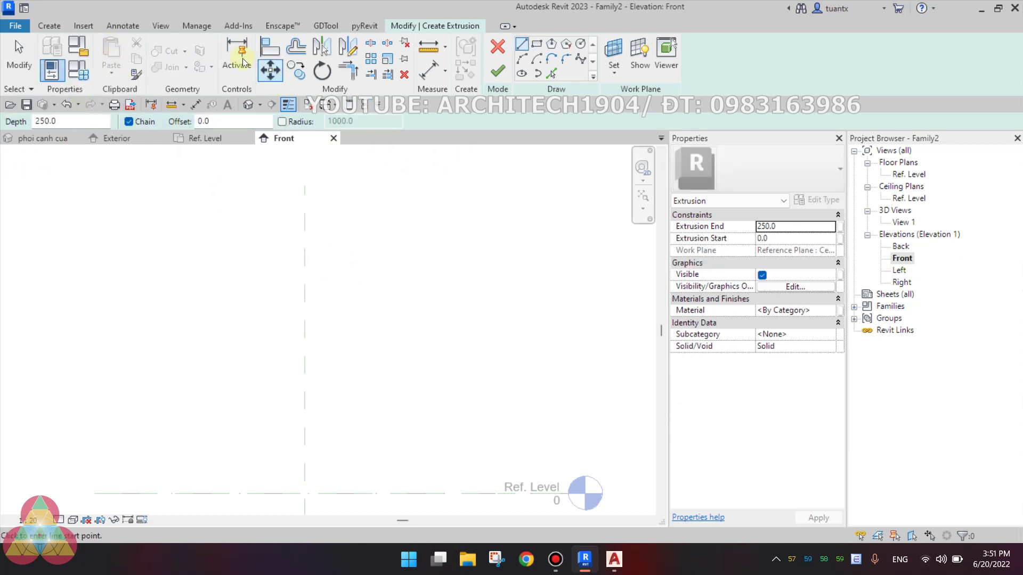
Import cnc2.dwg into the extrusion sketch, current view only
left_click(85, 27)
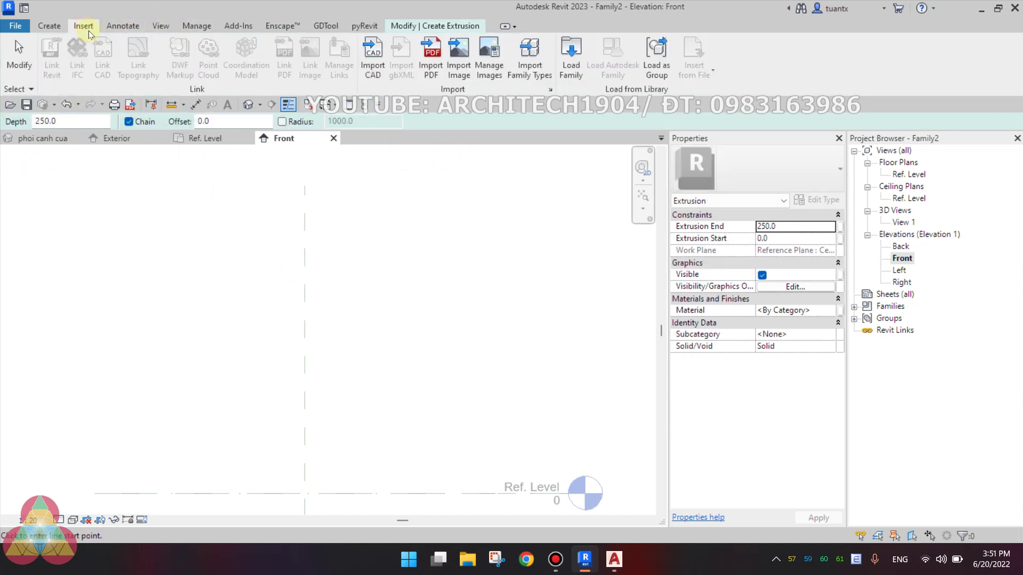
left_click(372, 59)
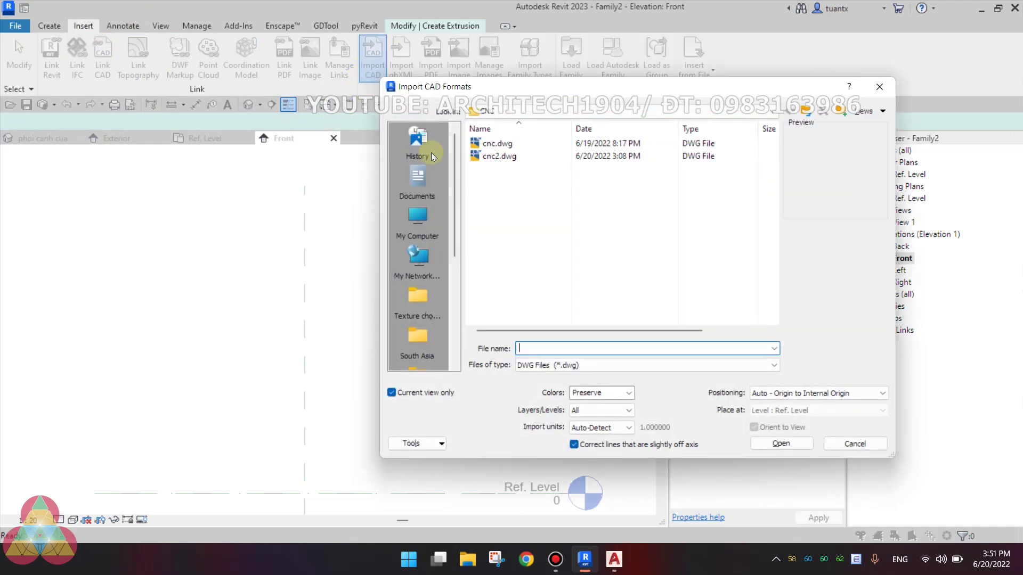
left_click(488, 158)
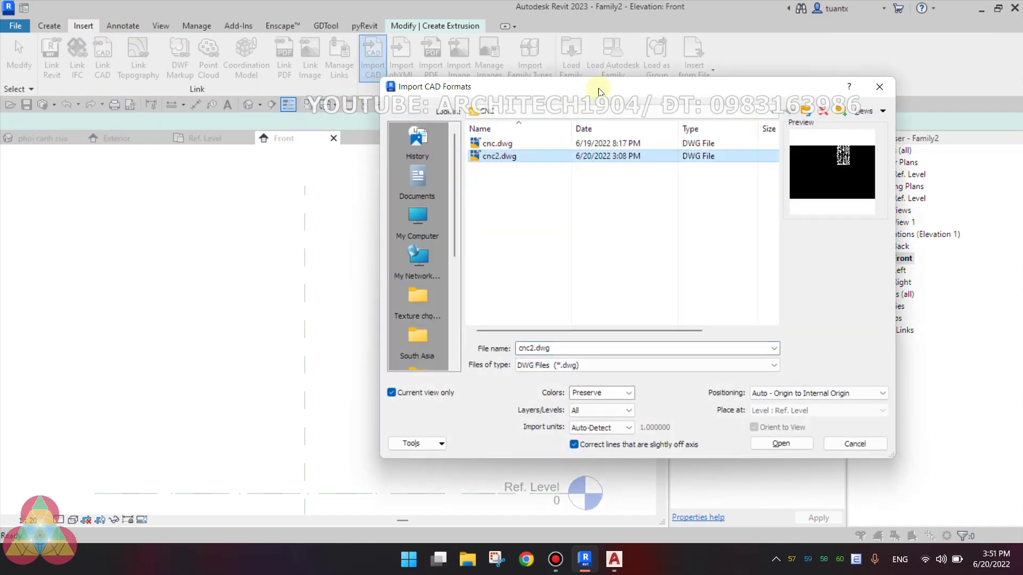
left_click_drag(599, 91, 327, 57)
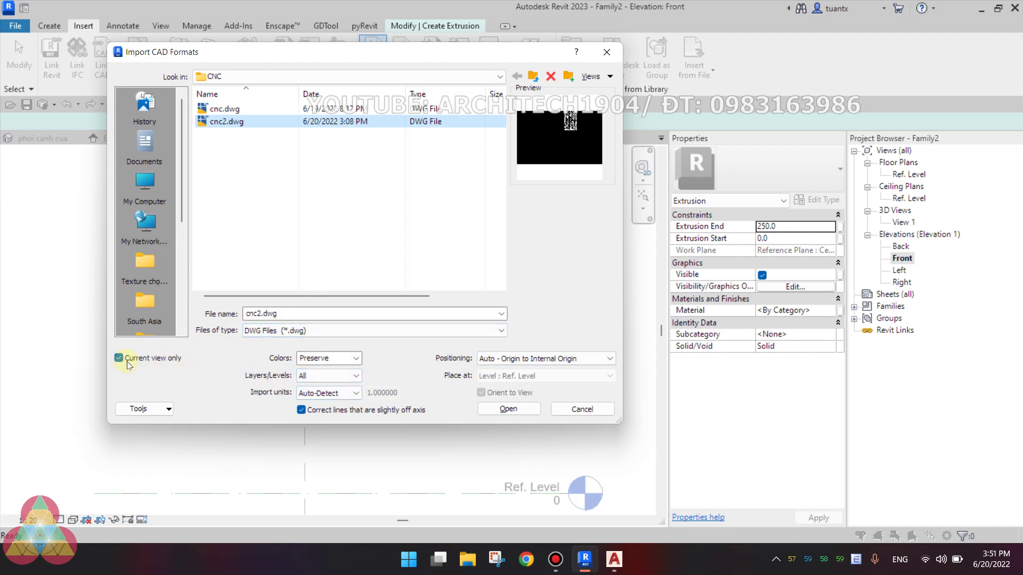
left_click(509, 409)
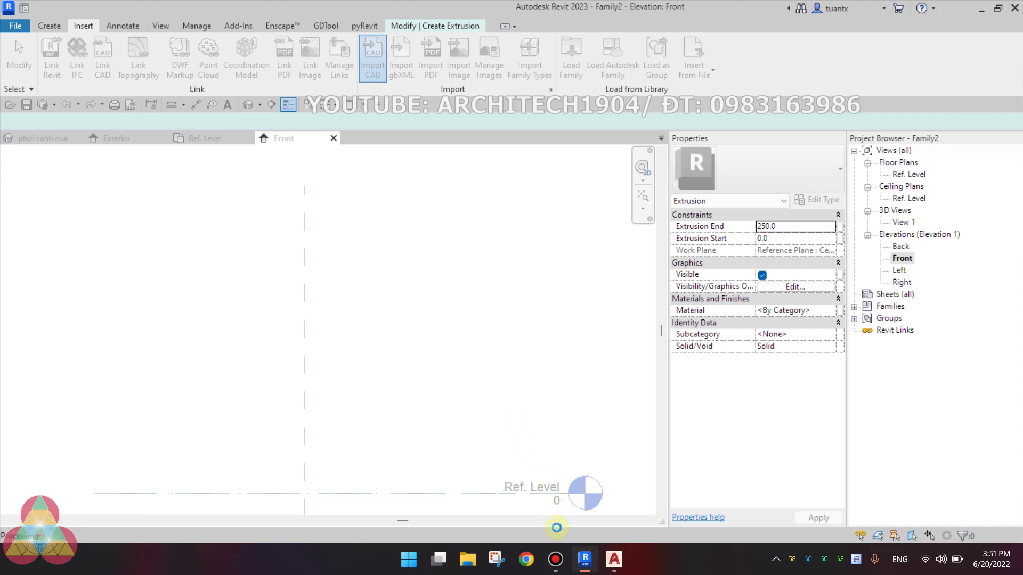
Close the off-axis sketch line warning and pan to the magenta imported lattice
left_click(560, 565)
left_click(560, 564)
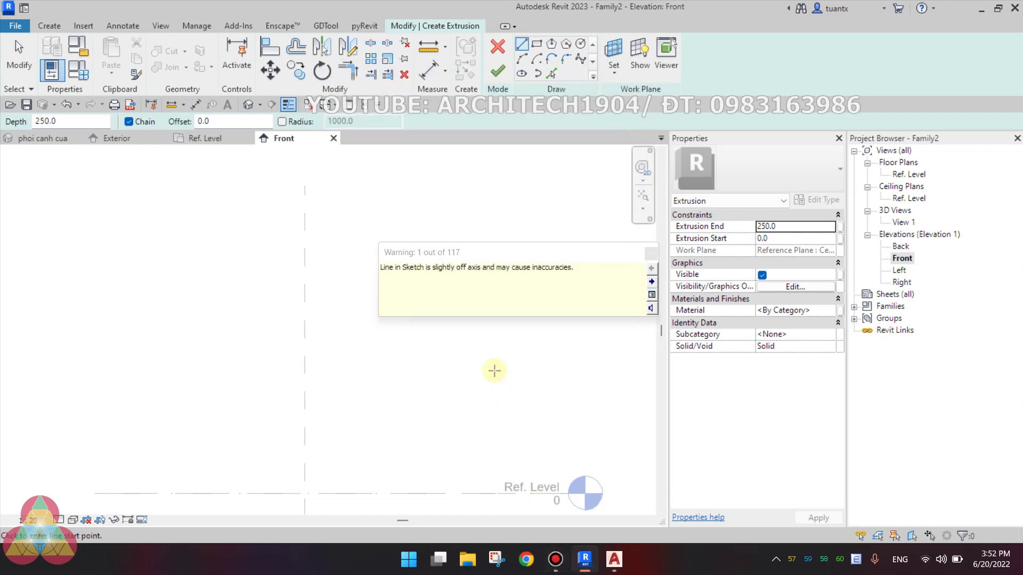
scroll(485, 342, "down", 1)
scroll(460, 341, "down", 1)
left_click_drag(516, 255, 475, 243)
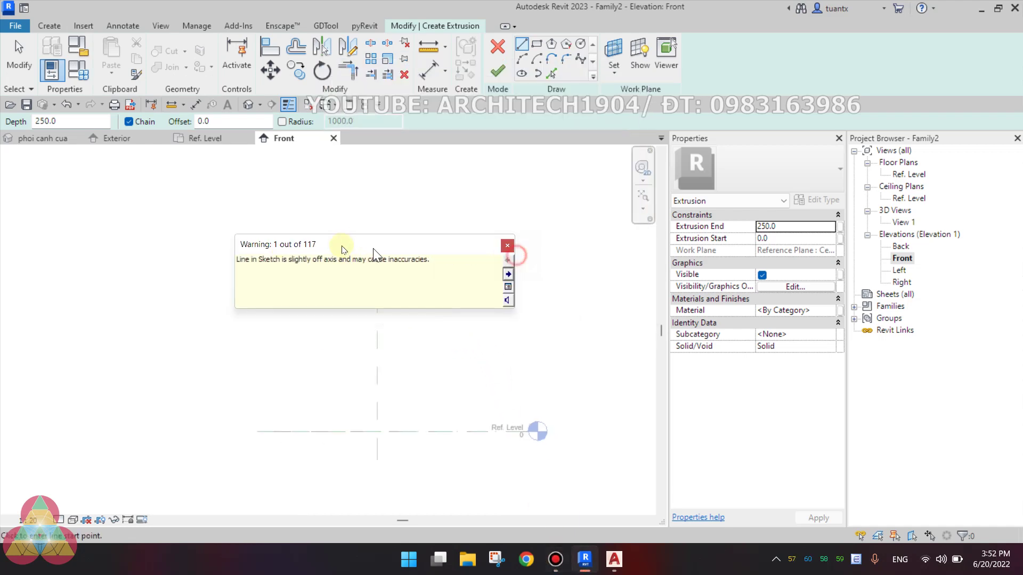
left_click(476, 242)
scroll(455, 275, "down", 2)
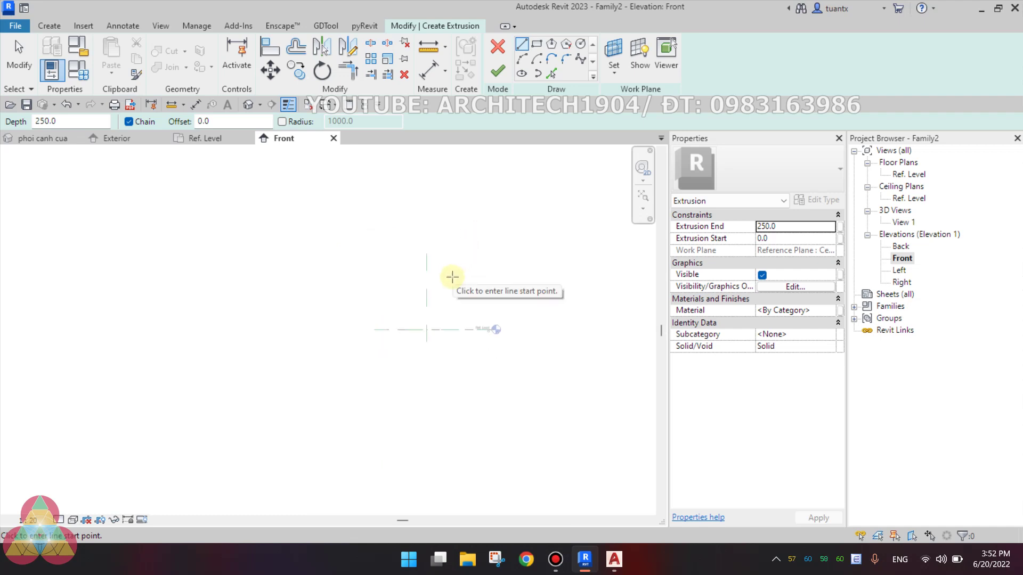
middle_click_drag(406, 299, 265, 362)
scroll(501, 320, "up", 1)
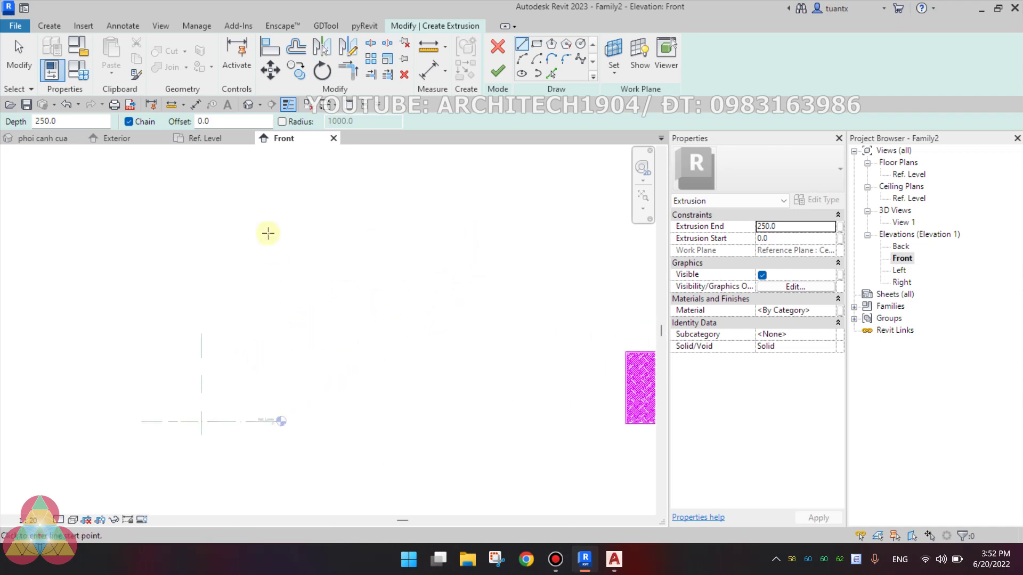
left_click(270, 69)
Window-select the lattice lines and move their bottom midpoint onto the Center (Left/Right) plane
middle_click_drag(588, 429, 486, 410)
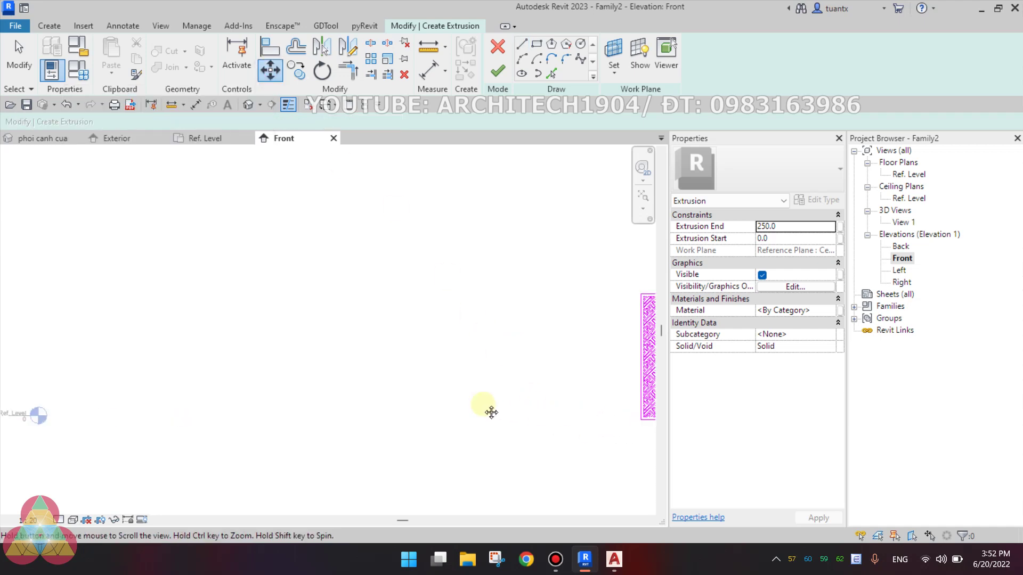
scroll(441, 355, "up", 2)
left_click(20, 59)
left_click_drag(420, 222, 597, 469)
key("m")
key("v")
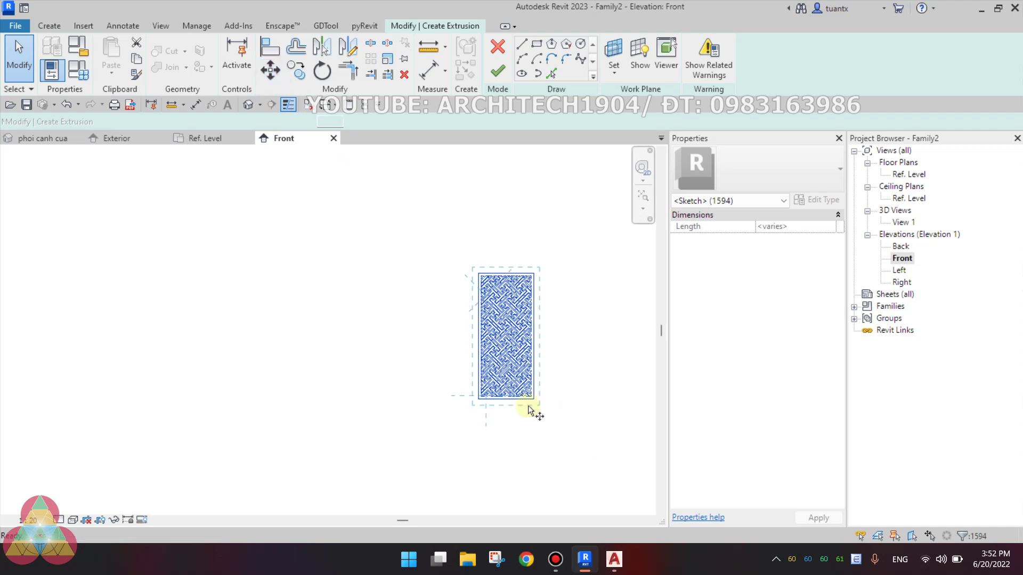
left_click(505, 404)
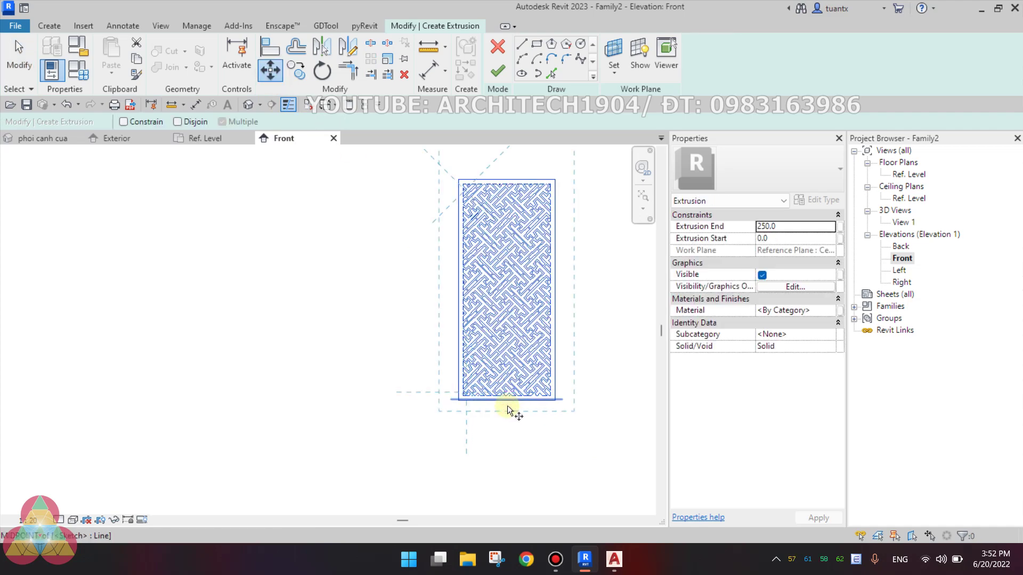
scroll(507, 403, "up", 3)
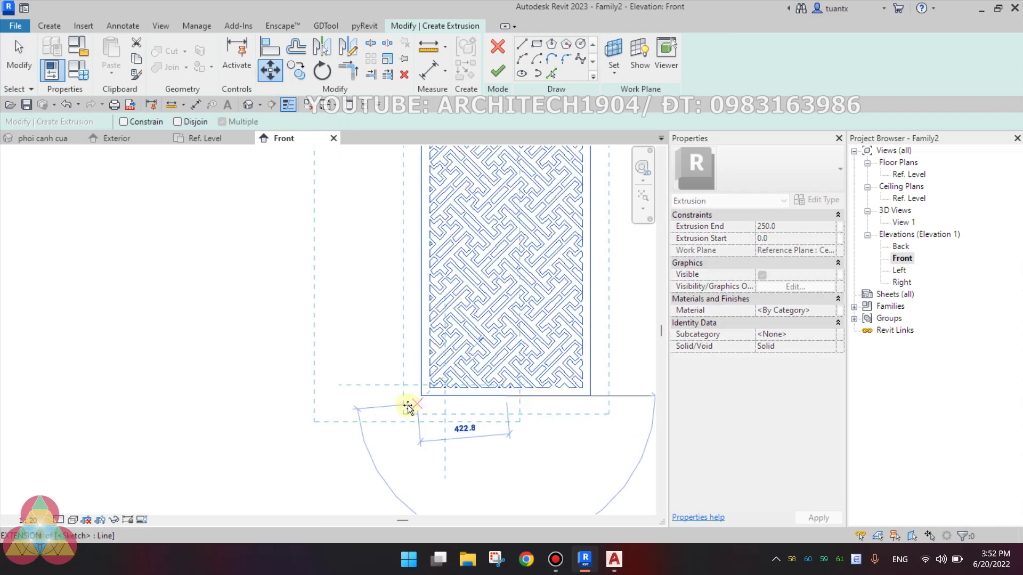
scroll(413, 381, "down", 3)
scroll(405, 368, "down", 2)
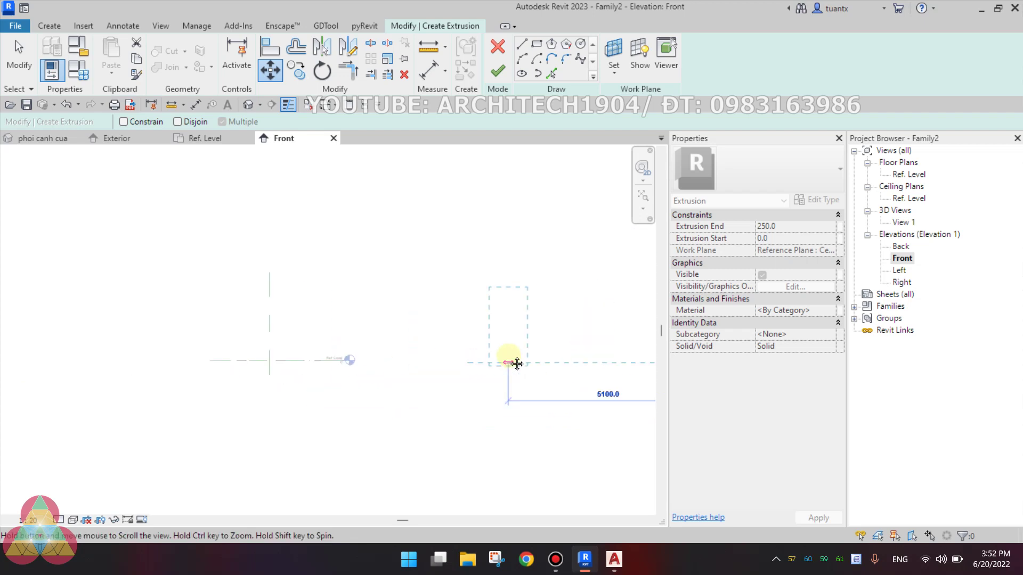
scroll(283, 366, "up", 3)
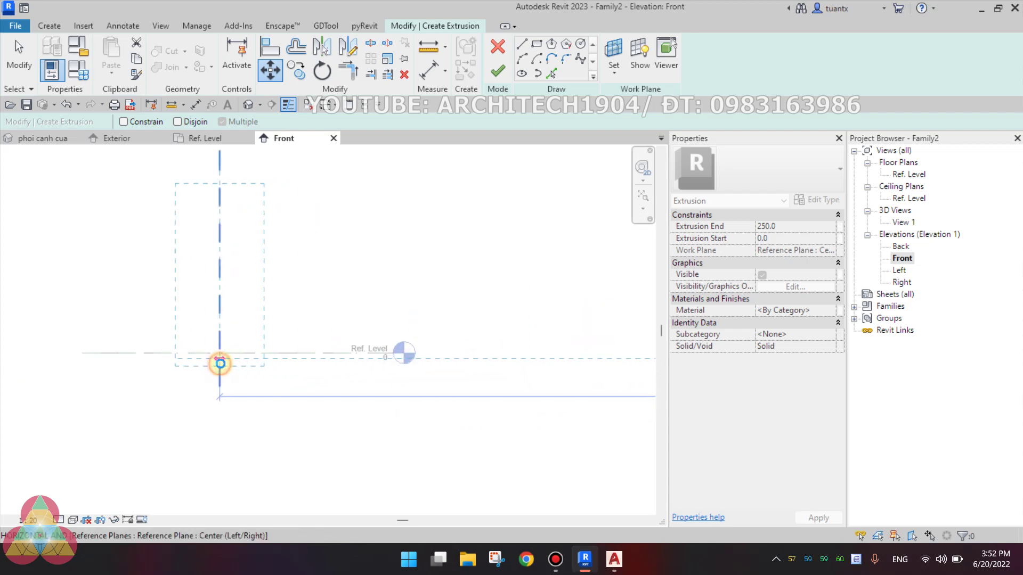
left_click(216, 360)
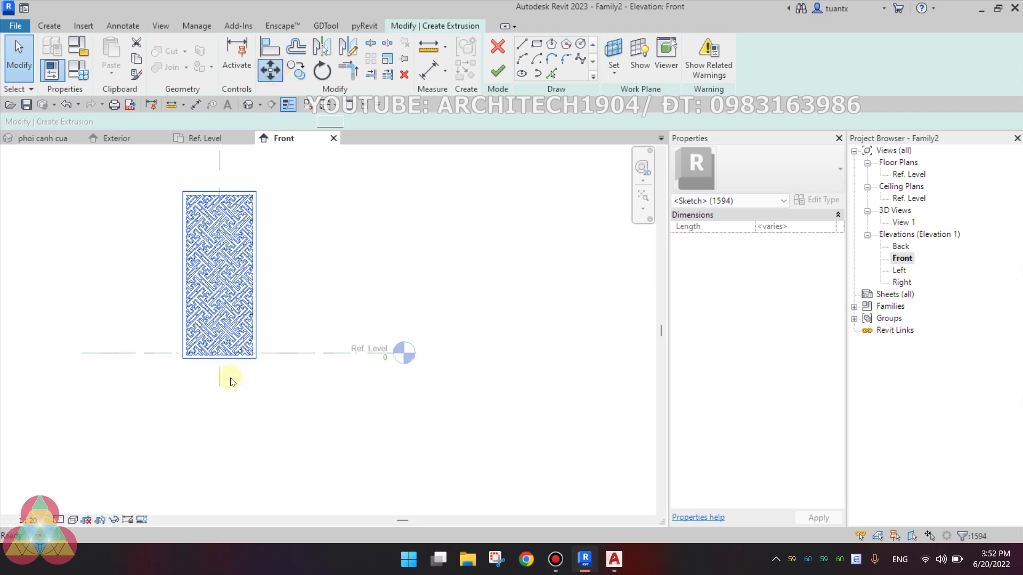
Move the 1594 lattice lines again onto the reference-plane intersection at Ref. Level
scroll(226, 373, "up", 2)
scroll(224, 366, "up", 2)
key("m")
key("v")
left_click(210, 352)
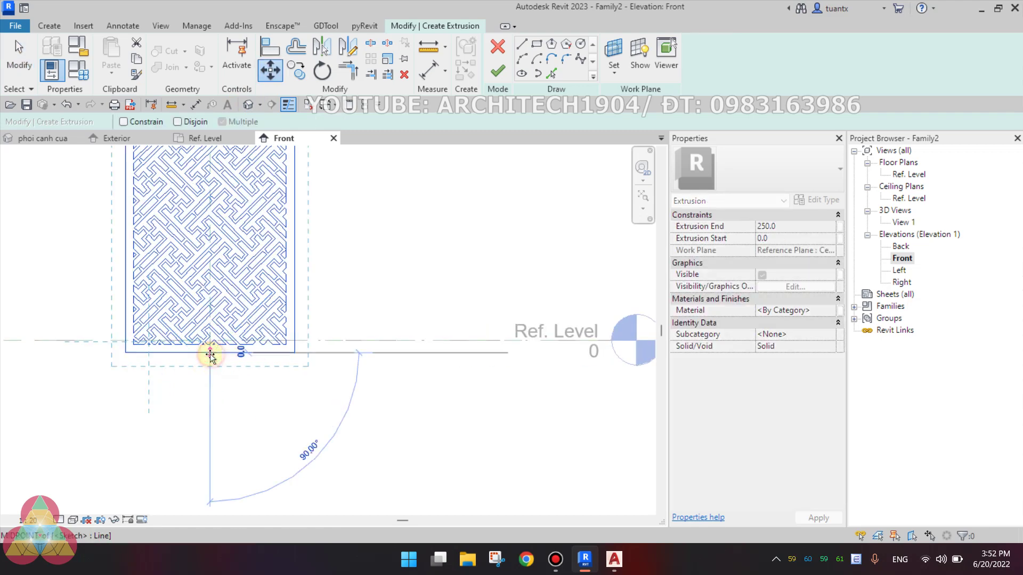
scroll(210, 353, "up", 2)
scroll(210, 343, "up", 1)
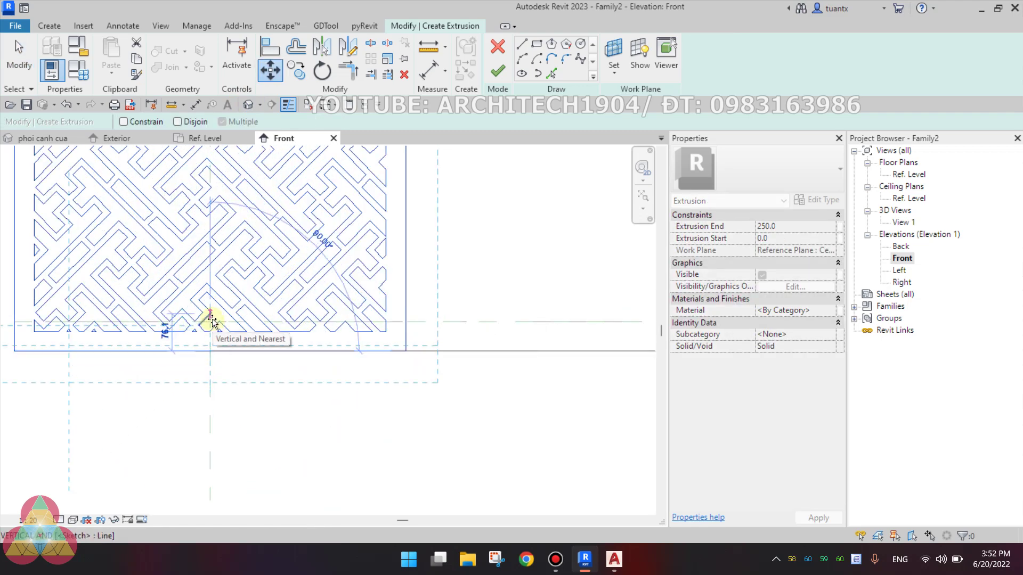
scroll(212, 322, "up", 2)
scroll(209, 325, "up", 1)
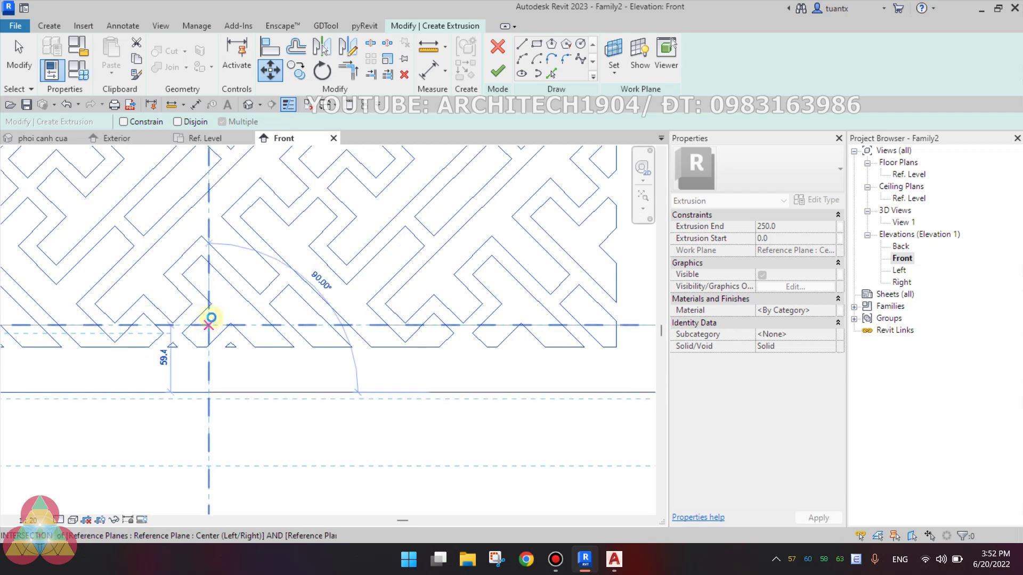
left_click(210, 315)
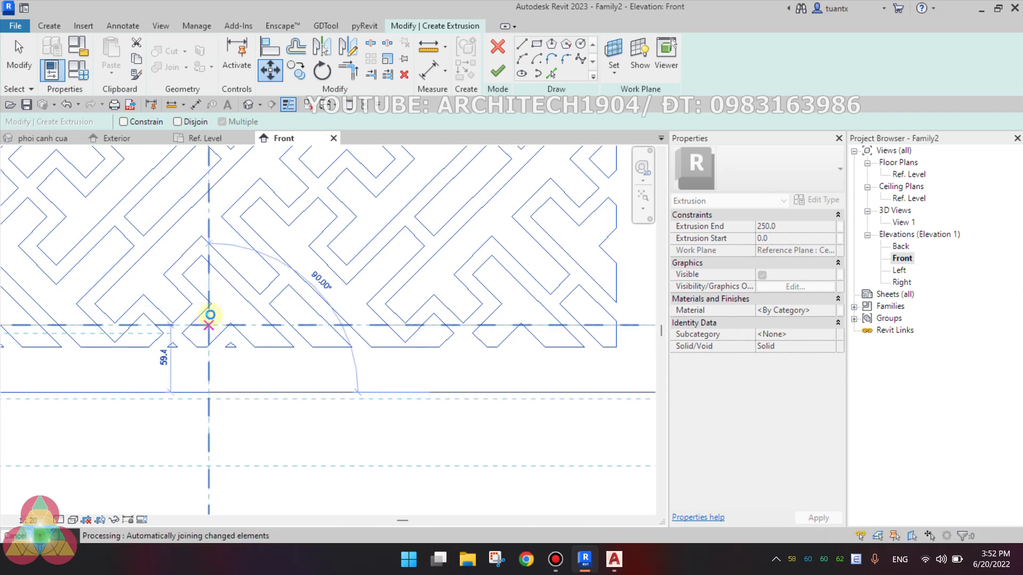
left_click(210, 315)
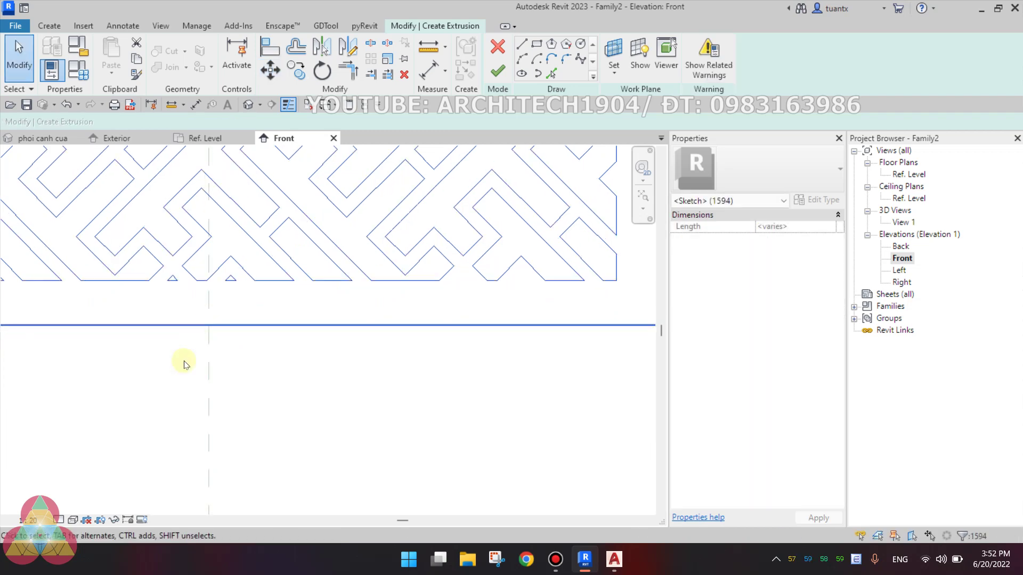
left_click(73, 520)
Switch to Hidden Line and start measuring the lattice's 800 width, then cancel
left_click(85, 471)
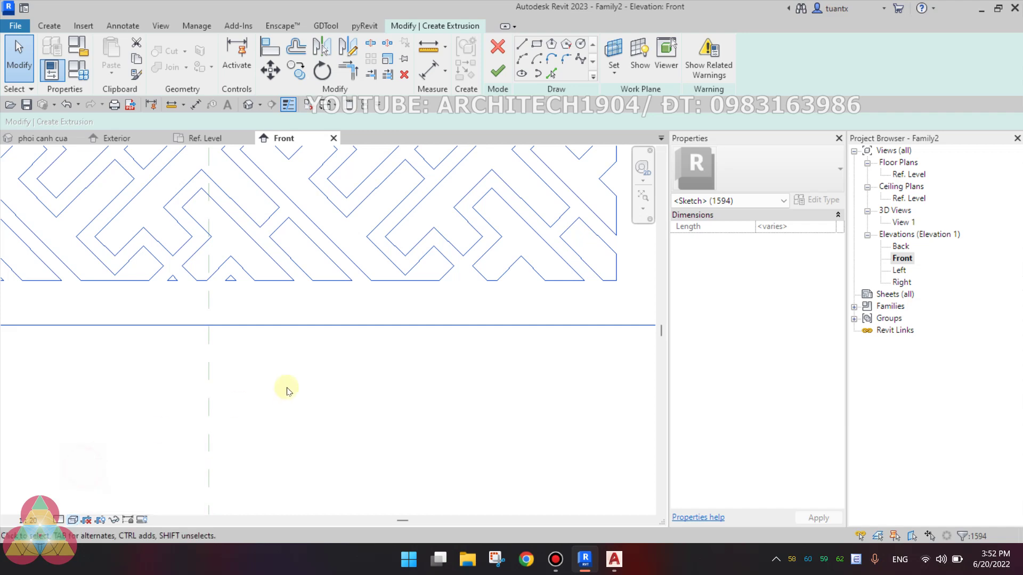
scroll(249, 326, "down", 4)
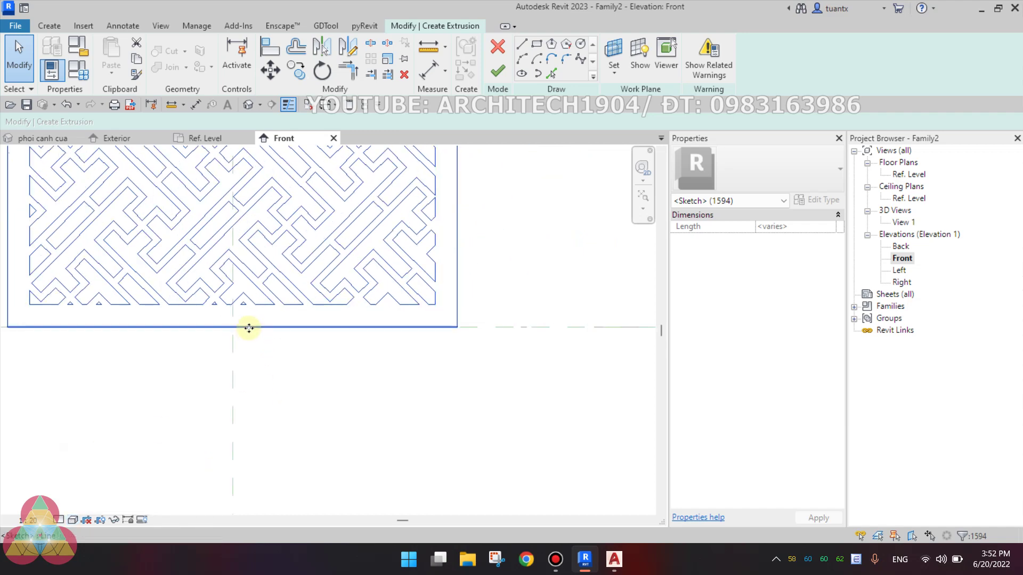
left_click(429, 70)
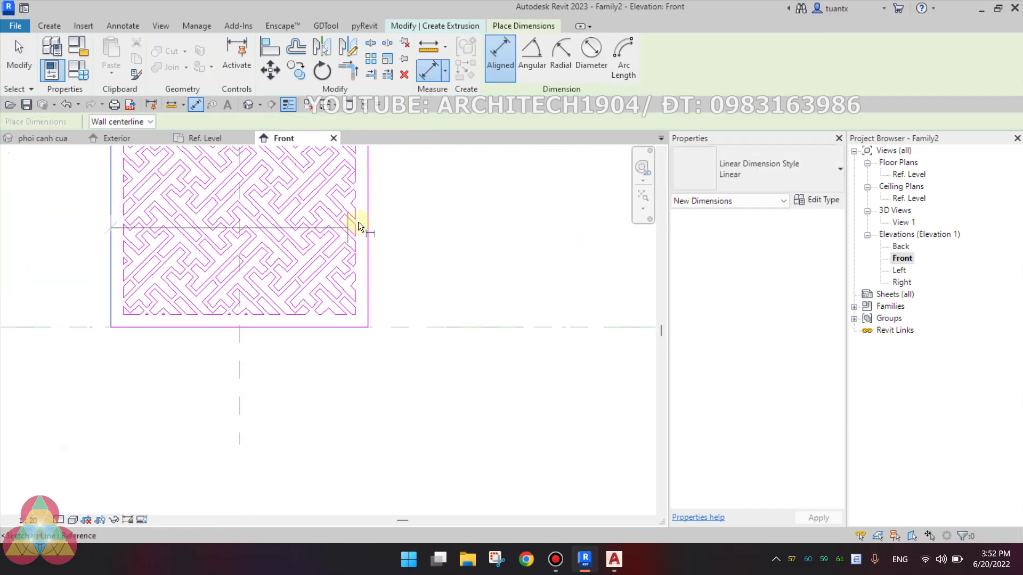
left_click(367, 217)
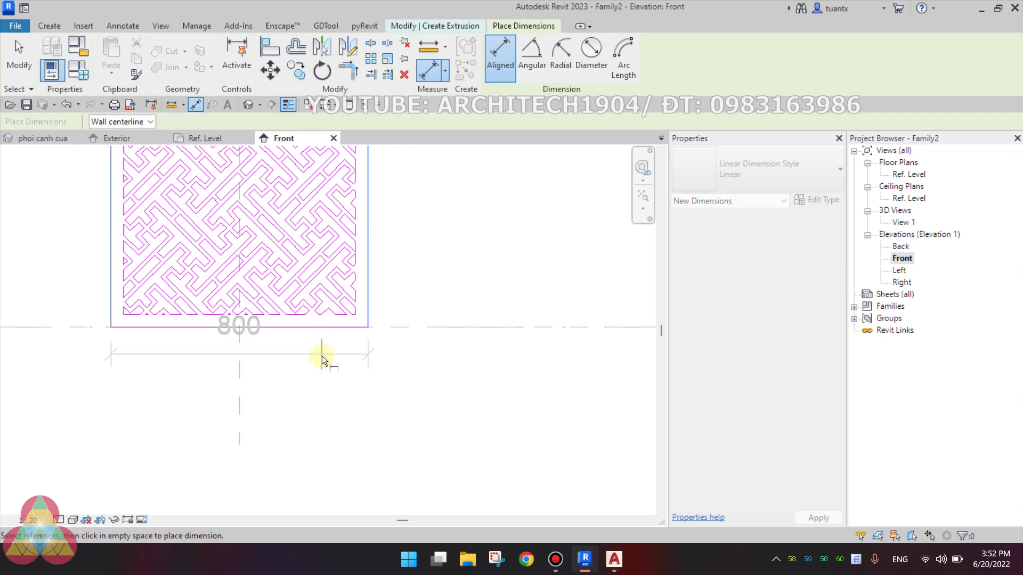
key("Escape")
key("Escape")
scroll(319, 354, "down", 2)
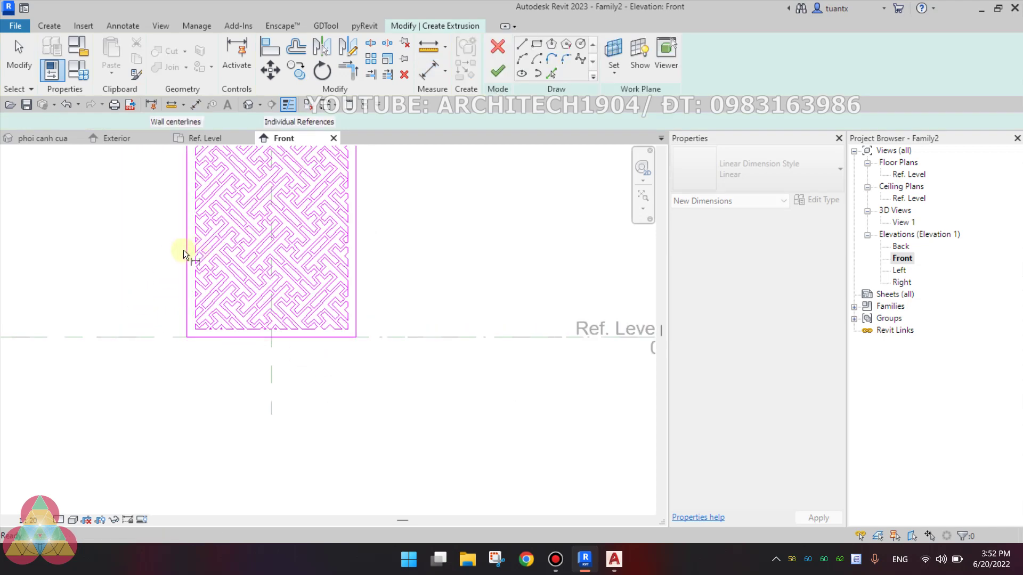
Measure the lattice height from top edge to Ref. Level as 1829, keeping no dimension
key("d")
key("i")
scroll(200, 342, "down", 2)
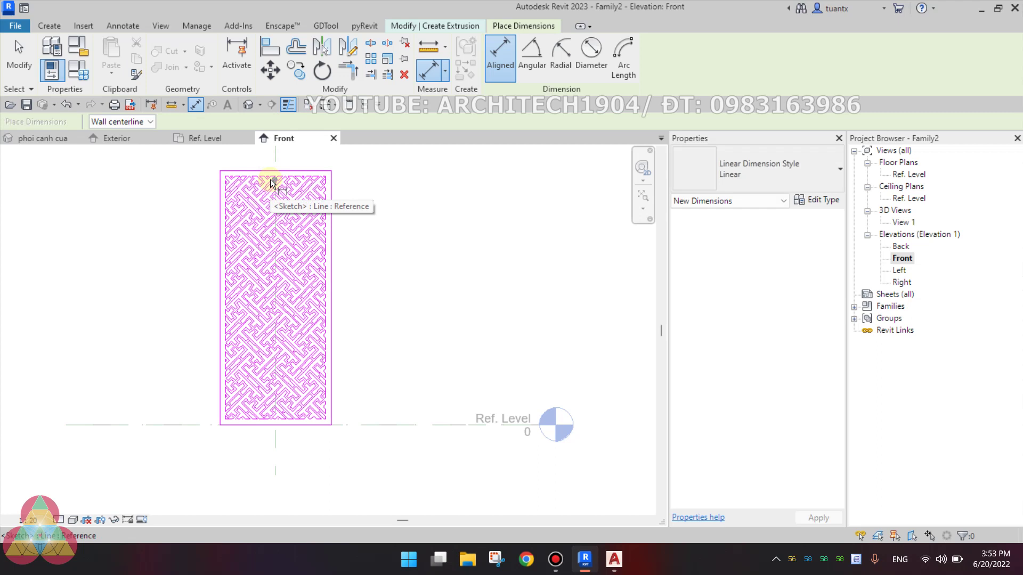
left_click(302, 167)
left_click(352, 427)
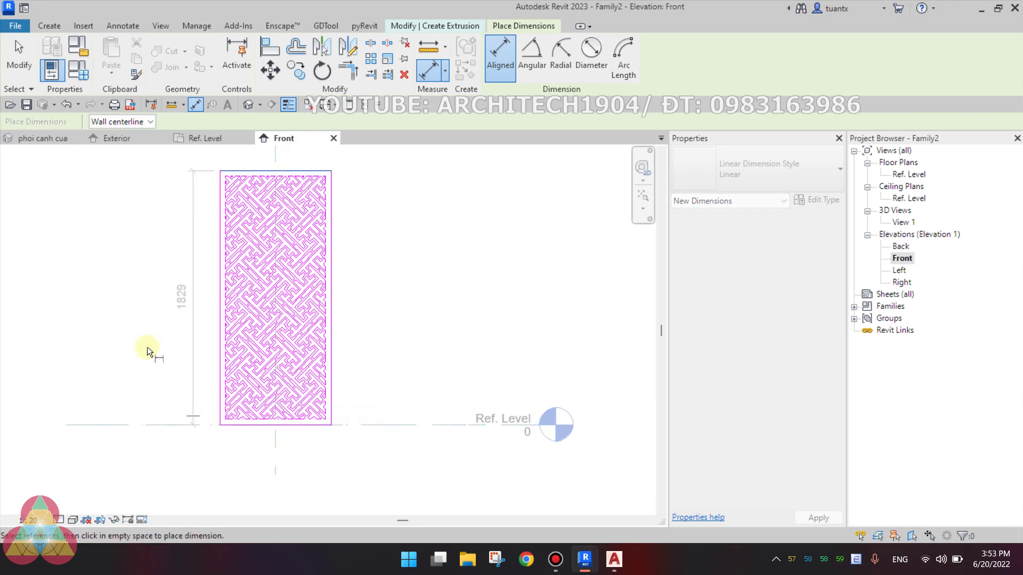
left_click(153, 330)
key("Escape")
key("Escape")
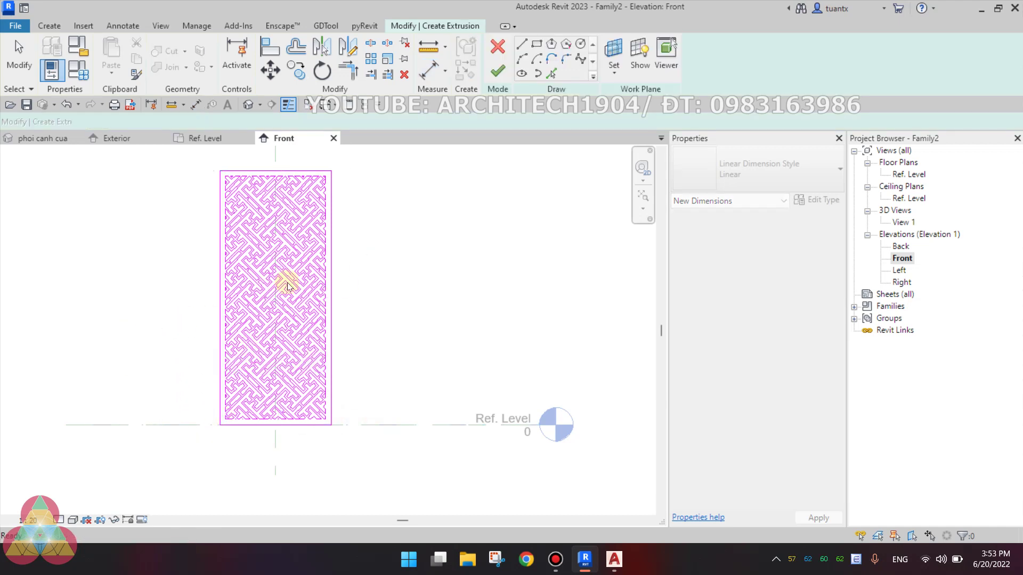
key("d")
key("i")
scroll(259, 240, "up", 1)
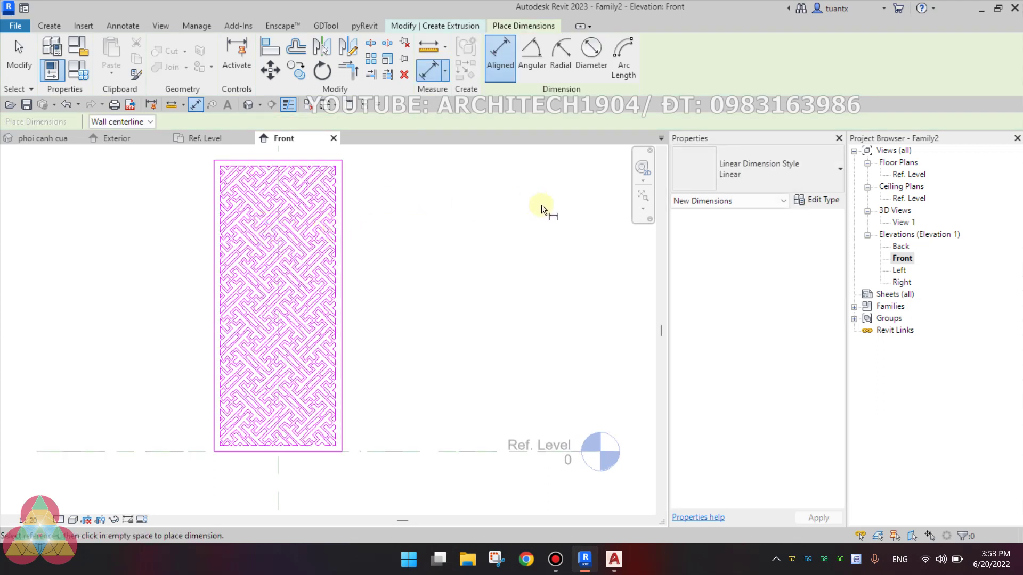
left_click(19, 54)
Set the extrusion to run from Start -10 to End 10
key("Escape")
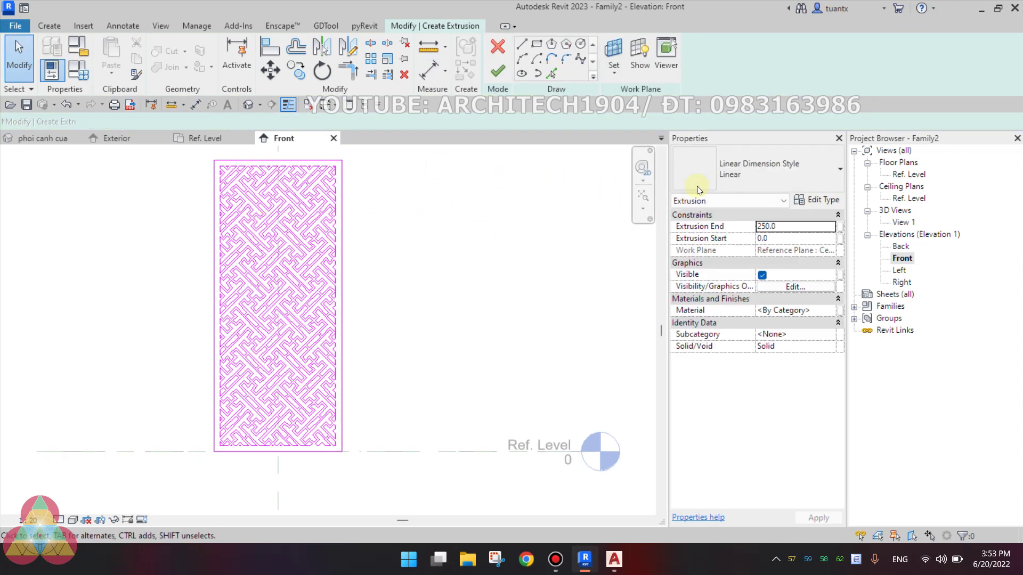
left_click(787, 226)
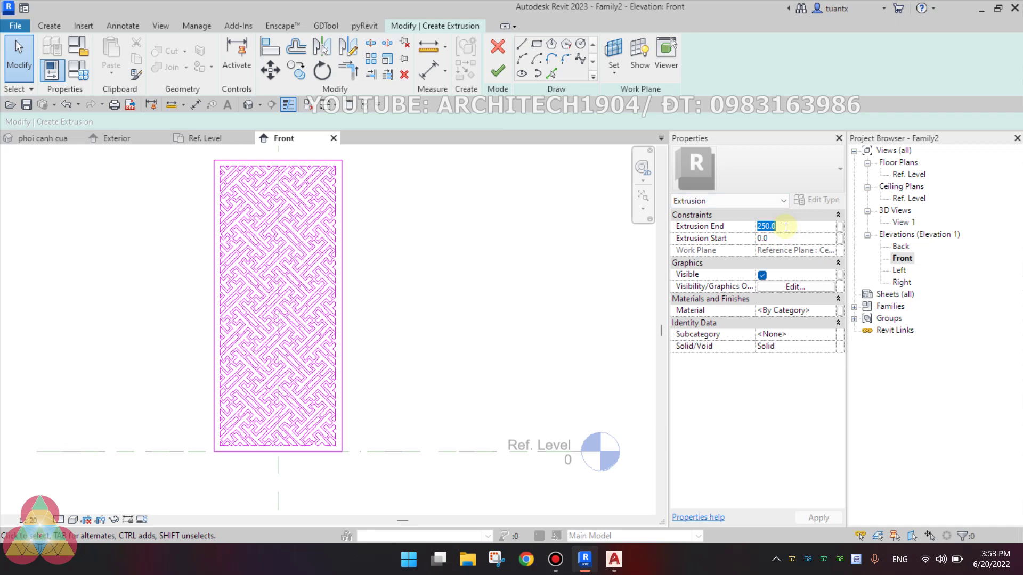
type("10")
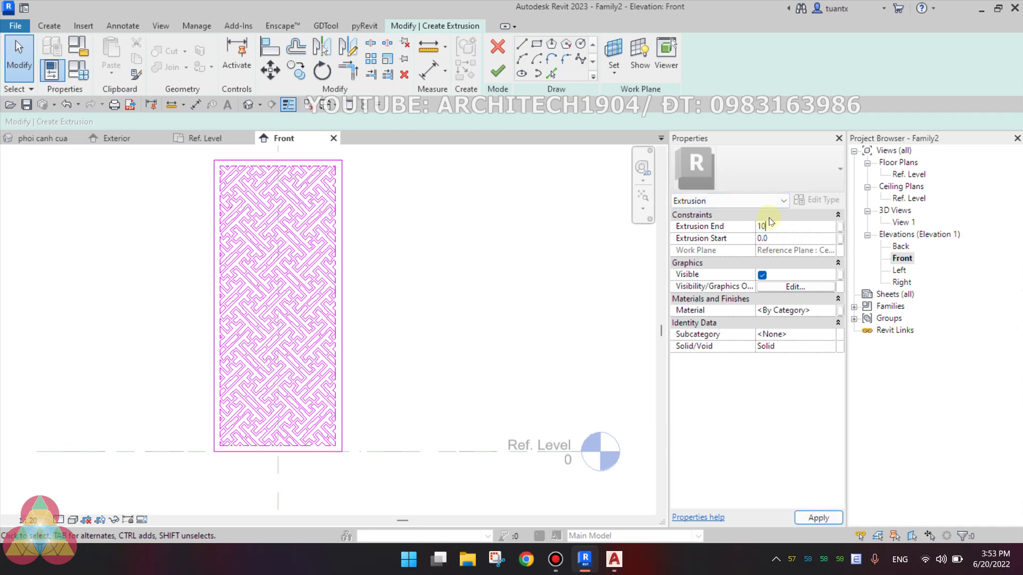
left_click(787, 238)
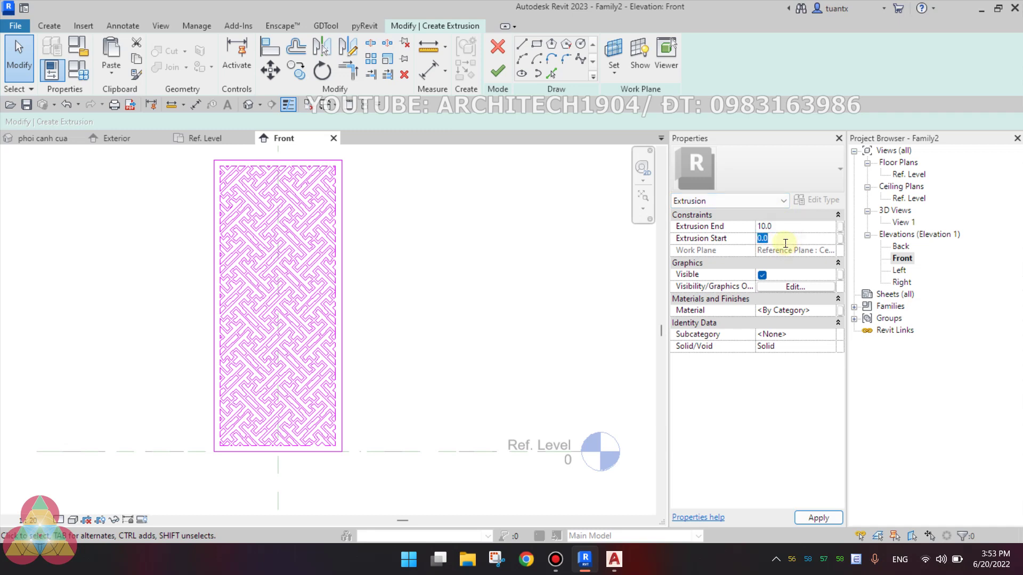
type("-1")
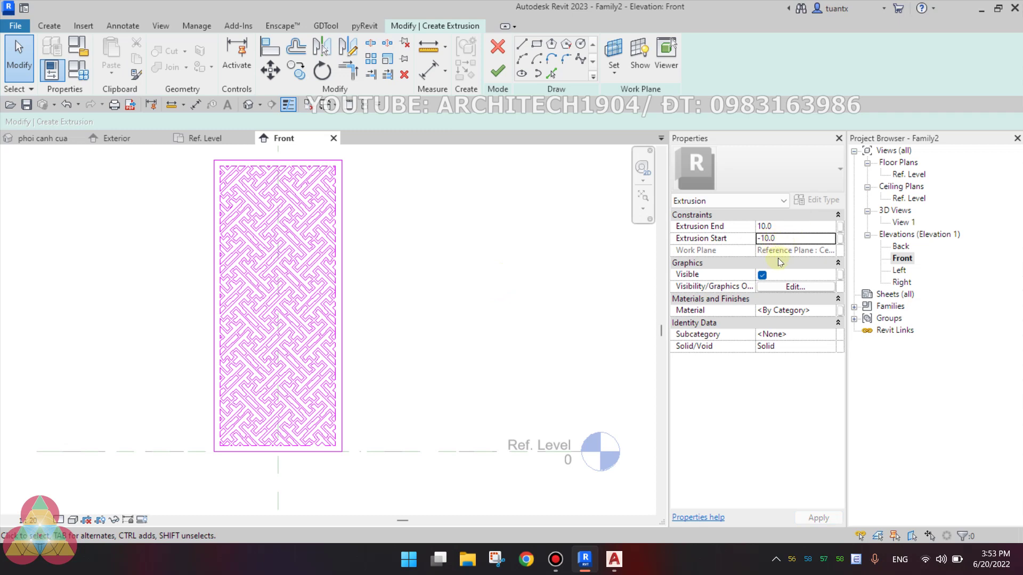
Link the extrusion's material to a new family parameter named CNC
left_click(839, 311)
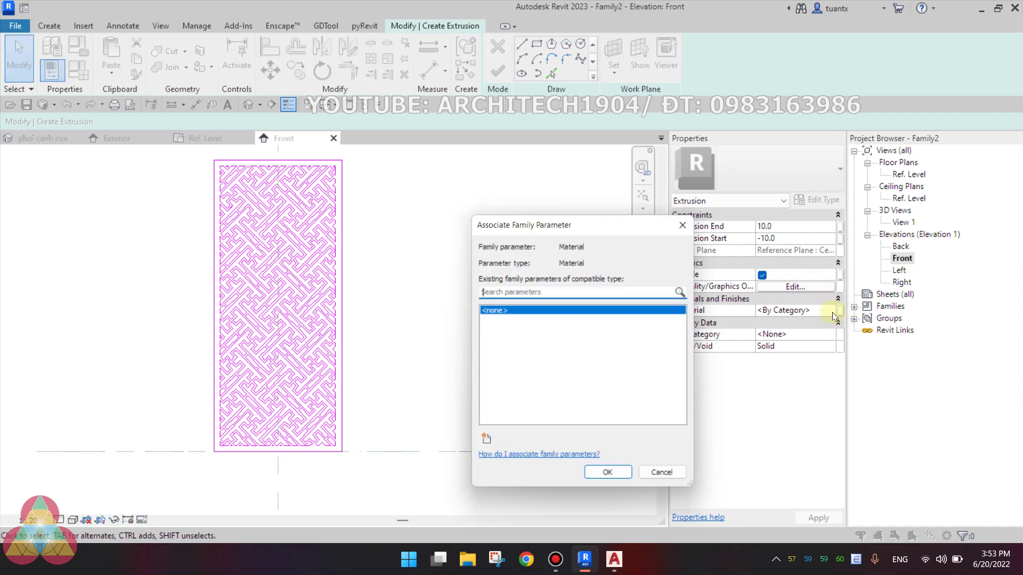
left_click(485, 441)
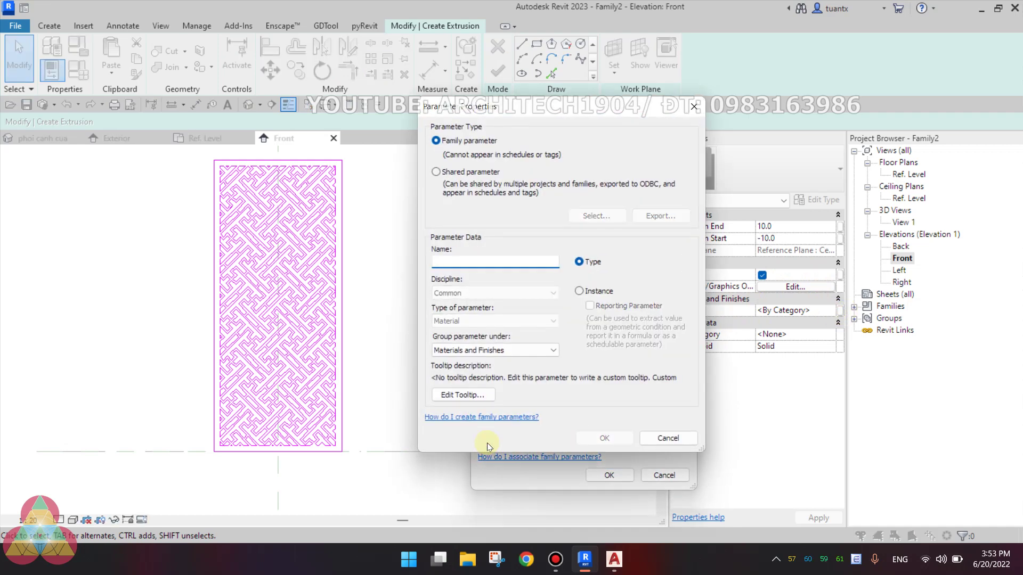
type("CNC")
left_click(597, 439)
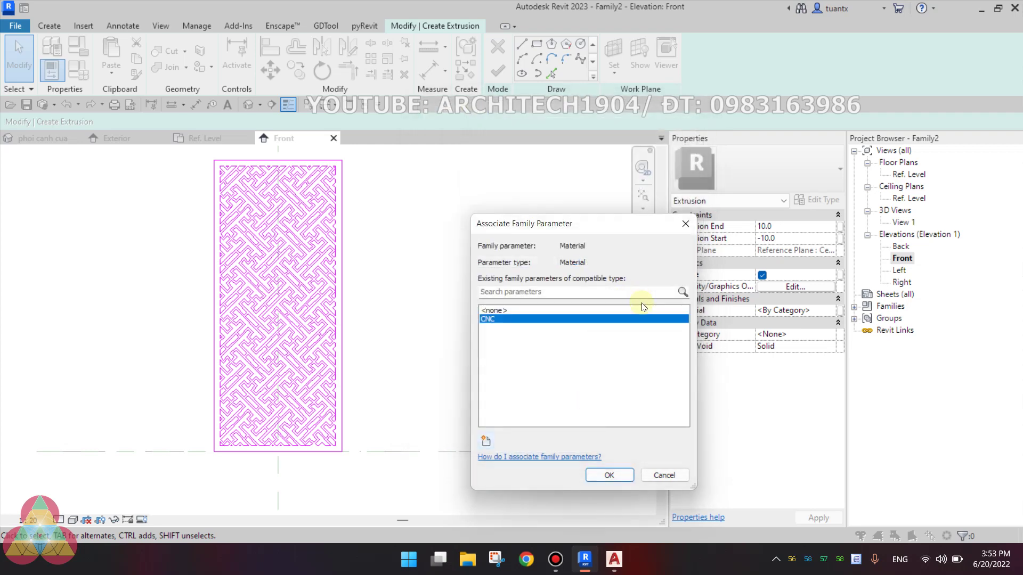
left_click(618, 476)
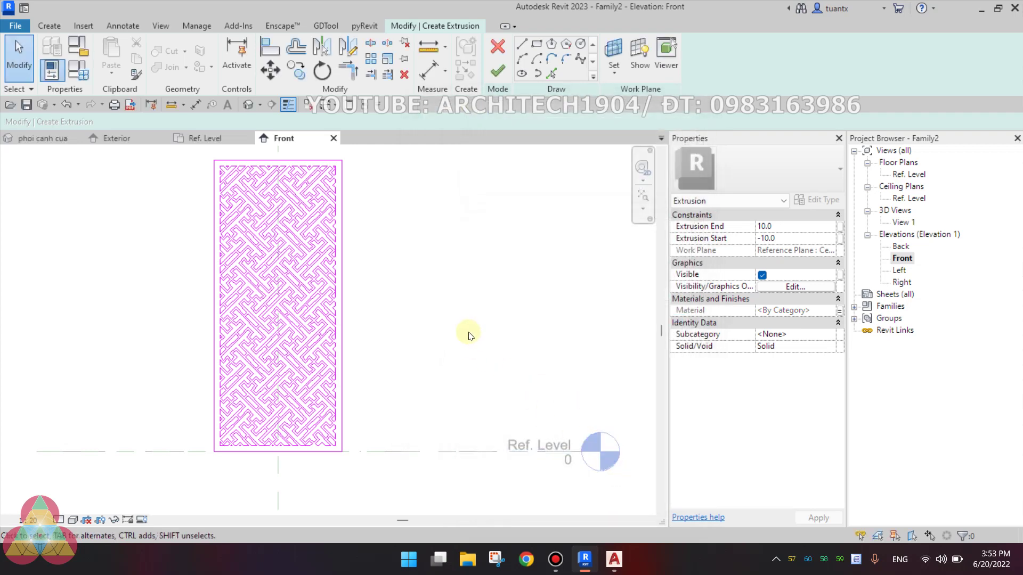
left_click(499, 72)
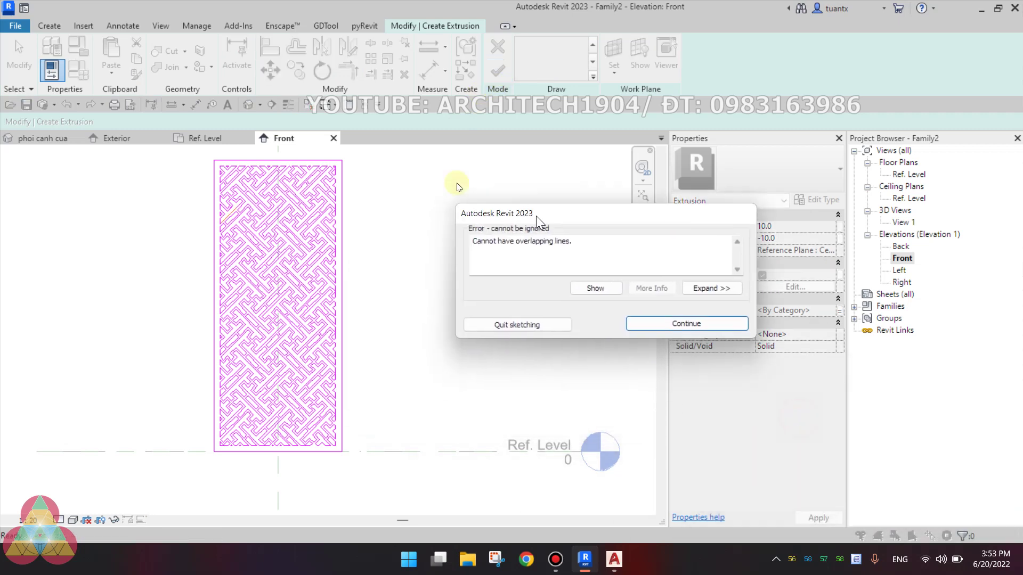
left_click_drag(537, 218, 452, 159)
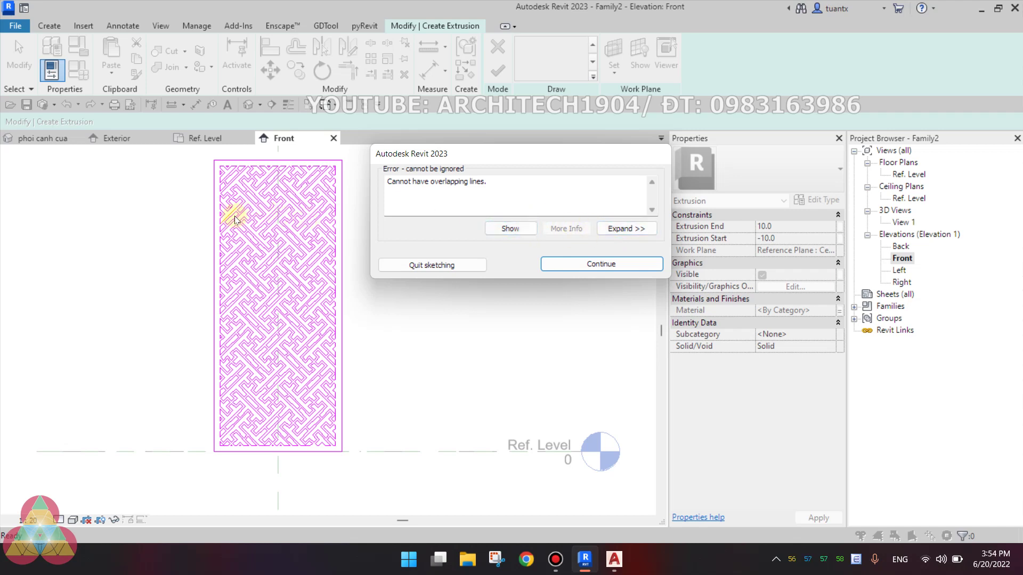
left_click(625, 229)
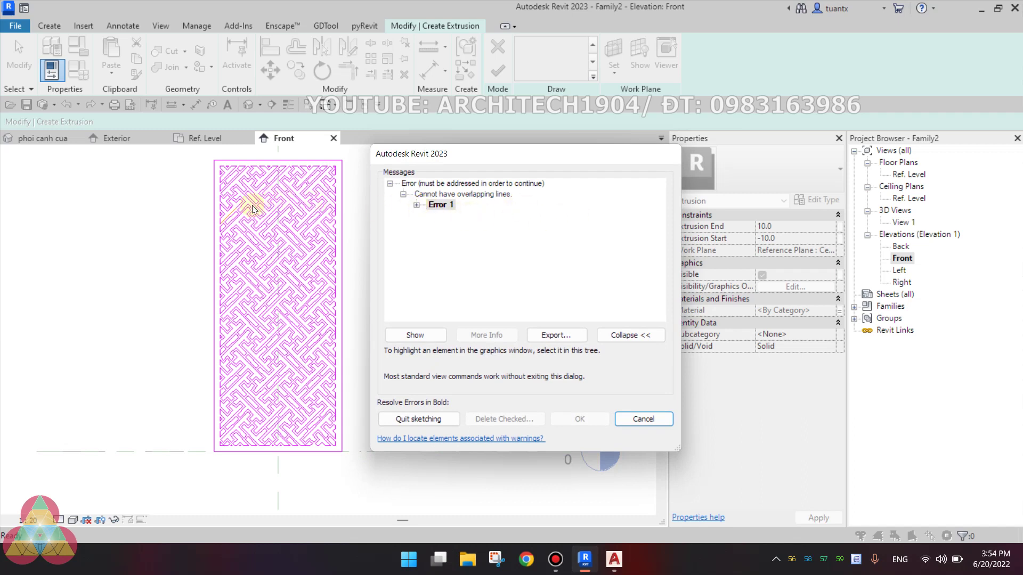
left_click(643, 424)
middle_click_drag(486, 312, 479, 308)
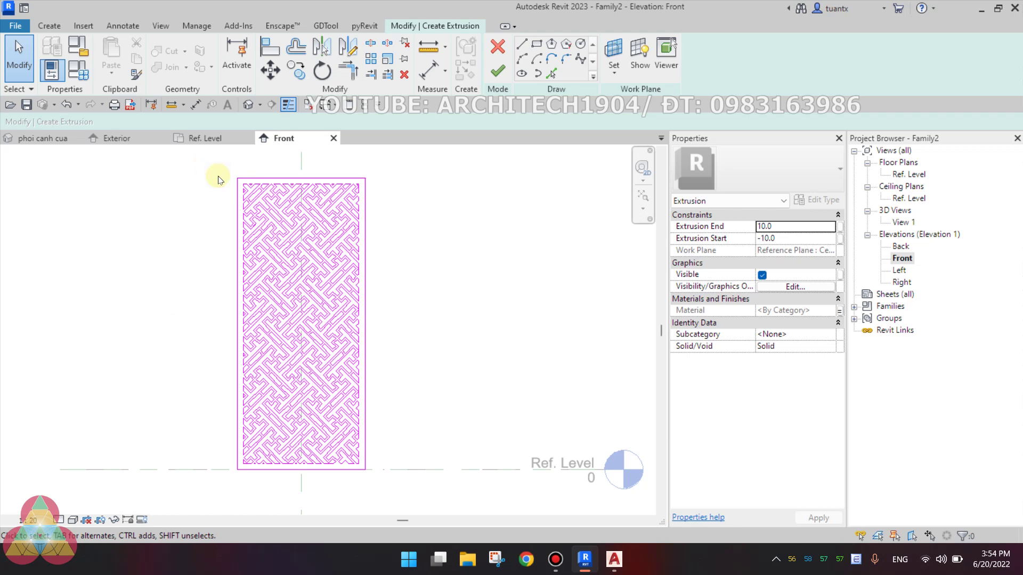
List the 117 'slightly off axis' warnings for all lattice sketch lines in an enlarged Messages dialog
mouse_move(215, 169)
left_mouse_down()
mouse_move(278, 239)
mouse_move(388, 445)
mouse_move(393, 486)
left_mouse_up()
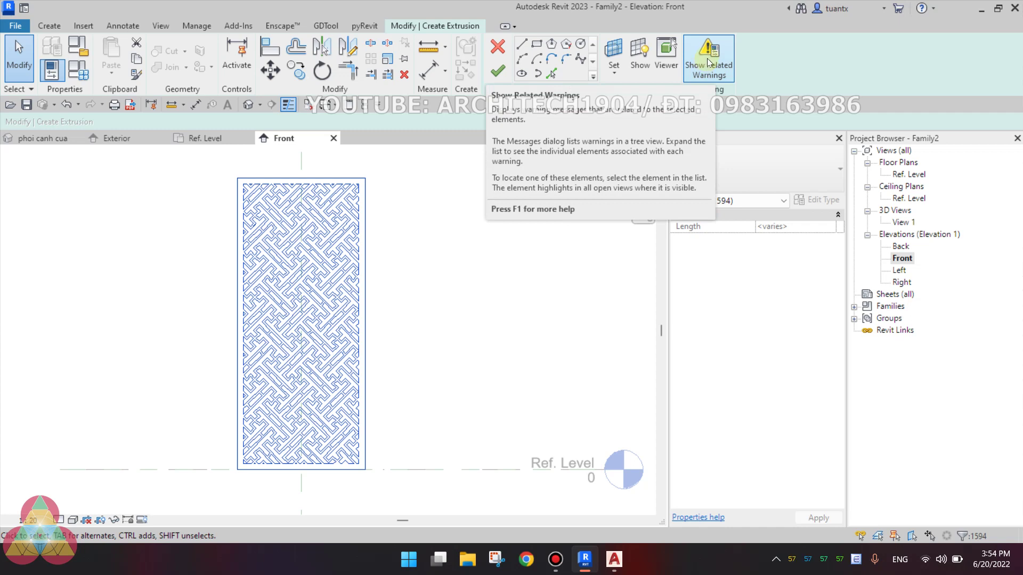
left_click(707, 59)
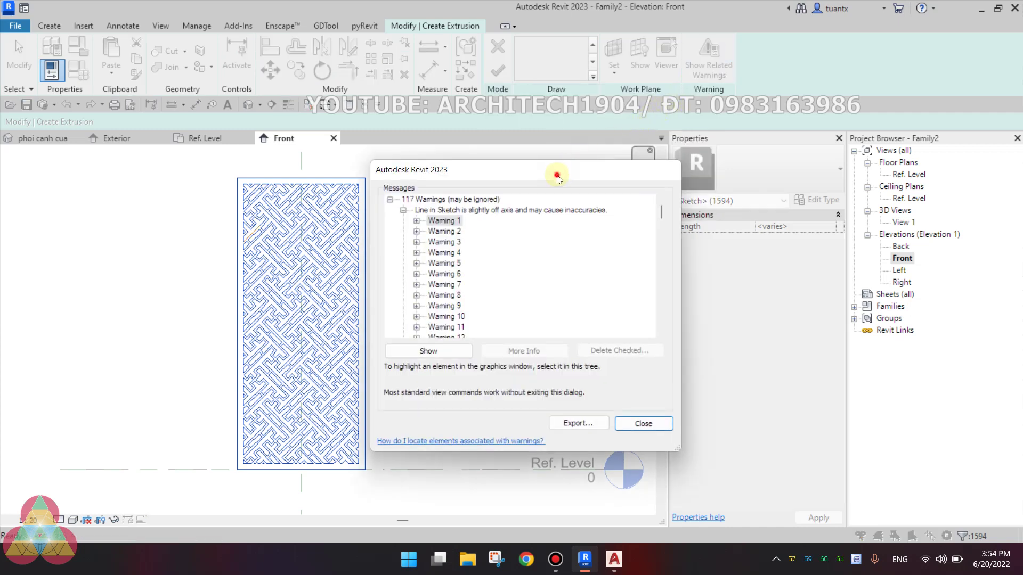
left_click_drag(556, 177, 562, 183)
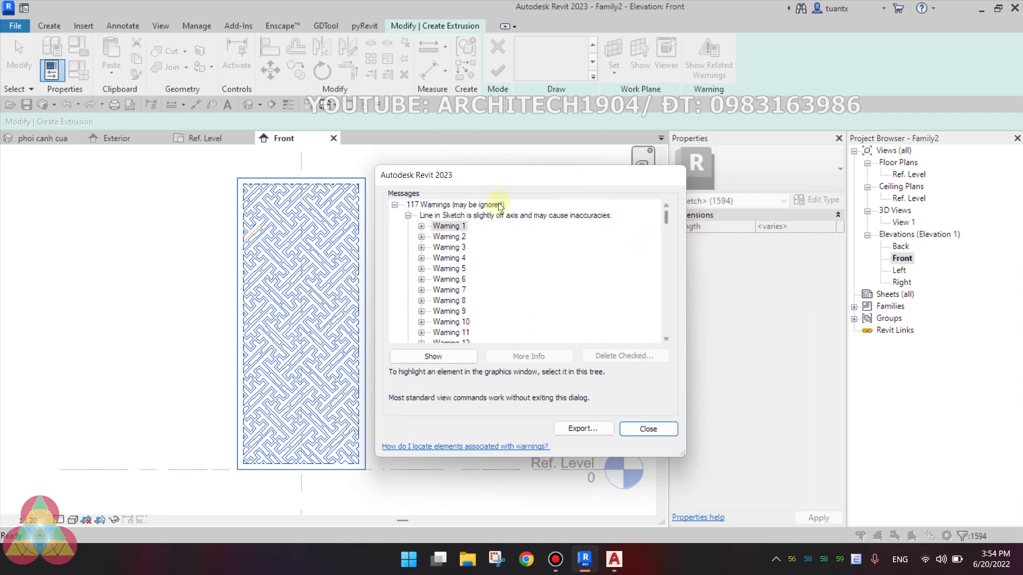
left_click_drag(524, 456, 521, 531)
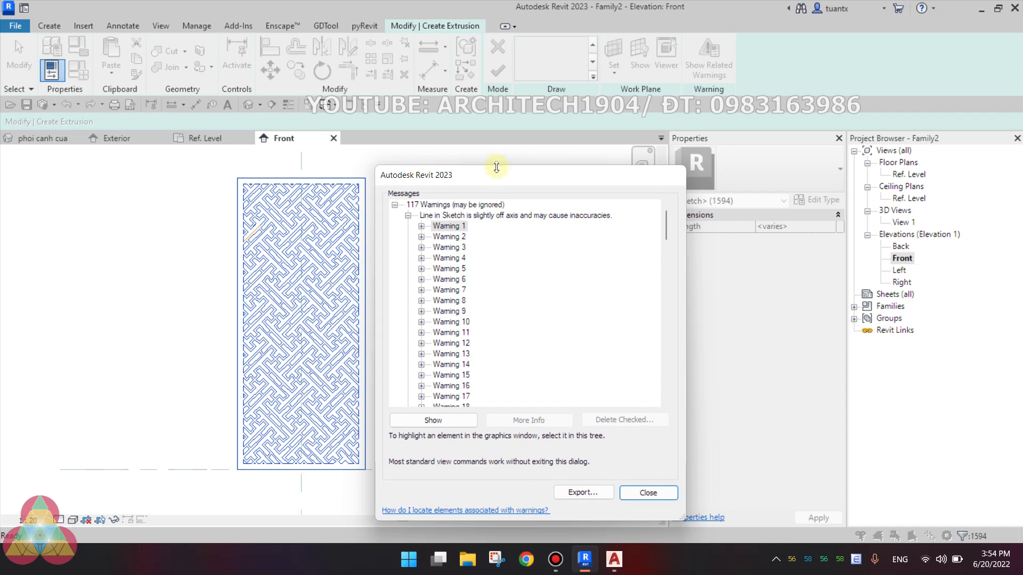
left_click_drag(496, 168, 497, 77)
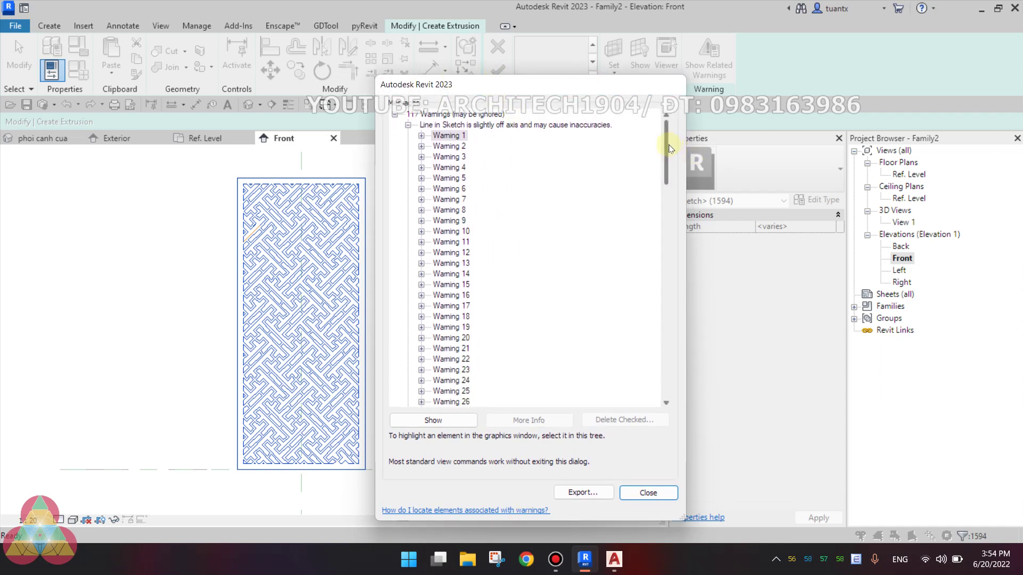
mouse_move(670, 145)
left_mouse_down()
mouse_move(664, 181)
mouse_move(672, 138)
left_mouse_up()
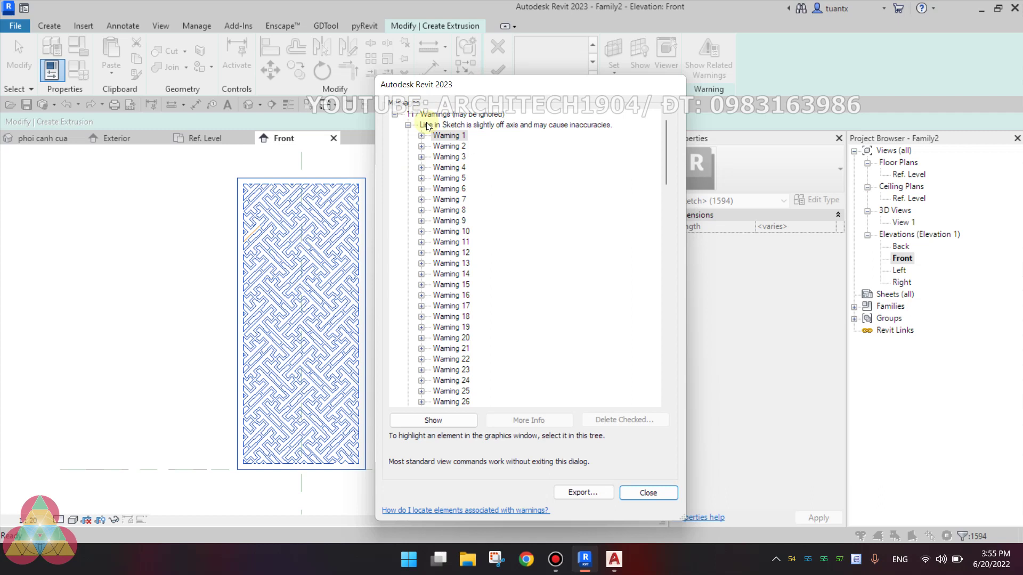
Collapse the 'Line in Sketch is slightly off axis' group to list Warnings 98–117
left_click(407, 125)
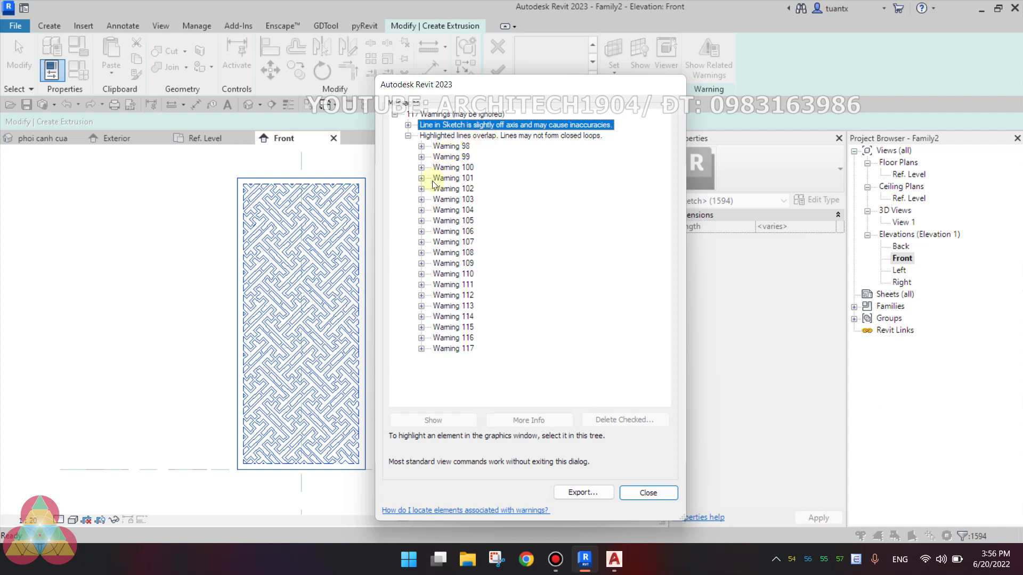
Check one duplicate line in Warnings 98–103 (ids 2920, 2923, 2924, 2925, 2926, 2927)
left_click(421, 146)
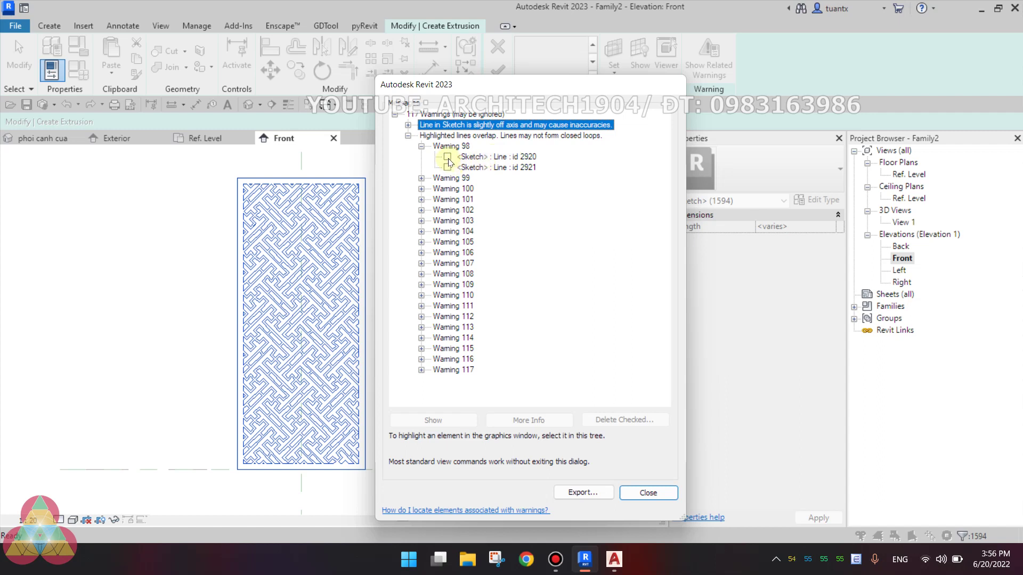
left_click(448, 157)
left_click(421, 178)
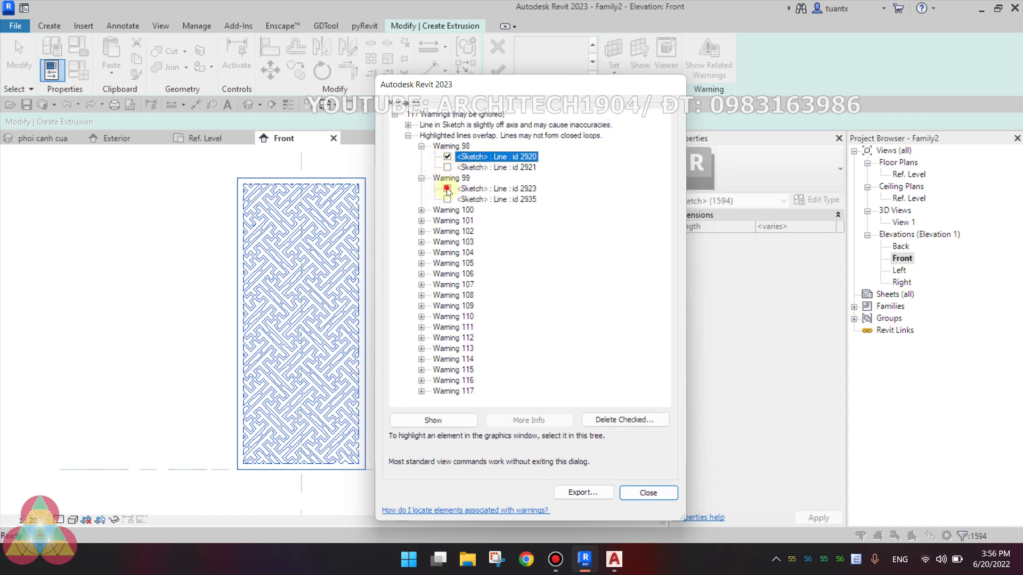
left_click(448, 190)
left_click(422, 211)
left_click(448, 221)
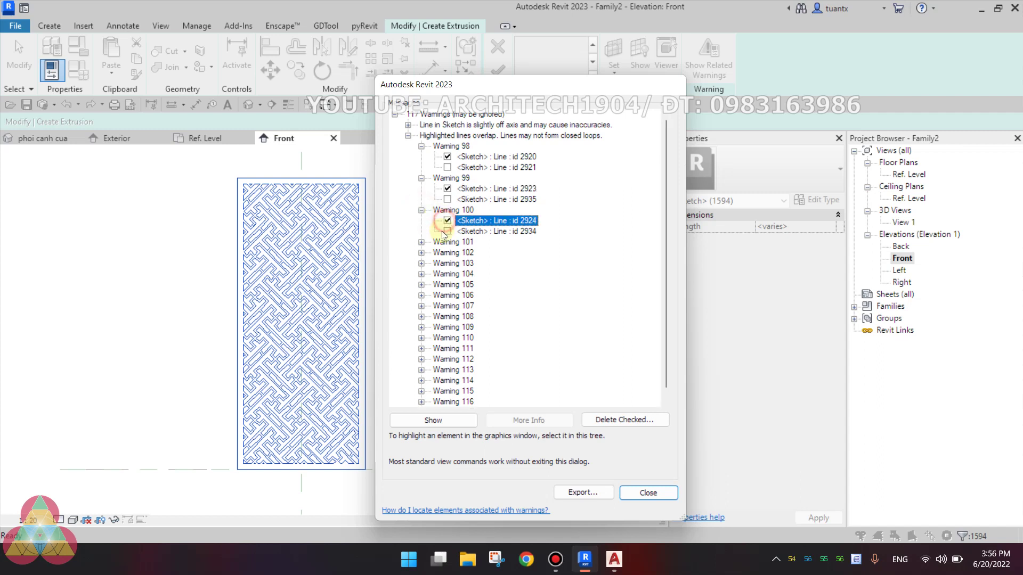
left_click(421, 242)
left_click(447, 253)
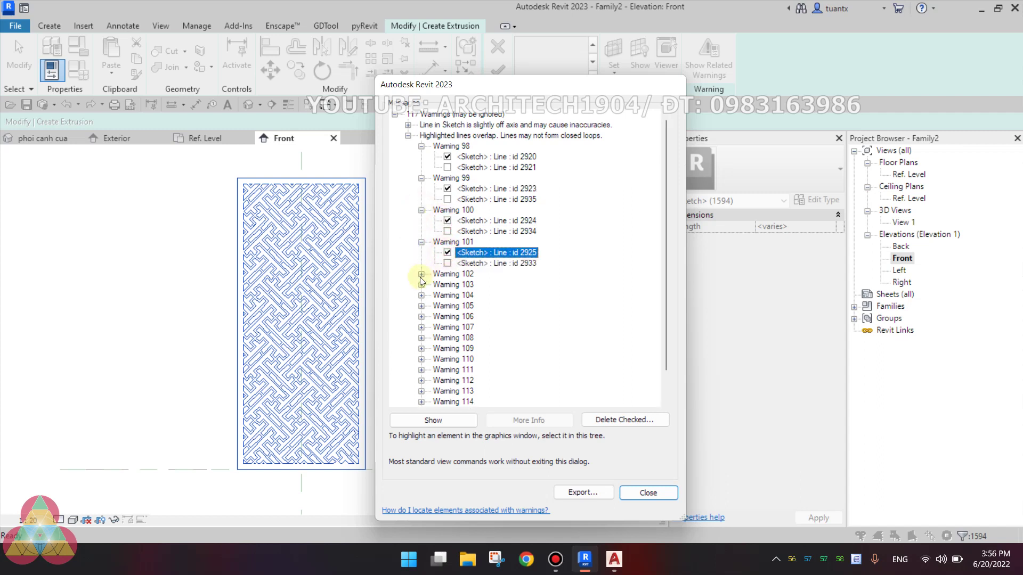
left_click(421, 274)
left_click(447, 286)
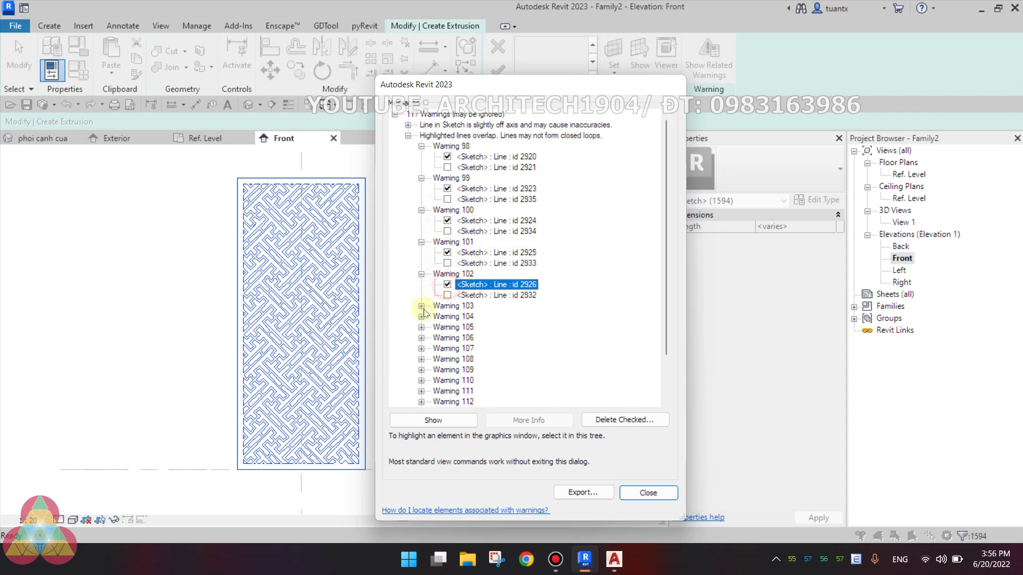
left_click(421, 306)
left_click(447, 316)
Check one duplicate line in Warnings 104–110 (ids 2928, 3940, 3942, 3945, 4013, 4031)
scroll(428, 318, "down", 1)
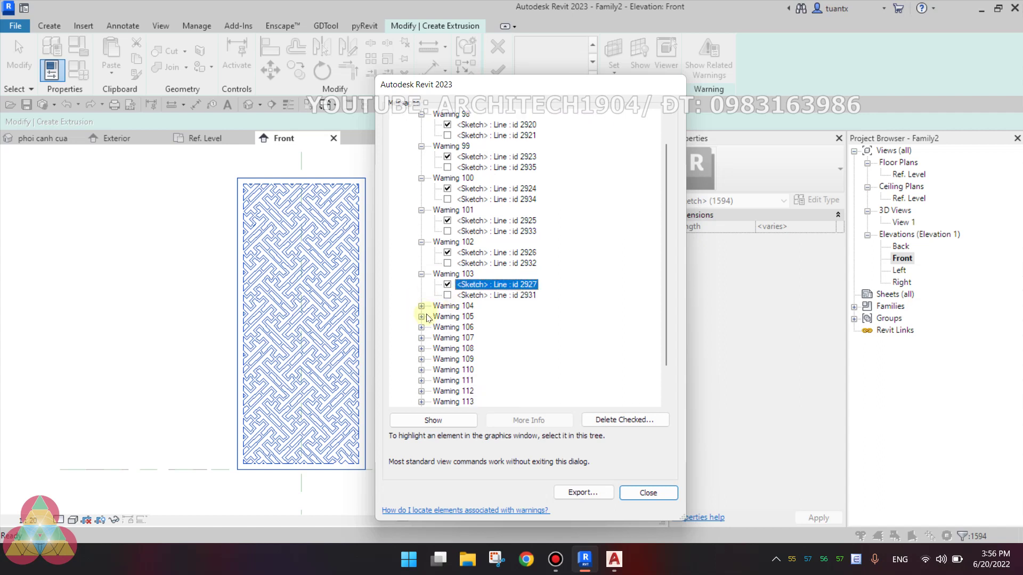
left_click(421, 307)
left_click(447, 316)
scroll(436, 326, "down", 2)
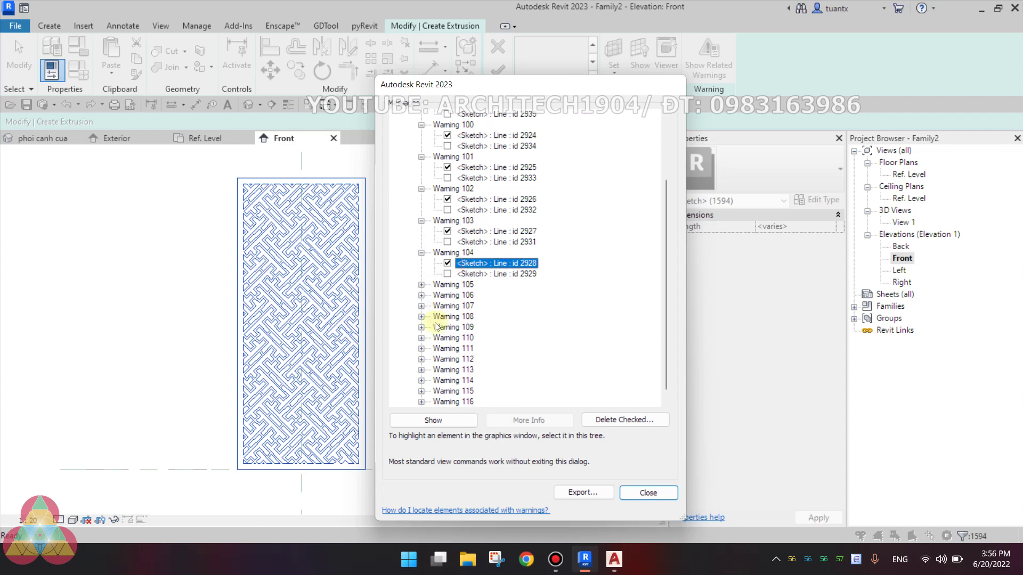
left_click(425, 288)
left_click(421, 285)
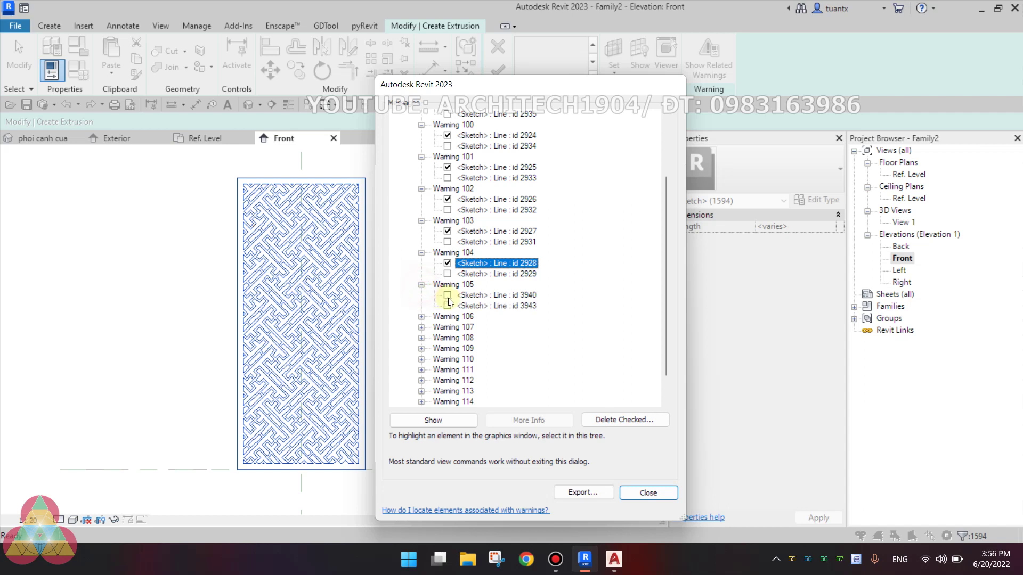
left_click(447, 298)
scroll(421, 301, "down", 1)
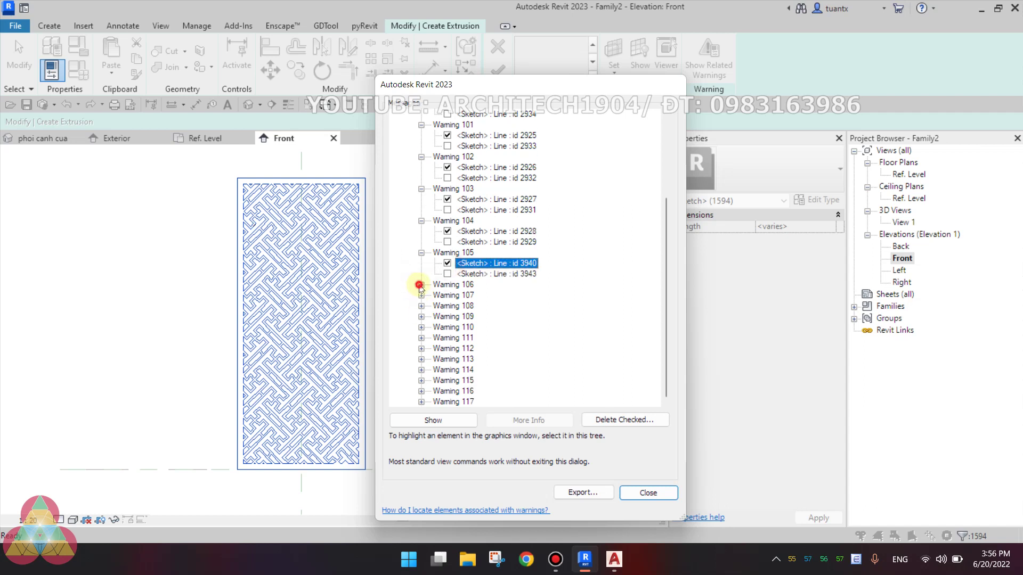
left_click(447, 296)
left_click(421, 318)
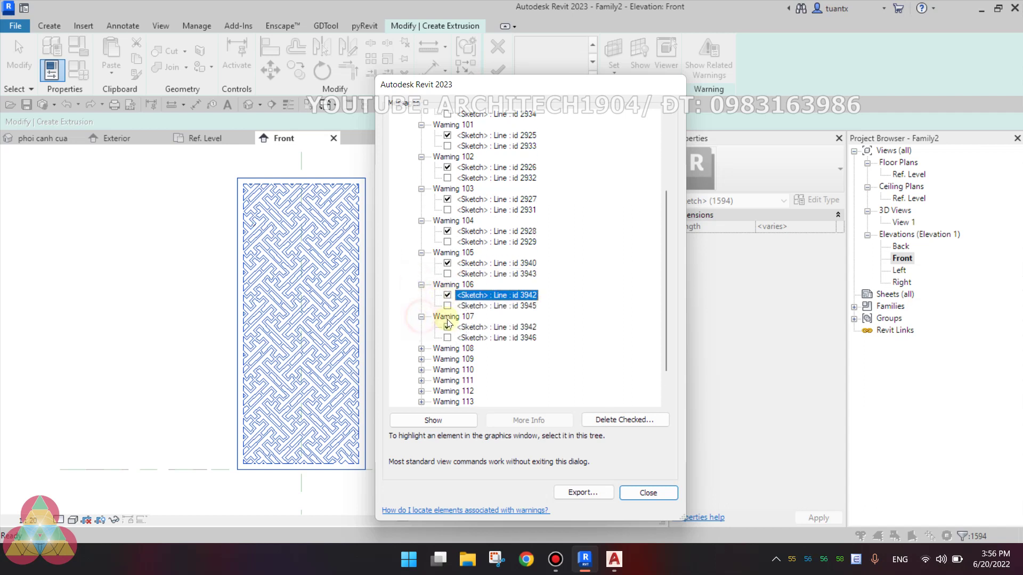
left_click(421, 349)
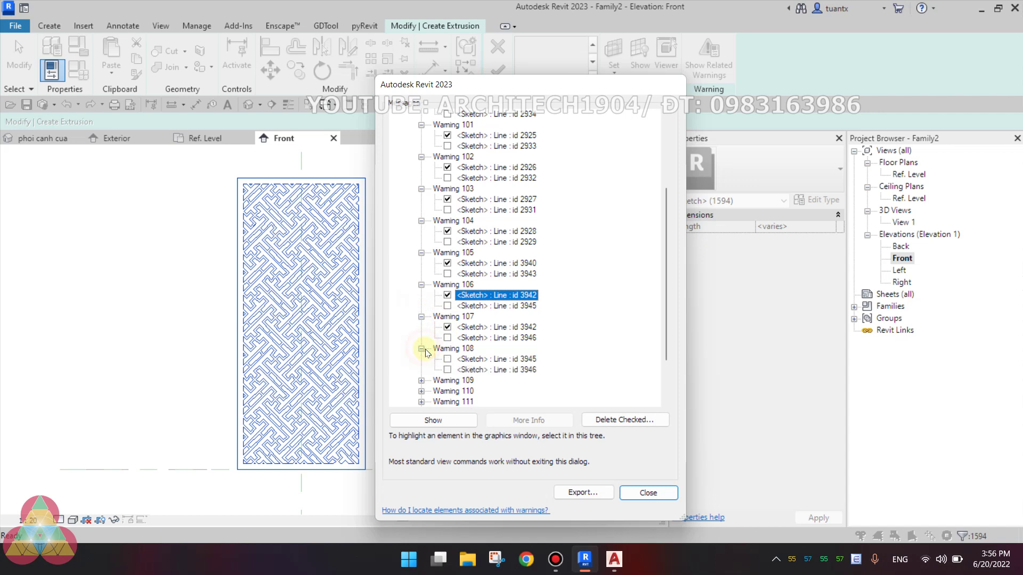
scroll(450, 335, "down", 1)
left_click(448, 317)
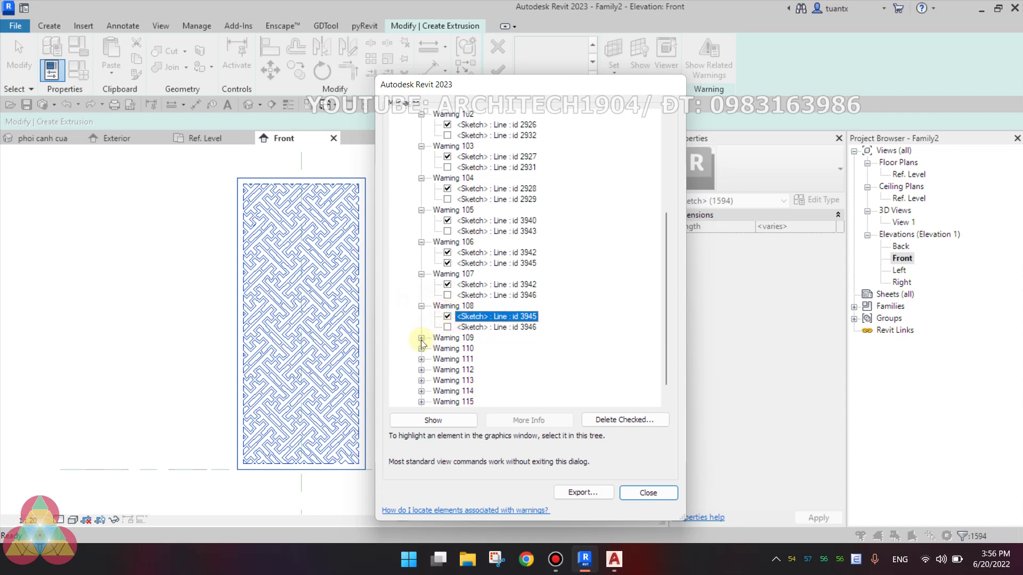
left_click(421, 339)
left_click(447, 349)
scroll(433, 345, "down", 1)
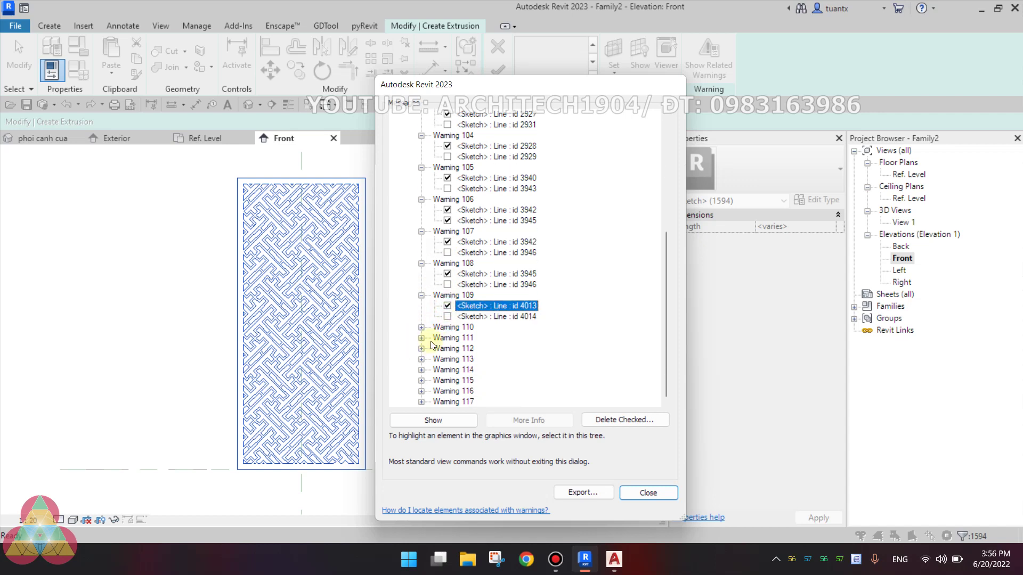
left_click(421, 328)
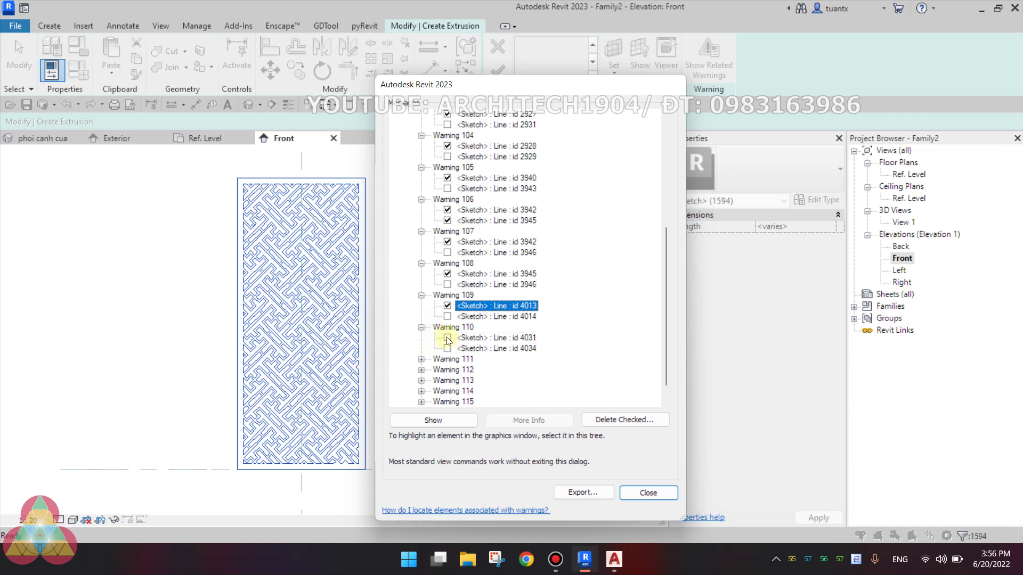
left_click(447, 338)
scroll(443, 343, "down", 1)
Check one duplicate line in Warnings 111–117 (ids 4033, 4162, 4369, 4370, 4375, 4512)
left_click(422, 339)
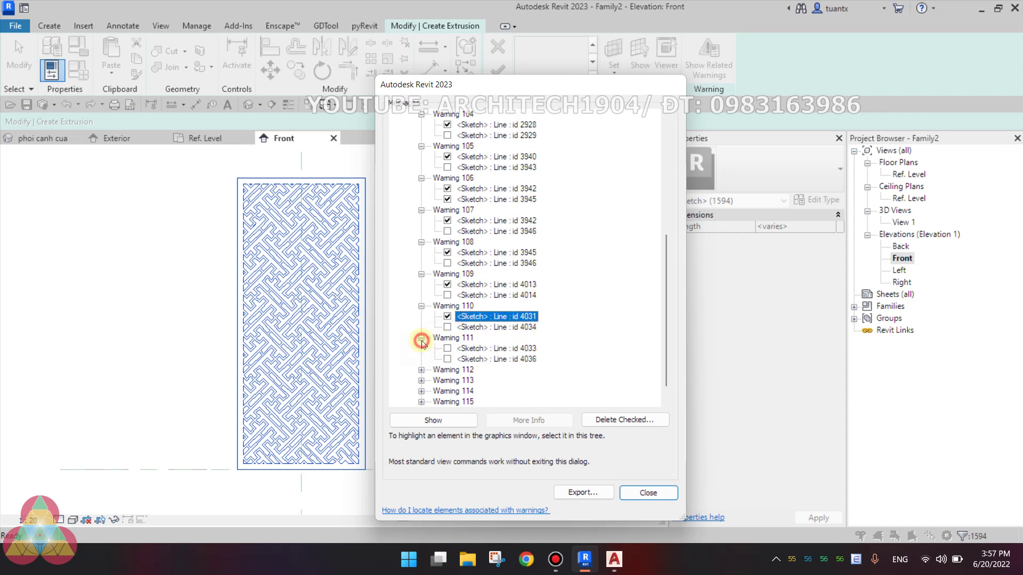
left_click(448, 349)
scroll(426, 356, "down", 1)
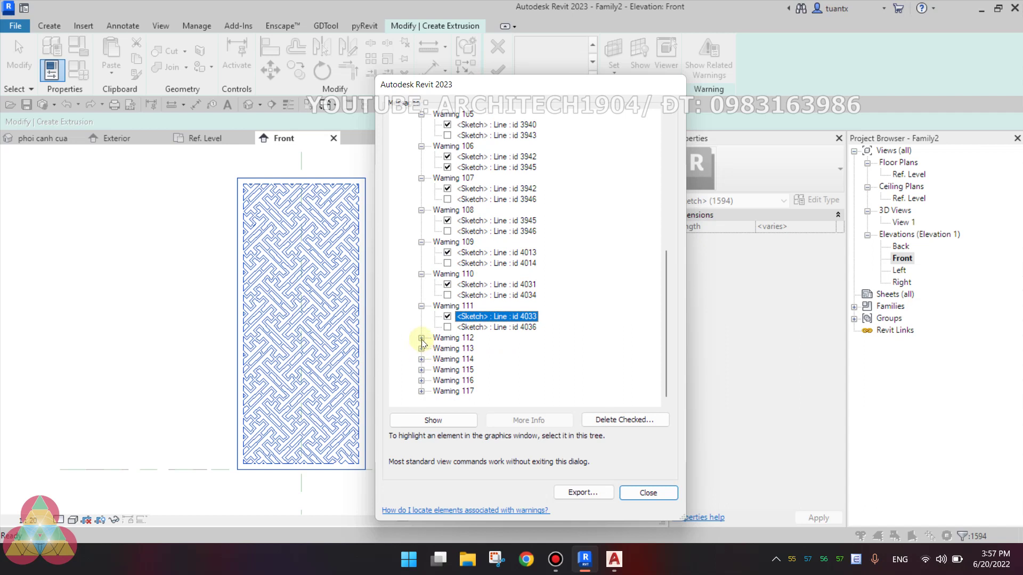
left_click(421, 338)
left_click(447, 349)
scroll(448, 347, "down", 1)
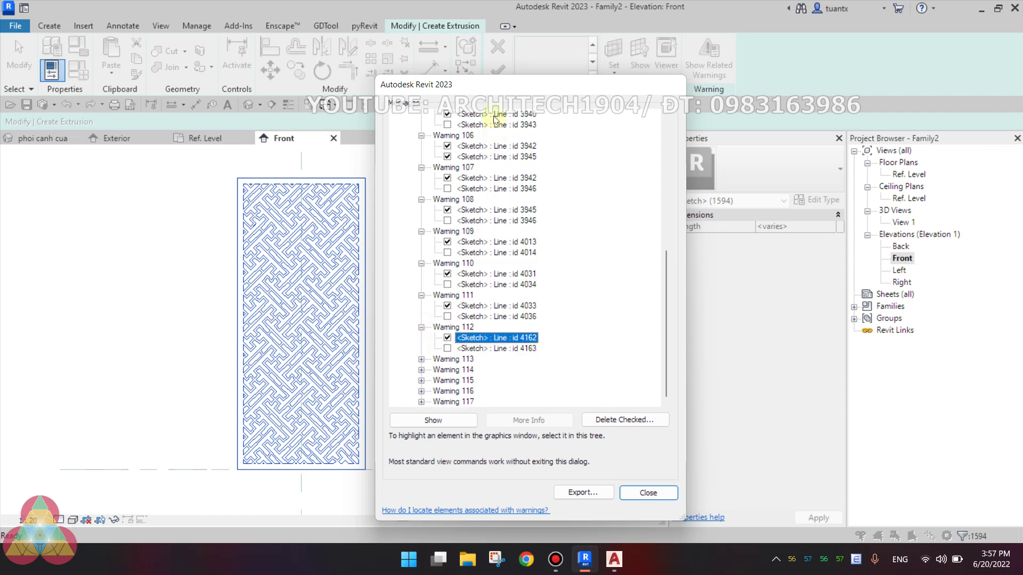
left_click(422, 359)
scroll(442, 368, "down", 1)
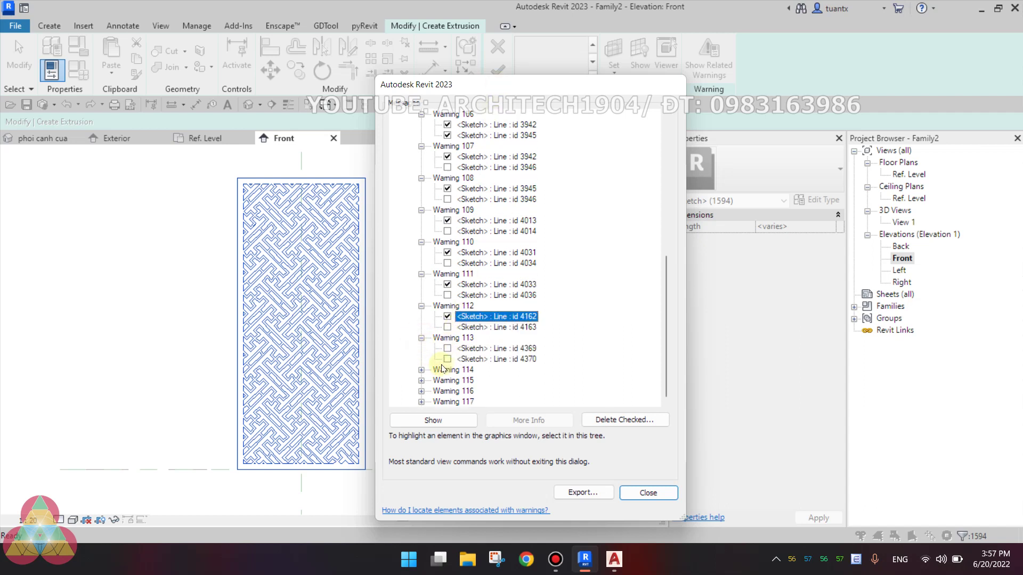
left_click(448, 349)
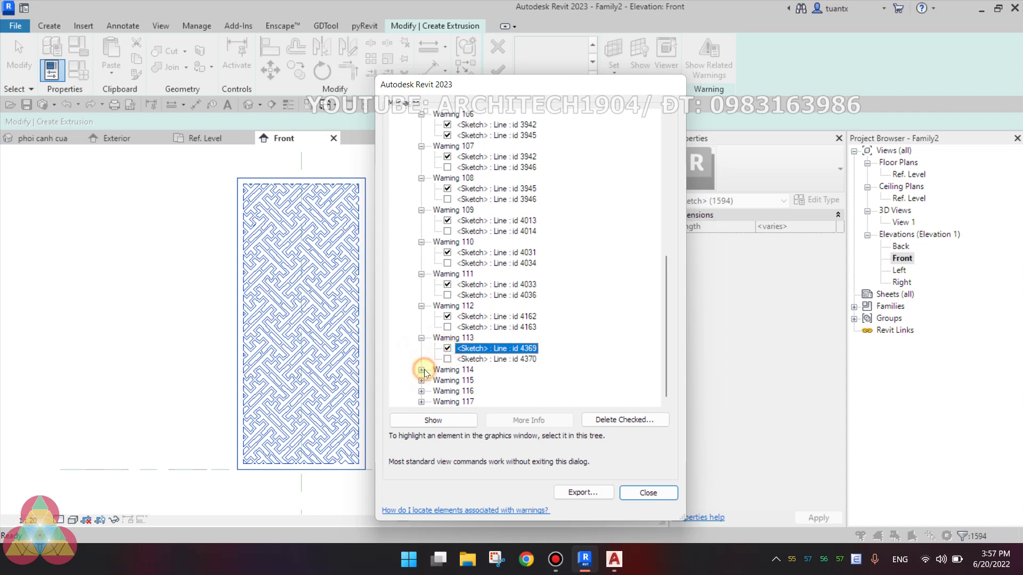
left_click(422, 370)
scroll(476, 282, "down", 1)
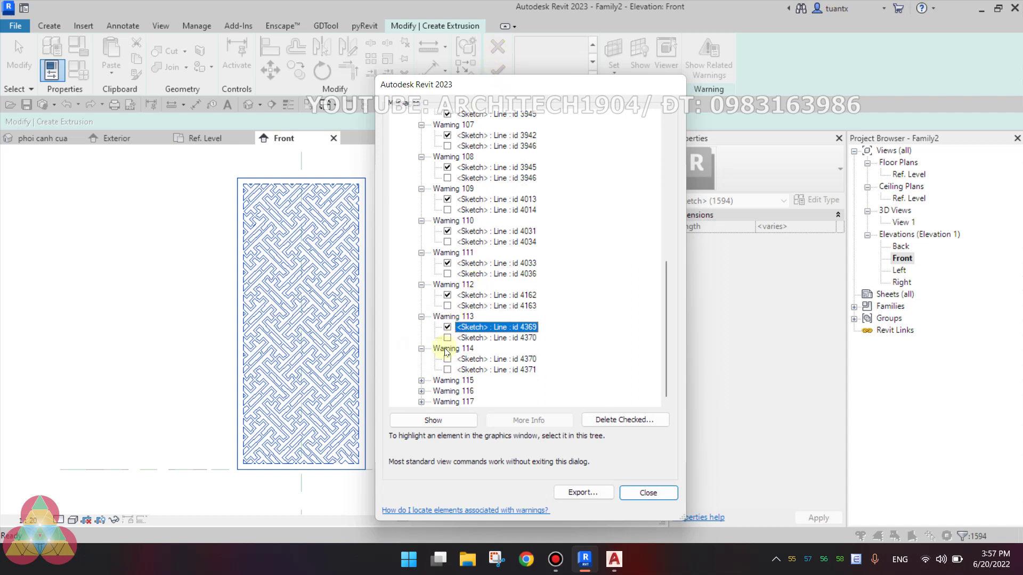
left_click(447, 359)
left_click(421, 381)
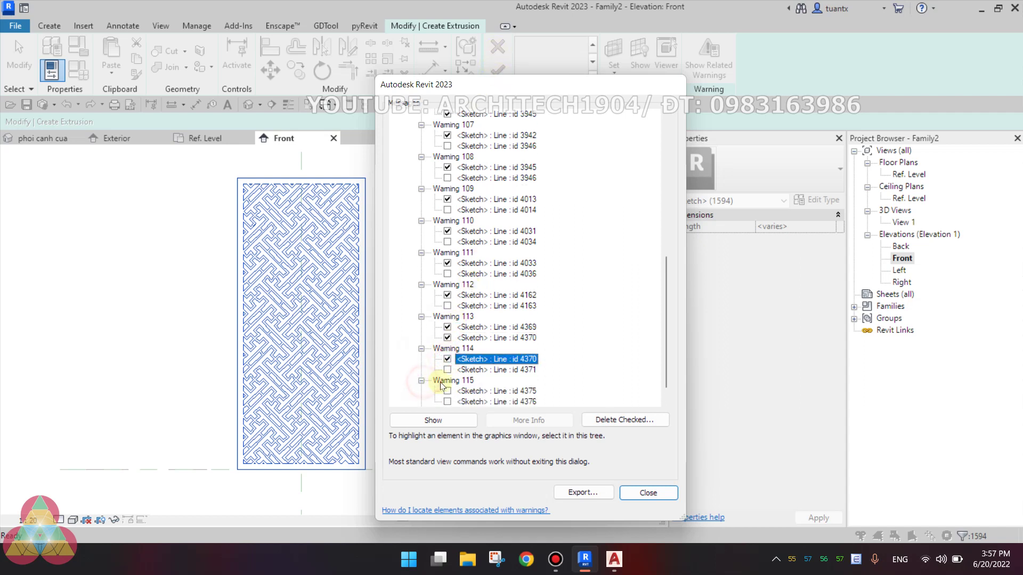
left_click(446, 391)
scroll(437, 347, "down", 1)
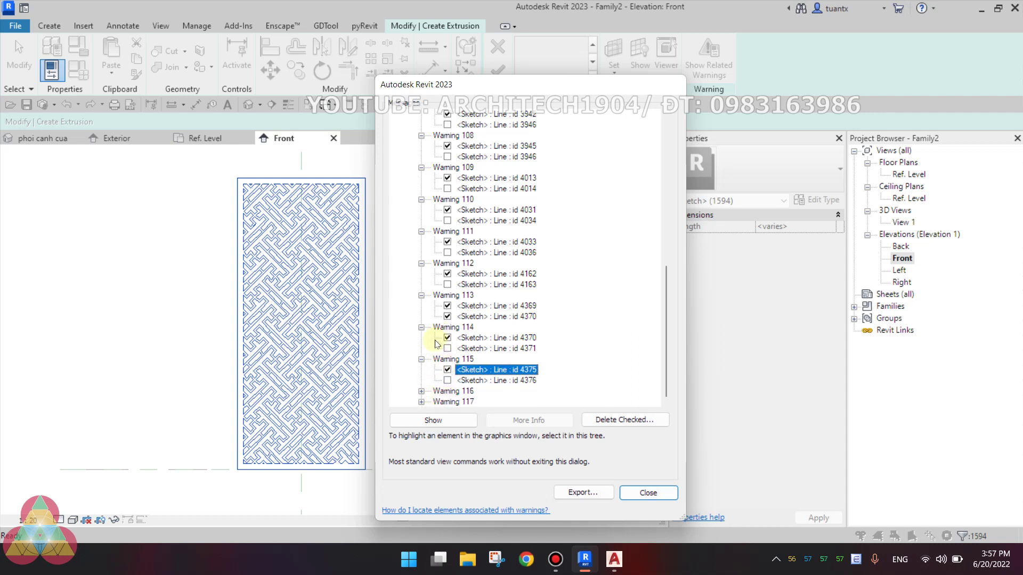
left_click(421, 394)
scroll(442, 392, "down", 1)
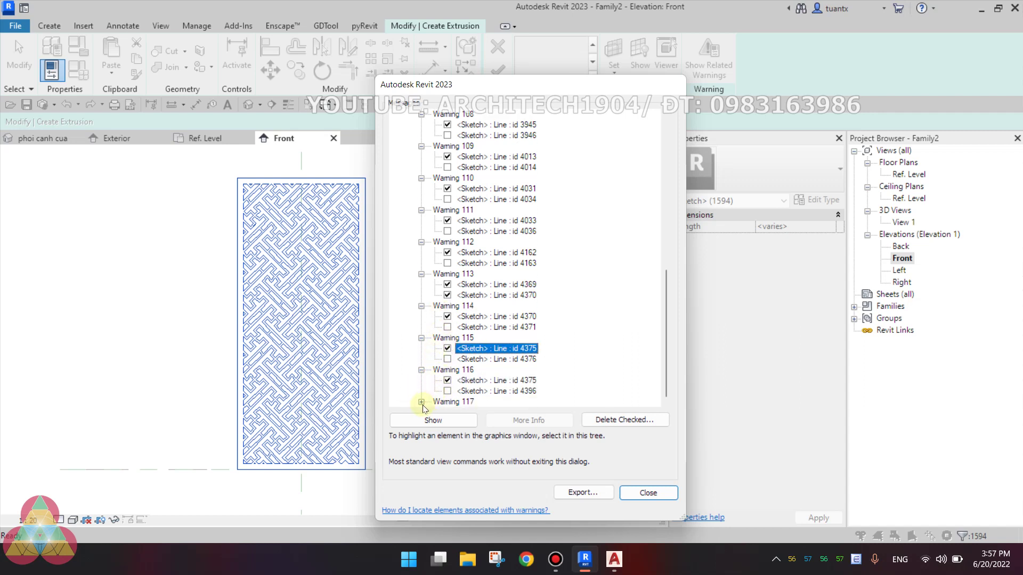
left_click(422, 404)
left_click(447, 391)
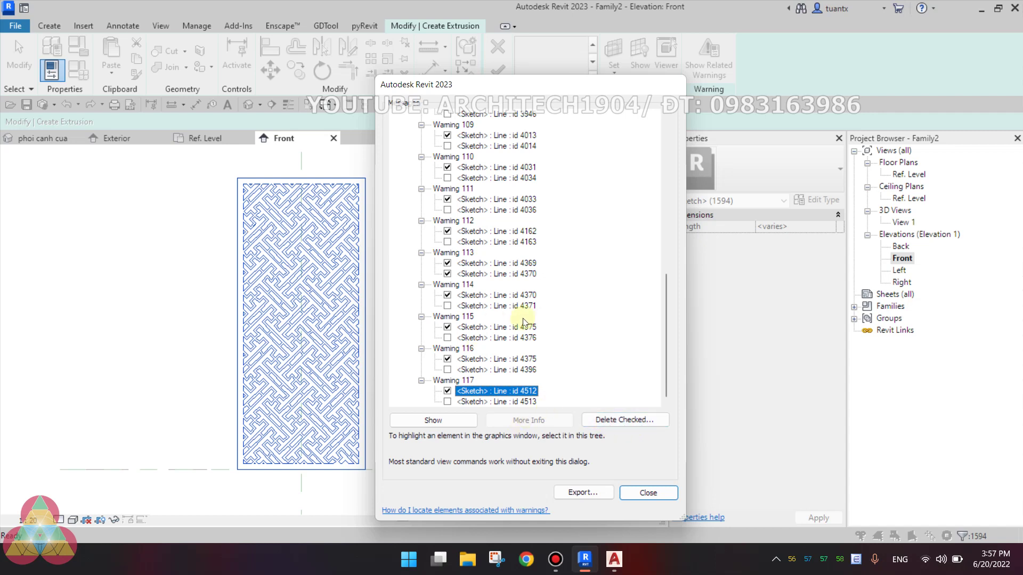
scroll(506, 253, "up", 2)
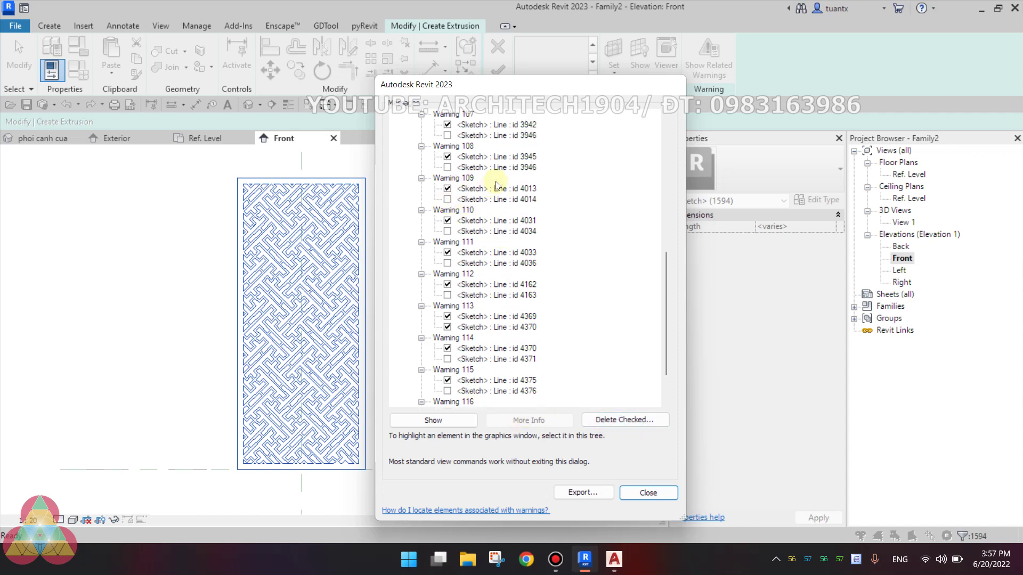
scroll(600, 320, "down", 2)
left_click(603, 391)
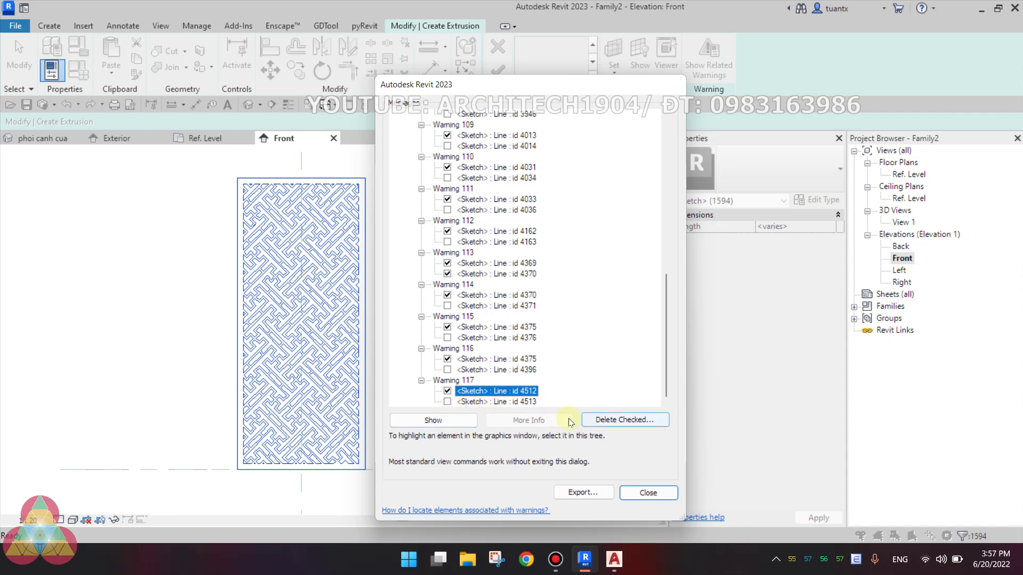
Delete the checked duplicate lines, confirm only off-axis warnings remain, and close the list
left_click(628, 420)
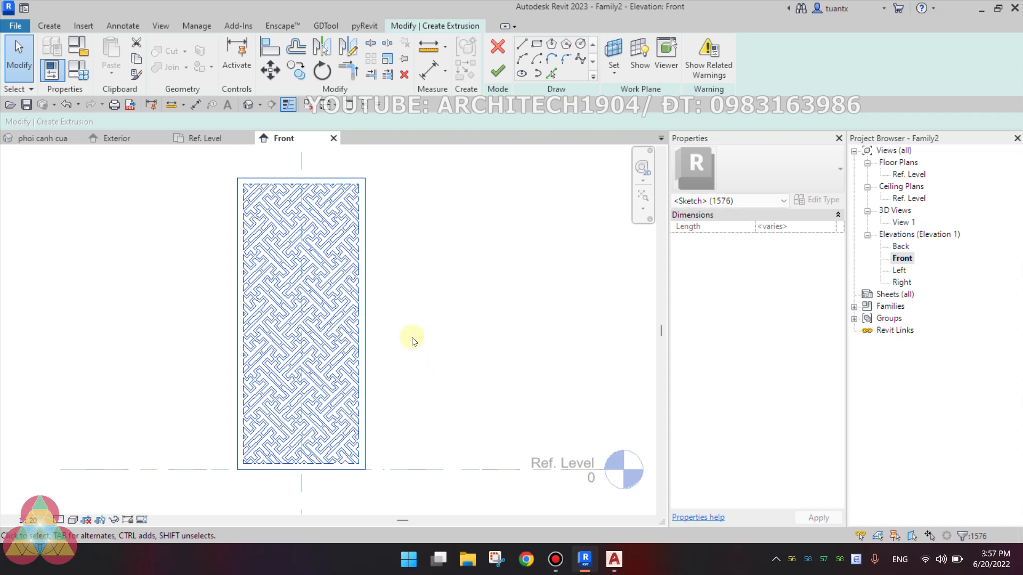
left_click(707, 59)
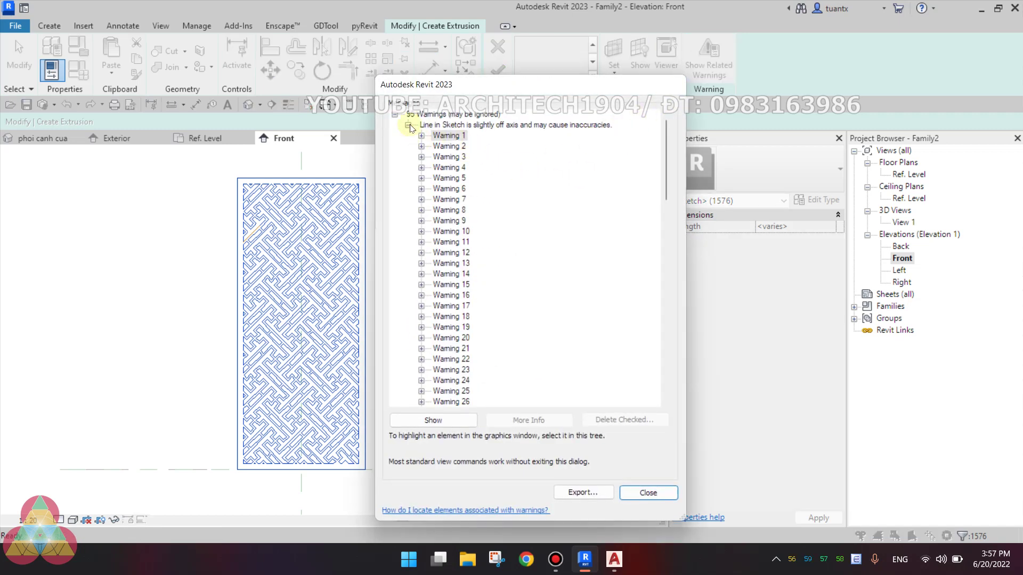
left_click(409, 126)
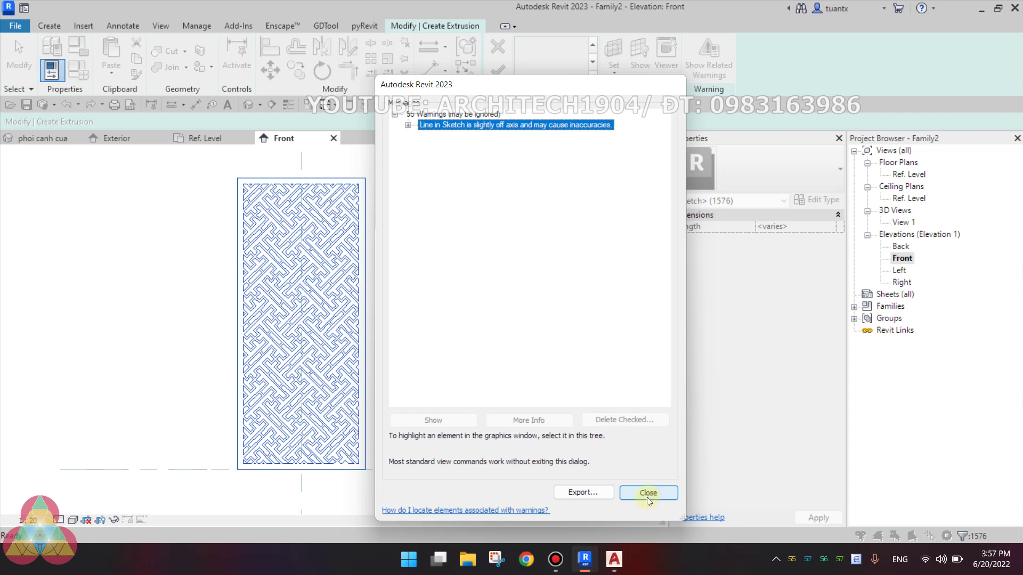
left_click(666, 501)
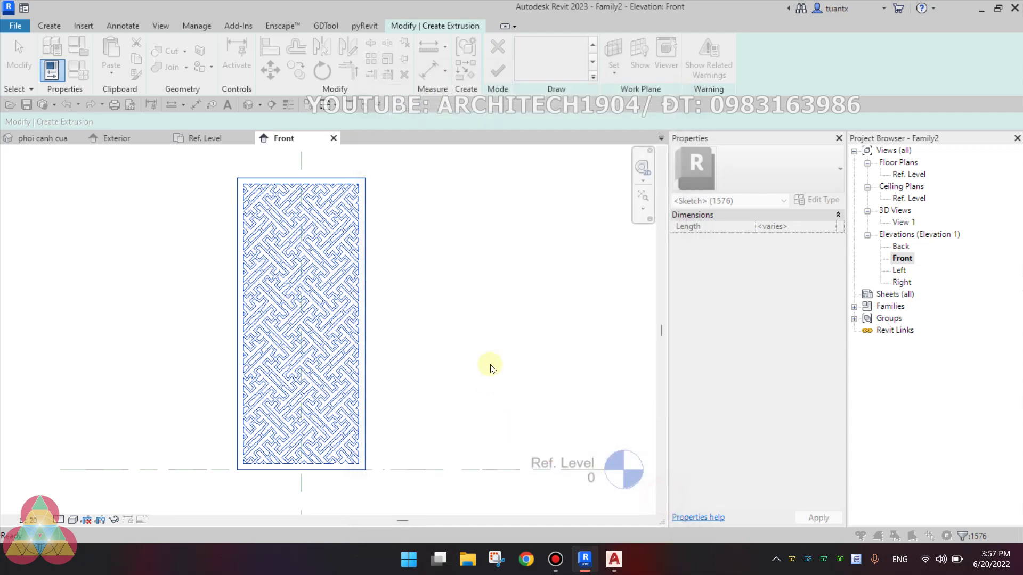
left_click(490, 333)
Try finishing the extrusion sketch and move the 'Cannot have overlapping lines' error higher
scroll(517, 306, "up", 1)
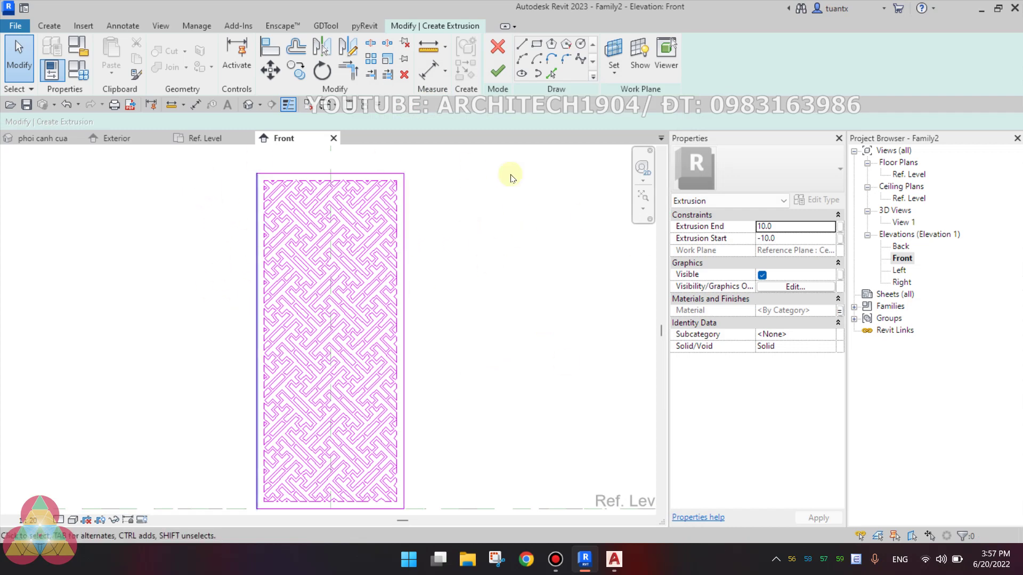
left_click(499, 73)
left_click_drag(532, 392, 559, 180)
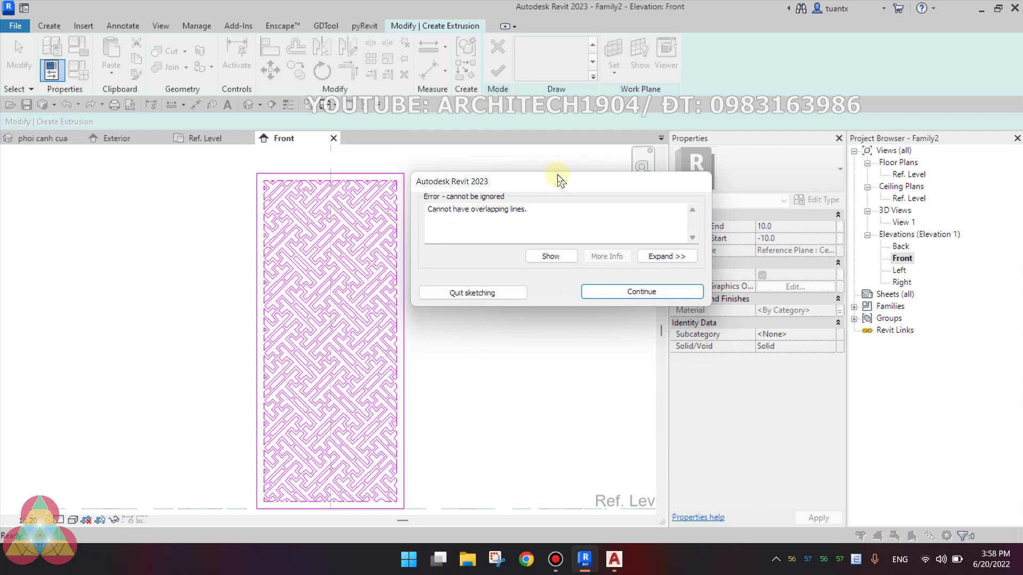
left_click_drag(559, 180, 558, 179)
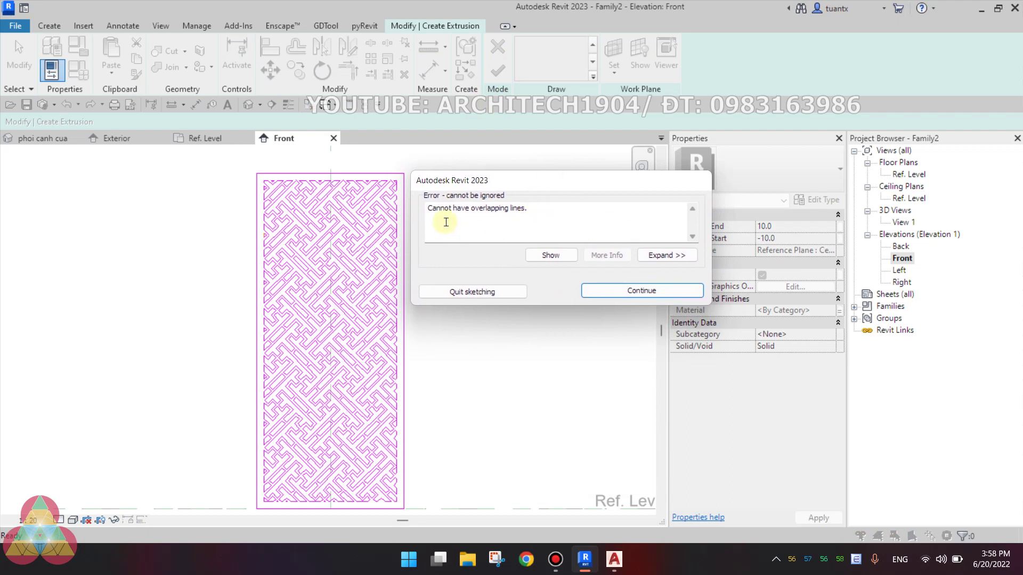
Expand Error 1's message list and show overlapping line id 3944
left_click(660, 259)
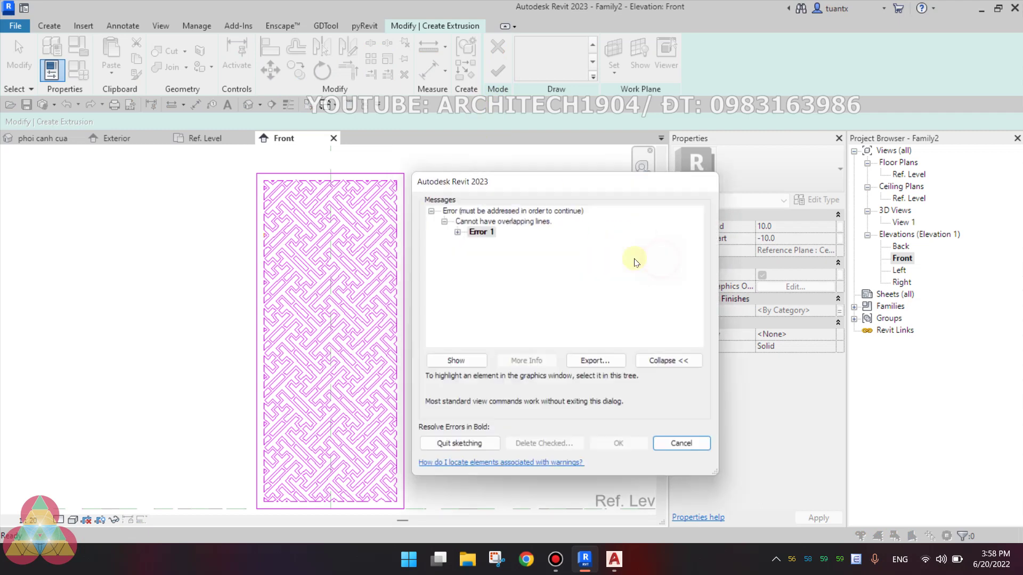
left_click(457, 232)
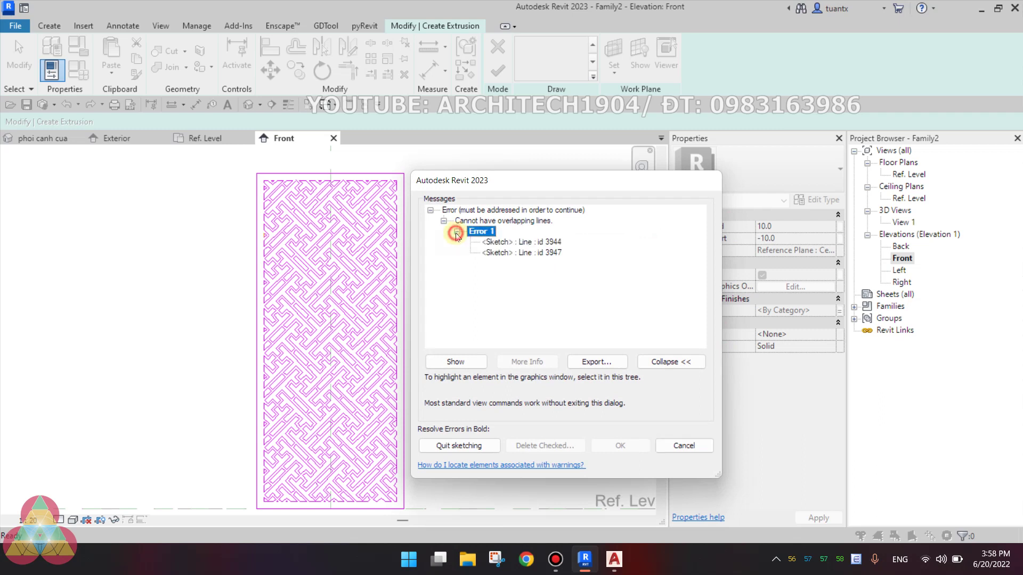
left_click(503, 243)
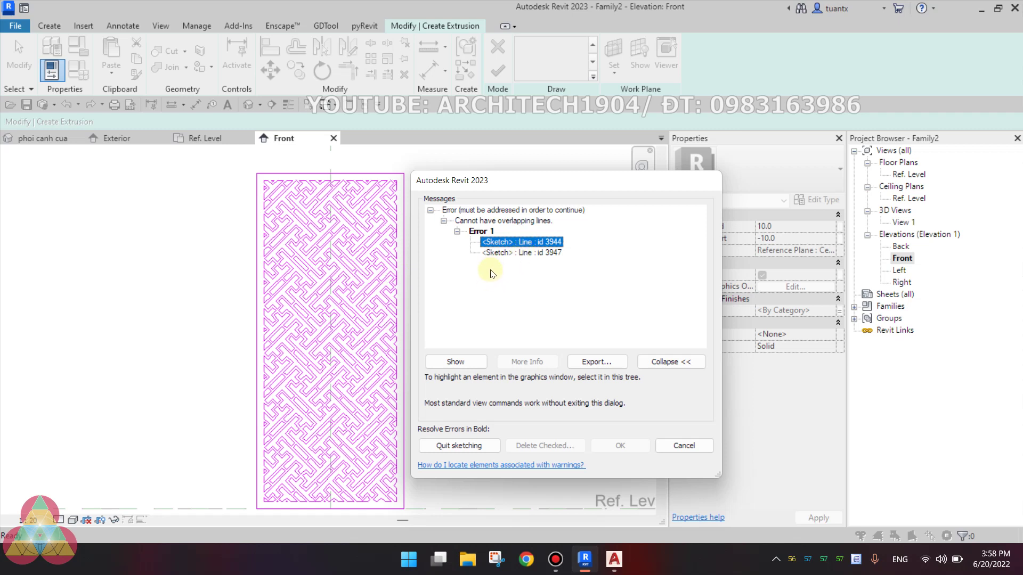
left_click(464, 362)
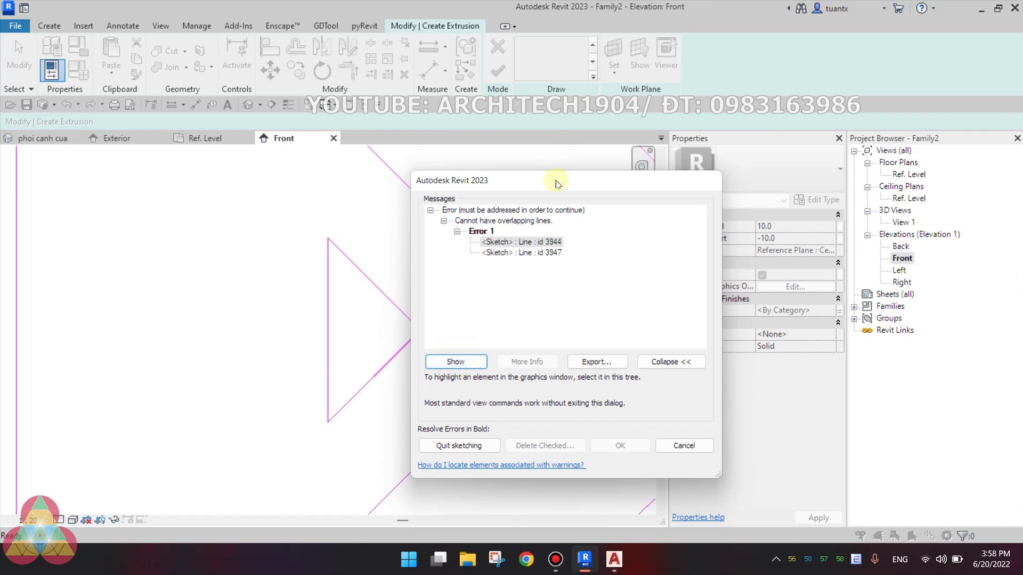
left_click_drag(557, 181, 705, 132)
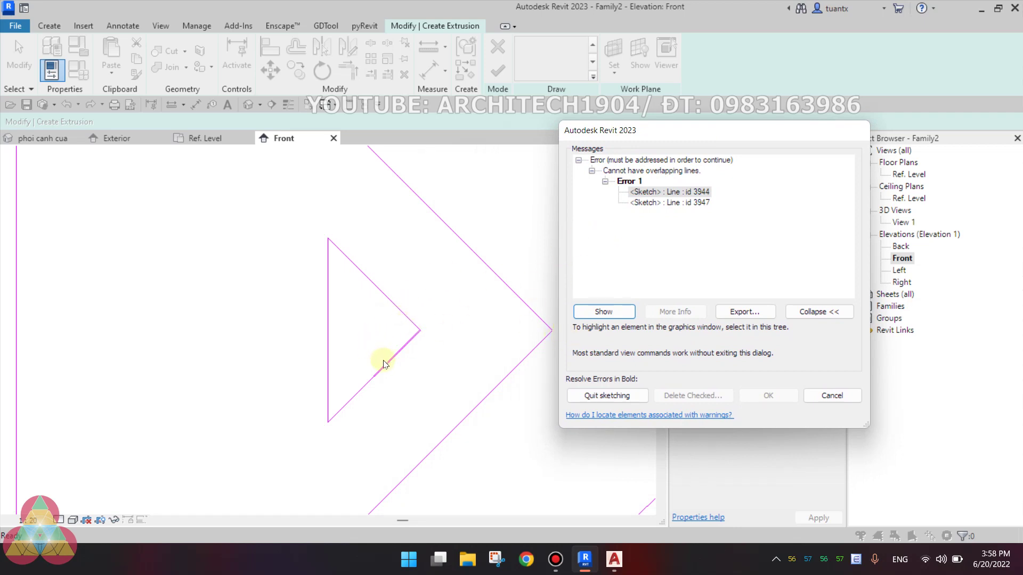
Search closed views for line 3944, locating lines 3944 and 3947 in the Back elevation
left_click(602, 312)
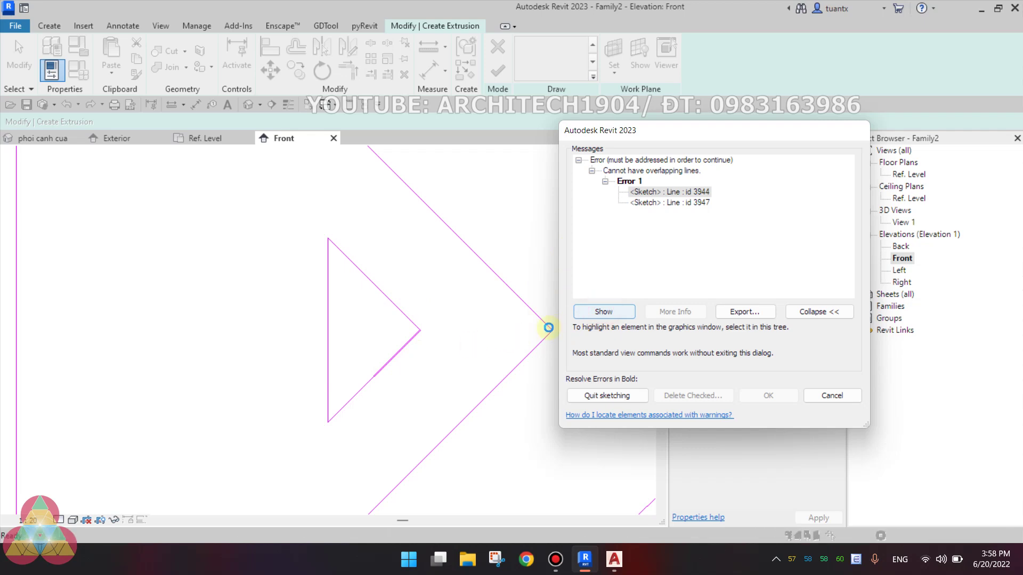
left_click(590, 313)
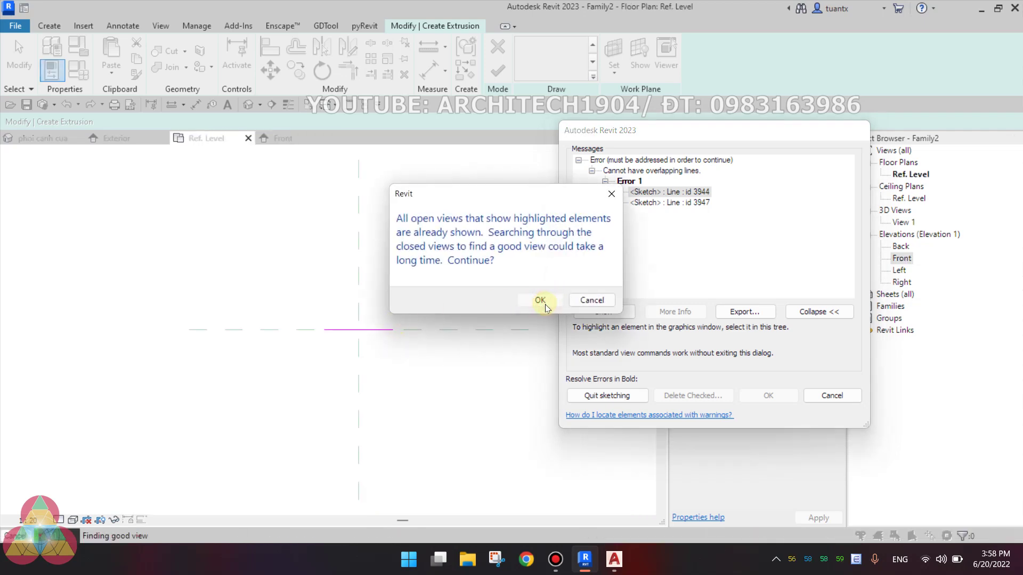
left_click(545, 305)
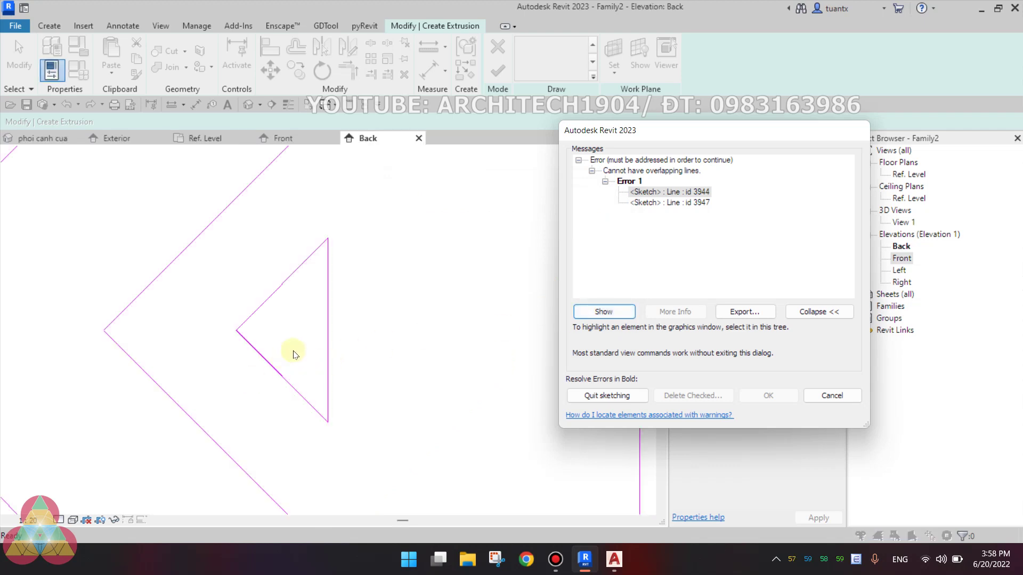
scroll(295, 354, "down", 1)
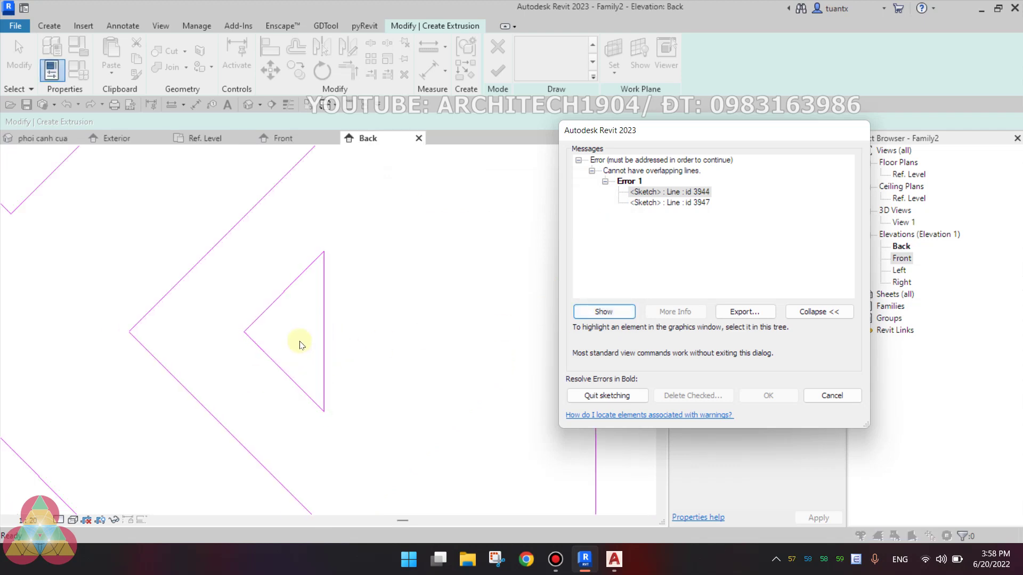
left_click(661, 193)
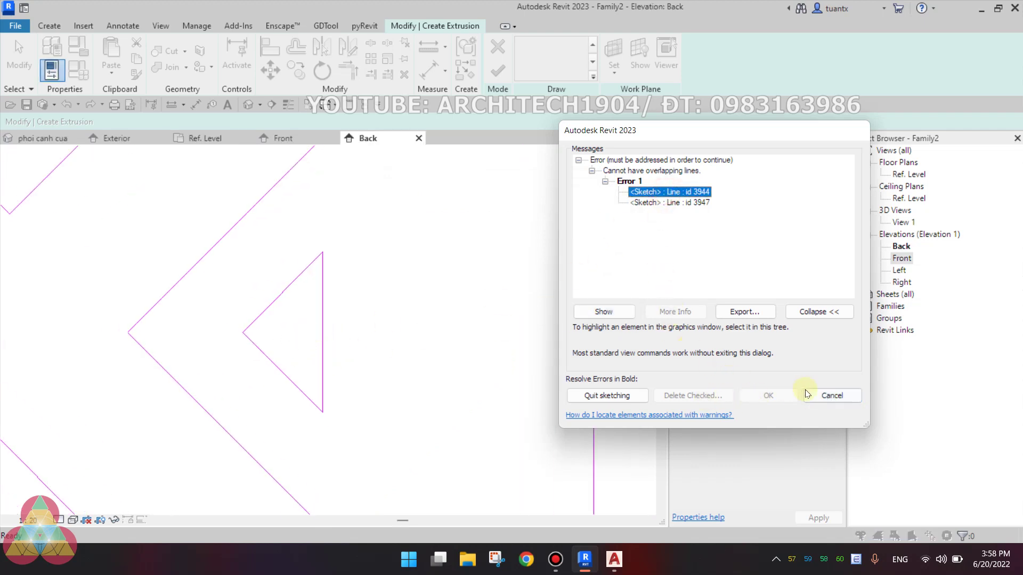
left_click(819, 397)
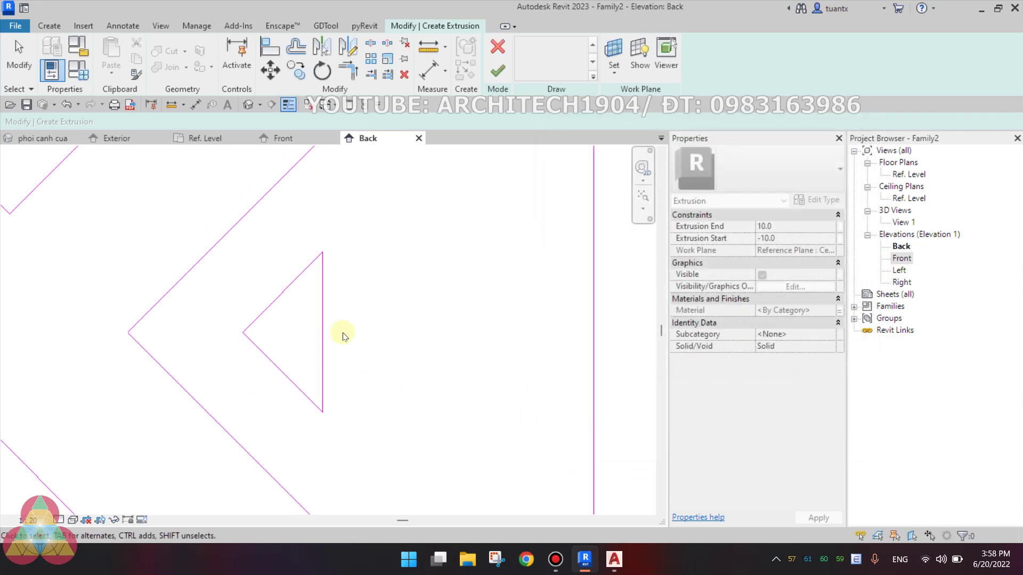
left_click(324, 315)
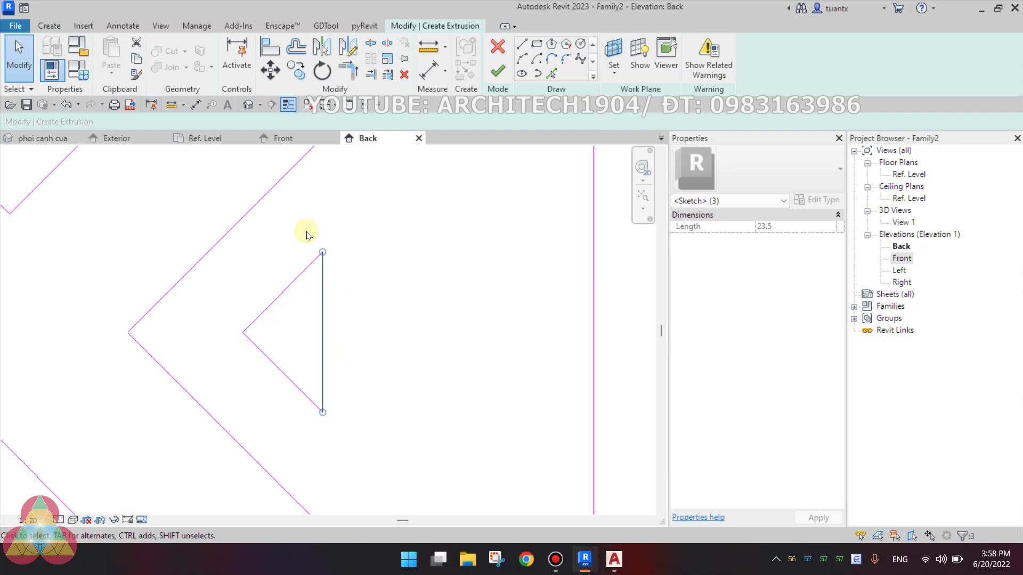
left_click_drag(307, 234, 404, 441)
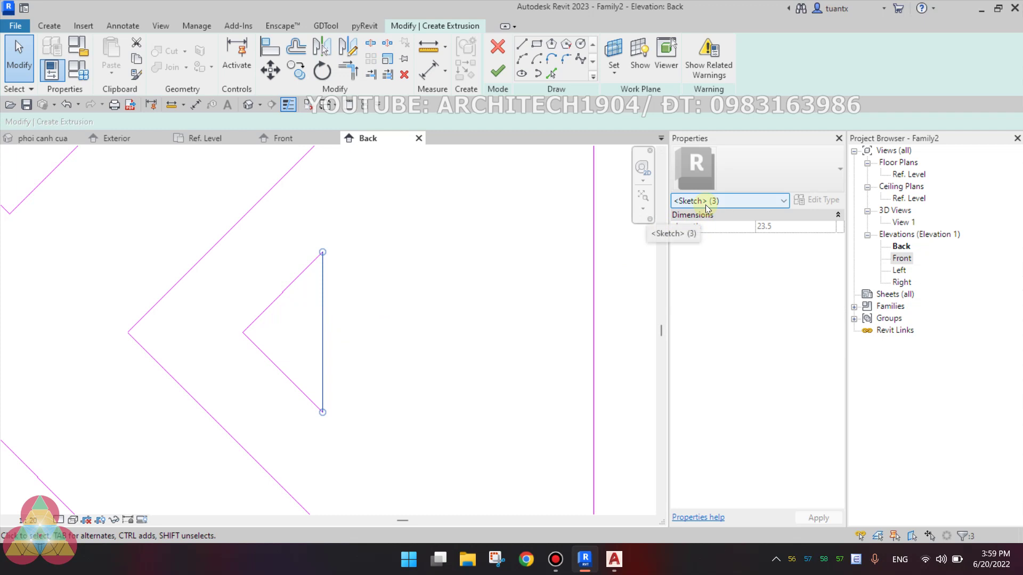
left_click(442, 308)
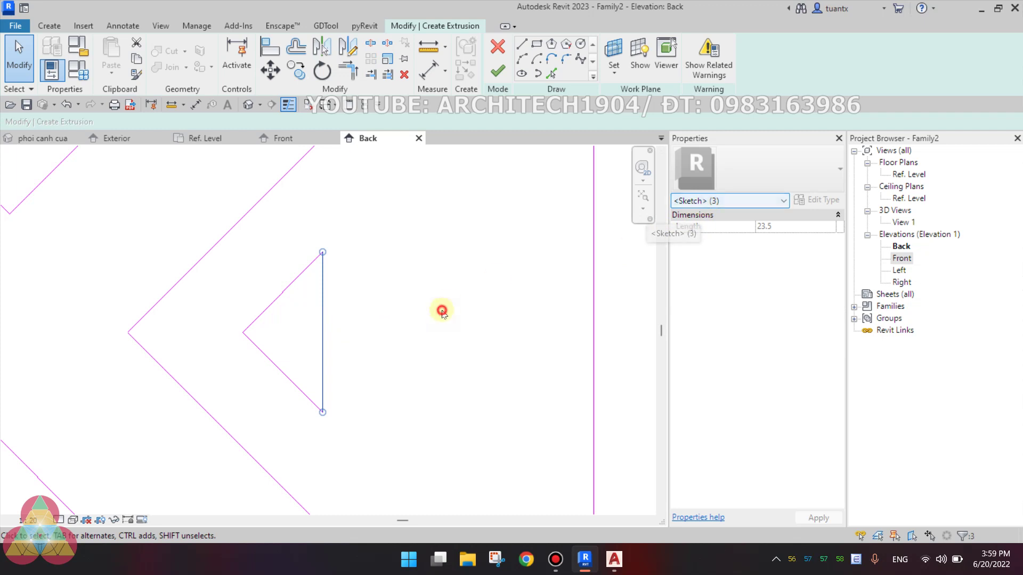
left_click(325, 325)
key("Escape")
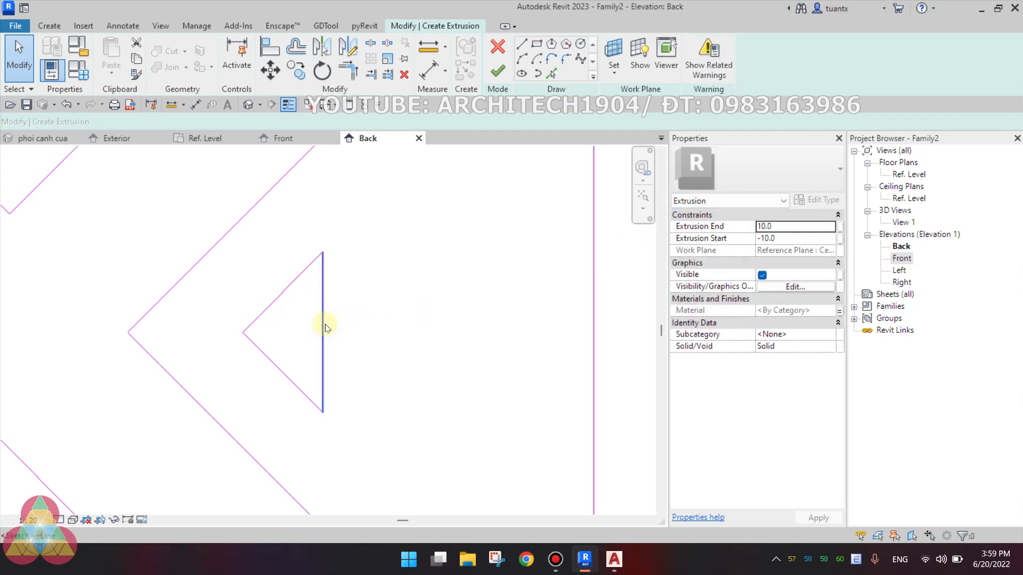
left_click(323, 326)
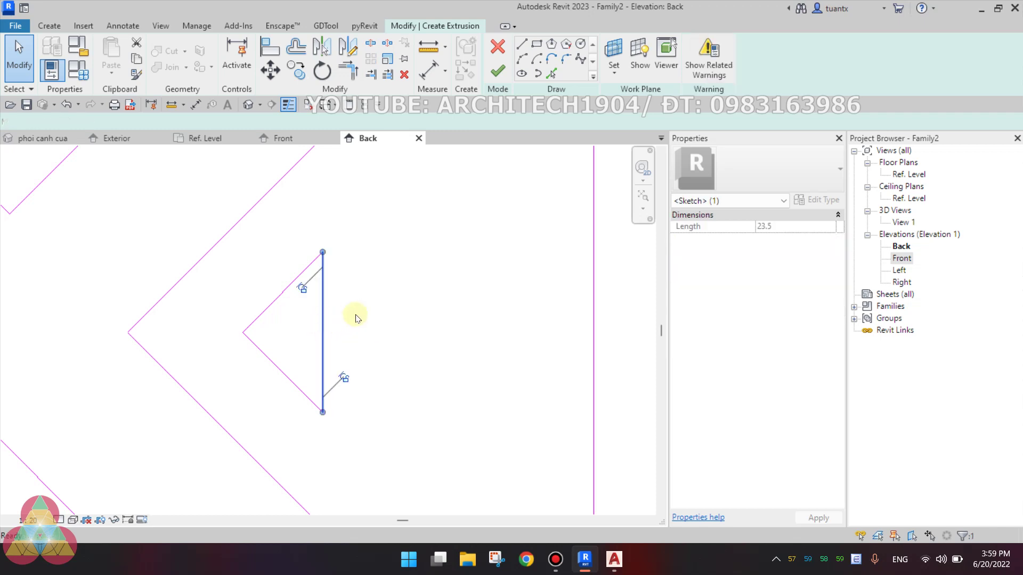
key("Escape")
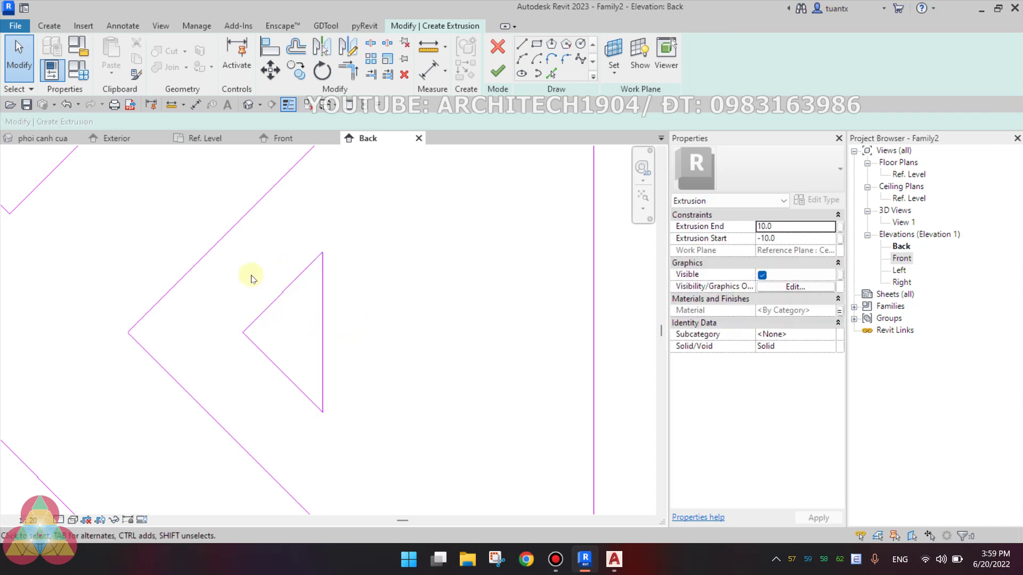
left_click_drag(238, 245, 347, 342)
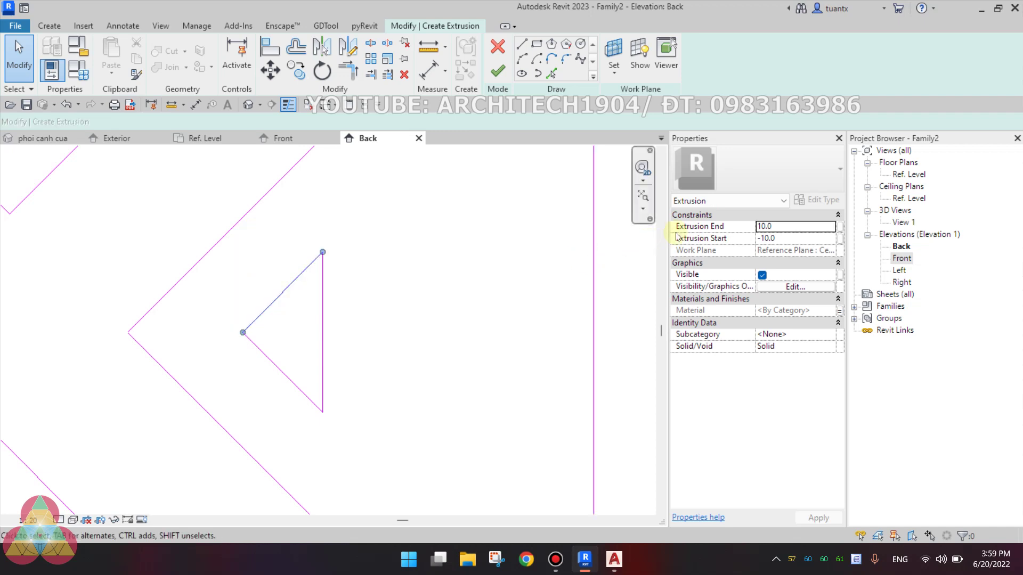
left_click_drag(231, 323, 400, 427, "ctrl")
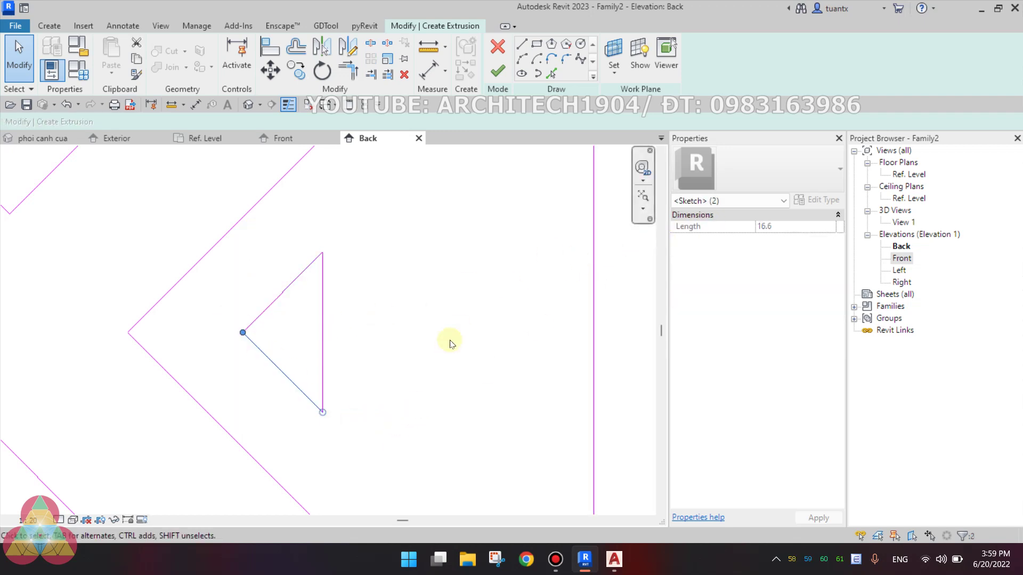
left_click(268, 364)
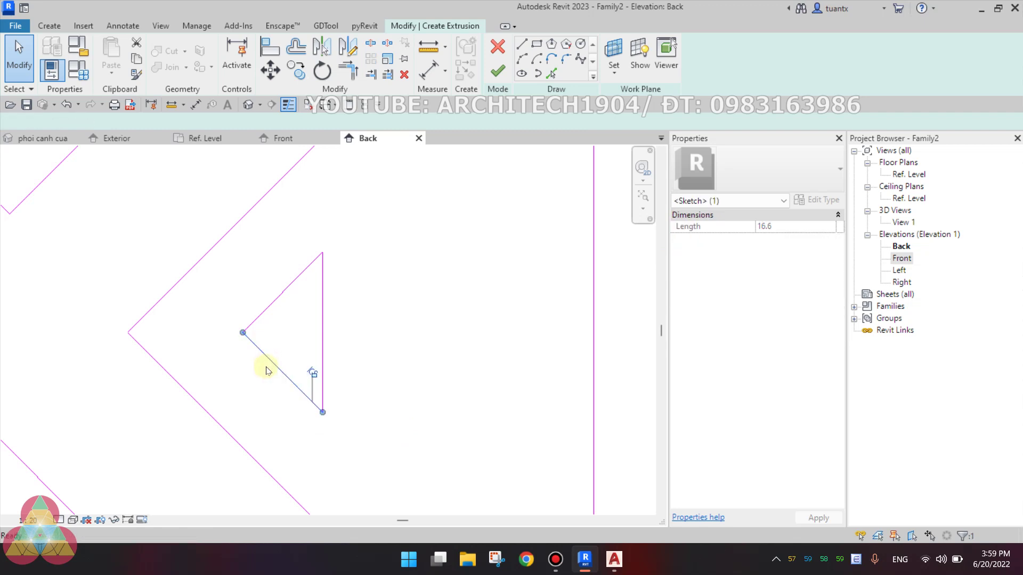
left_click(368, 364)
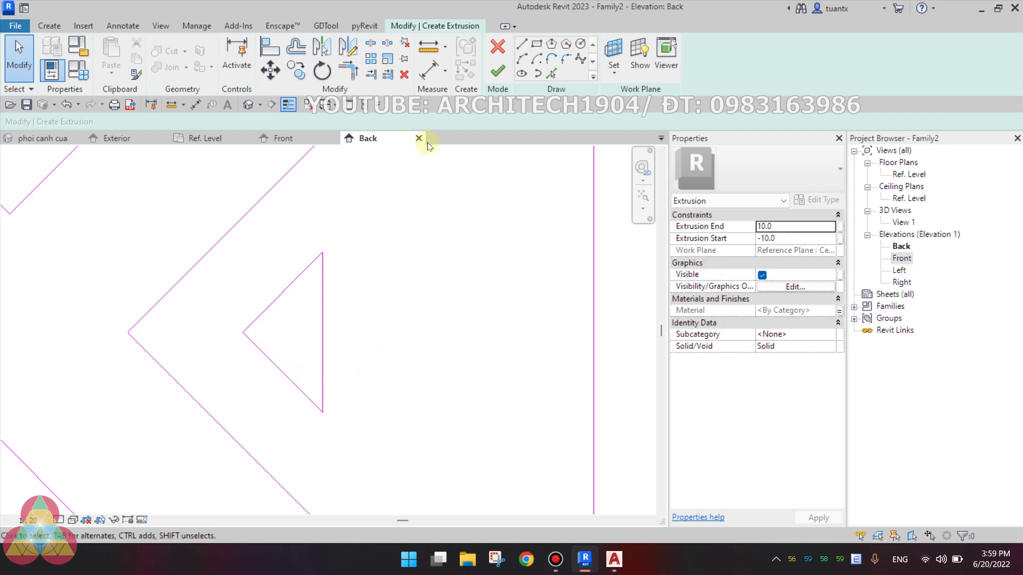
left_click(497, 70)
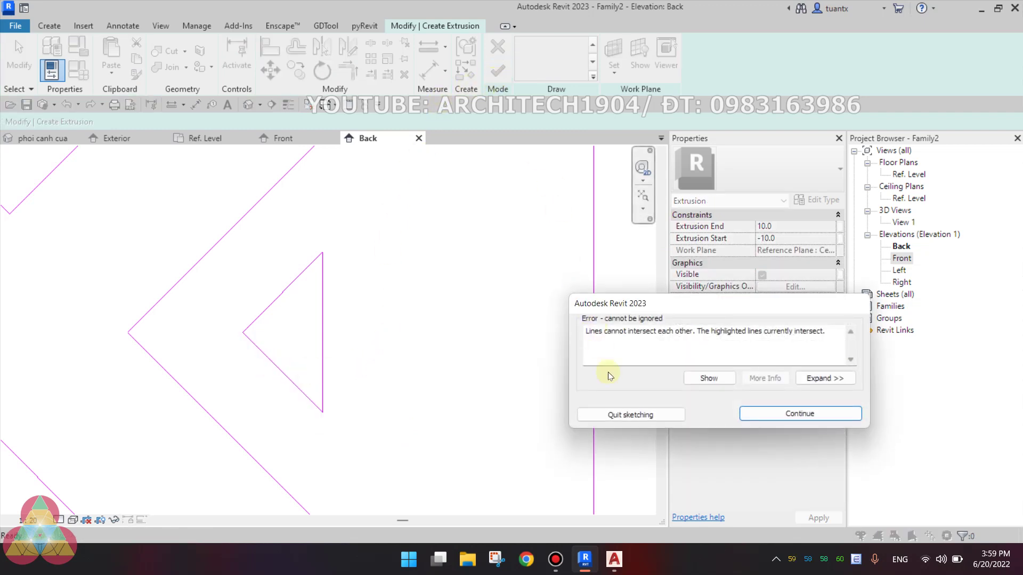
left_click(709, 378)
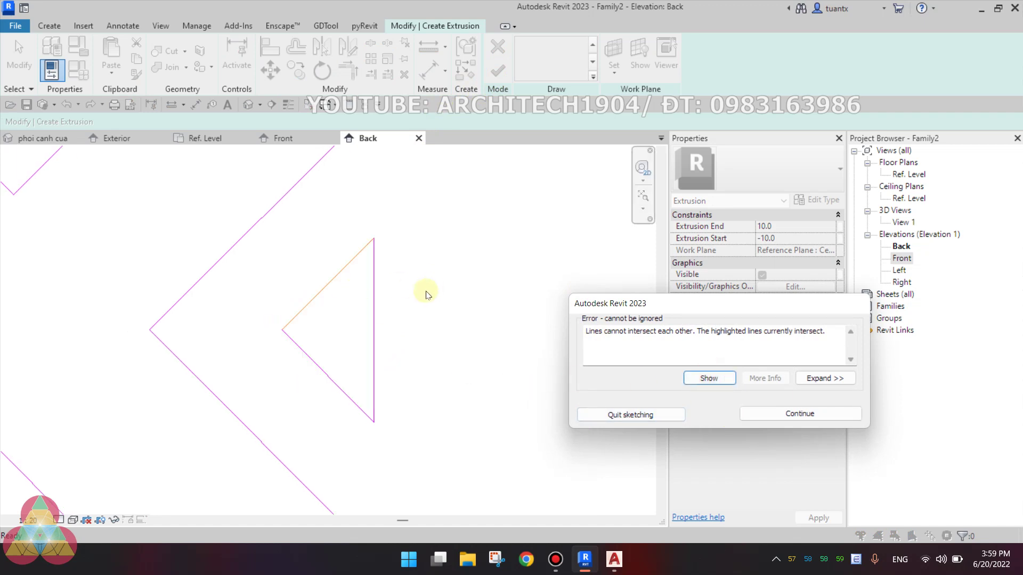
left_click_drag(666, 312, 525, 186)
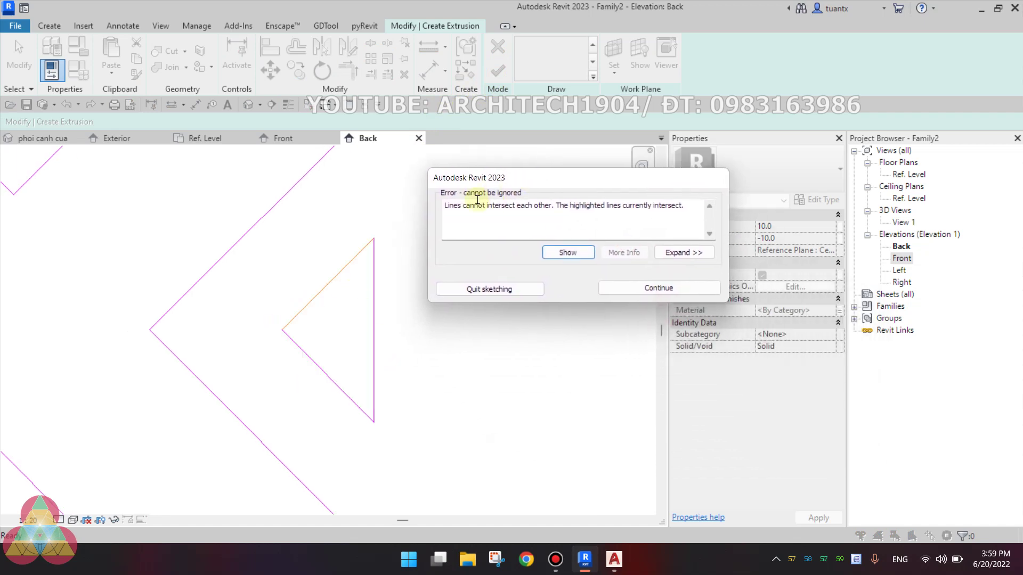
left_click_drag(462, 203, 511, 209)
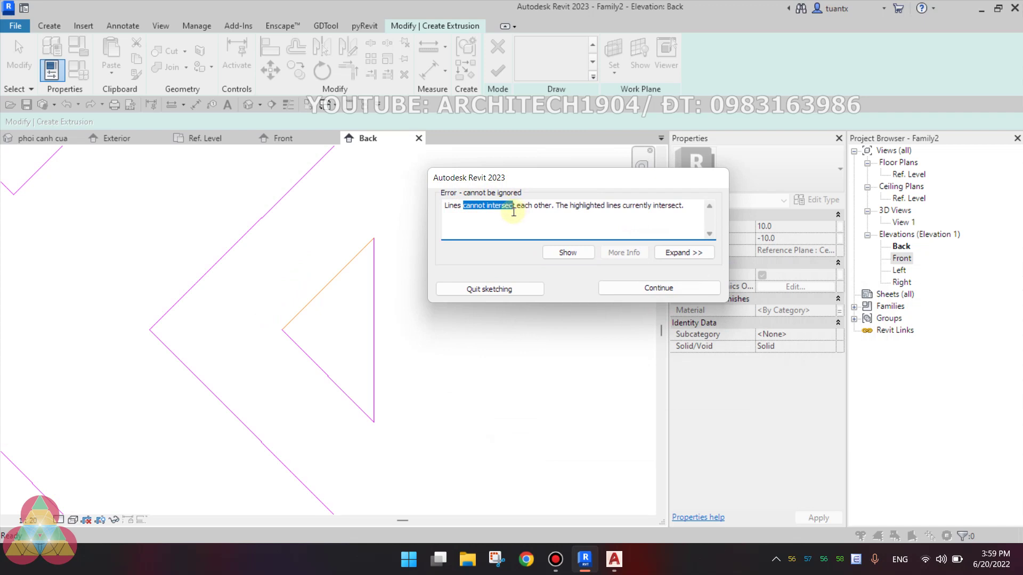
left_click_drag(514, 212, 552, 208)
left_click(641, 289)
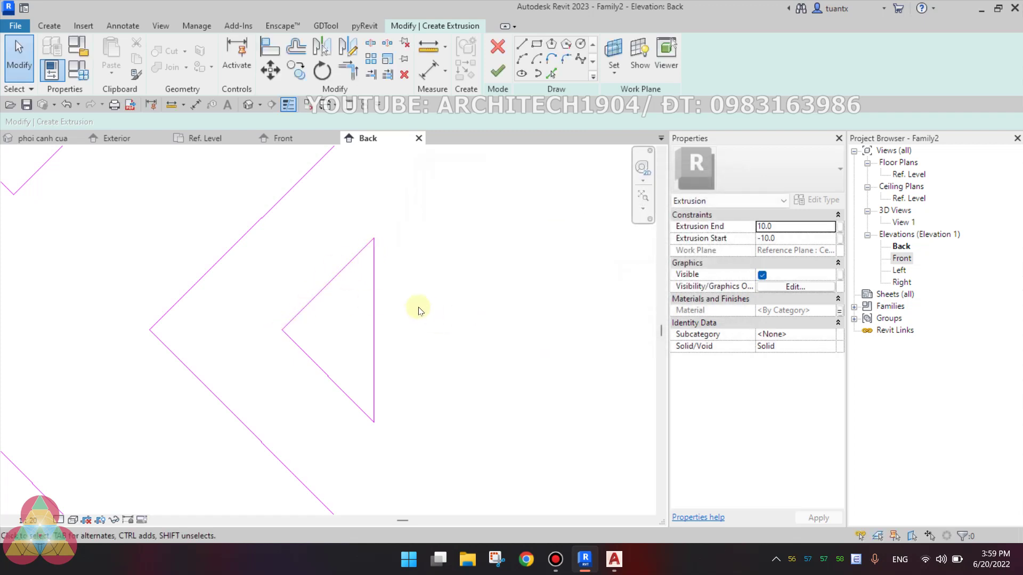
Trim the triangle's vertical edge and upper diagonal into a corner with TR
key("t")
key("r")
left_click(375, 272)
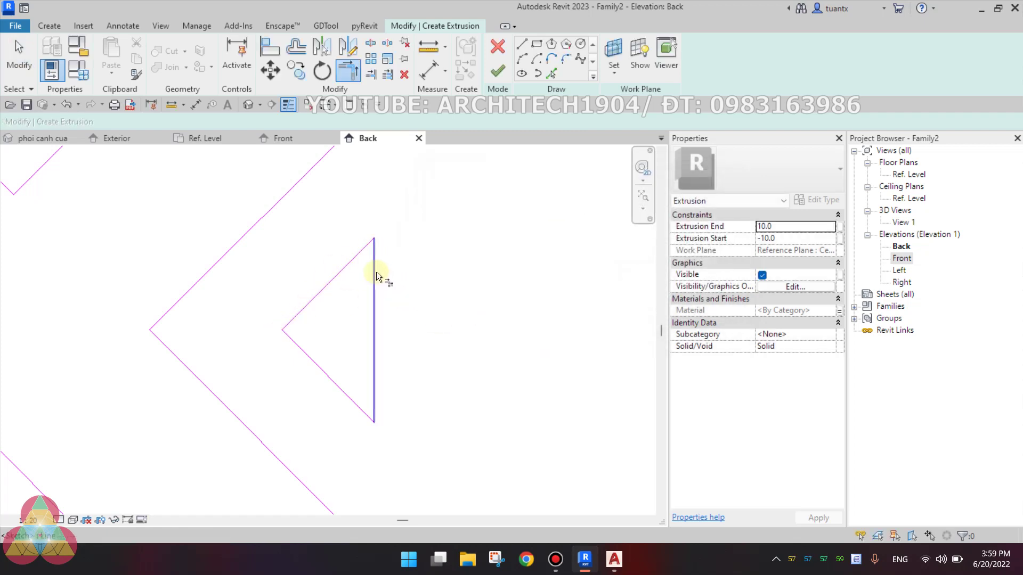
left_click(354, 262)
left_click(299, 313)
left_click(294, 343)
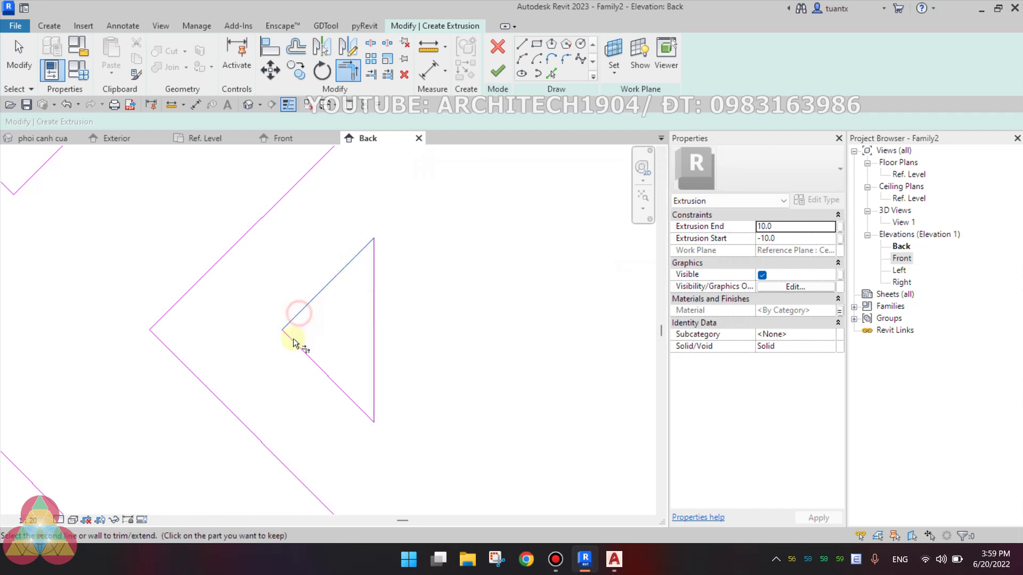
key("Escape")
key("Escape")
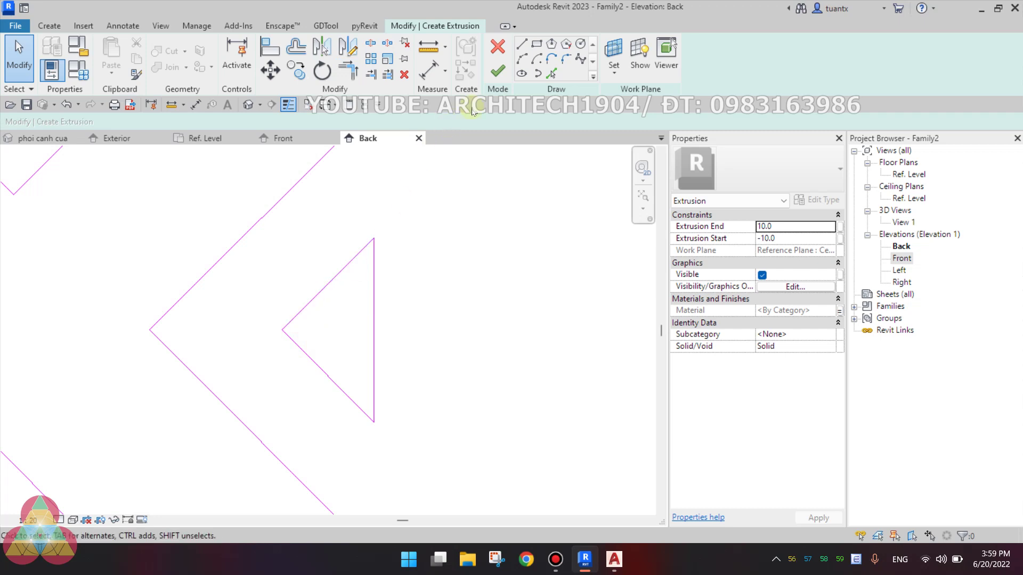
Retry finishing the sketch, show the new error's lines, and dismiss it
left_click(497, 75)
left_click(554, 252)
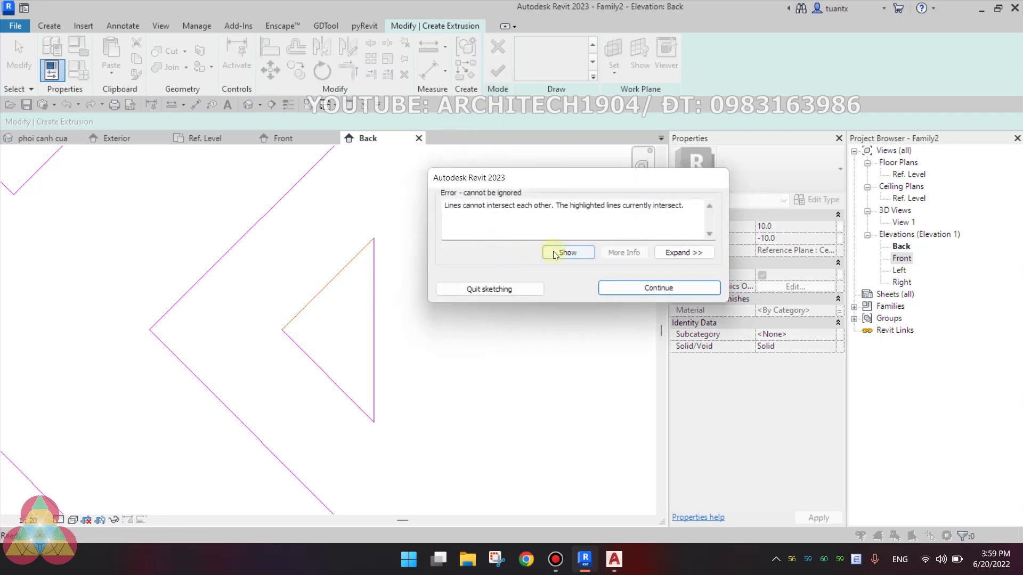
left_click(663, 294)
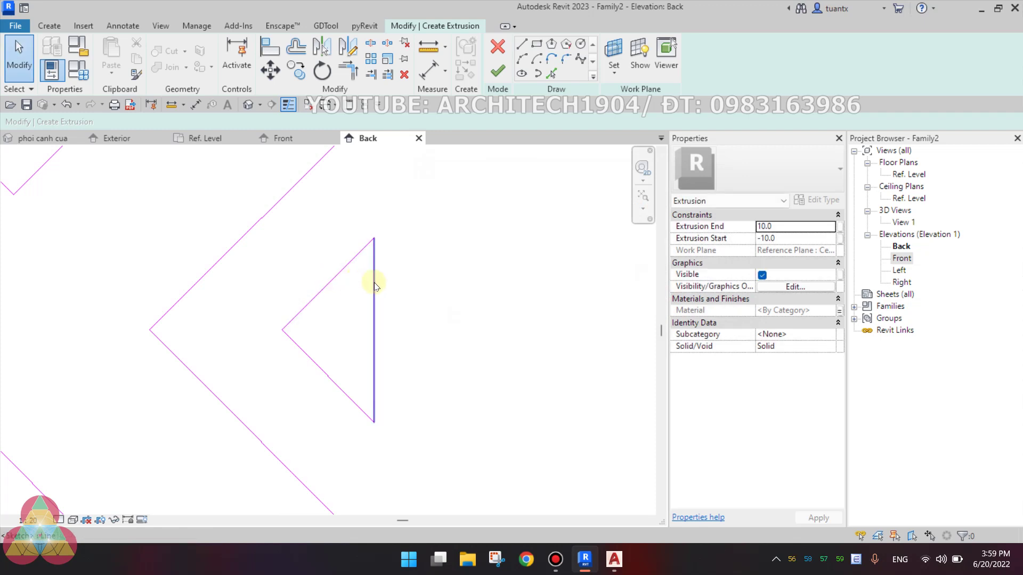
Window-select the triangle's lines to isolate the stray vertical sketch line
left_click(272, 234)
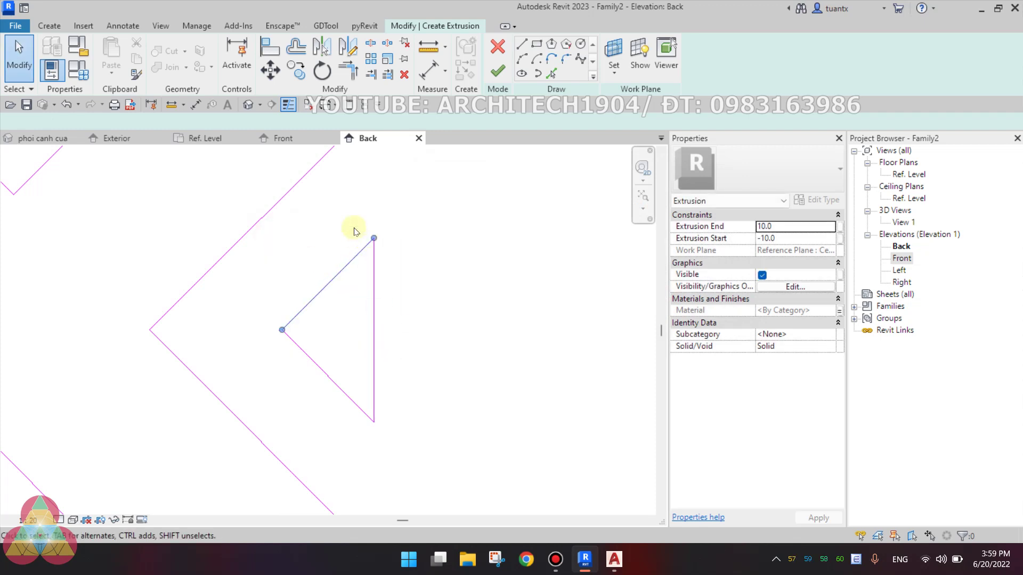
left_click_drag(354, 218, 465, 466)
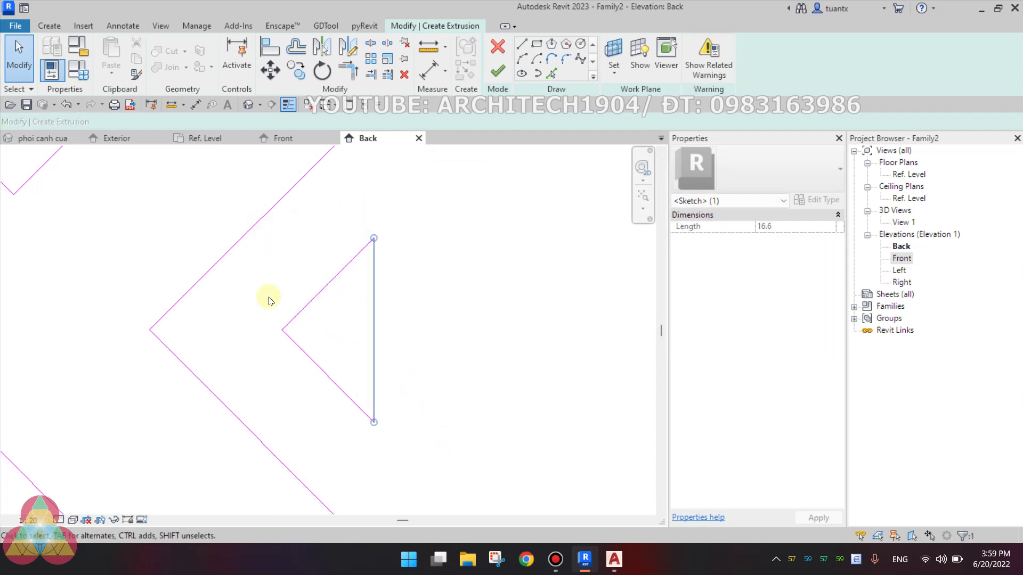
left_click_drag(255, 303, 446, 473)
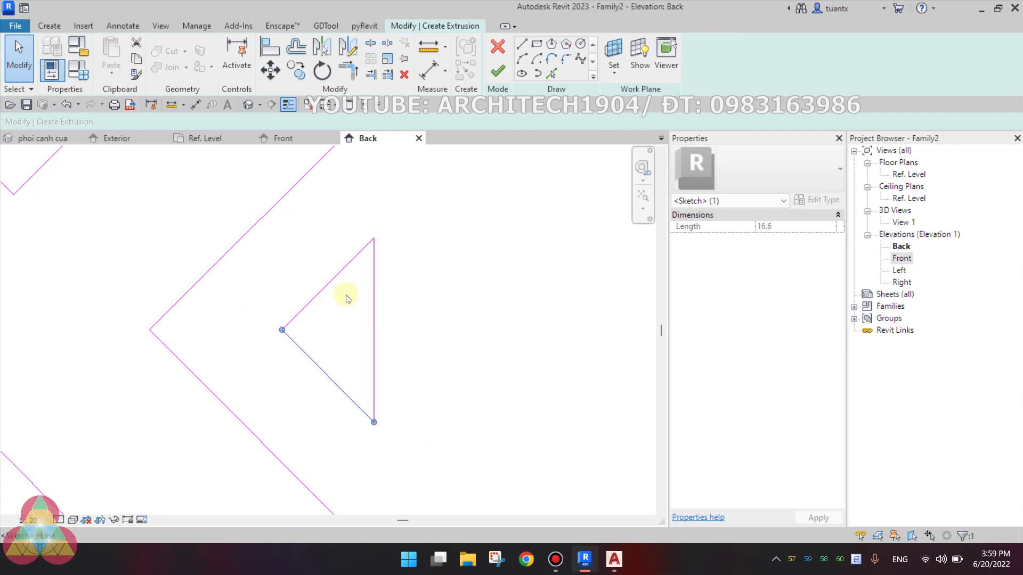
left_click_drag(339, 223, 442, 454)
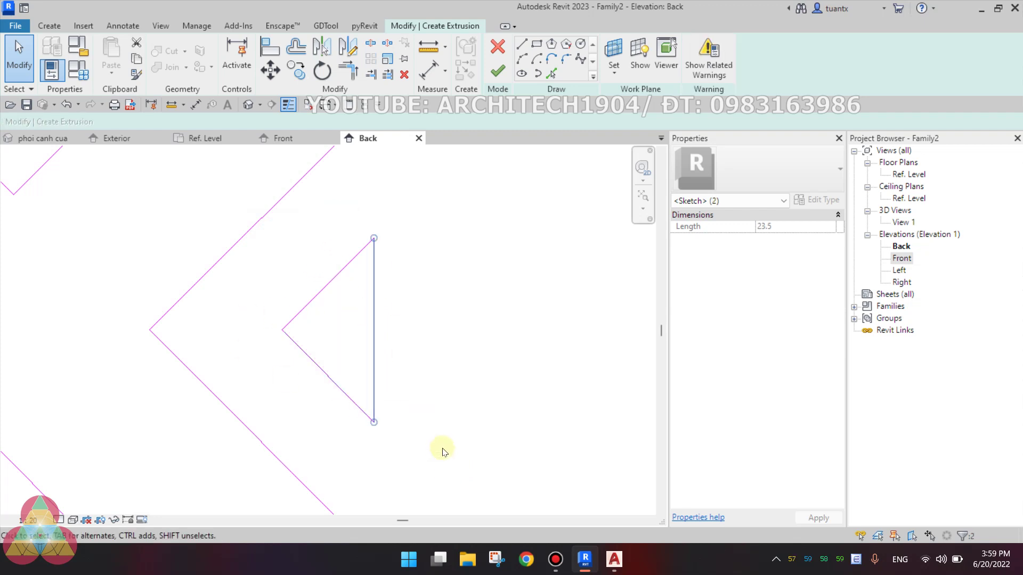
left_click(374, 293)
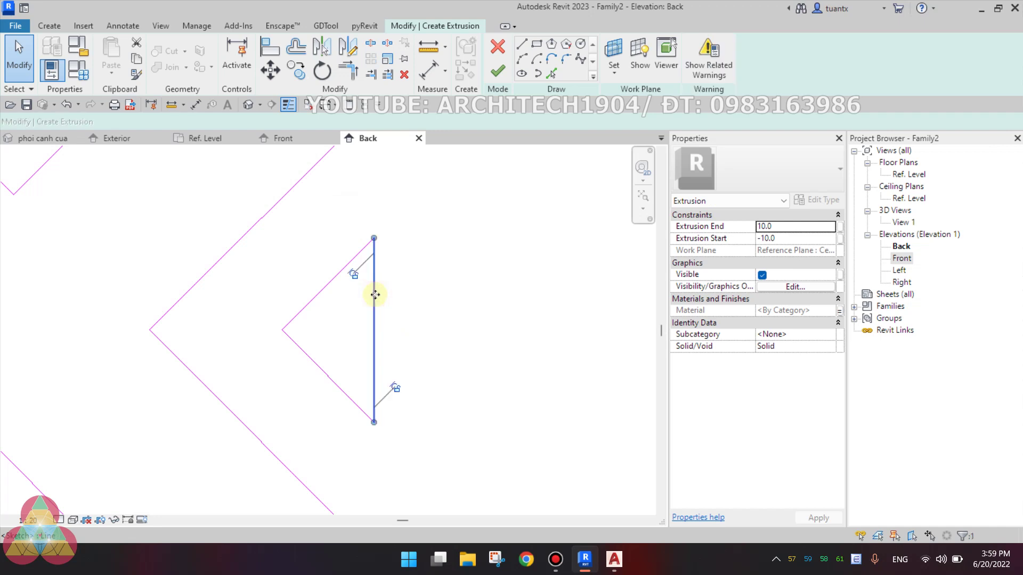
key("Escape")
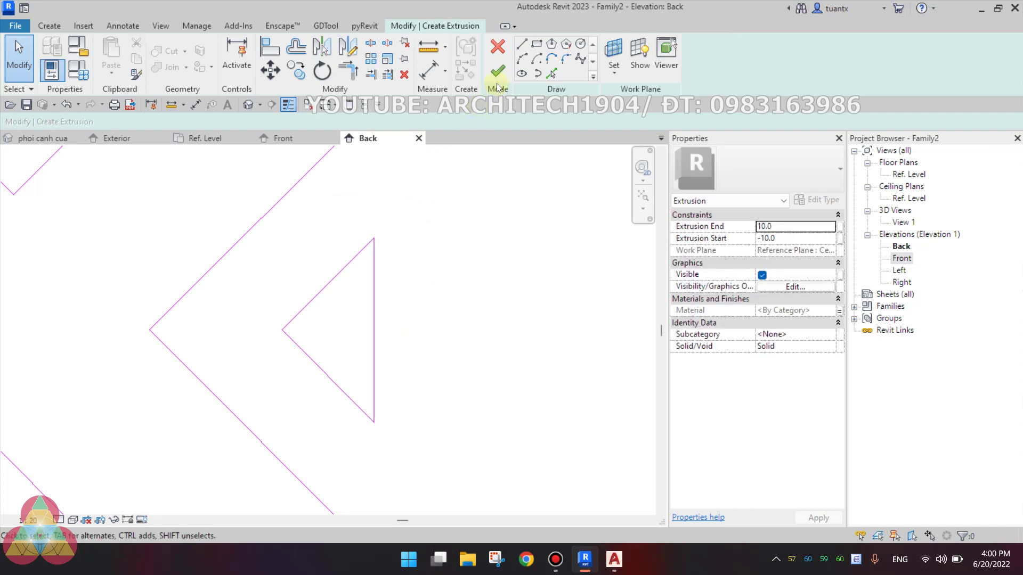
Retry finishing the extrusion, show the intersecting long diagonal, then continue editing
left_click(498, 85)
left_click(567, 253)
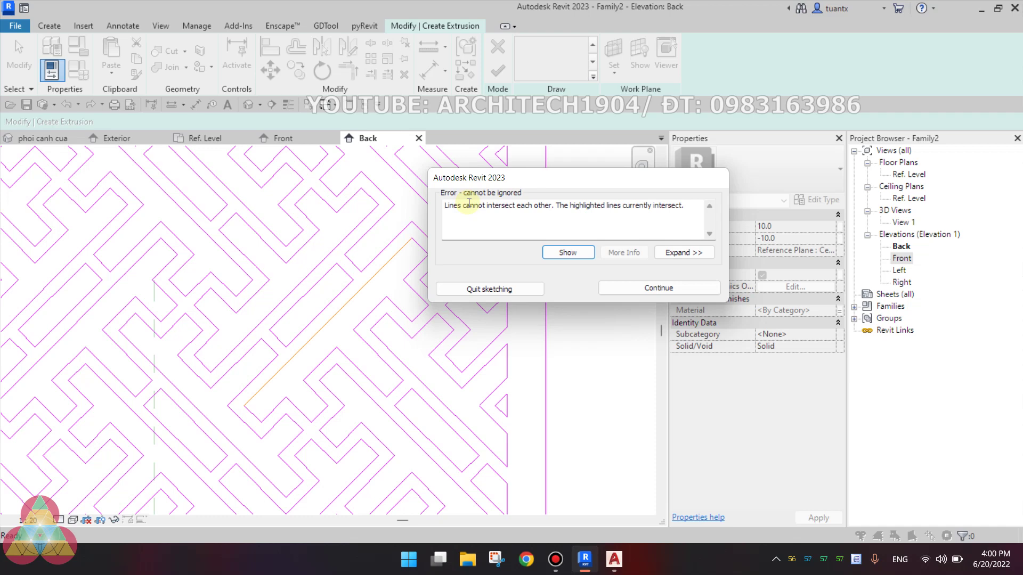
left_click(647, 296)
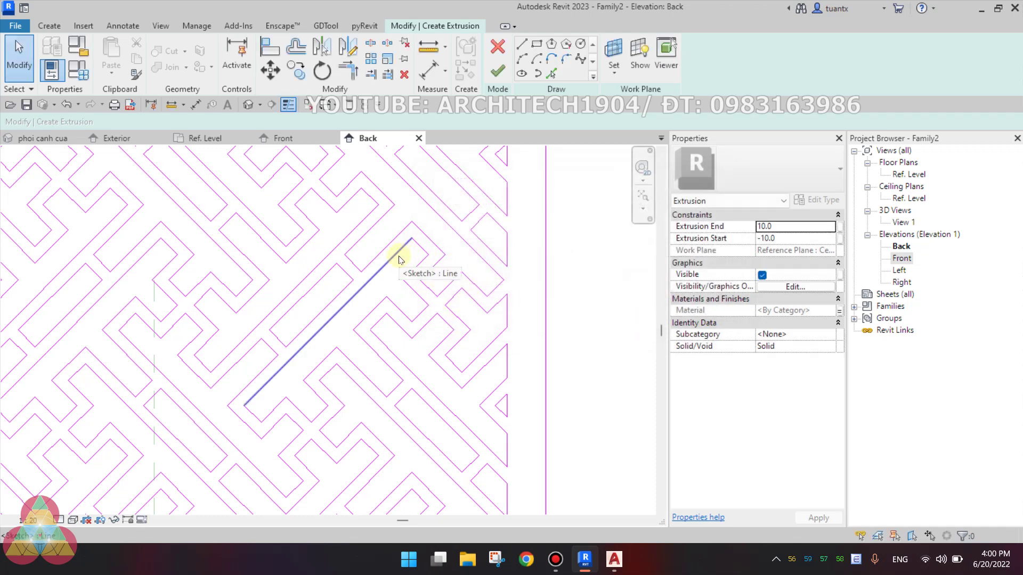
Delete the long diagonal sketch line and inspect the lines at the lower bend
scroll(379, 283, "up", 2)
left_click_drag(381, 299, 349, 284)
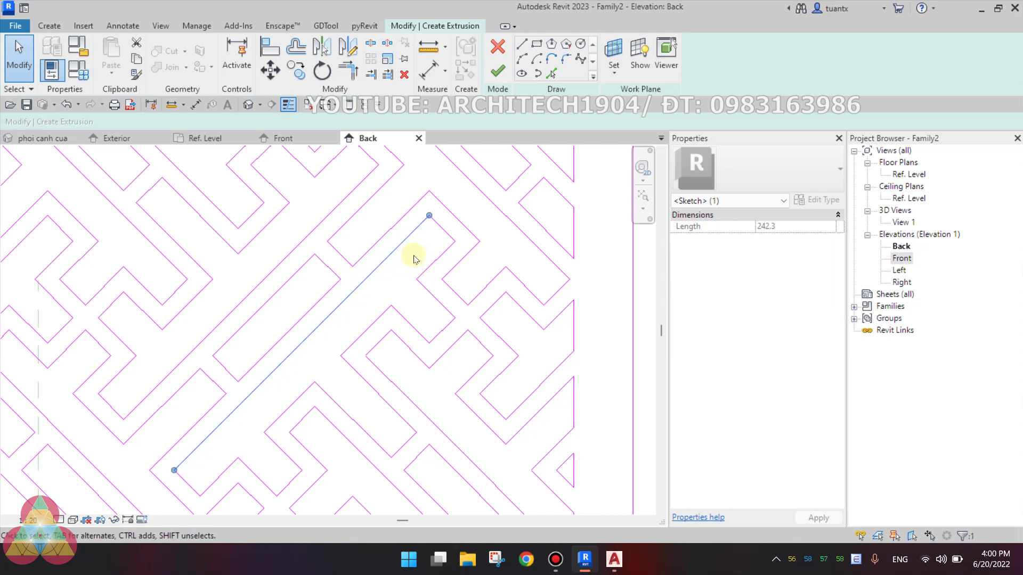
key("Delete")
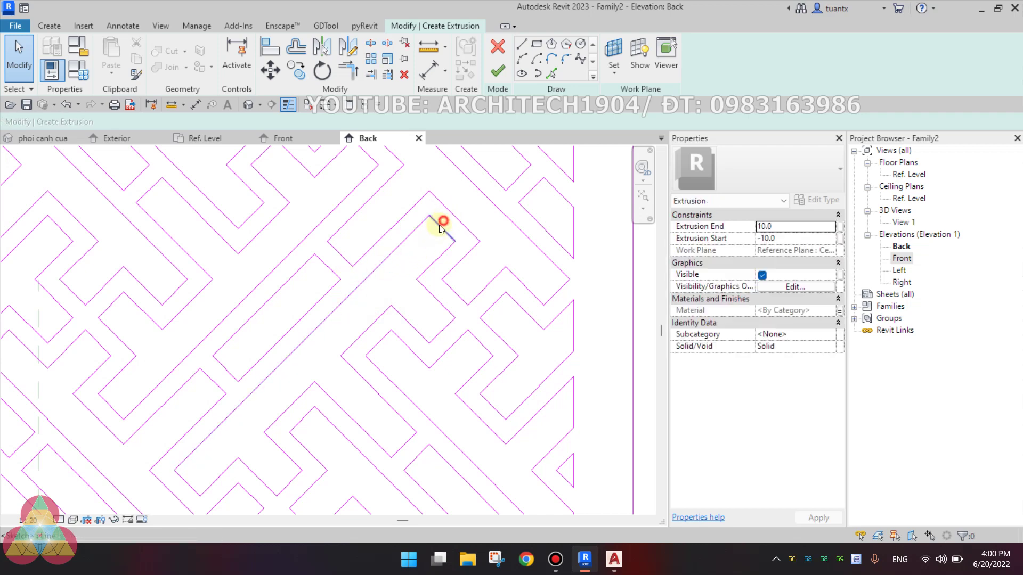
left_click(439, 229)
scroll(440, 224, "up", 2)
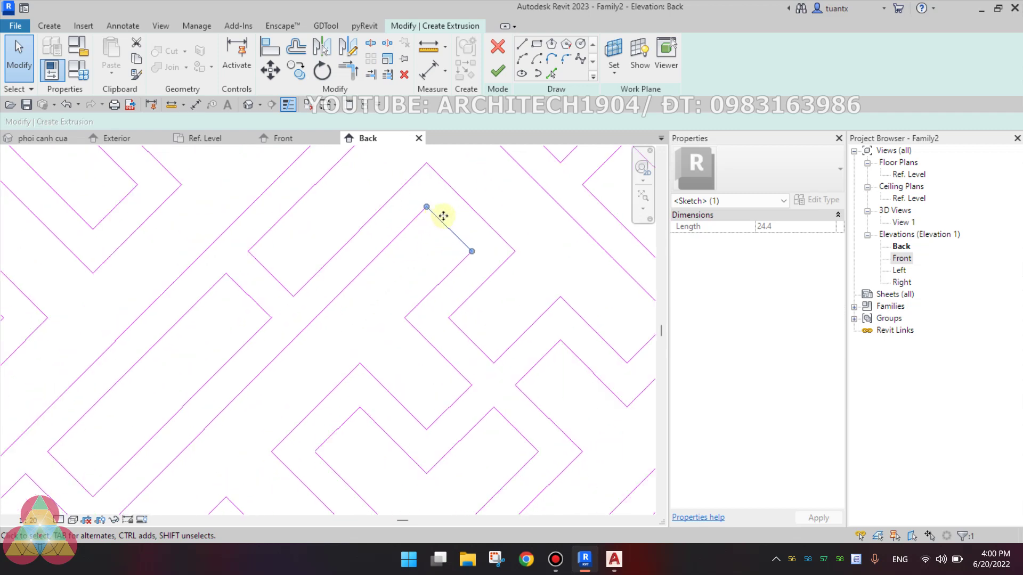
scroll(368, 320, "down", 1)
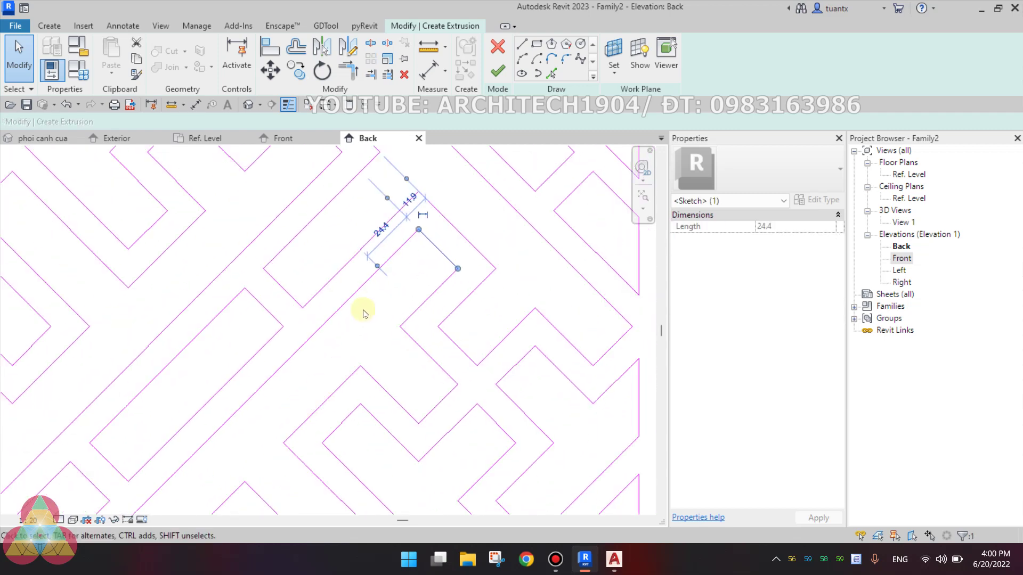
scroll(258, 361, "up", 4)
left_click_drag(168, 374, 140, 413)
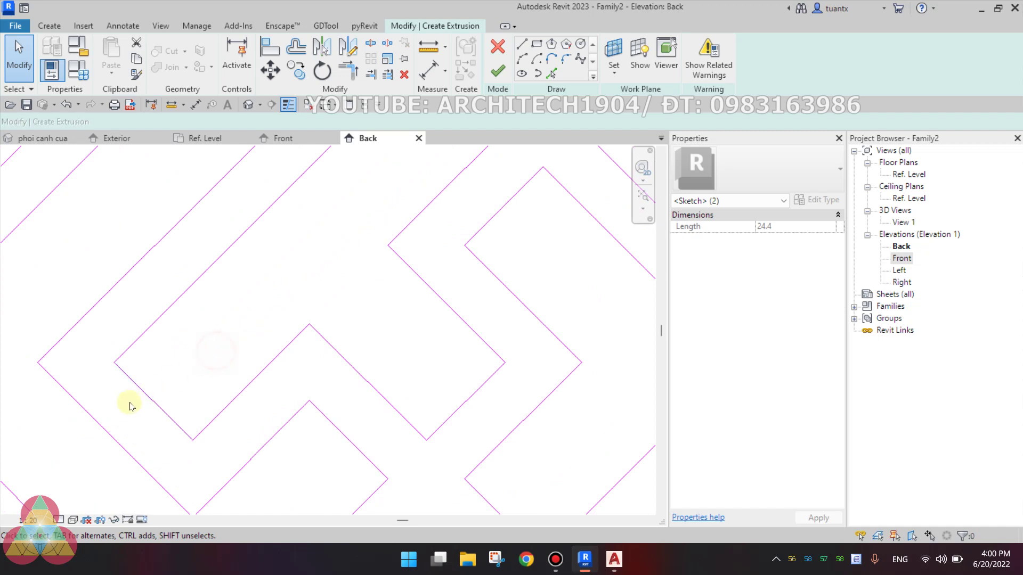
left_click(130, 403)
left_click(147, 393)
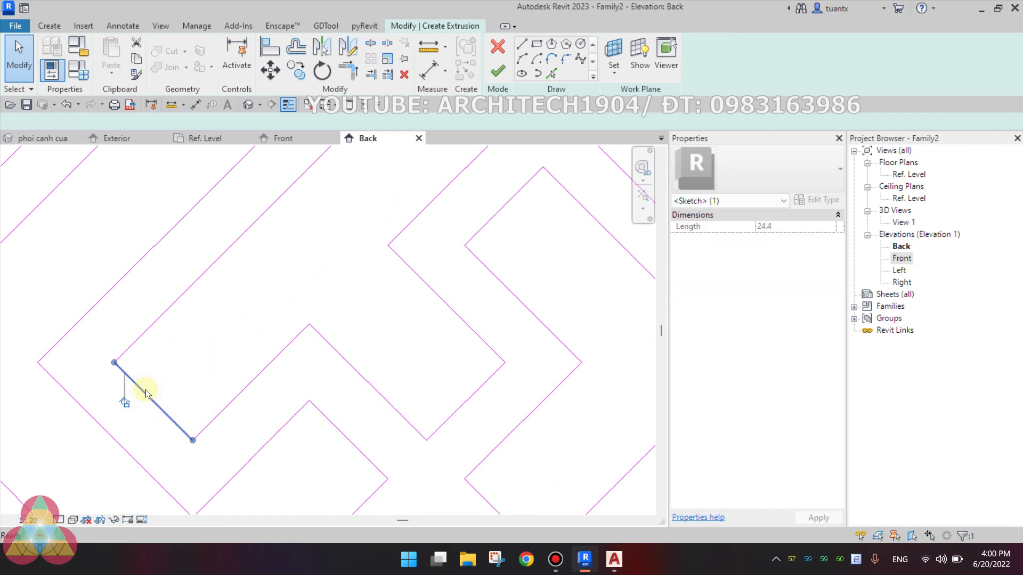
left_click(179, 397)
Zoom out and window-select the 705 sketch lines of the upper maze
scroll(225, 332, "down", 2)
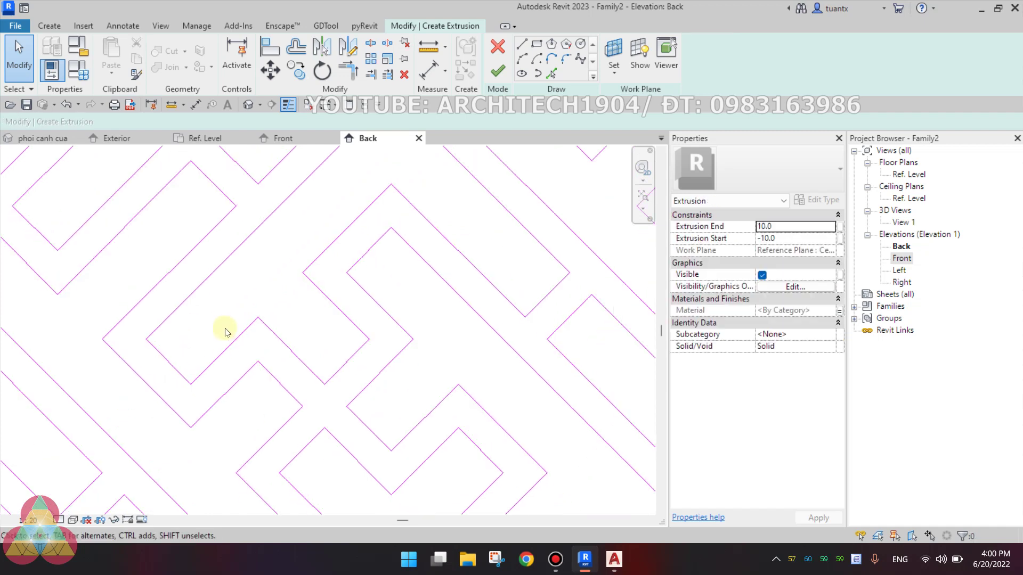
scroll(225, 320, "down", 1)
scroll(235, 331, "down", 1)
scroll(230, 318, "down", 1)
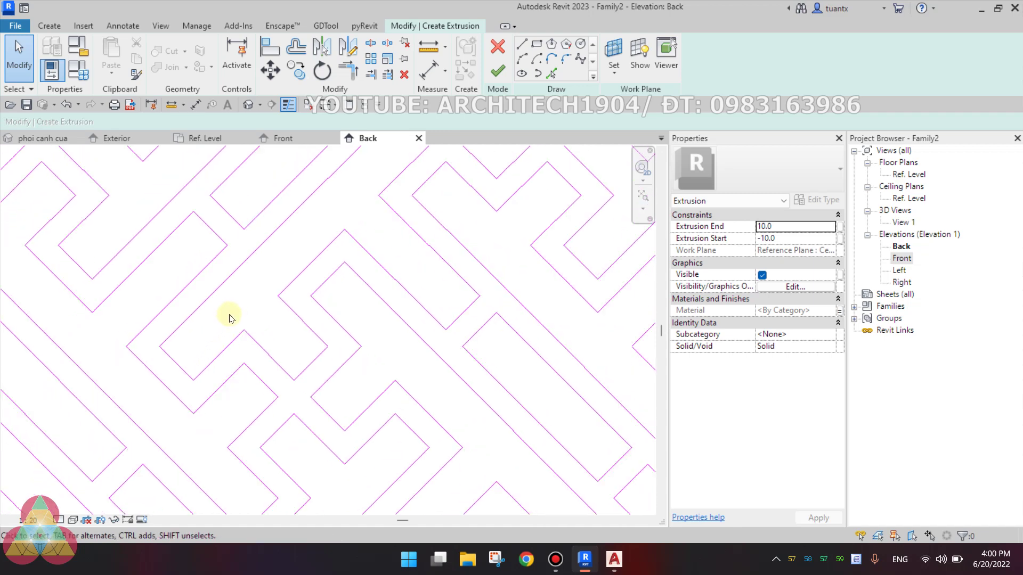
scroll(320, 285, "down", 1)
scroll(315, 270, "down", 1)
mouse_move(315, 270)
middle_mouse_down()
mouse_move(350, 339)
mouse_move(383, 338)
mouse_move(319, 360)
mouse_move(320, 346)
mouse_move(218, 352)
mouse_move(330, 304)
middle_mouse_up()
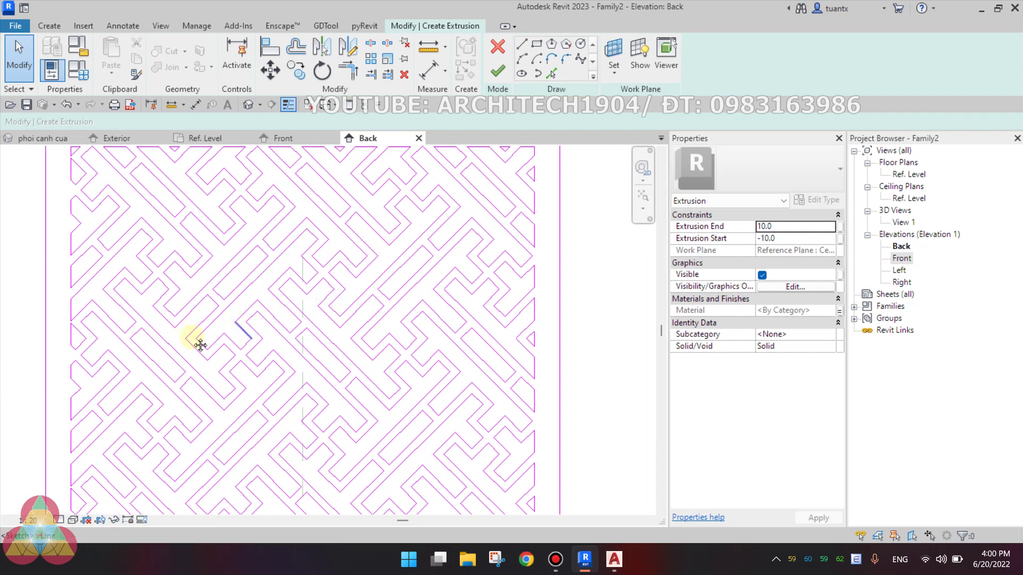
middle_click_drag(198, 343, 182, 333)
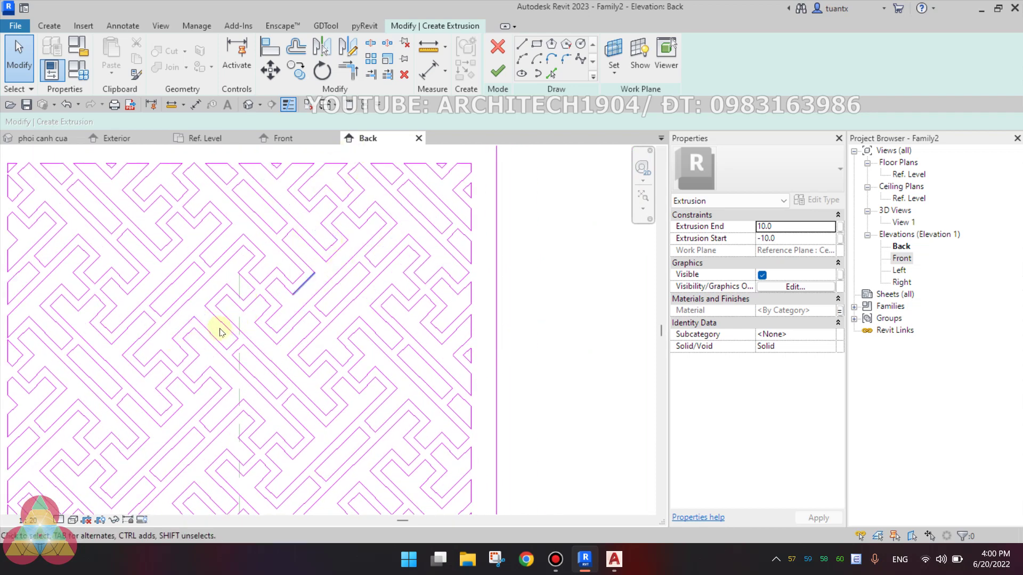
middle_click_drag(237, 307, 292, 291)
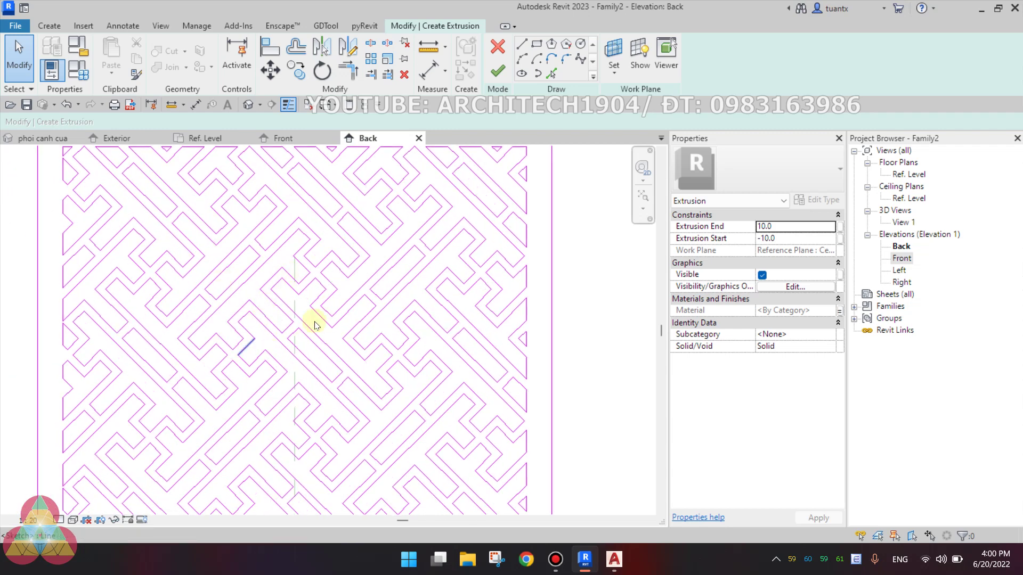
scroll(281, 285, "down", 1)
scroll(274, 290, "down", 3)
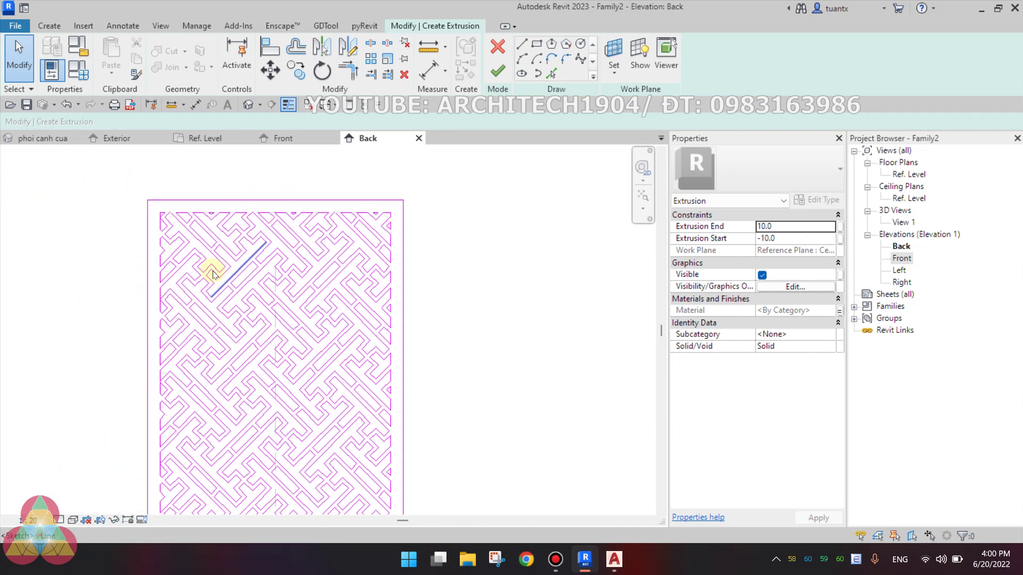
left_click_drag(102, 180, 514, 469)
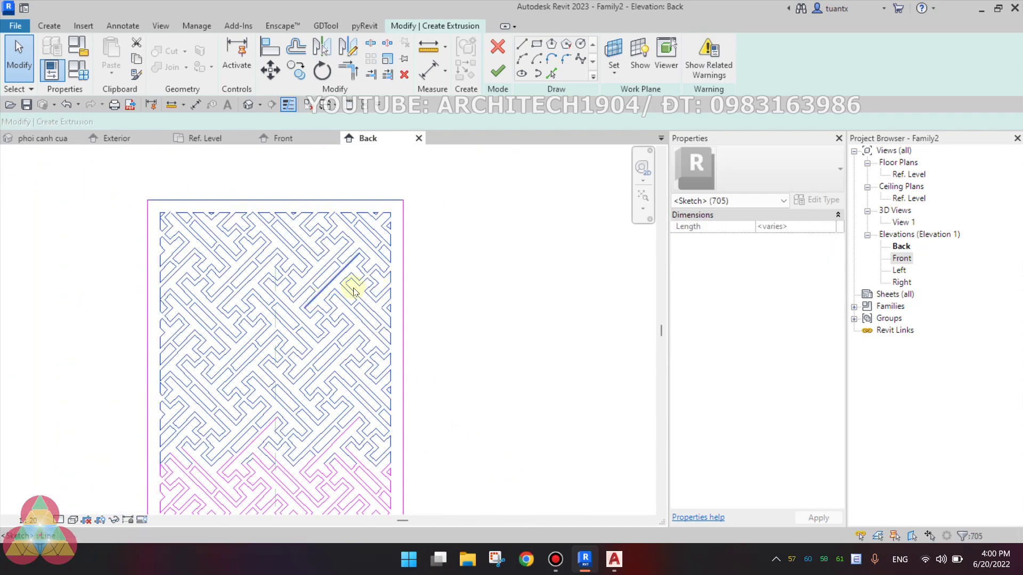
left_click(703, 58)
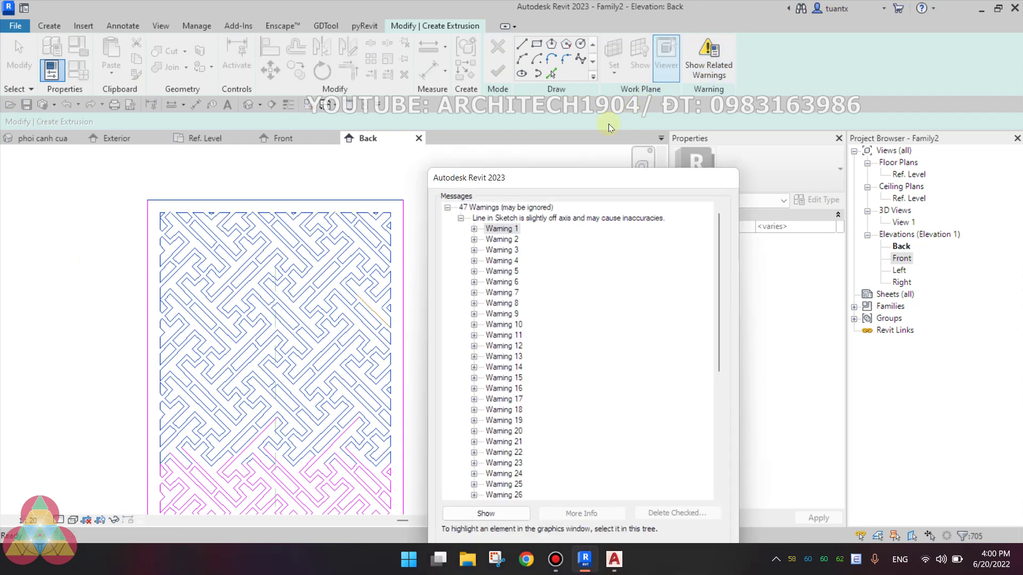
left_click(460, 219)
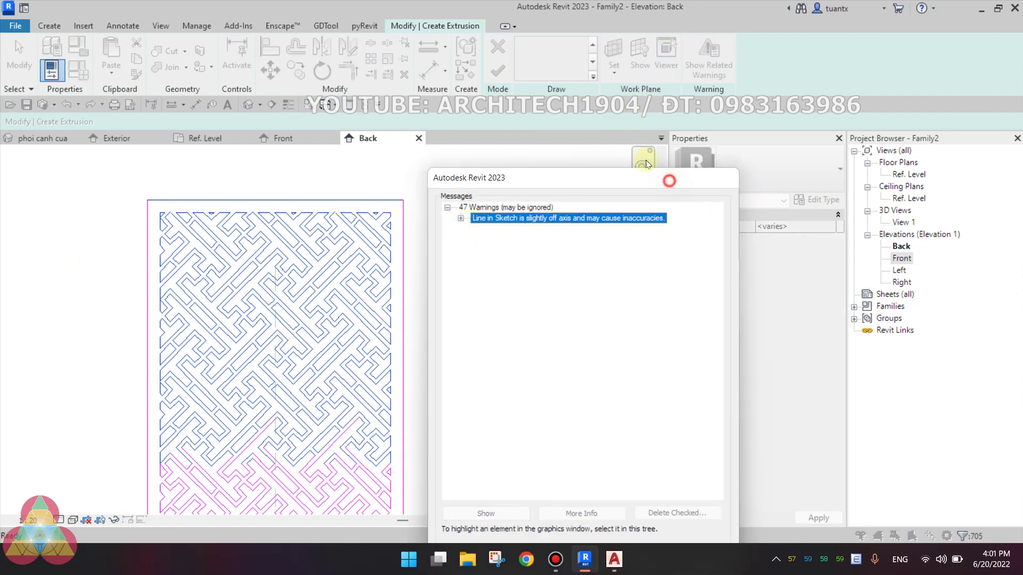
left_click_drag(670, 181, 632, 101)
left_click(664, 507)
left_click(450, 358)
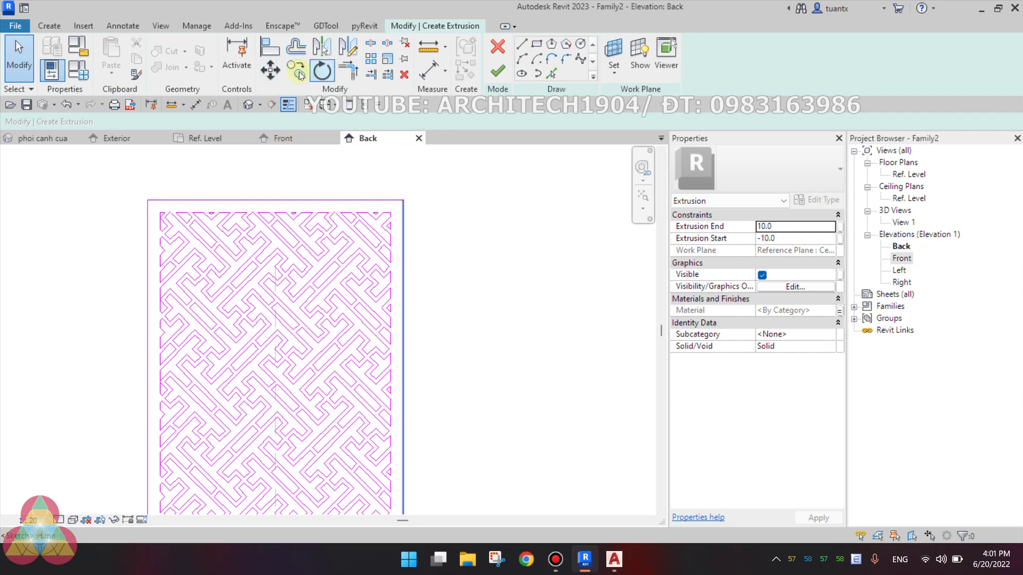
Deselect the boundary line, zoom into the sketch, then switch to Family1.rfa's Front elevation
left_click(484, 275)
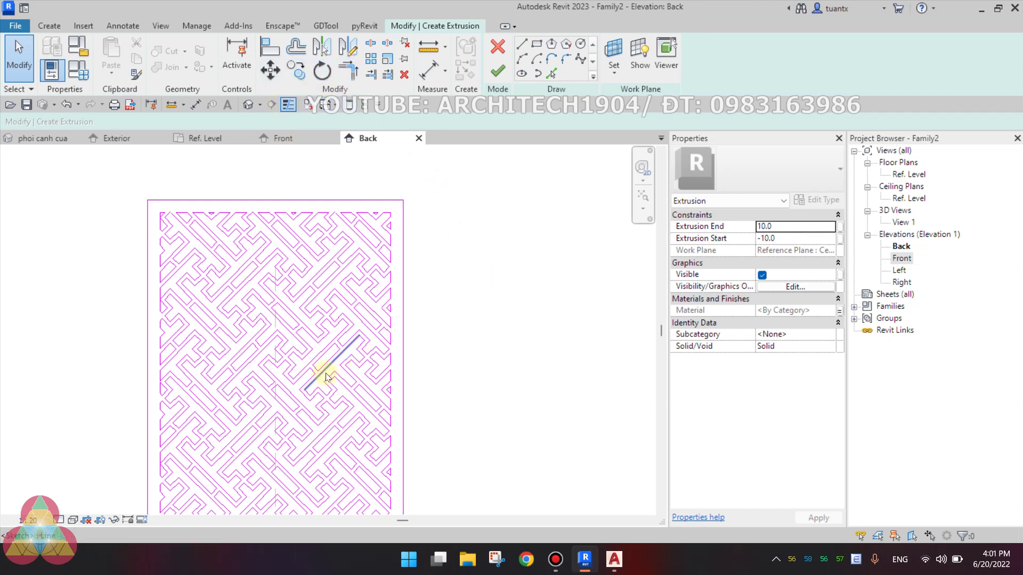
scroll(326, 367, "up", 4)
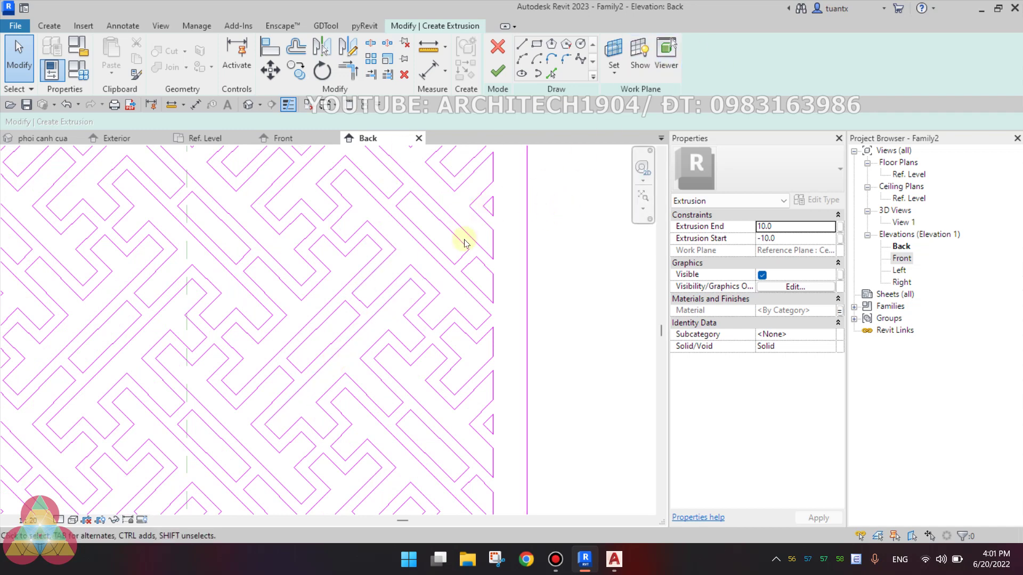
scroll(406, 273, "up", 1)
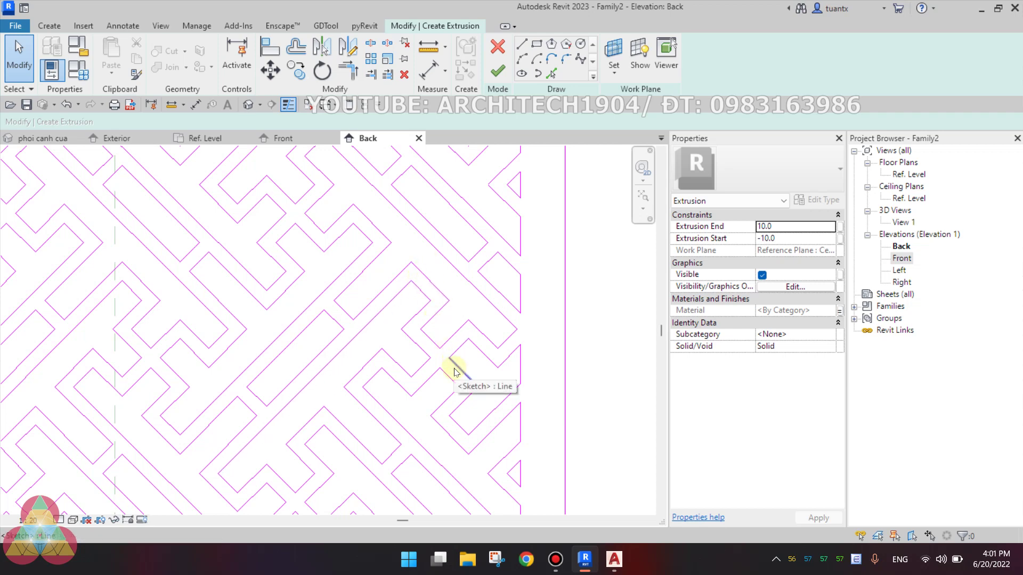
left_click(557, 557)
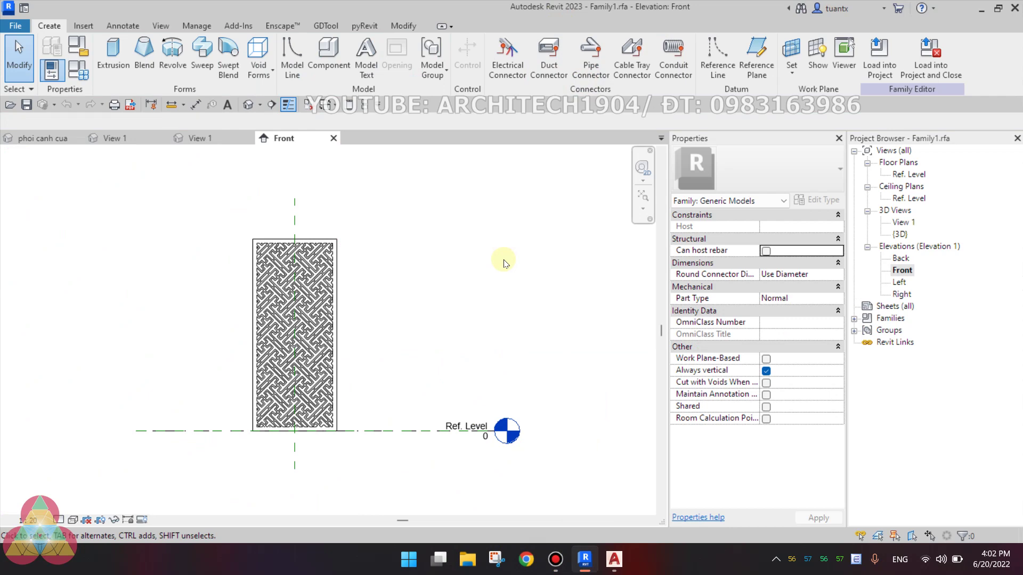
Open Family1's 3D View 1, deselect the 20.0-deep lattice extrusion, and orbit to face it
scroll(301, 250, "up", 1)
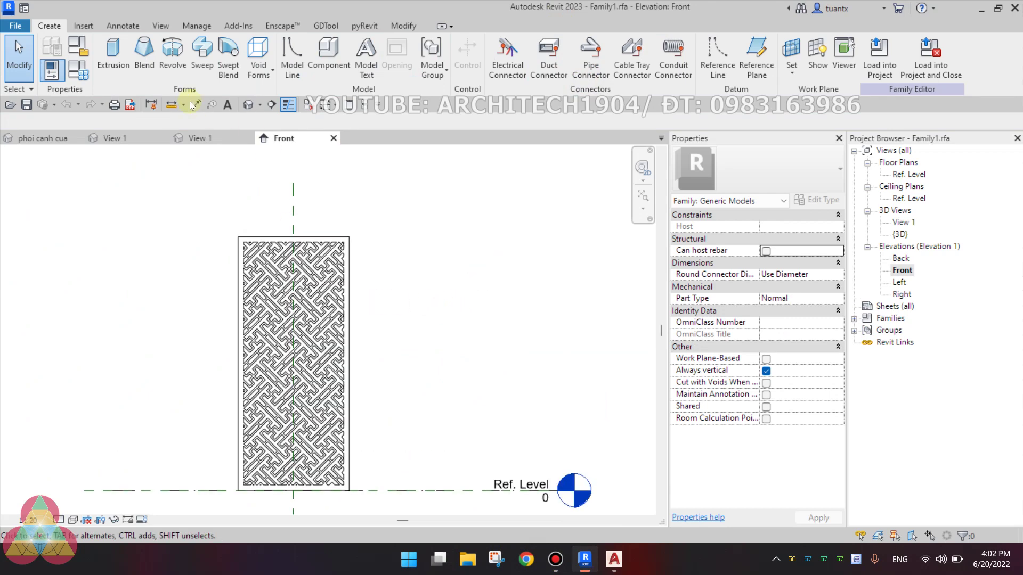
left_click(246, 104)
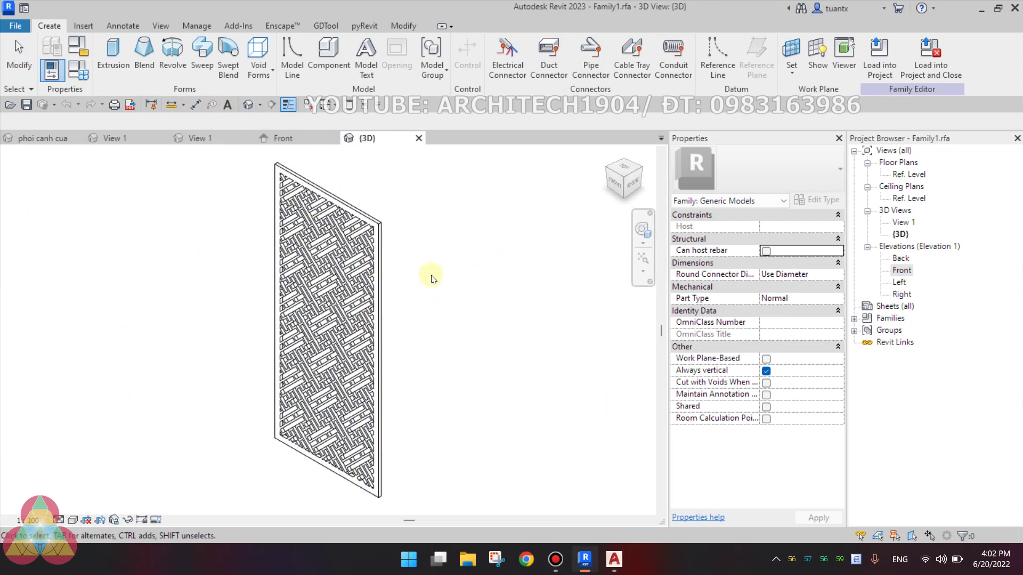
scroll(429, 274, "up", 2)
mouse_move(411, 315)
middle_mouse_down("shift")
mouse_move(529, 287)
mouse_move(297, 335)
mouse_move(342, 315)
middle_mouse_up("shift")
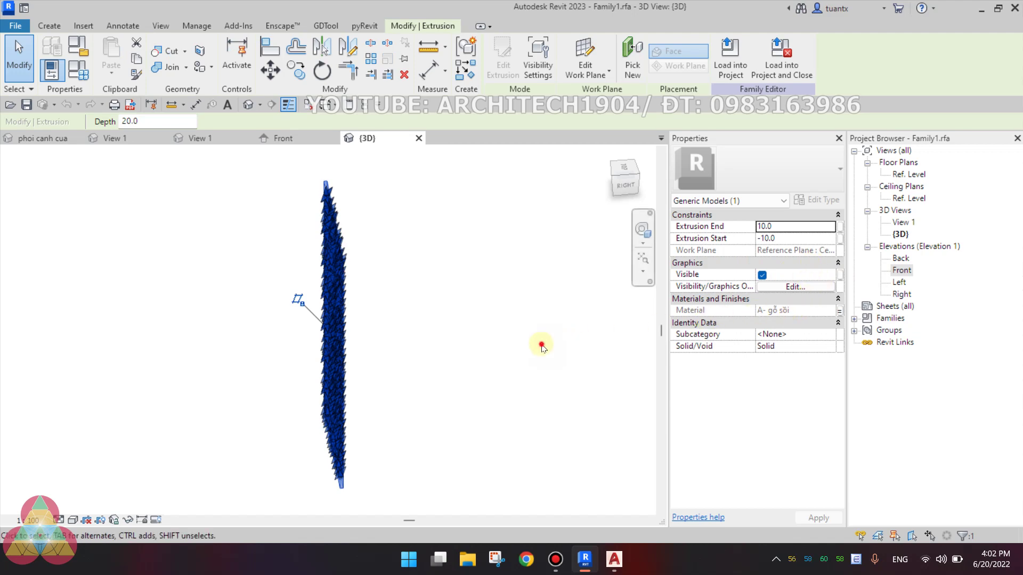
left_click(569, 342)
mouse_move(566, 338)
middle_mouse_down("shift")
mouse_move(566, 354)
mouse_move(579, 356)
mouse_move(413, 297)
mouse_move(267, 199)
middle_mouse_up("shift")
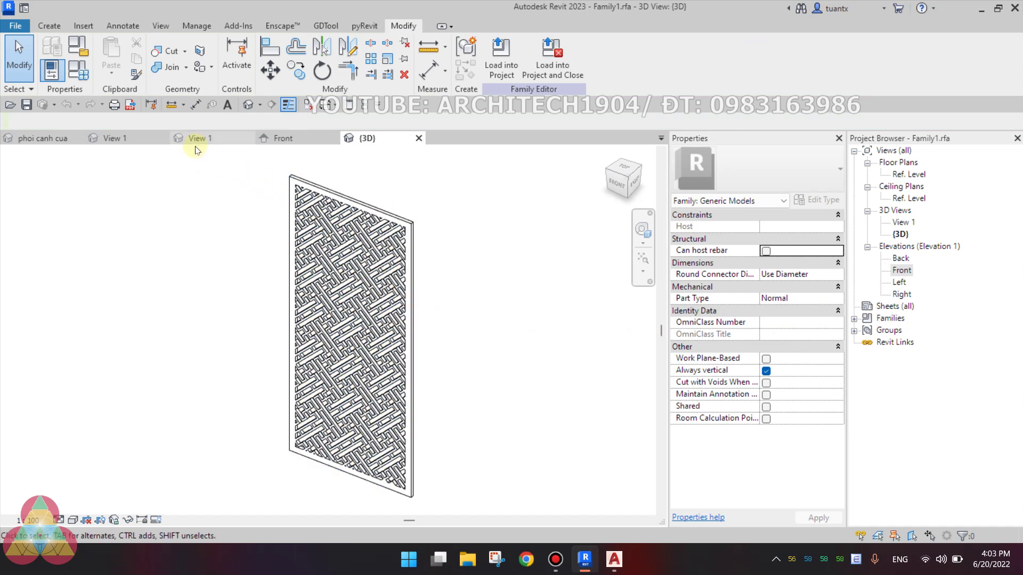
mouse_move(200, 138)
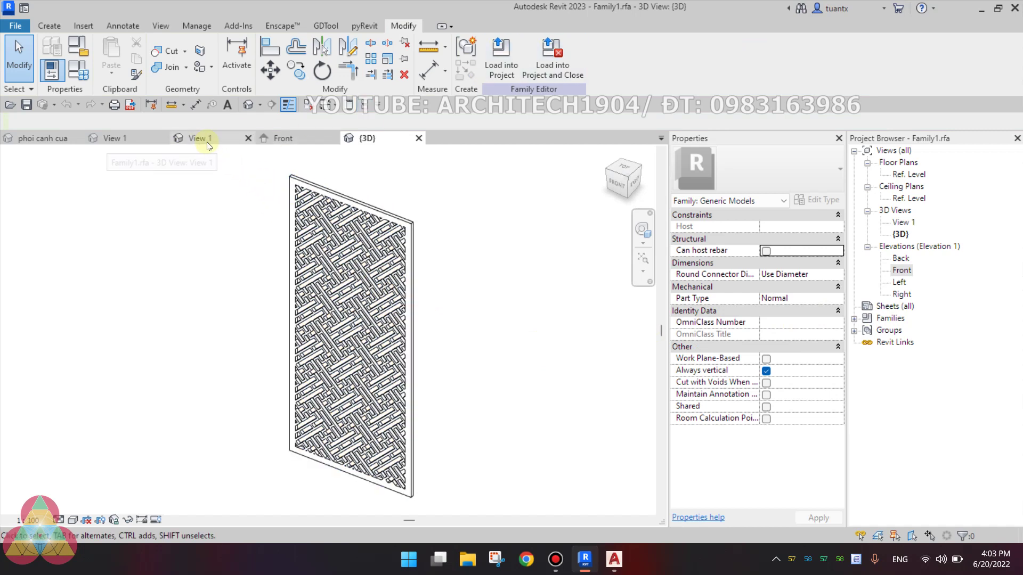
Switch to the xingfa door family's View 1 and open its Exterior elevation
left_click(208, 142)
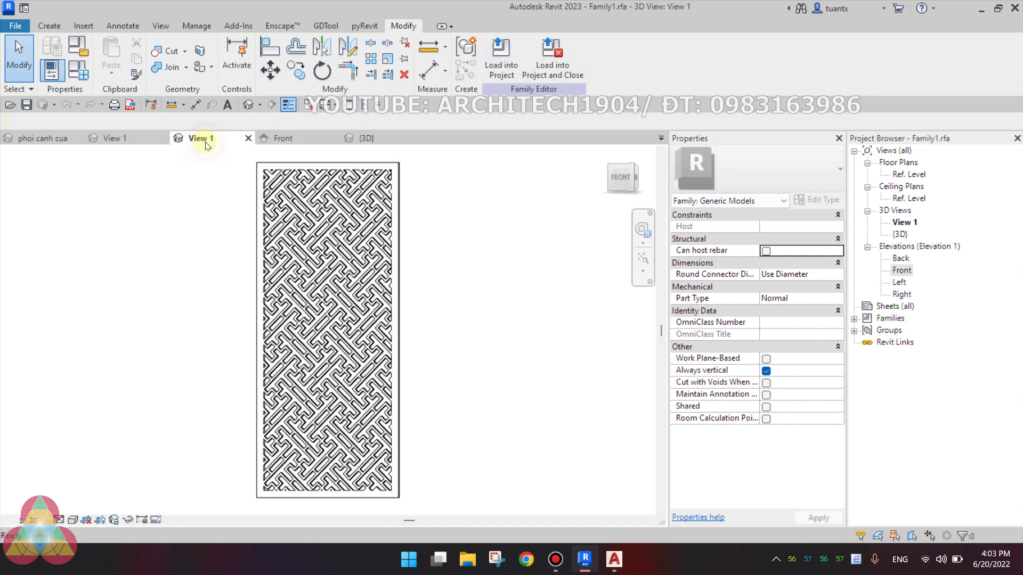
left_click(121, 141)
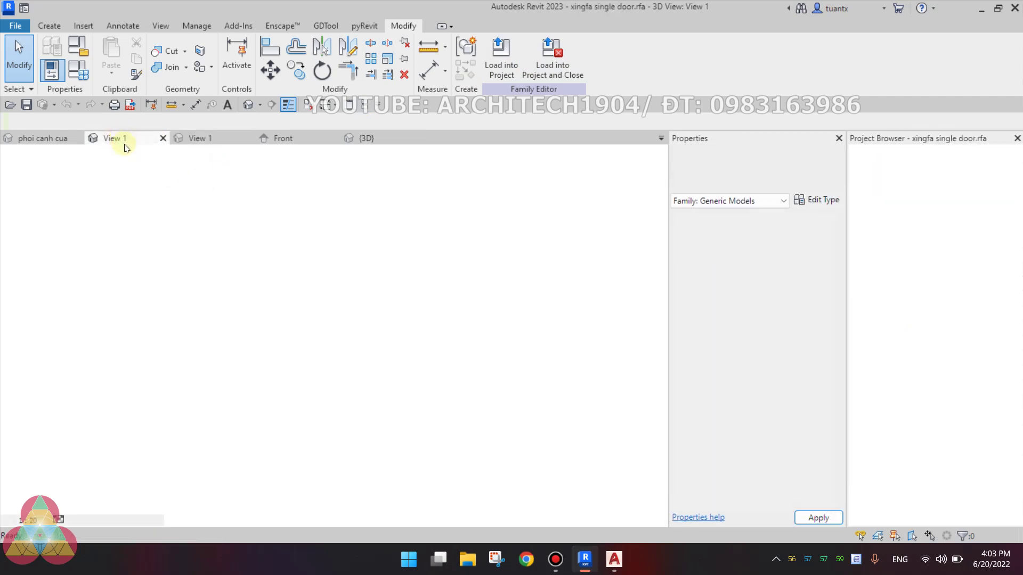
middle_click_drag(392, 394, 434, 384, "shift")
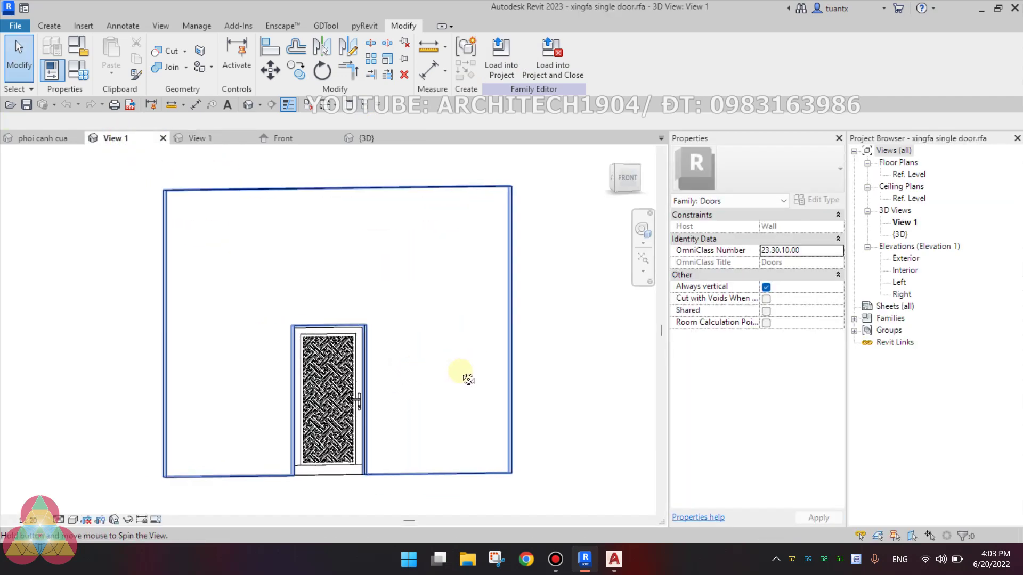
double_click(912, 259)
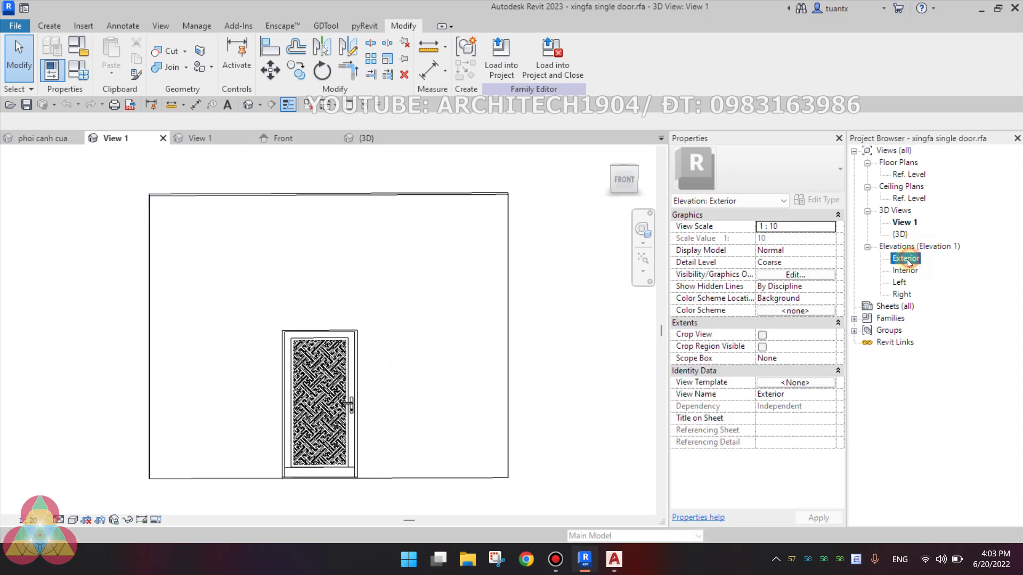
Zoom and pan the Exterior elevation to inspect the lattice panel filling the door leaf
scroll(326, 336, "up", 3)
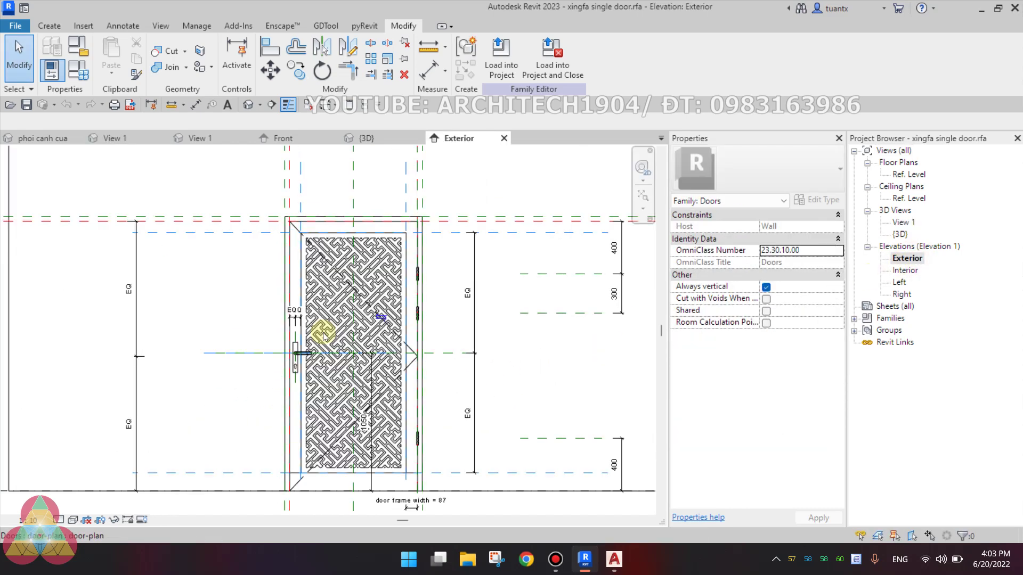
scroll(325, 334, "up", 2)
scroll(334, 311, "up", 2)
scroll(324, 275, "up", 2)
middle_click_drag(325, 276, 319, 268)
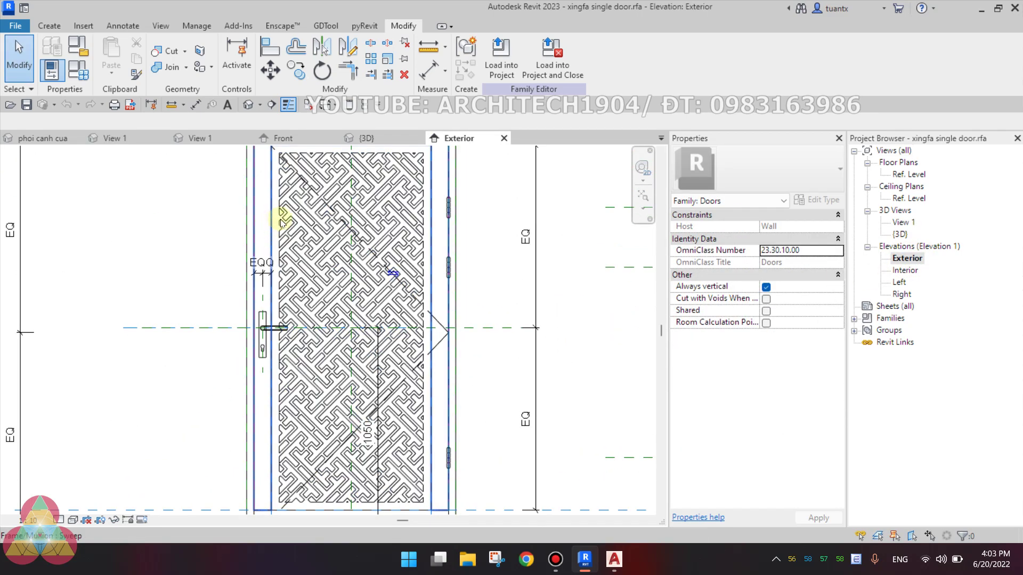
scroll(315, 214, "down", 2)
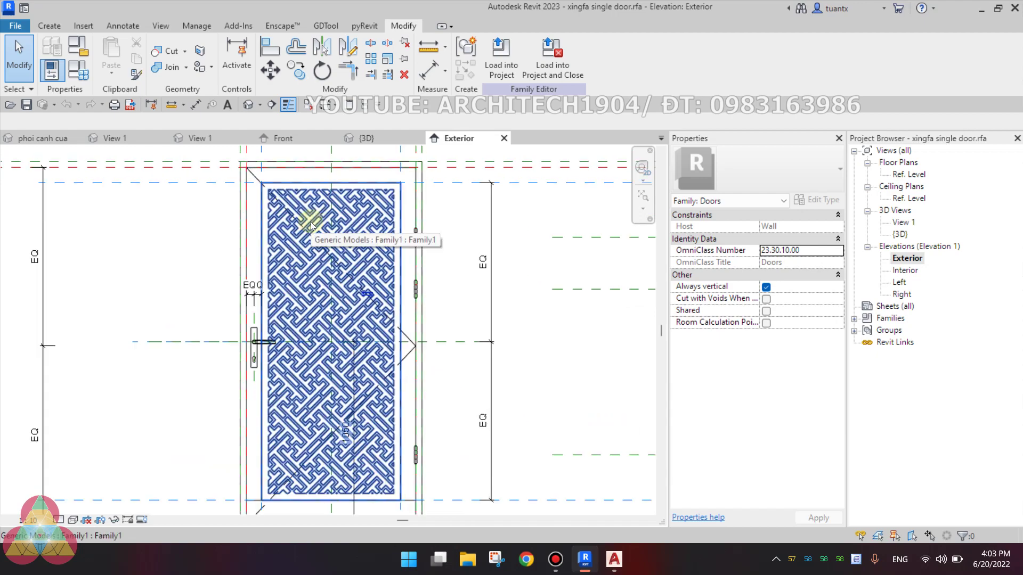
scroll(315, 218, "up", 1)
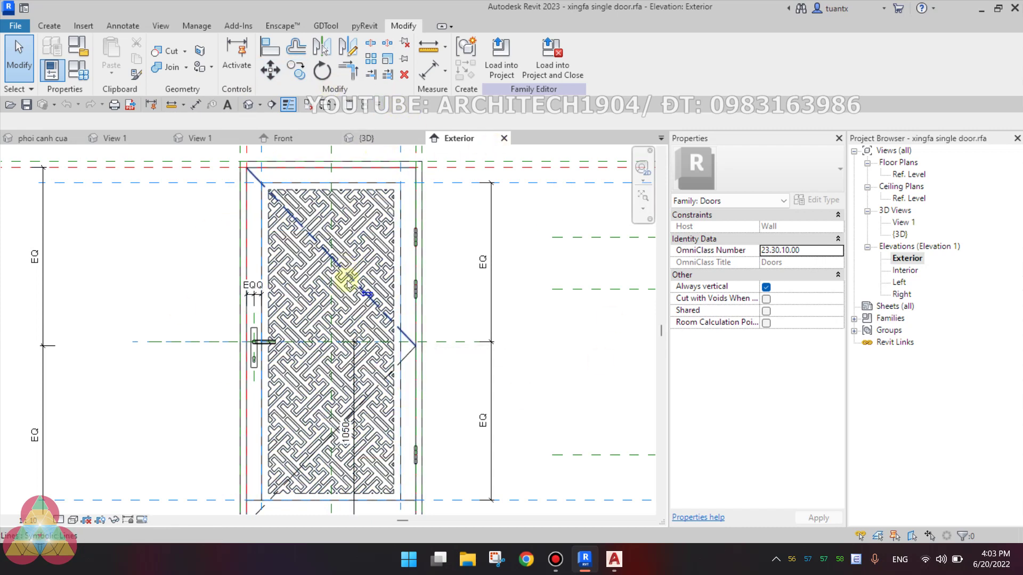
scroll(341, 255, "down", 1)
scroll(330, 429, "up", 1)
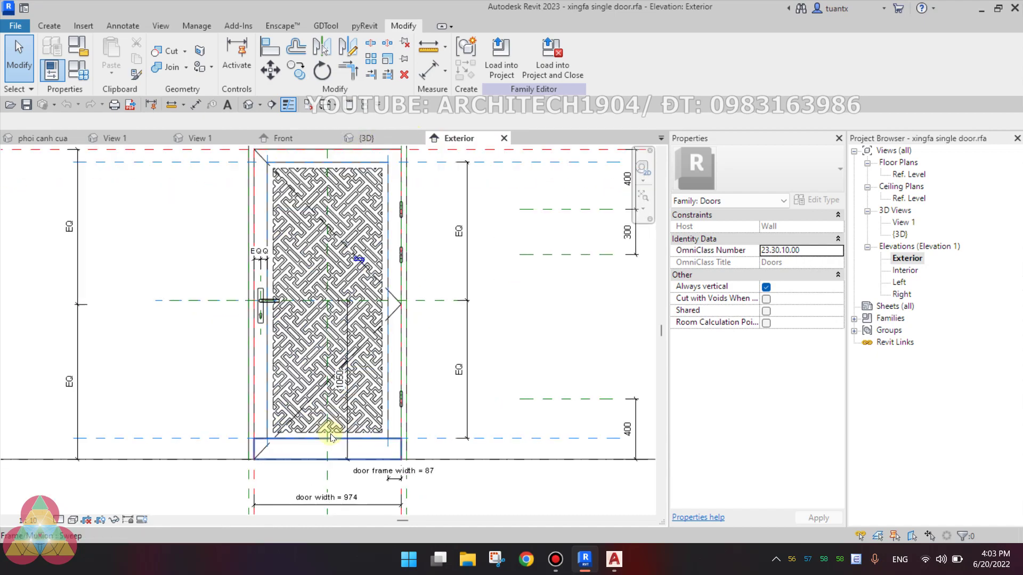
scroll(430, 437, "up", 1)
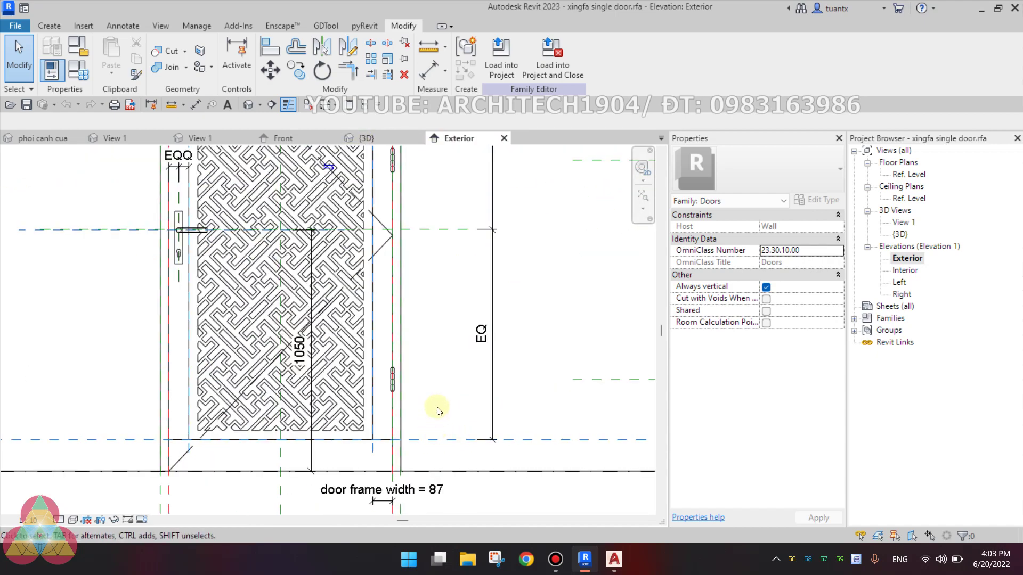
scroll(416, 395, "up", 2)
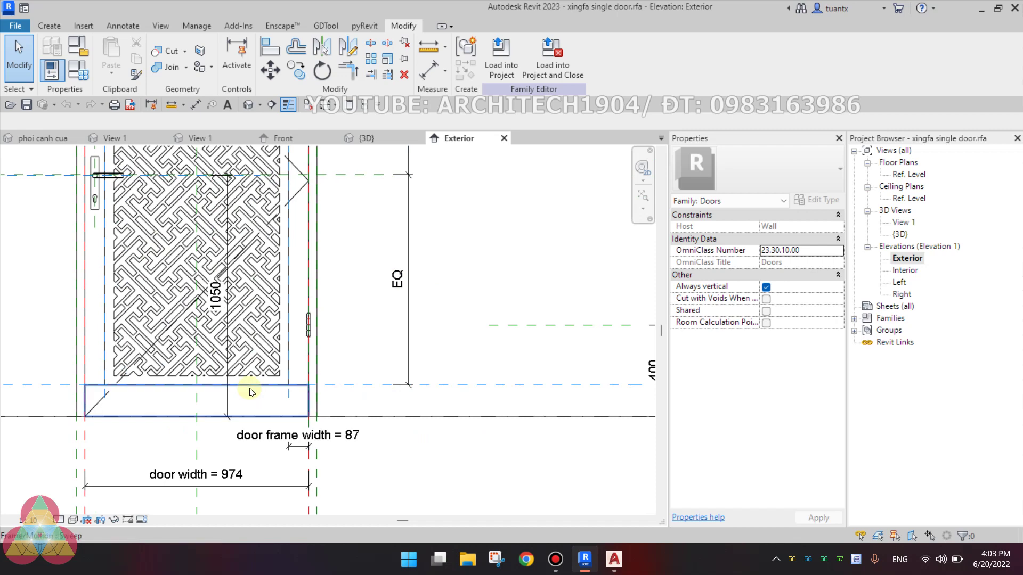
scroll(254, 388, "down", 3)
scroll(325, 434, "up", 1)
scroll(308, 296, "up", 1)
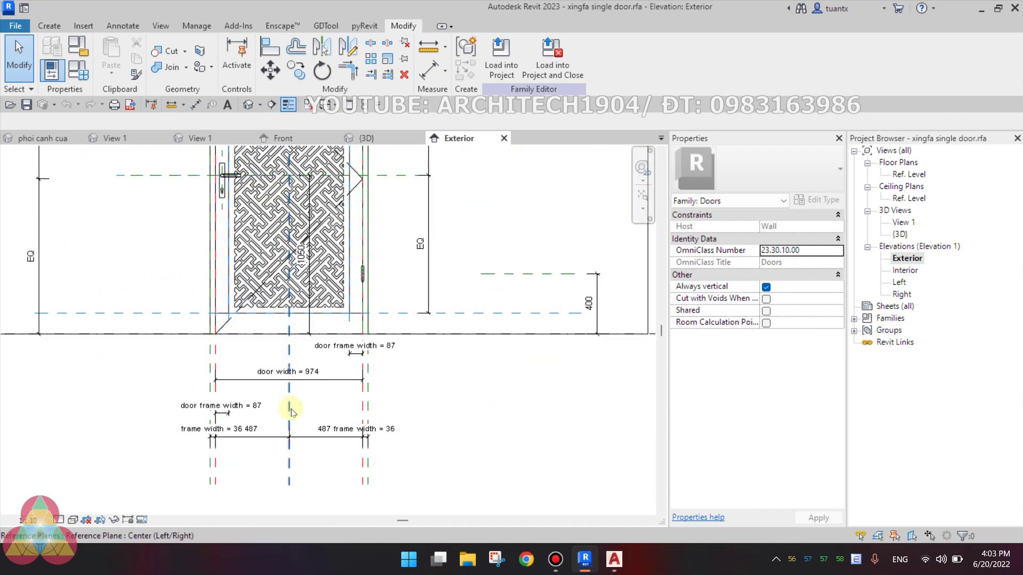
scroll(297, 411, "up", 1)
scroll(283, 245, "down", 2)
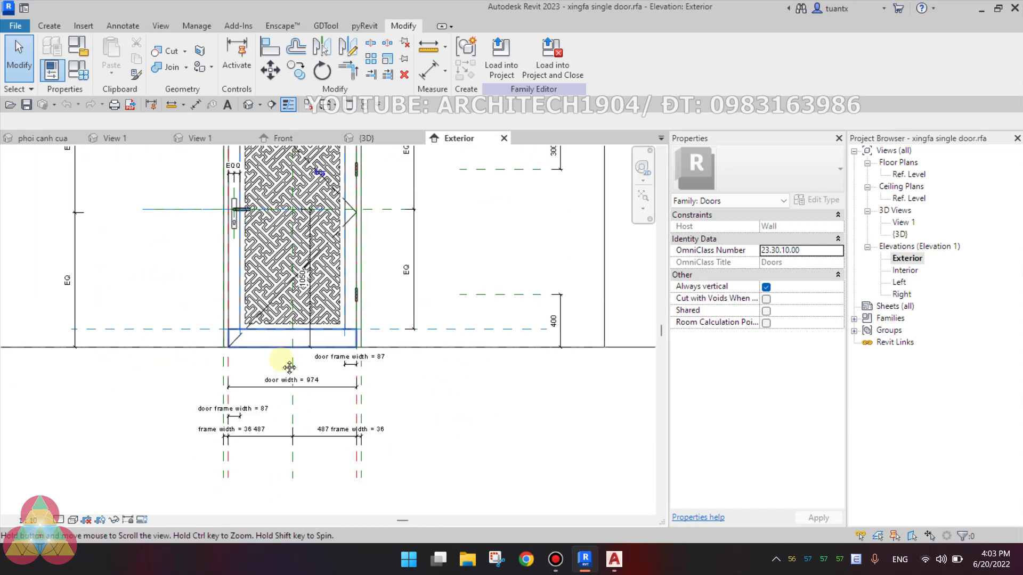
scroll(291, 257, "down", 2)
scroll(267, 201, "up", 2)
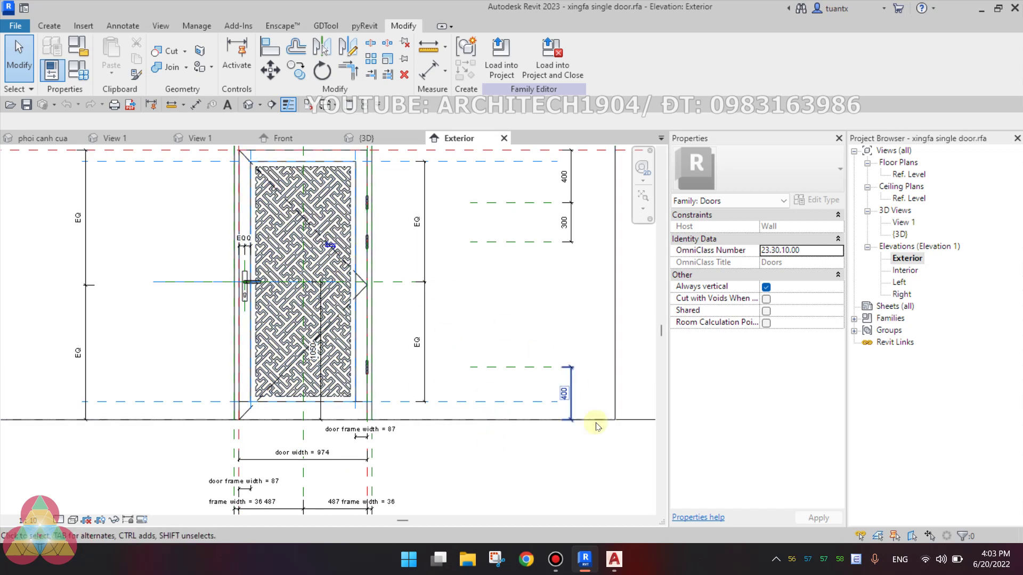
mouse_move(614, 560)
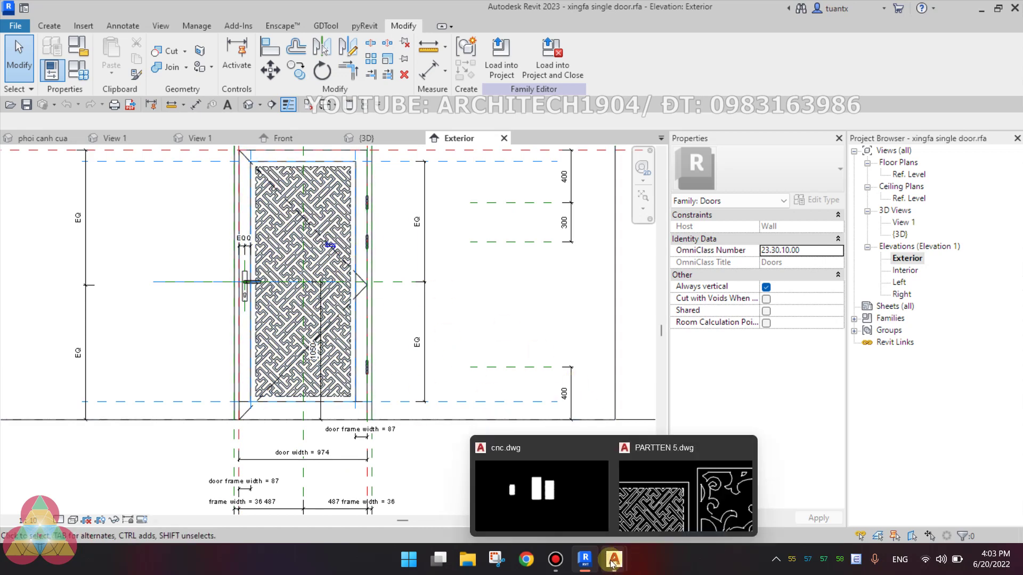
scroll(243, 166, "up", 2)
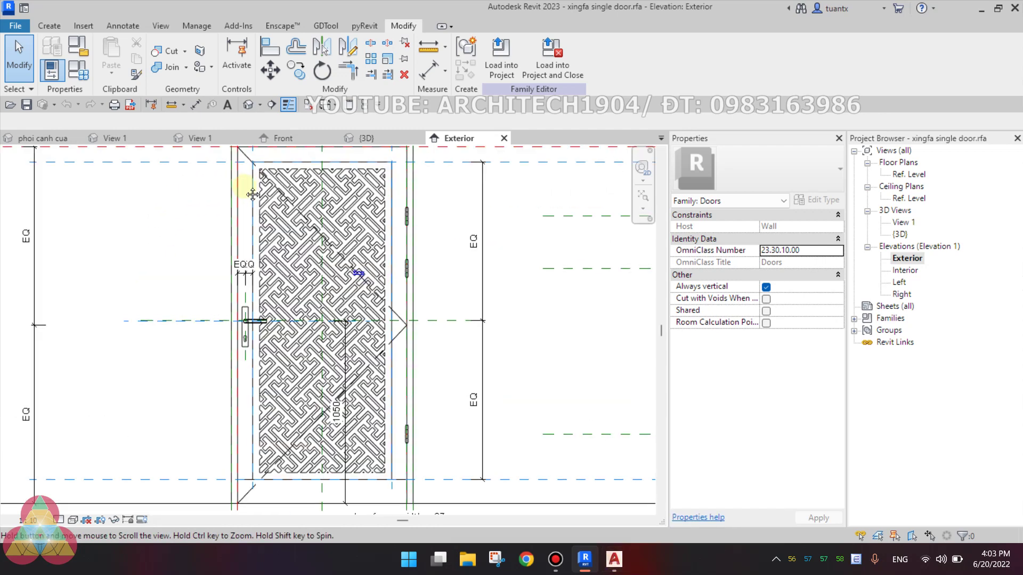
middle_click_drag(252, 194, 252, 204)
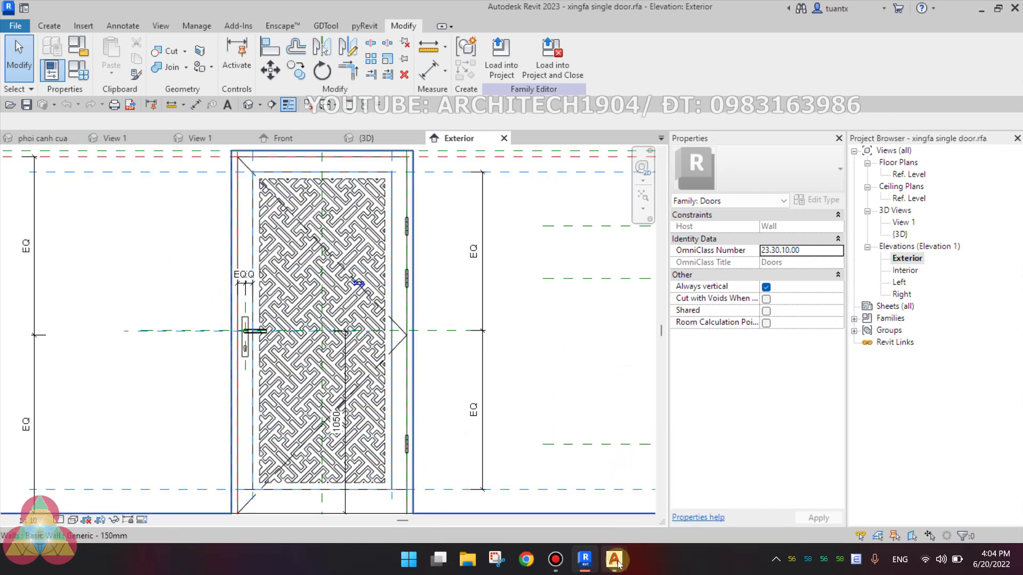
left_click(548, 504)
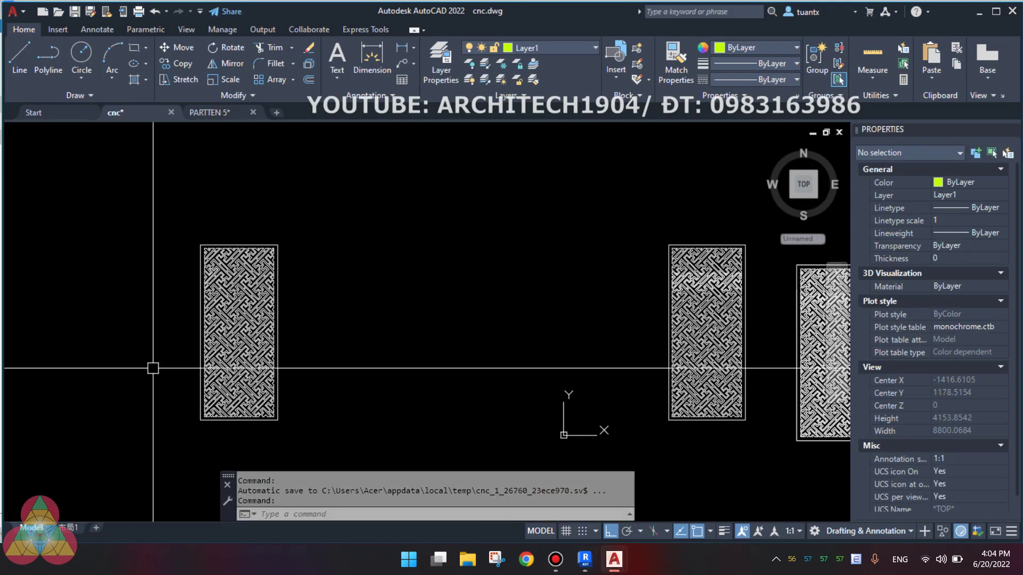
scroll(212, 290, "up", 1)
scroll(263, 244, "up", 1)
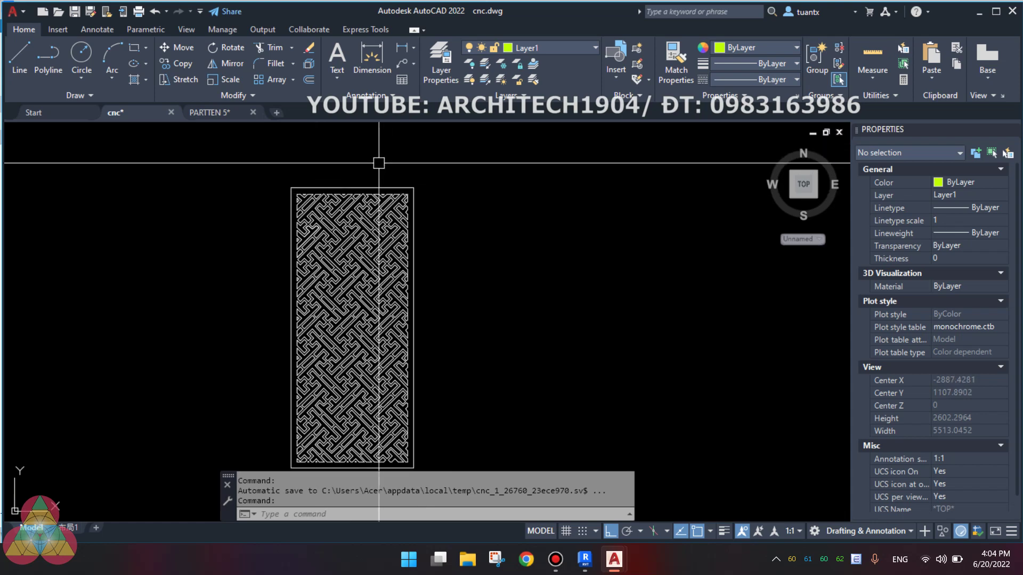
middle_click_drag(425, 231, 429, 206)
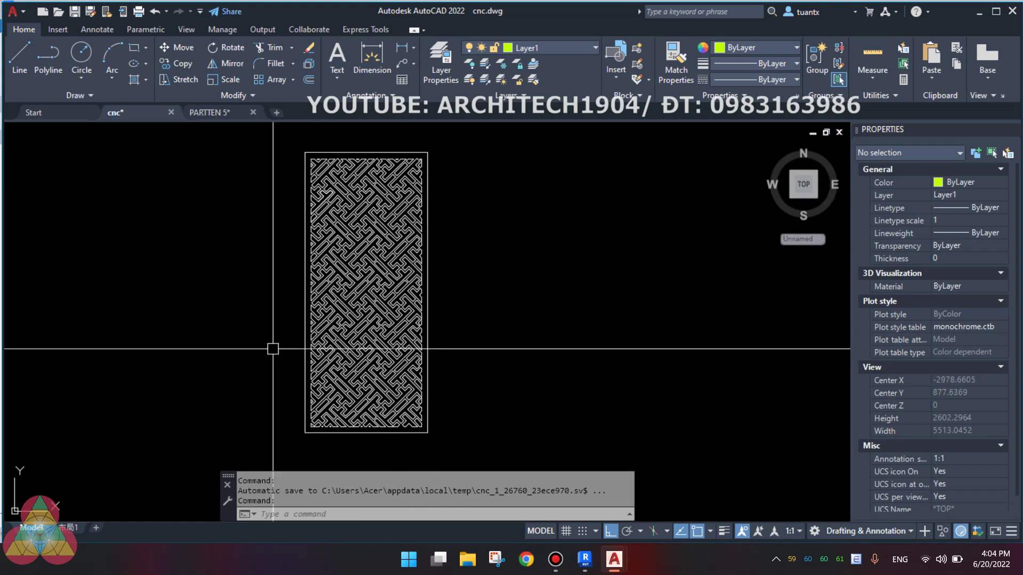
middle_click_drag(457, 281, 405, 251)
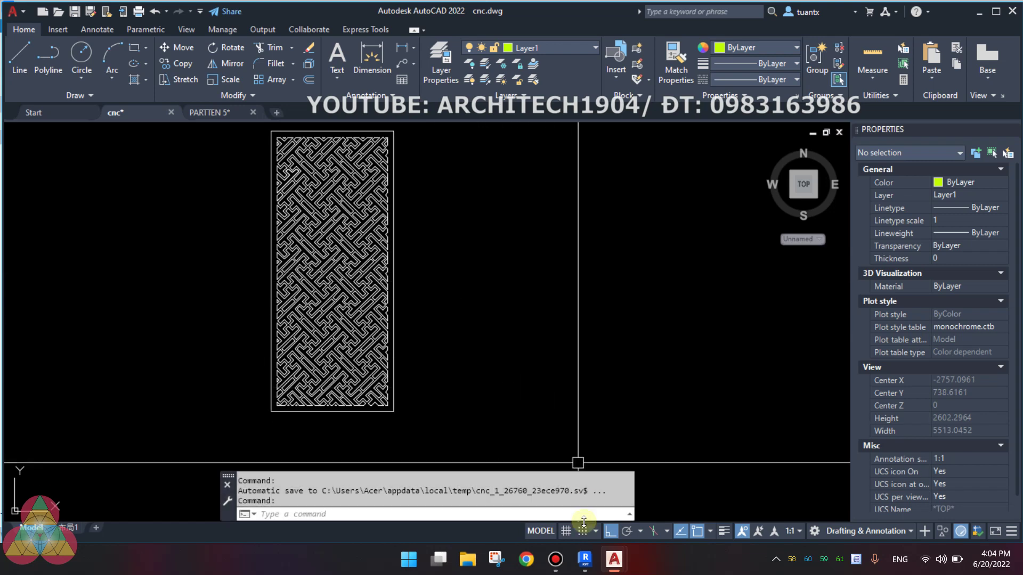
mouse_move(584, 559)
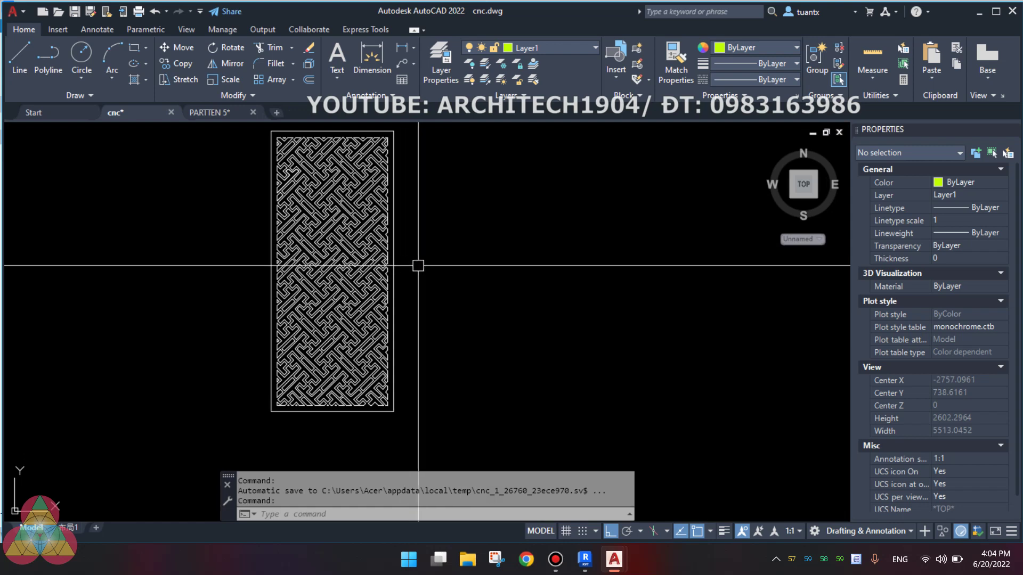
left_click(585, 558)
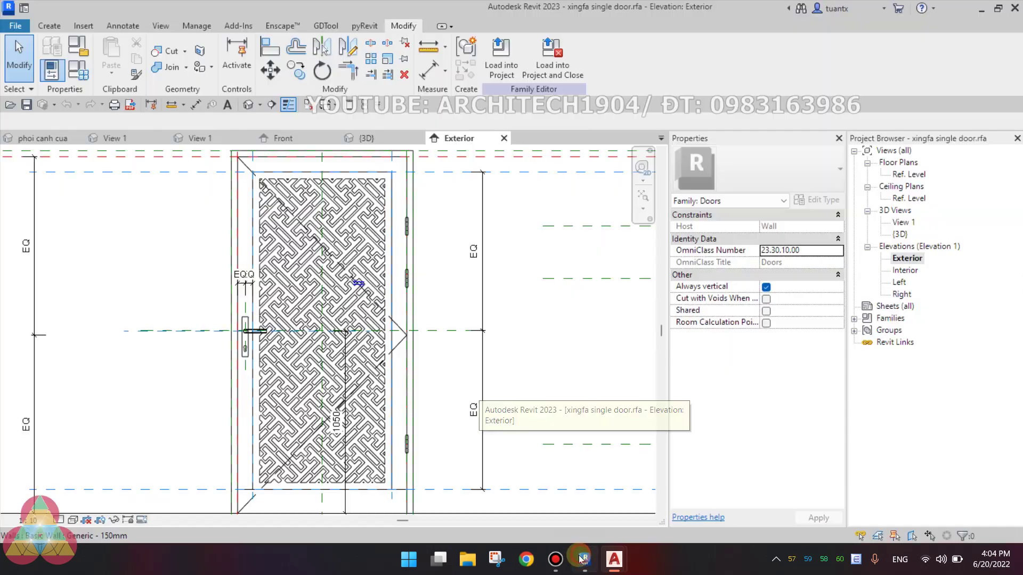
In the phoi canh cua perspective, browse the door's Frame material in the Architech1904_Material library
left_click(43, 139)
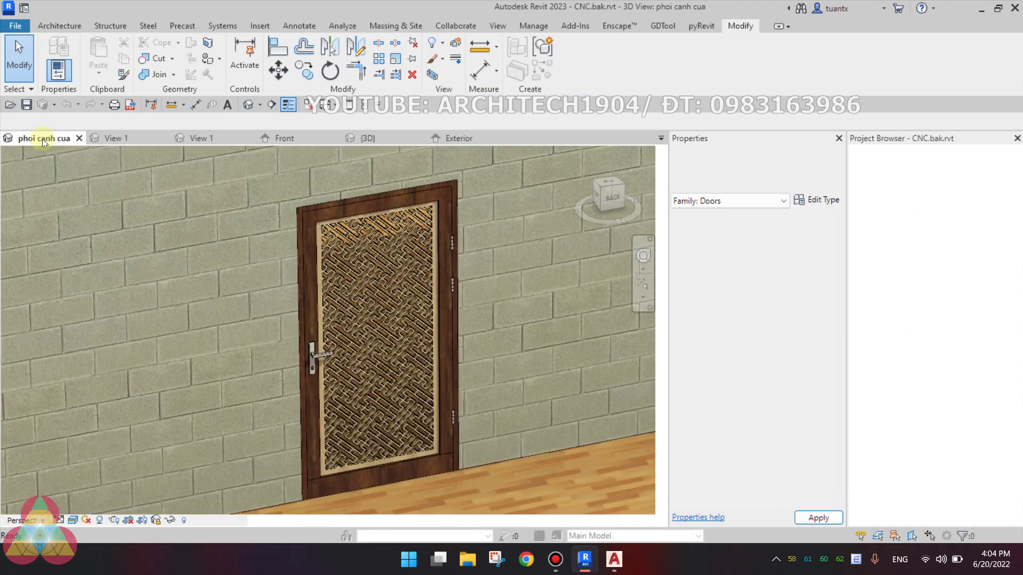
left_click(430, 292)
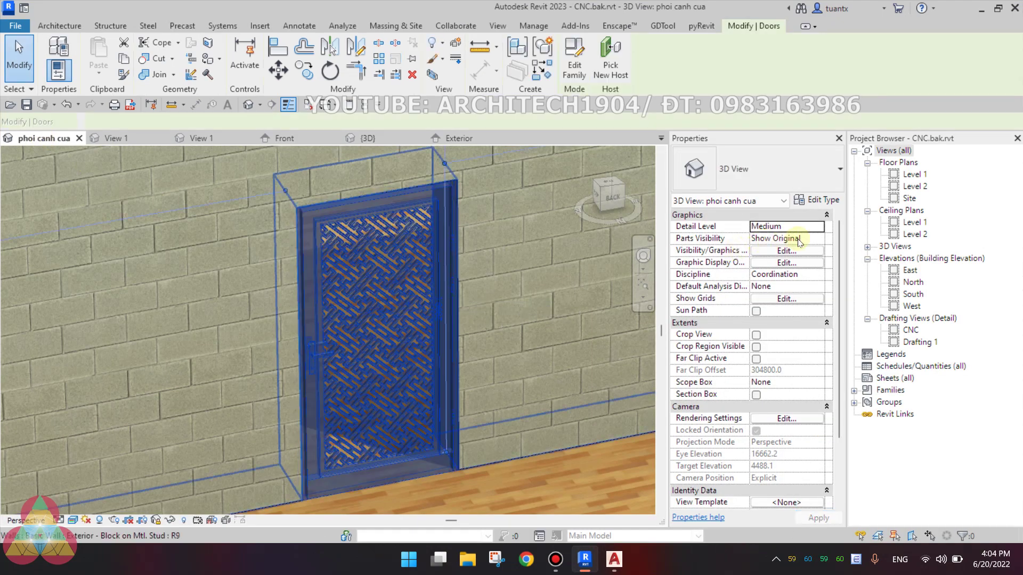
left_click(815, 200)
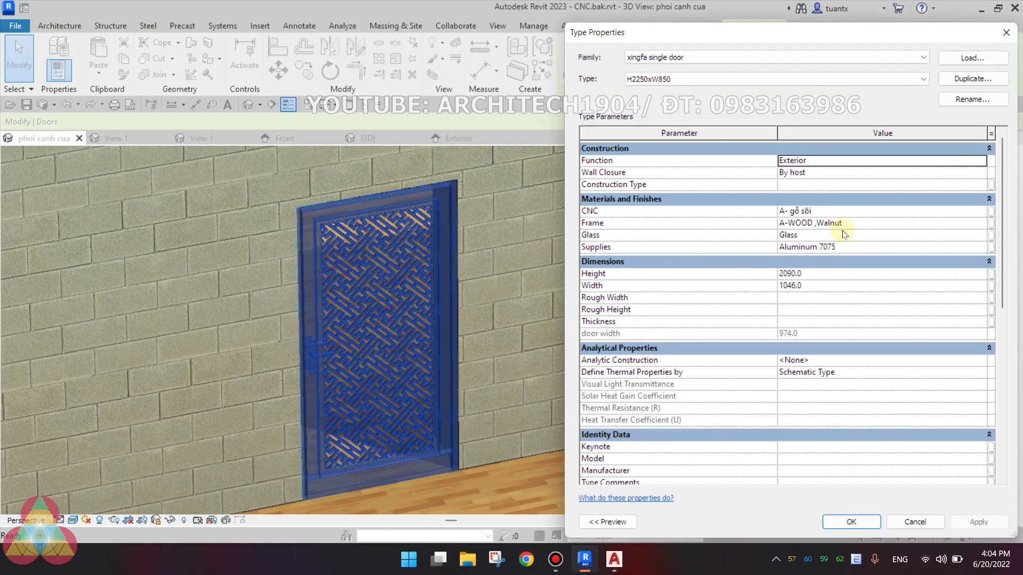
left_click(987, 223)
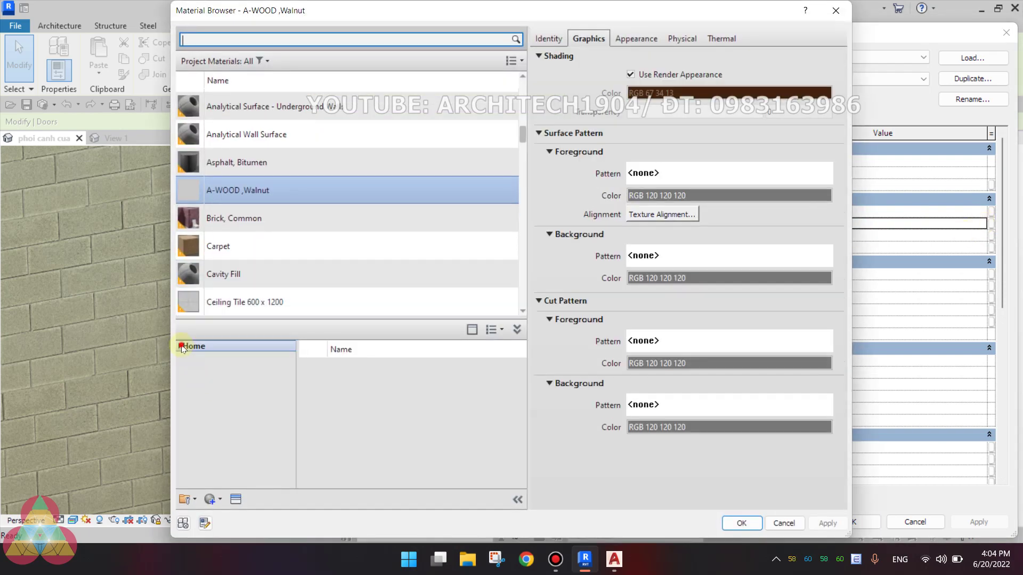
left_click(180, 347)
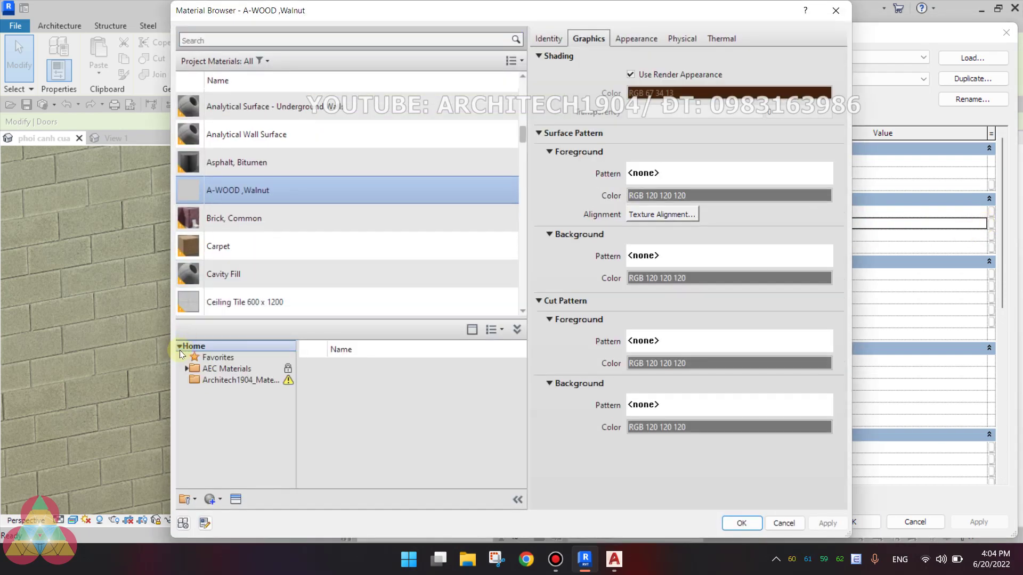
left_click(190, 380)
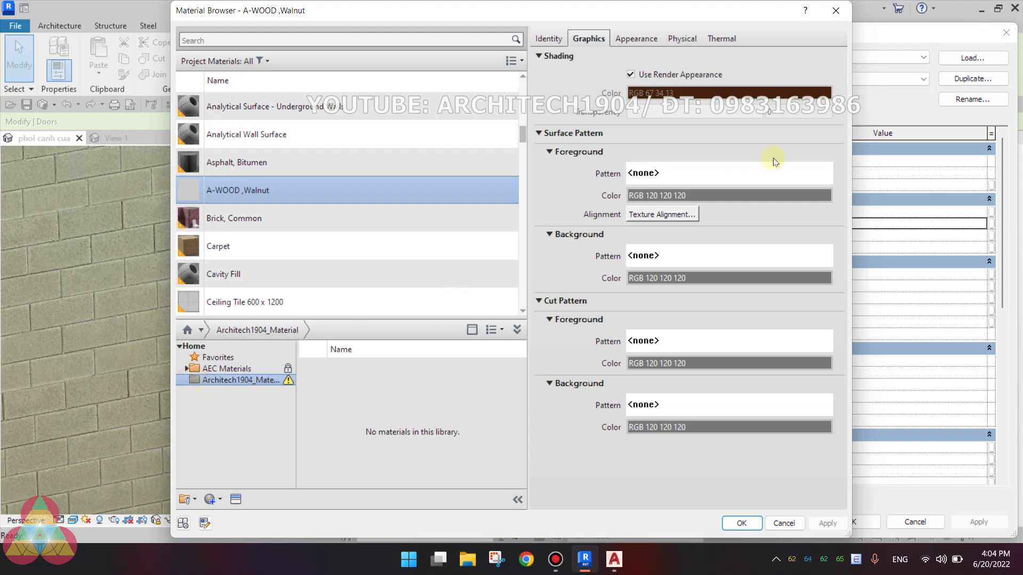
Keep A-WOOD ,Walnut as the door Frame material, close the dialogs and deselect the door
left_click(836, 10)
left_click(1006, 33)
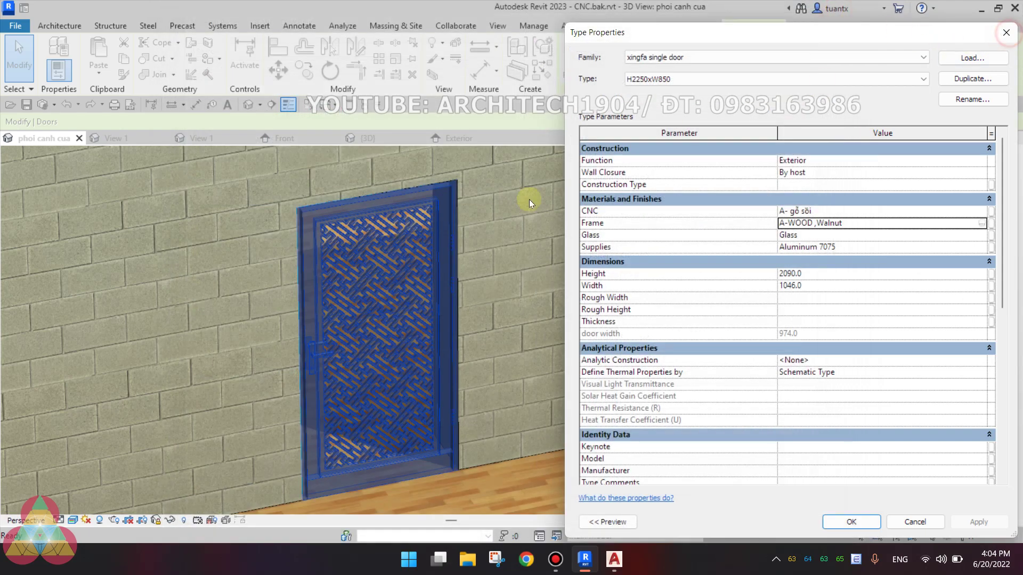
left_click(394, 268)
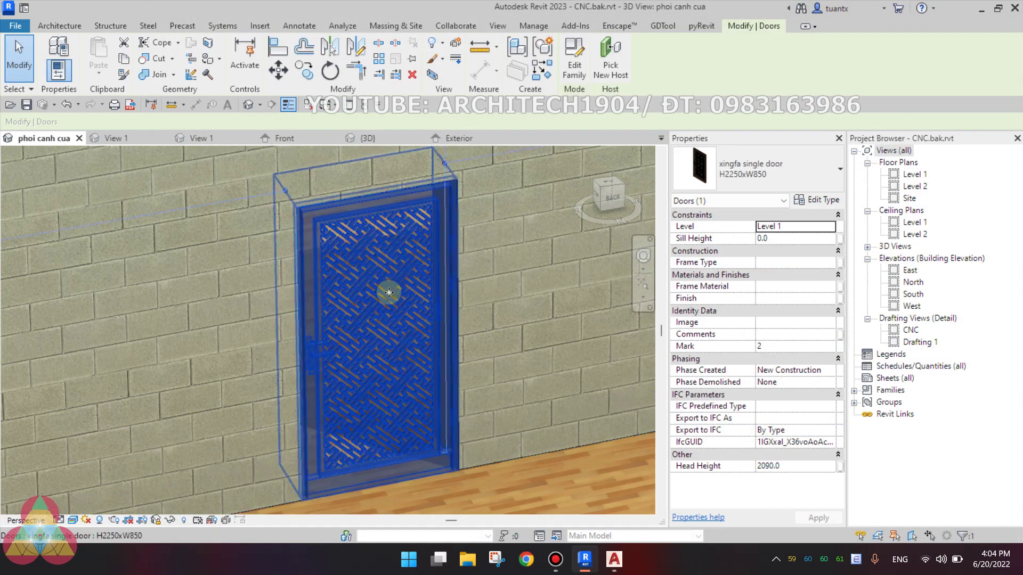
key("Escape")
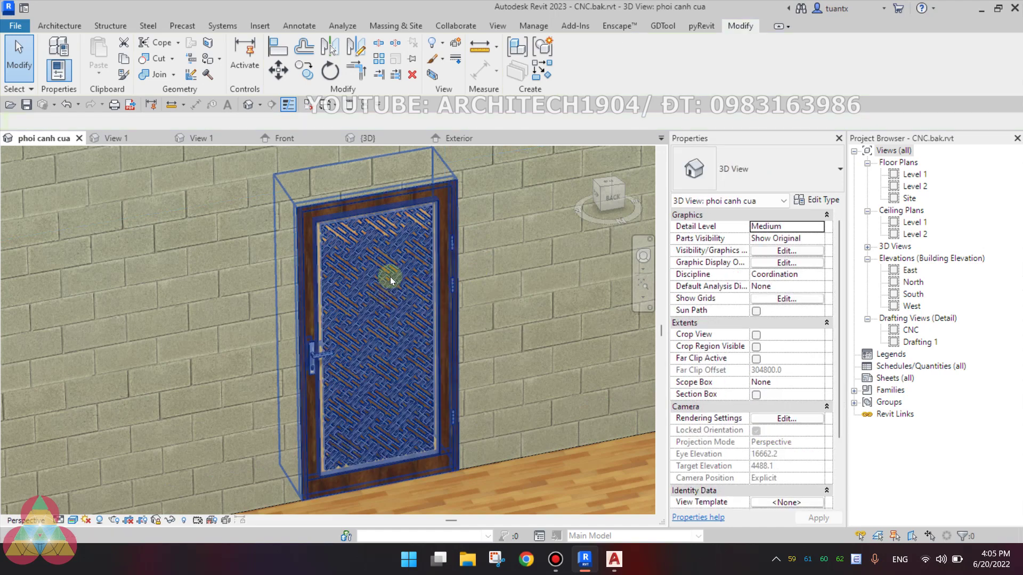